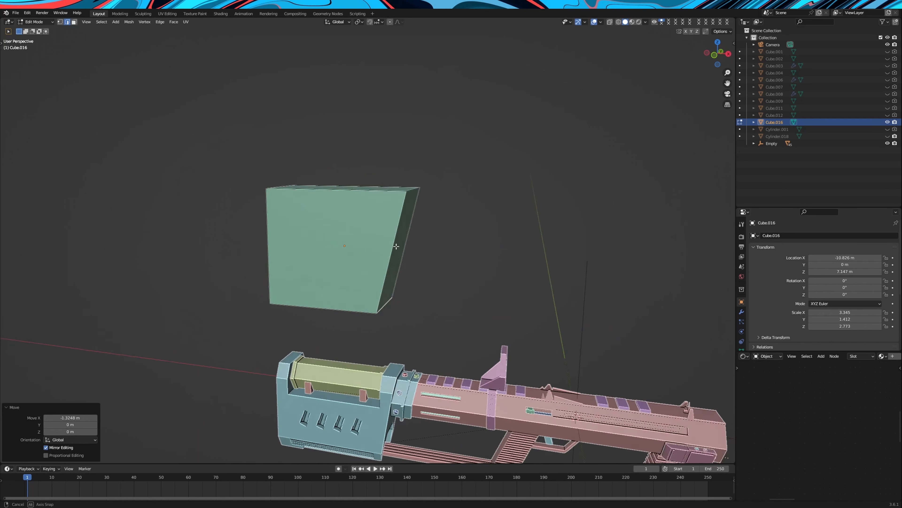
Bevel the green block's long upper and lower edges with one segment and a width of about 0.226 m
{"action": "left_click", "coordinate": [386, 214]}
{"action": "left_click", "coordinate": [370, 196], "text": "shift"}
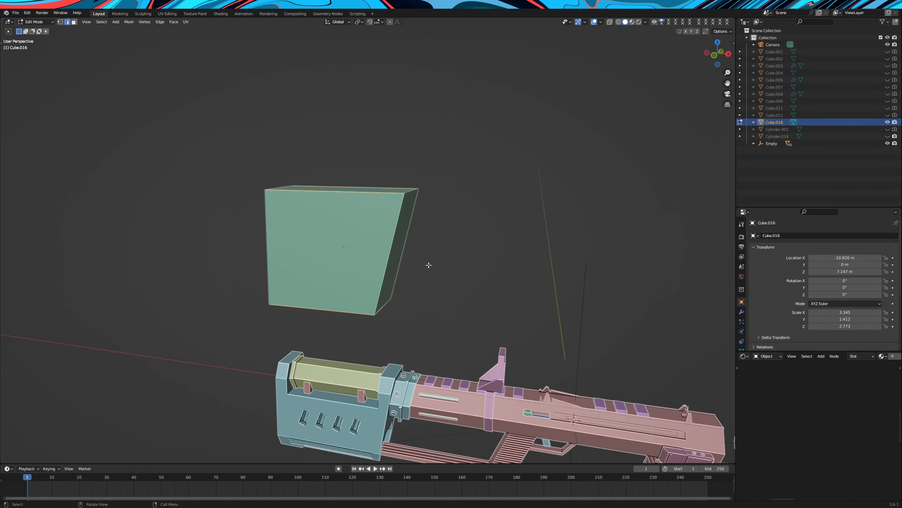
{"action": "scroll", "coordinate": [424, 266], "scroll_direction": "up", "scroll_amount": 2}
{"action": "key", "text": "ctrl+b"}
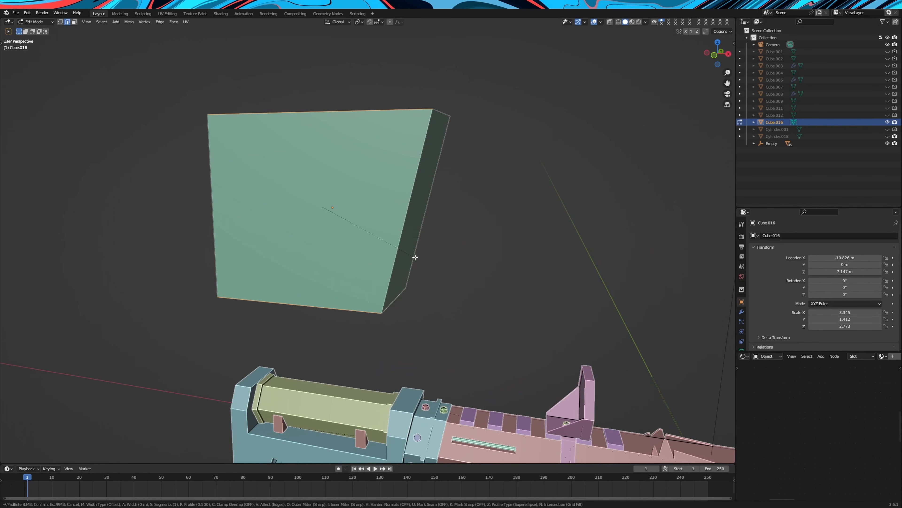
{"action": "left_click", "coordinate": [433, 265]}
{"action": "middle_click_drag", "start_coordinate": [434, 266], "coordinate": [360, 179]}
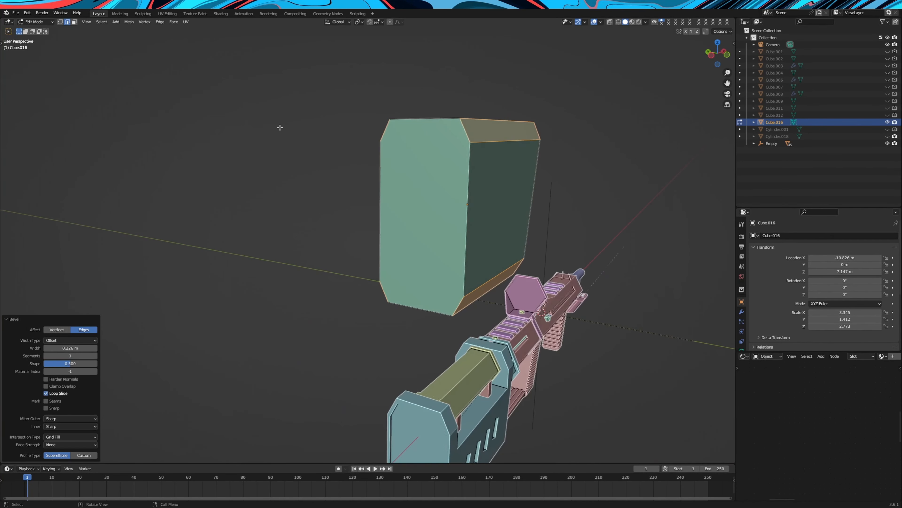
Inset the green block's rear face by about 0.06 m and extrude it
{"action": "left_click", "coordinate": [75, 22]}
{"action": "key", "text": "a"}
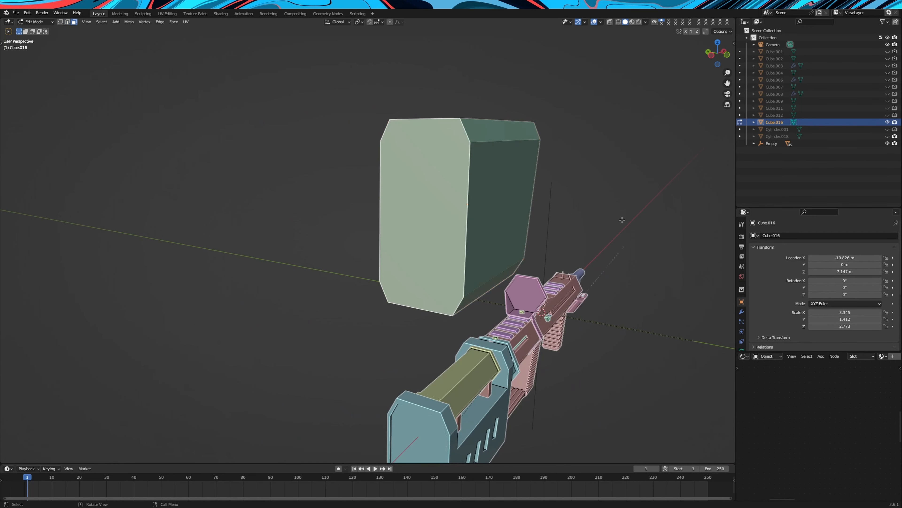
{"action": "key", "text": "i"}
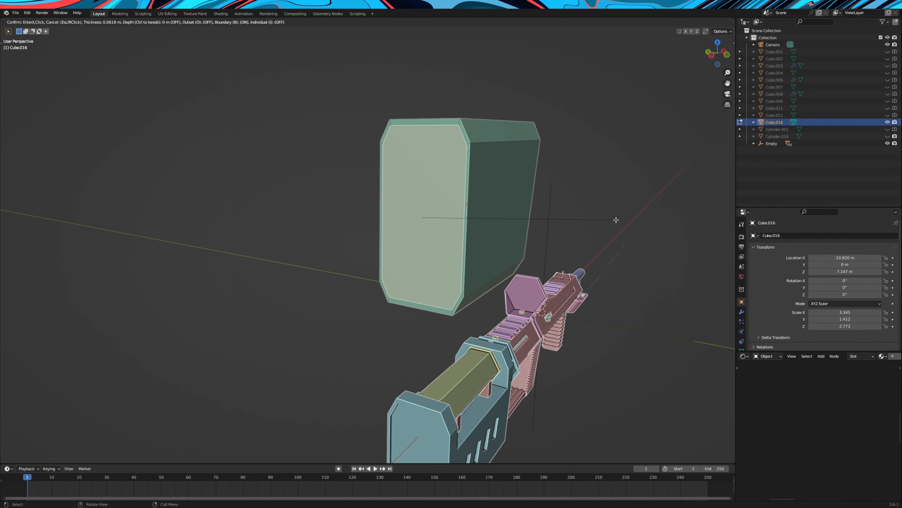
{"action": "left_click", "coordinate": [615, 219]}
{"action": "middle_click_drag", "start_coordinate": [610, 222], "coordinate": [457, 210]}
{"action": "key", "text": "e"}
{"action": "left_click", "coordinate": [585, 230]}
Duplicate the green block, lower the copy along Z by about 4.4 m and shift it about 0.74 m along X
{"action": "key", "text": "Tab"}
{"action": "key", "text": "shift+d"}
{"action": "key", "text": "z"}
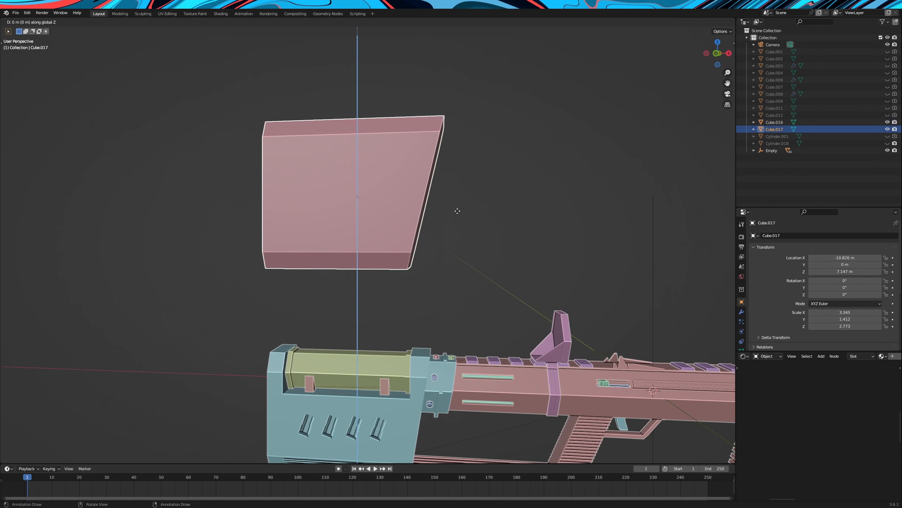
{"action": "left_click", "coordinate": [474, 327]}
{"action": "key", "text": "g"}
{"action": "key", "text": "x"}
{"action": "left_click", "coordinate": [496, 328]}
Nudge the duplicated block along Z and scale it down uniformly to about 0.85
{"action": "scroll", "coordinate": [495, 328], "scroll_direction": "down", "scroll_amount": 2}
{"action": "middle_click_drag", "start_coordinate": [496, 328], "coordinate": [461, 298]}
{"action": "scroll", "coordinate": [542, 302], "scroll_direction": "up", "scroll_amount": 2}
{"action": "key", "text": "g"}
{"action": "key", "text": "z"}
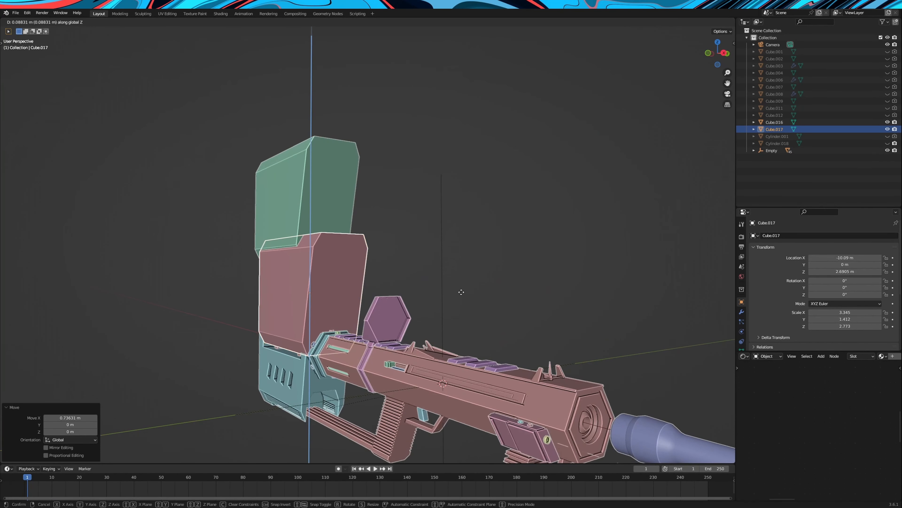
{"action": "left_click", "coordinate": [465, 272]}
{"action": "key", "text": "s"}
{"action": "left_click", "coordinate": [476, 268]}
Move the scaled-down duplicate up along Z to overlap the green block's lower front, and shift it about 0.39 m along X
{"action": "key", "text": "g"}
{"action": "key", "text": "z"}
{"action": "left_click", "coordinate": [475, 261]}
{"action": "middle_click_drag", "start_coordinate": [475, 262], "coordinate": [437, 274]}
{"action": "key", "text": "g"}
{"action": "key", "text": "x"}
{"action": "left_click", "coordinate": [463, 266]}
{"action": "scroll", "coordinate": [419, 249], "scroll_direction": "up", "scroll_amount": 2}
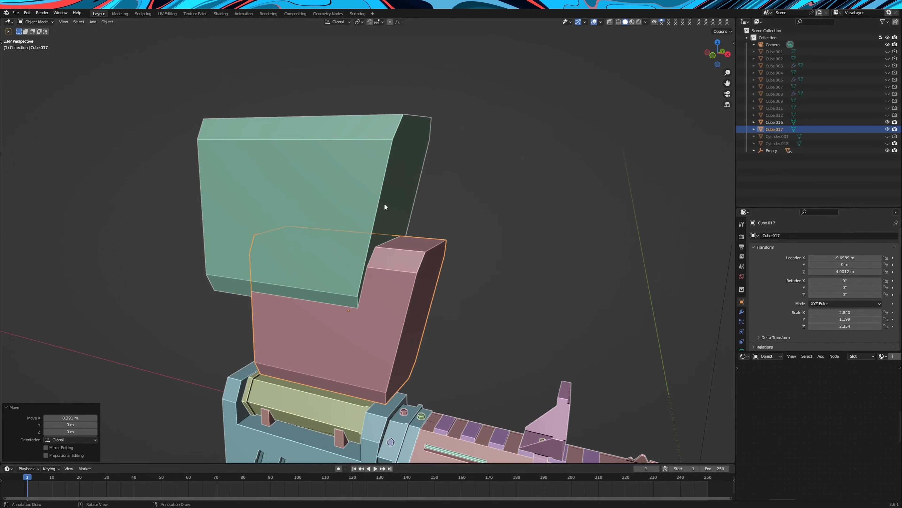
Add a Boolean Difference modifier to the green block, using the smaller duplicate block as the cutter
{"action": "left_click", "coordinate": [384, 205]}
{"action": "left_click", "coordinate": [741, 312]}
{"action": "left_click", "coordinate": [764, 236]}
{"action": "left_click", "coordinate": [761, 294]}
{"action": "left_click", "coordinate": [872, 291]}
{"action": "left_click", "coordinate": [885, 292]}
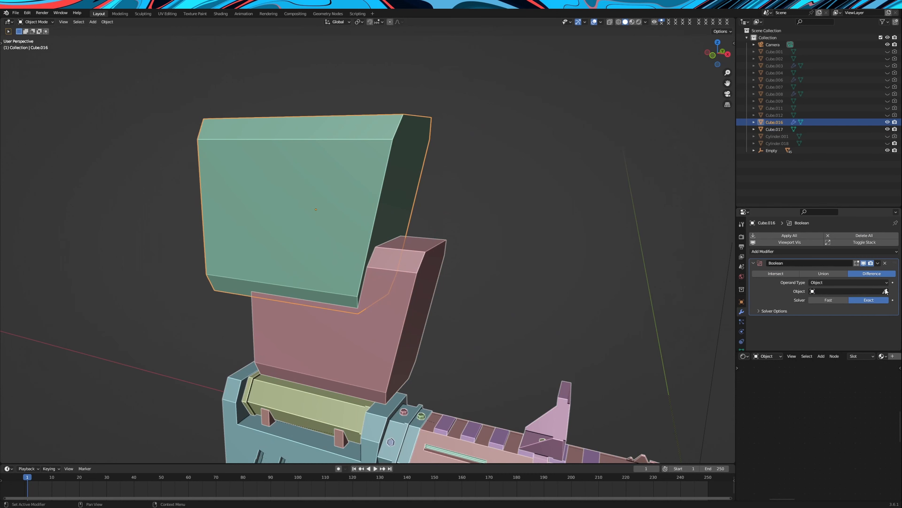
{"action": "left_click", "coordinate": [427, 254]}
Add a new cube and move it along Z and X so it straddles the green block's upper edge
{"action": "key", "text": "shift+d"}
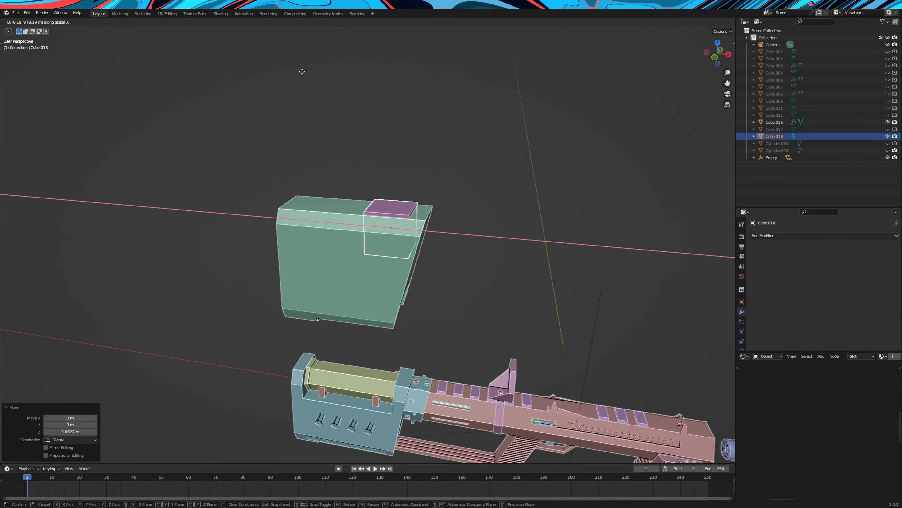
{"action": "left_click", "coordinate": [275, 76]}
{"action": "middle_click_drag", "start_coordinate": [479, 160], "coordinate": [487, 174]}
{"action": "key", "text": "g"}
{"action": "key", "text": "z"}
{"action": "left_click", "coordinate": [487, 167]}
Enlarge the new cube and reposition it along Z and X over the middle of the green block
{"action": "key", "text": "s"}
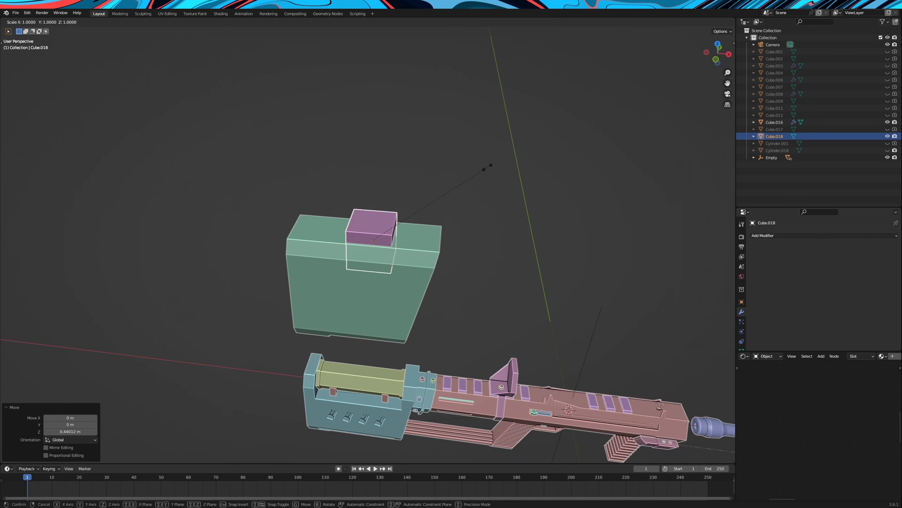
{"action": "left_click", "coordinate": [569, 178]}
{"action": "middle_click_drag", "start_coordinate": [569, 177], "coordinate": [537, 183]}
{"action": "key", "text": "g"}
{"action": "key", "text": "z"}
{"action": "left_click", "coordinate": [578, 151]}
{"action": "left_click", "coordinate": [718, 54]}
{"action": "key", "text": "g"}
{"action": "key", "text": "x"}
{"action": "left_click", "coordinate": [563, 177]}
Stretch the cutter cube along X and select the green block
{"action": "key", "text": "s"}
{"action": "key", "text": "x"}
{"action": "left_click", "coordinate": [692, 198]}
{"action": "scroll", "coordinate": [533, 185], "scroll_direction": "up", "scroll_amount": 1}
{"action": "left_click", "coordinate": [461, 194]}
{"action": "left_click", "coordinate": [446, 198]}
{"action": "left_click", "coordinate": [778, 251]}
{"action": "left_click", "coordinate": [776, 293]}
{"action": "key", "text": "ctrl+z"}
Add another Boolean modifier to the green block using the cube as the cutter for a wide upper notch, and hide the cube
{"action": "left_click", "coordinate": [798, 252]}
{"action": "left_click", "coordinate": [776, 287]}
{"action": "scroll", "coordinate": [842, 300], "scroll_direction": "down", "scroll_amount": 1}
{"action": "left_click", "coordinate": [888, 335]}
{"action": "left_click", "coordinate": [385, 167]}
{"action": "left_click", "coordinate": [385, 167]}
{"action": "left_click", "coordinate": [887, 136]}
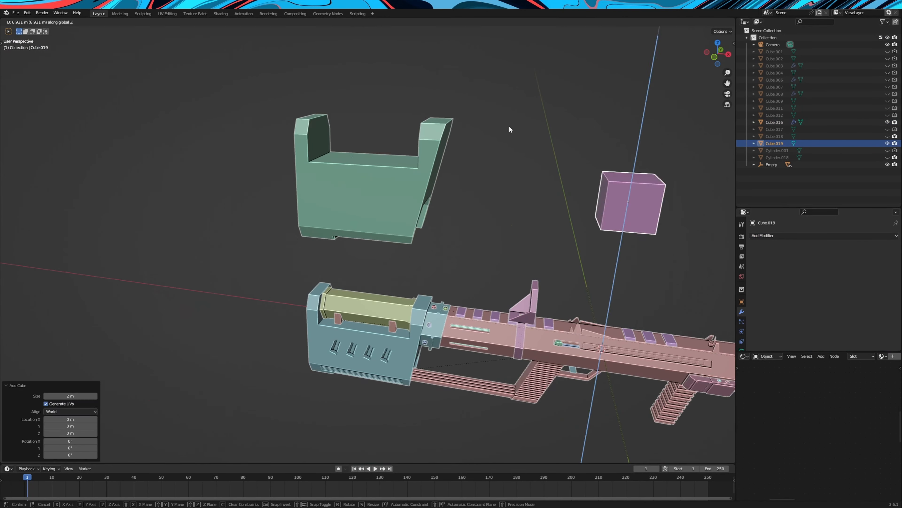
Move the small new cube about -1.7 m along Y to the green block's side and scale it along X
{"action": "key", "text": "g"}
{"action": "key", "text": "y"}
{"action": "left_click", "coordinate": [377, 214]}
{"action": "scroll", "coordinate": [377, 215], "scroll_direction": "up", "scroll_amount": 3}
{"action": "key", "text": "s"}
{"action": "key", "text": "y"}
{"action": "key", "text": "x"}
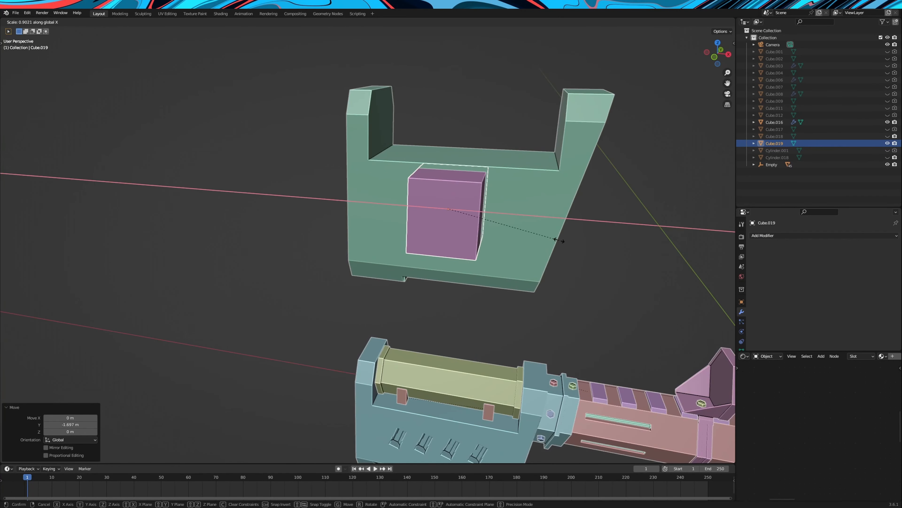
{"action": "left_click", "coordinate": [492, 233]}
Scale the small side cube along Z and shrink it uniformly
{"action": "key", "text": "s"}
{"action": "key", "text": "z"}
{"action": "middle_click_drag", "start_coordinate": [492, 234], "coordinate": [497, 164]}
{"action": "left_click", "coordinate": [487, 203]}
{"action": "key", "text": "s"}
{"action": "left_click", "coordinate": [497, 200]}
{"action": "scroll", "coordinate": [497, 164], "scroll_direction": "up", "scroll_amount": 4}
Extrude a face near the small box's base into a stepped foot and adjust its width along X
{"action": "key", "text": "Tab"}
{"action": "left_click", "coordinate": [549, 84]}
{"action": "middle_click_drag", "start_coordinate": [554, 89], "coordinate": [498, 191], "text": "shift"}
{"action": "key", "text": "e"}
{"action": "left_click", "coordinate": [498, 207]}
{"action": "left_click", "coordinate": [455, 184], "text": "alt"}
{"action": "key", "text": "s"}
{"action": "key", "text": "x"}
{"action": "left_click", "coordinate": [484, 222]}
Narrow the stepped shape to 0.660 along X and reposition it along Y and X on the green block's side
{"action": "middle_click_drag", "start_coordinate": [484, 222], "coordinate": [492, 263]}
{"action": "key", "text": "s"}
{"action": "key", "text": "x"}
{"action": "left_click", "coordinate": [510, 252]}
{"action": "key", "text": "g"}
{"action": "key", "text": "y"}
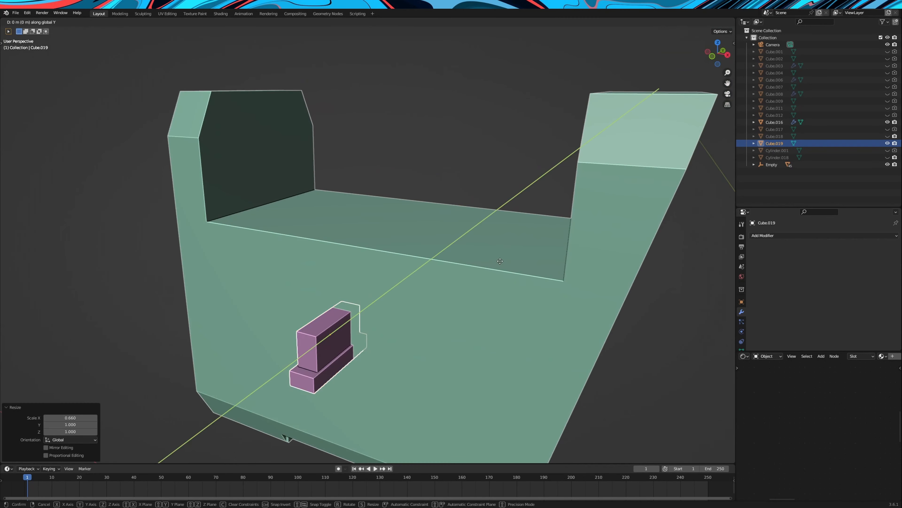
{"action": "left_click", "coordinate": [490, 265]}
{"action": "key", "text": "g"}
{"action": "key", "text": "x"}
{"action": "left_click", "coordinate": [462, 254]}
Add a Mirror modifier to the small stepped shape and enable its Y axis
{"action": "scroll", "coordinate": [498, 254], "scroll_direction": "down", "scroll_amount": 7}
{"action": "left_click", "coordinate": [823, 235]}
{"action": "left_click", "coordinate": [768, 319]}
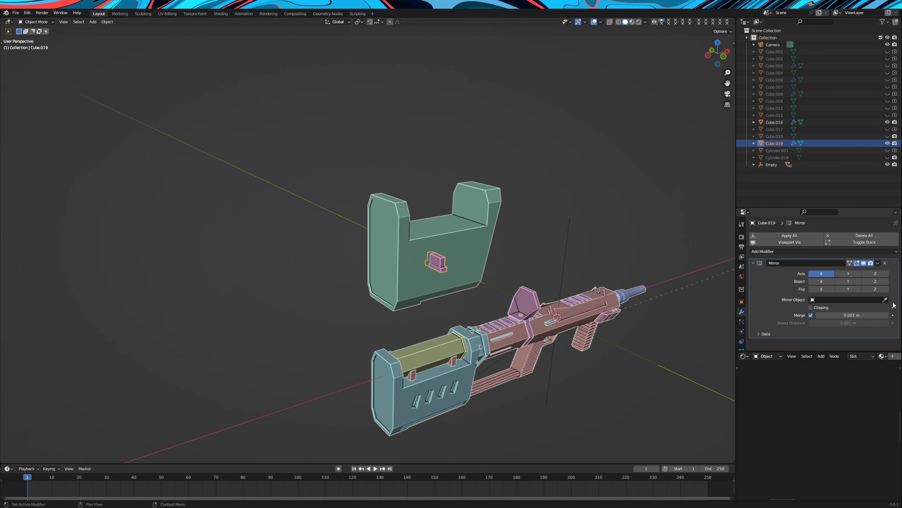
{"action": "left_click", "coordinate": [849, 274]}
Rotate the stepped shape about the Y axis so it leans at a slant
{"action": "middle_click_drag", "start_coordinate": [494, 226], "coordinate": [450, 237]}
{"action": "scroll", "coordinate": [450, 237], "scroll_direction": "up", "scroll_amount": 2}
{"action": "key", "text": "r"}
{"action": "key", "text": "y"}
{"action": "left_click", "coordinate": [462, 241]}
Duplicate the slanted shape along X and repeat the duplication to make a row of four
{"action": "middle_click_drag", "start_coordinate": [497, 263], "coordinate": [471, 279]}
{"action": "scroll", "coordinate": [523, 284], "scroll_direction": "up", "scroll_amount": 1}
{"action": "key", "text": "shift+d"}
{"action": "key", "text": "x"}
{"action": "left_click", "coordinate": [560, 286]}
{"action": "key", "text": "shift+r"}
Select the four slanted shapes and join them into one object
{"action": "left_click", "coordinate": [469, 278], "text": "shift"}
{"action": "left_click", "coordinate": [428, 278], "text": "shift"}
{"action": "left_click", "coordinate": [390, 279], "text": "shift"}
{"action": "right_click", "coordinate": [497, 282]}
{"action": "left_click", "coordinate": [482, 172]}
{"action": "right_click", "coordinate": [453, 253]}
{"action": "left_click", "coordinate": [484, 287]}
Reposition the joined row of slanted shapes along X on the green block's side
{"action": "middle_click_drag", "start_coordinate": [505, 255], "coordinate": [508, 277]}
{"action": "key", "text": "g"}
{"action": "key", "text": "z"}
{"action": "key", "text": "x"}
{"action": "left_click", "coordinate": [488, 276]}
Add a Boolean modifier to the green block using the row of slanted shapes as the cutter, and hide the cutter
{"action": "middle_click_drag", "start_coordinate": [558, 230], "coordinate": [529, 218]}
{"action": "left_click", "coordinate": [458, 219]}
{"action": "left_click", "coordinate": [789, 251]}
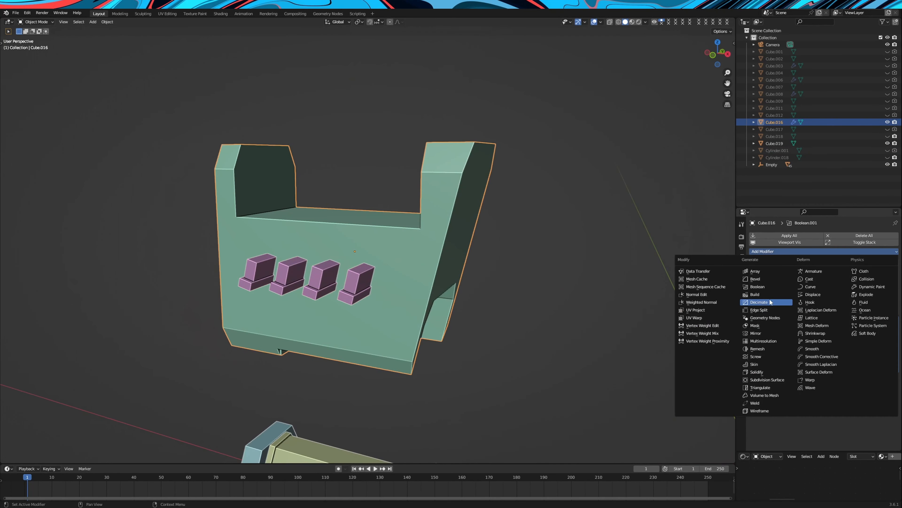
{"action": "left_click", "coordinate": [758, 287]}
{"action": "key", "text": "e"}
{"action": "left_click", "coordinate": [363, 279]}
{"action": "key", "text": "h"}
Add a new cube and move it along X to a place beside the green block
{"action": "scroll", "coordinate": [564, 195], "scroll_direction": "down", "scroll_amount": 4}
{"action": "middle_click_drag", "start_coordinate": [564, 195], "coordinate": [514, 242]}
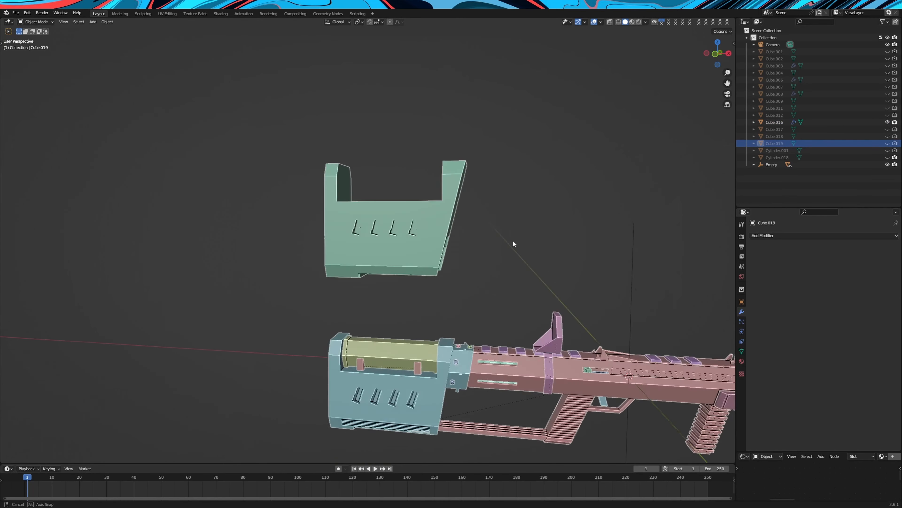
{"action": "key", "text": "shift+a"}
{"action": "left_click", "coordinate": [515, 238]}
{"action": "key", "text": "g"}
{"action": "key", "text": "x"}
{"action": "left_click", "coordinate": [408, 132]}
{"action": "middle_click_drag", "start_coordinate": [409, 131], "coordinate": [572, 157]}
Flatten the new cube along Z into a thin slab and stretch it to 2.384 along X
{"action": "key", "text": "s"}
{"action": "key", "text": "z"}
{"action": "left_click", "coordinate": [497, 264]}
{"action": "middle_click_drag", "start_coordinate": [498, 265], "coordinate": [526, 281]}
{"action": "key", "text": "s"}
{"action": "key", "text": "x"}
{"action": "left_click", "coordinate": [570, 290]}
Move the thin slab along X to the underside of the green block and raise it along Z to the block's lower edge
{"action": "key", "text": "g"}
{"action": "key", "text": "y"}
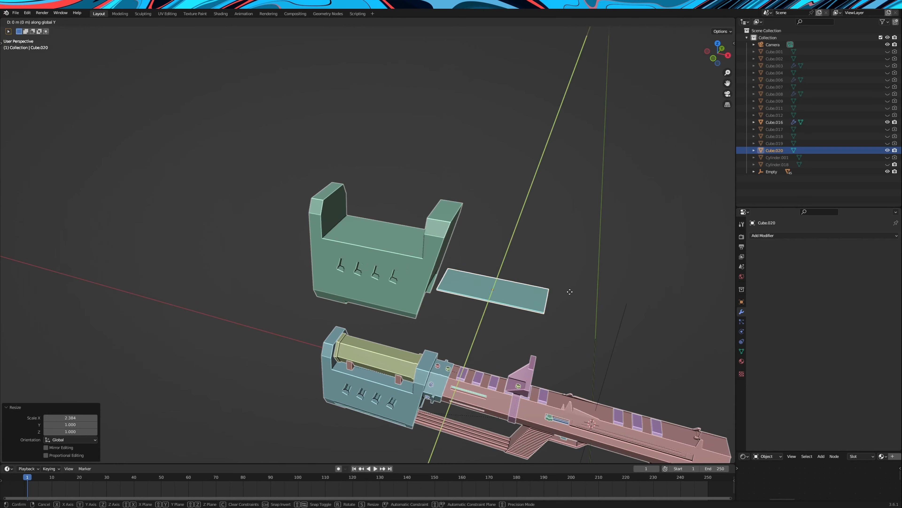
{"action": "key", "text": "x"}
{"action": "left_click", "coordinate": [451, 274]}
{"action": "key", "text": "g"}
{"action": "key", "text": "z"}
{"action": "left_click", "coordinate": [452, 303]}
{"action": "middle_click_drag", "start_coordinate": [452, 302], "coordinate": [448, 260]}
{"action": "key", "text": "g"}
{"action": "key", "text": "z"}
Shift the slab along Y to the green block's side and align it along Z with the top of the lower bevel
{"action": "key", "text": "g"}
{"action": "key", "text": "y"}
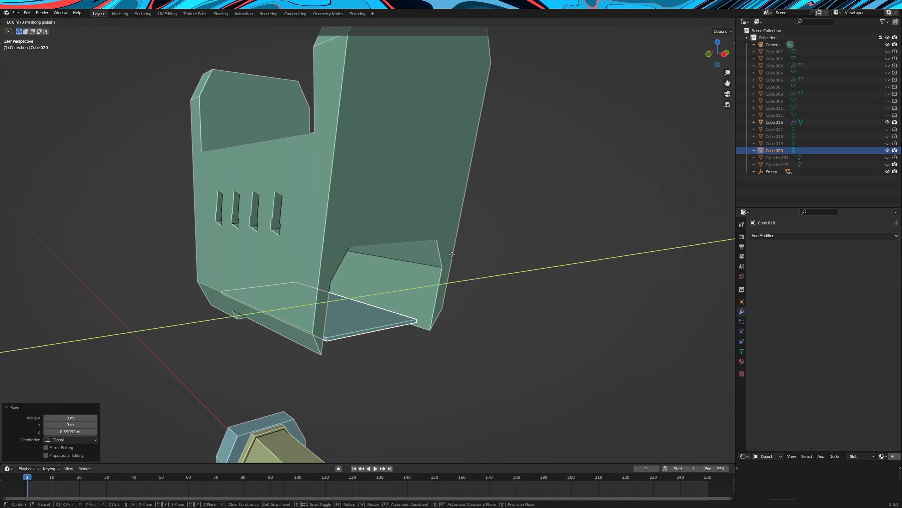
{"action": "left_click", "coordinate": [346, 266]}
{"action": "middle_click_drag", "start_coordinate": [346, 265], "coordinate": [443, 218]}
{"action": "key", "text": "g"}
{"action": "key", "text": "z"}
{"action": "key", "text": "y"}
{"action": "left_click", "coordinate": [422, 170]}
{"action": "key", "text": "g"}
{"action": "key", "text": "z"}
{"action": "left_click", "coordinate": [447, 207]}
Make three linked duplicates of the slab, stacked at even spacing down along Z across the lower bevel
{"action": "key", "text": "alt+d"}
{"action": "key", "text": "z"}
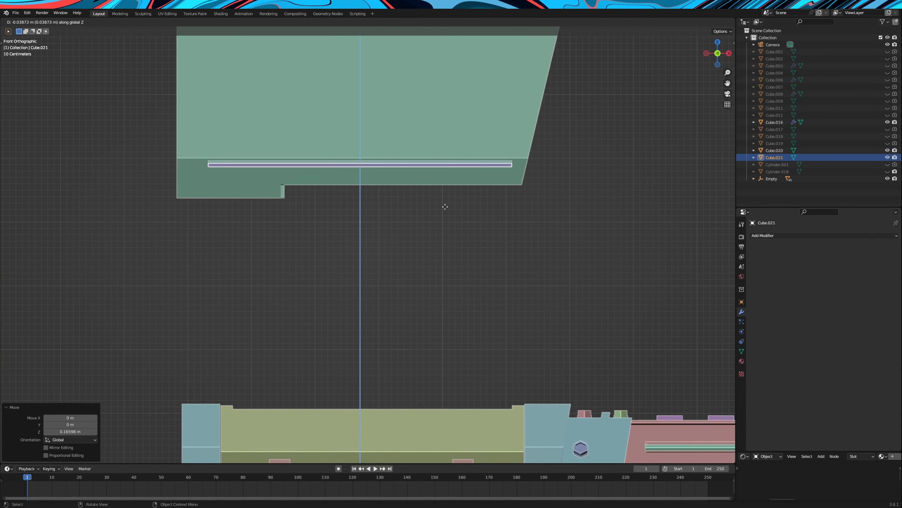
{"action": "left_click", "coordinate": [443, 209]}
{"action": "key", "text": "shift+r"}
{"action": "key", "text": "shift+r"}
Join the four stacked slabs into one object, and adjust its scale and position along Z within the lower bevel
{"action": "left_click", "coordinate": [494, 175], "text": "shift"}
{"action": "left_click", "coordinate": [498, 169], "text": "shift"}
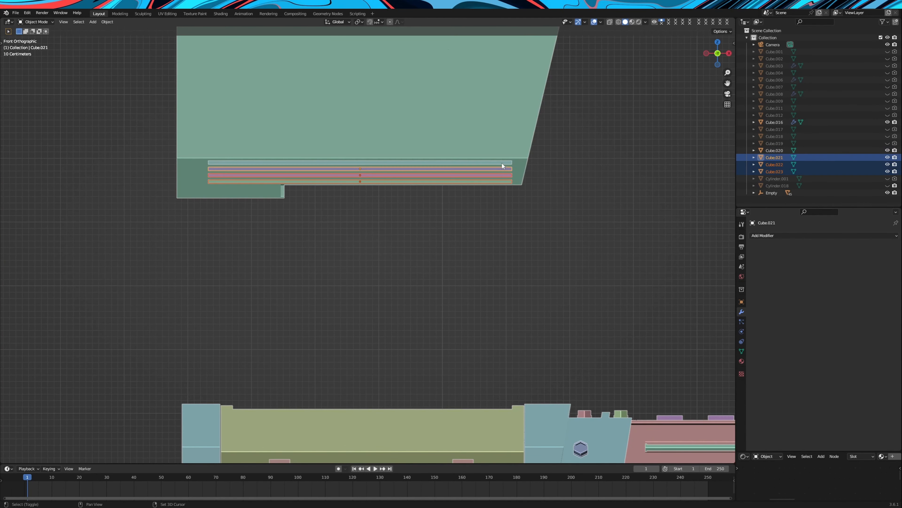
{"action": "left_click", "coordinate": [502, 162], "text": "shift"}
{"action": "scroll", "coordinate": [597, 214], "scroll_direction": "up", "scroll_amount": 1}
{"action": "key", "text": "s"}
{"action": "key", "text": "z"}
{"action": "left_click", "coordinate": [556, 214]}
{"action": "key", "text": "g"}
{"action": "key", "text": "z"}
{"action": "left_click", "coordinate": [556, 211]}
{"action": "right_click", "coordinate": [556, 209]}
{"action": "left_click", "coordinate": [554, 205]}
{"action": "mouse_move", "coordinate": [553, 207]}
{"action": "middle_mouse_down"}
{"action": "mouse_move", "coordinate": [502, 218]}
{"action": "mouse_move", "coordinate": [540, 212]}
{"action": "middle_mouse_up"}
Mirror the joined slabs across the Y axis with a Mirror modifier and convert the result to a mesh
{"action": "left_click", "coordinate": [775, 236]}
{"action": "left_click", "coordinate": [774, 316]}
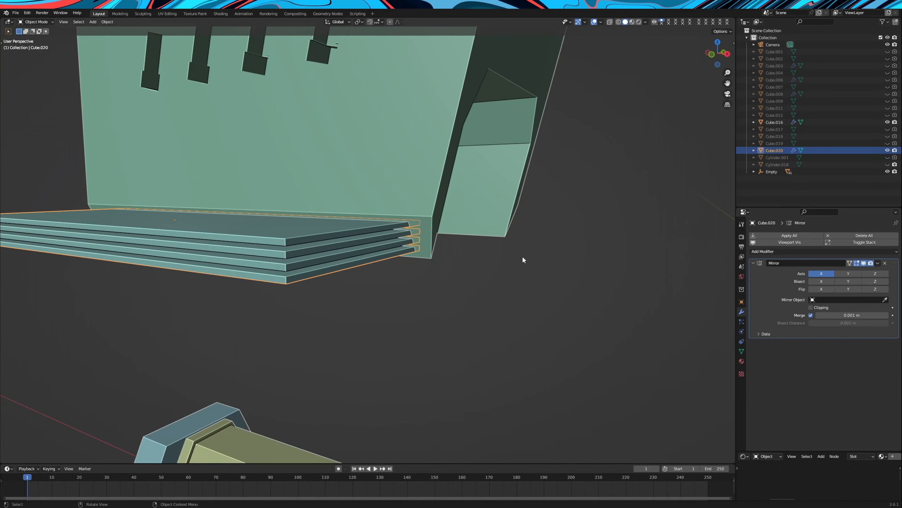
{"action": "scroll", "coordinate": [476, 209], "scroll_direction": "down", "scroll_amount": 5}
{"action": "middle_click_drag", "start_coordinate": [469, 208], "coordinate": [537, 226]}
{"action": "left_click", "coordinate": [445, 170]}
{"action": "left_click", "coordinate": [829, 275]}
{"action": "left_click", "coordinate": [845, 275]}
{"action": "middle_click_drag", "start_coordinate": [487, 263], "coordinate": [448, 242]}
{"action": "right_click", "coordinate": [446, 242]}
{"action": "left_click", "coordinate": [494, 242]}
Add a Boolean Difference modifier to the green block with the slab stack as the cutter, and hide the cutter in viewport and render
{"action": "left_click", "coordinate": [389, 212]}
{"action": "left_click", "coordinate": [772, 251]}
{"action": "left_click", "coordinate": [757, 286]}
{"action": "scroll", "coordinate": [891, 437], "scroll_direction": "down", "scroll_amount": 2}
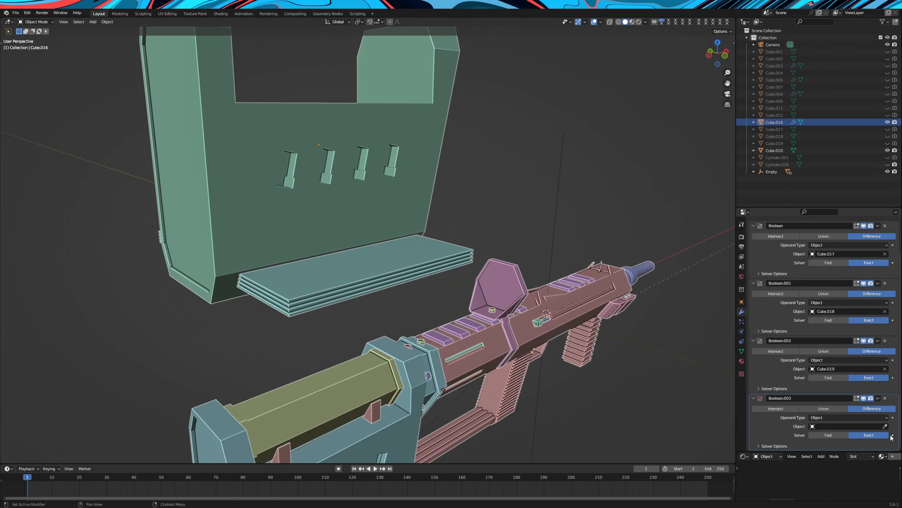
{"action": "left_click", "coordinate": [415, 266]}
{"action": "left_click", "coordinate": [415, 267]}
{"action": "left_click", "coordinate": [887, 151]}
{"action": "left_click", "coordinate": [894, 150]}
Add a cylinder with 6 vertices and lay it along X between the green block's two uprights
{"action": "middle_click_drag", "start_coordinate": [574, 198], "coordinate": [505, 189]}
{"action": "scroll", "coordinate": [498, 185], "scroll_direction": "down", "scroll_amount": 1}
{"action": "key", "text": "shift+a"}
{"action": "mouse_move", "coordinate": [408, 139]}
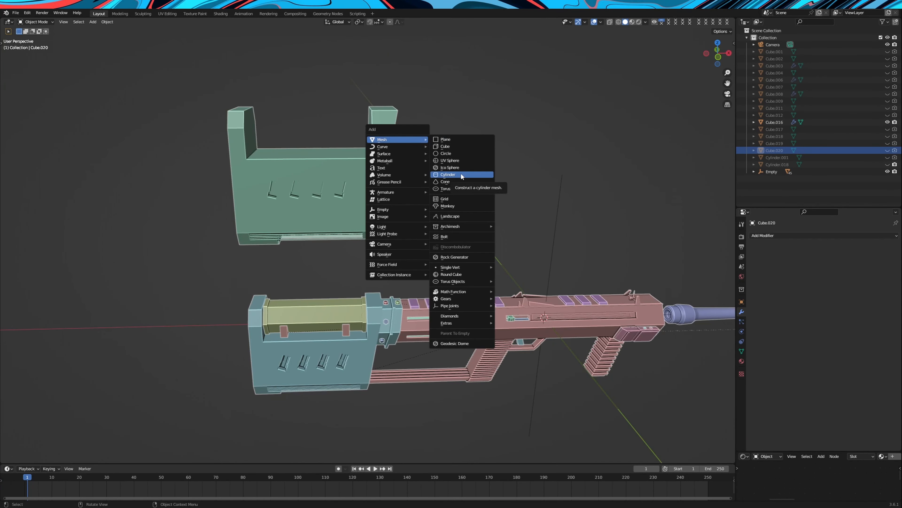
{"action": "left_click", "coordinate": [462, 175]}
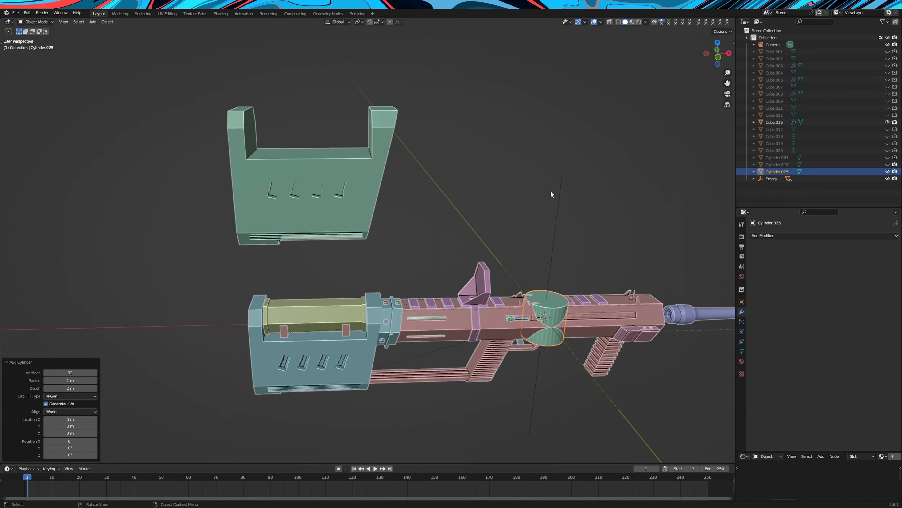
{"action": "scroll", "coordinate": [551, 193], "scroll_direction": "down", "scroll_amount": 3}
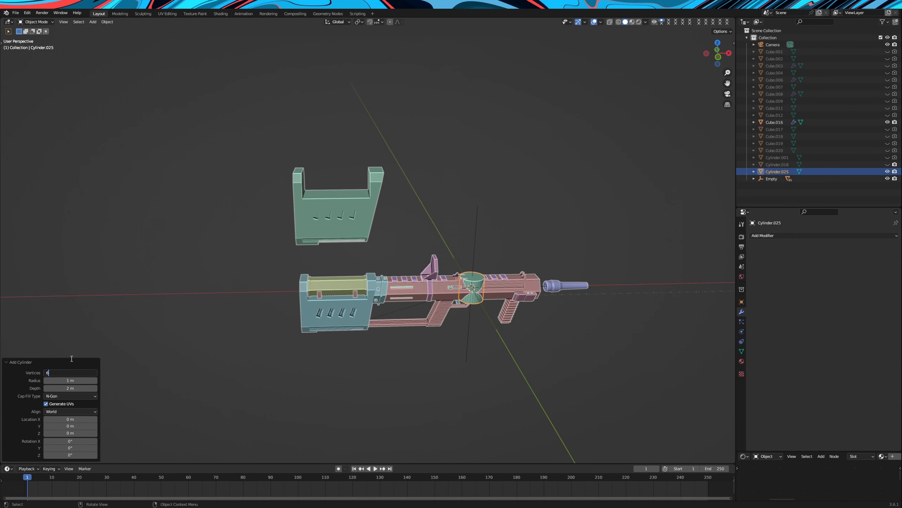
{"action": "scroll", "coordinate": [337, 331], "scroll_direction": "up", "scroll_amount": 2}
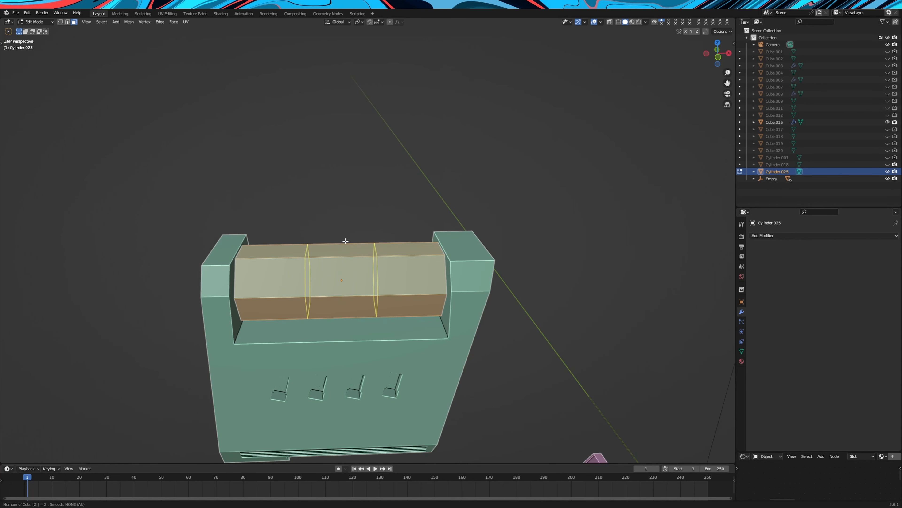
Add two loop cuts around the hexagonal cylinder and spread them toward its ends by scaling 2.638 along X
{"action": "left_click", "coordinate": [345, 241]}
{"action": "right_click", "coordinate": [345, 241]}
{"action": "key", "text": "s"}
{"action": "key", "text": "x"}
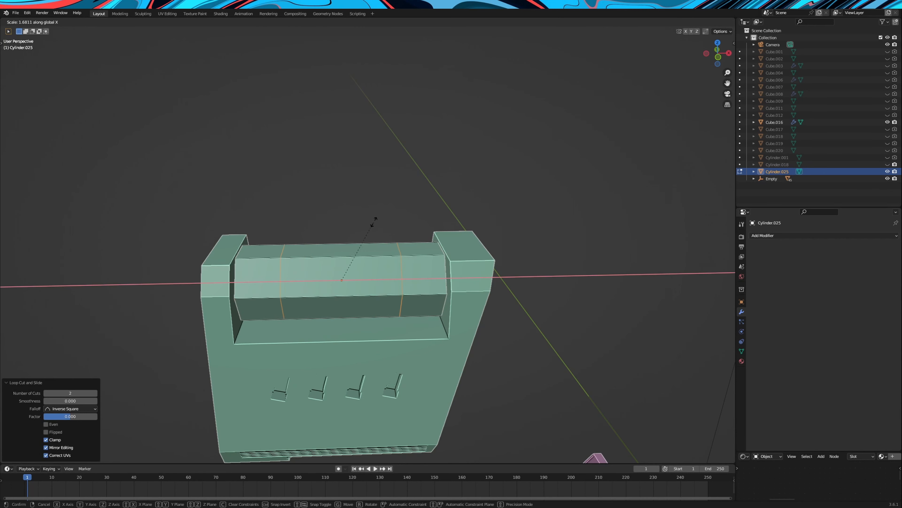
{"action": "left_click", "coordinate": [414, 208]}
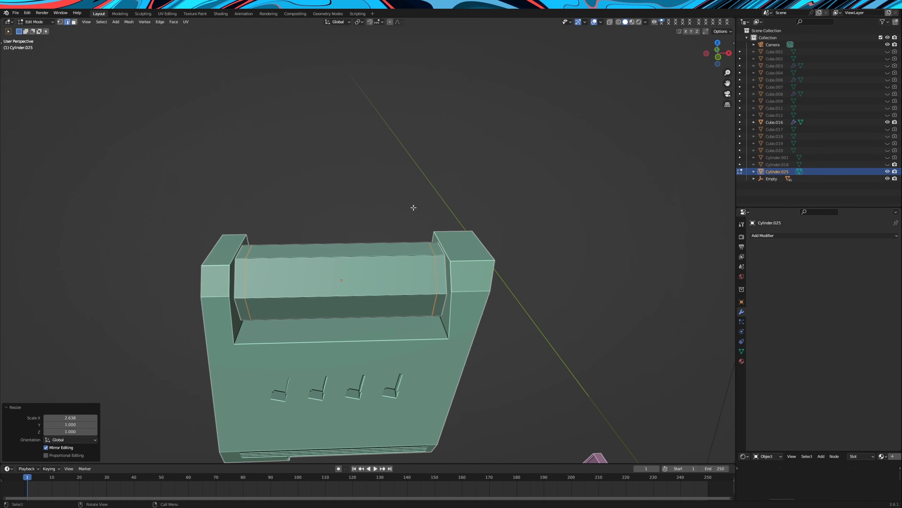
Select the face bands at both ends of the hexagonal cylinder and scale them outward with X locked to form raised collars
{"action": "left_click", "coordinate": [75, 24]}
{"action": "left_click", "coordinate": [240, 258], "text": "alt"}
{"action": "left_click", "coordinate": [440, 255], "text": "alt+shift"}
{"action": "middle_click_drag", "start_coordinate": [488, 270], "coordinate": [497, 270]}
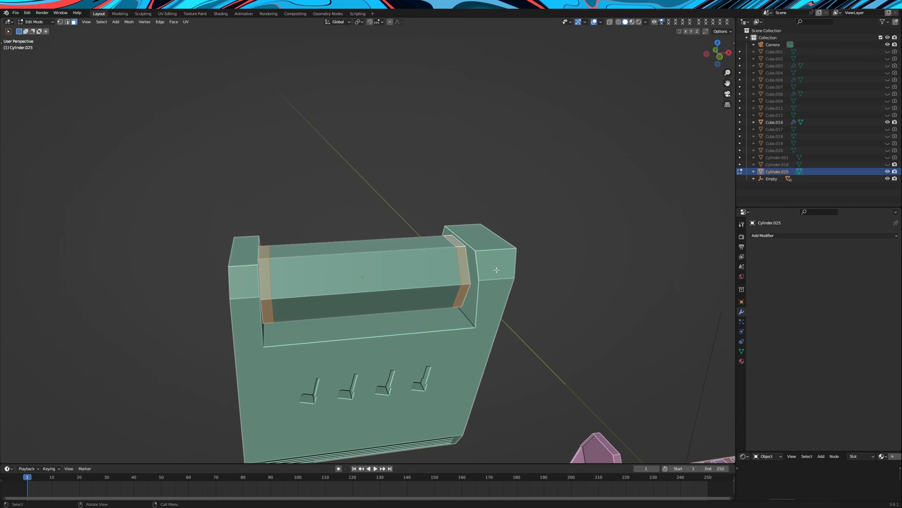
{"action": "key", "text": "s"}
{"action": "key", "text": "shift+x"}
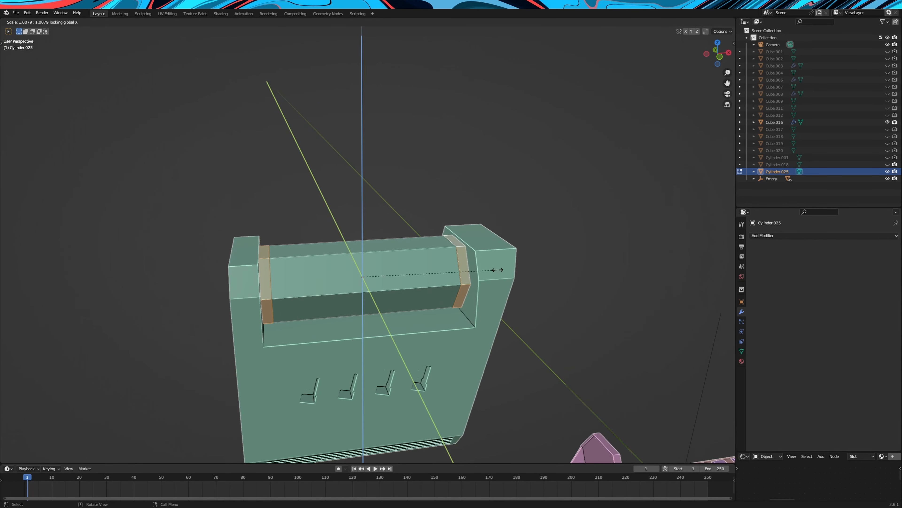
{"action": "left_click", "coordinate": [513, 269]}
{"action": "key", "text": "Tab"}
Convert the green block to a mesh and fill a face between the inner top edges of its two uprights
{"action": "middle_click_drag", "start_coordinate": [542, 261], "coordinate": [541, 255]}
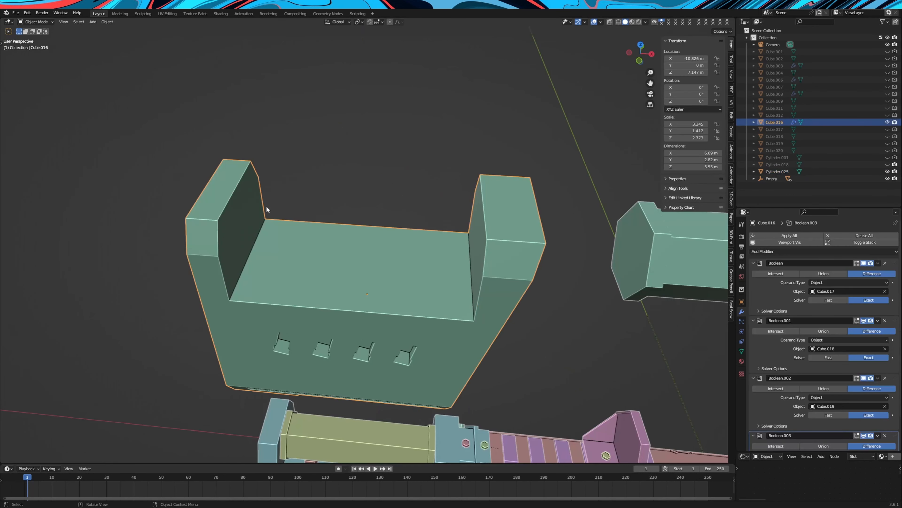
{"action": "right_click", "coordinate": [266, 208]}
{"action": "mouse_move", "coordinate": [267, 207]}
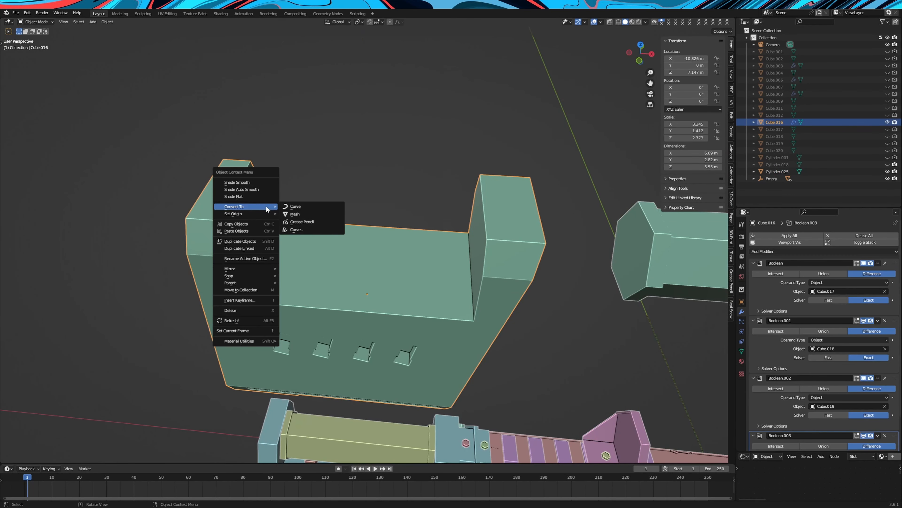
{"action": "left_click", "coordinate": [292, 213]}
{"action": "key", "text": "Tab"}
{"action": "left_click", "coordinate": [70, 22]}
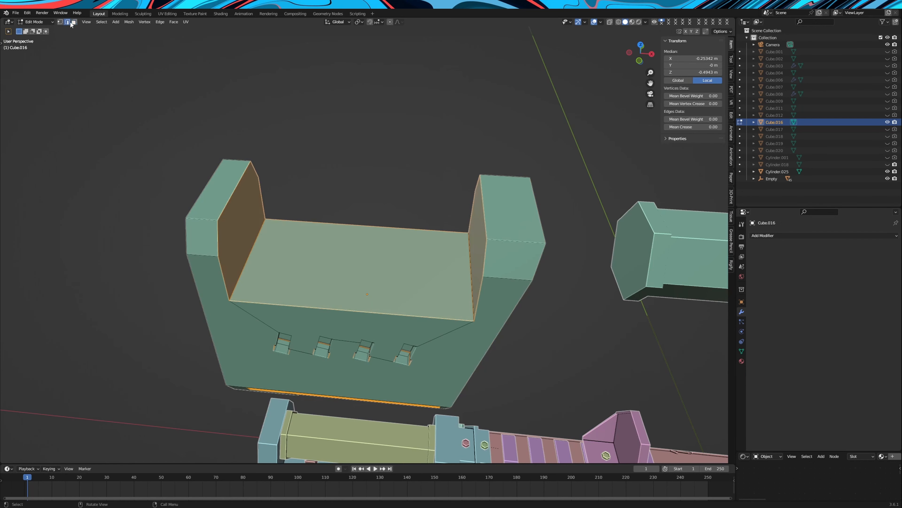
{"action": "left_click", "coordinate": [458, 219]}
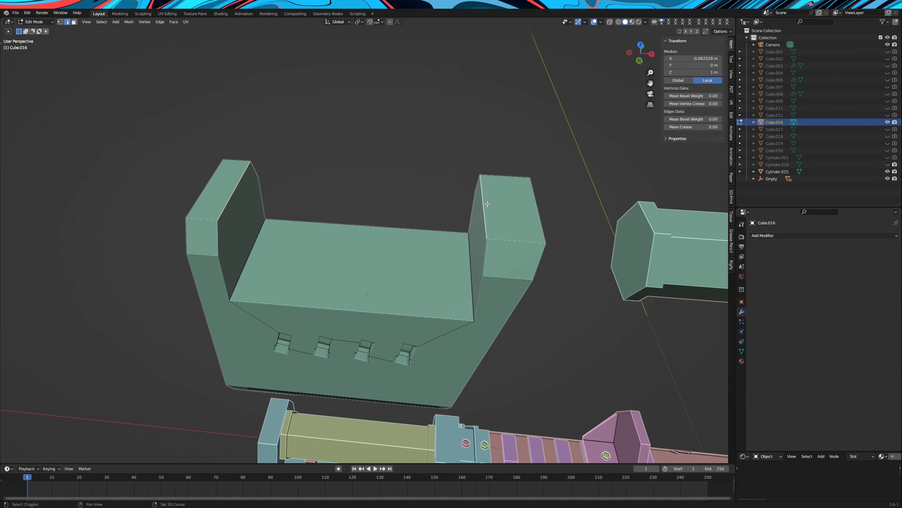
{"action": "key", "text": "f"}
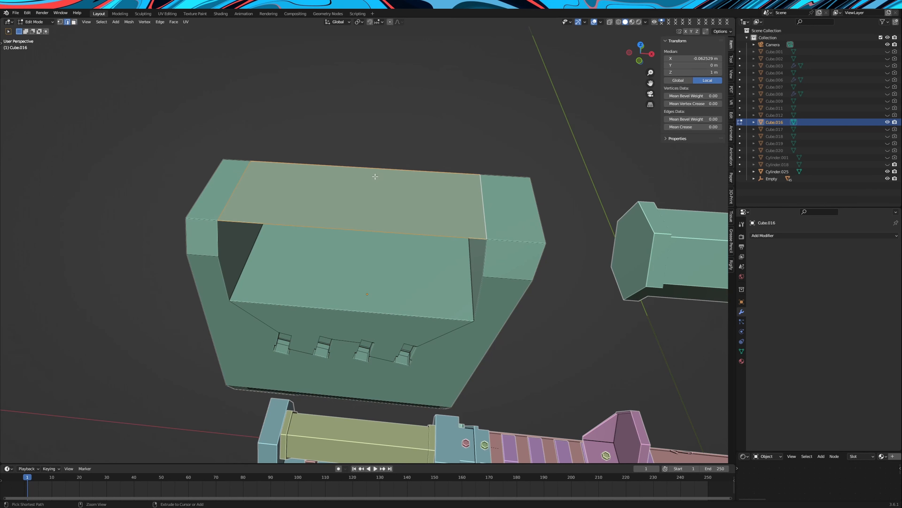
Split the bridging face with one centred loop cut and separate both halves into a new object
{"action": "left_click", "coordinate": [370, 167]}
{"action": "right_click", "coordinate": [370, 167]}
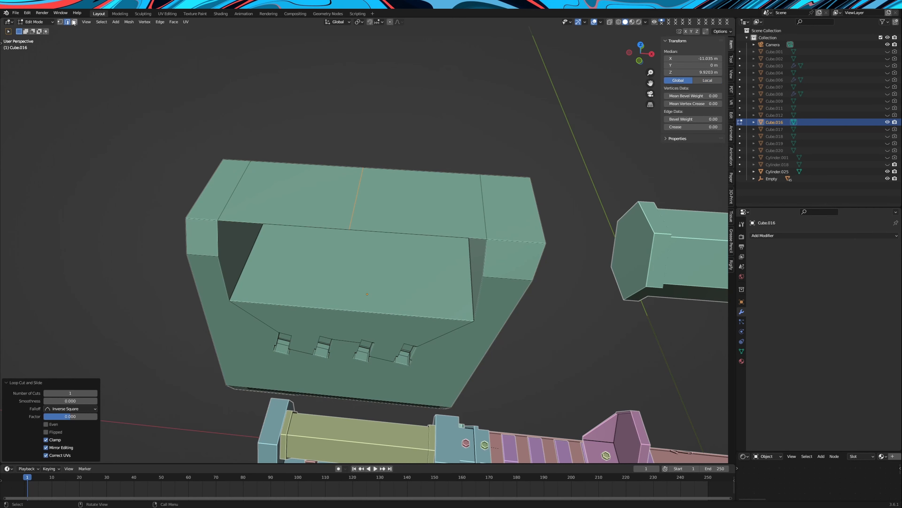
{"action": "left_click", "coordinate": [74, 22]}
{"action": "left_click", "coordinate": [316, 196]}
{"action": "left_click", "coordinate": [398, 202], "text": "shift"}
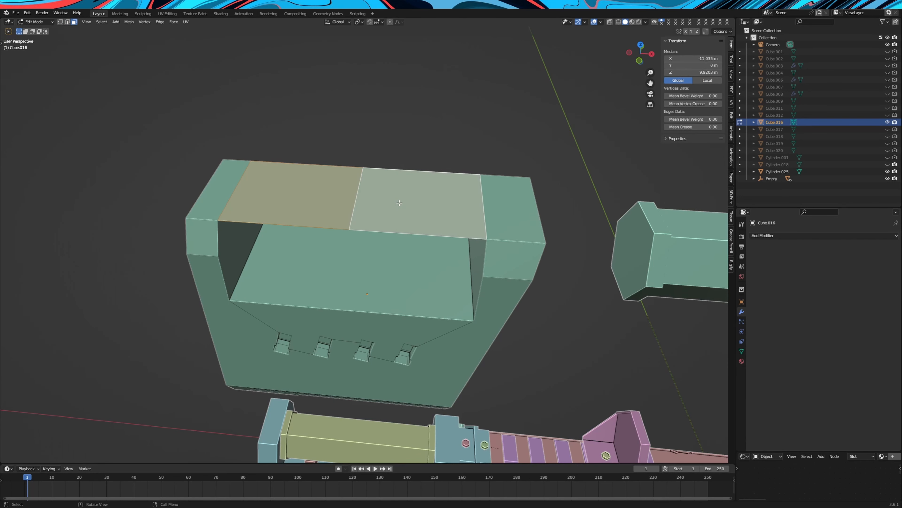
{"action": "right_click", "coordinate": [398, 219]}
{"action": "left_click", "coordinate": [431, 355]}
{"action": "key", "text": "Tab"}
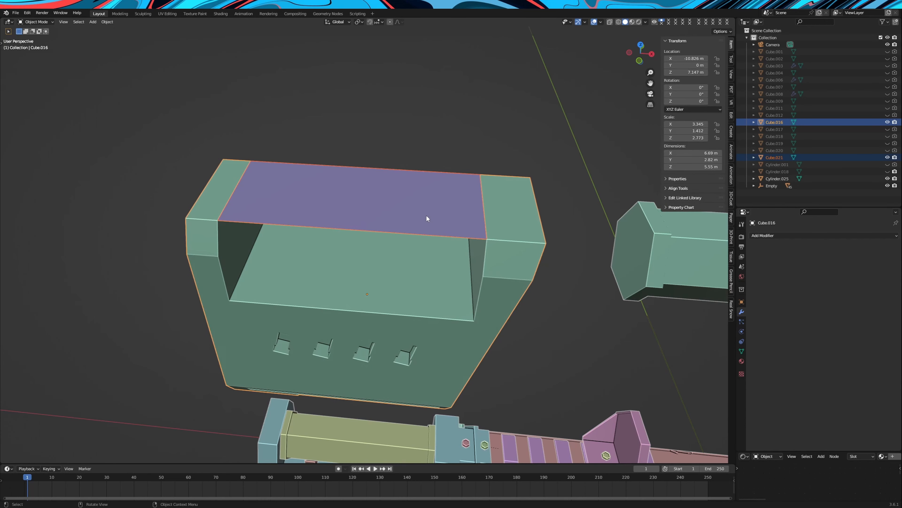
Set the origin of the separated purple plane to its geometry
{"action": "left_click", "coordinate": [425, 212]}
{"action": "middle_click_drag", "start_coordinate": [626, 112], "coordinate": [91, 66]}
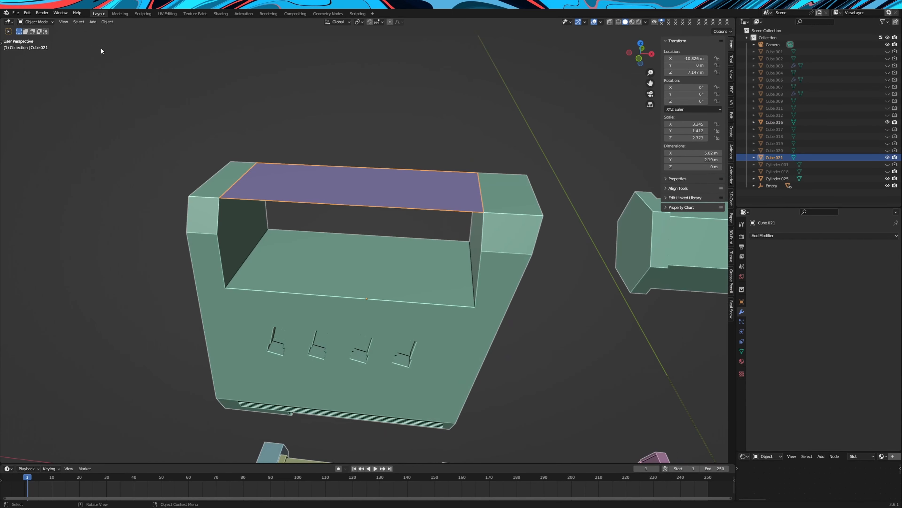
{"action": "left_click", "coordinate": [107, 22]}
{"action": "mouse_move", "coordinate": [149, 37]}
{"action": "left_click", "coordinate": [202, 45]}
{"action": "middle_click_drag", "start_coordinate": [282, 133], "coordinate": [426, 311]}
{"action": "scroll", "coordinate": [559, 192], "scroll_direction": "down", "scroll_amount": 5}
{"action": "middle_click_drag", "start_coordinate": [559, 192], "coordinate": [527, 203]}
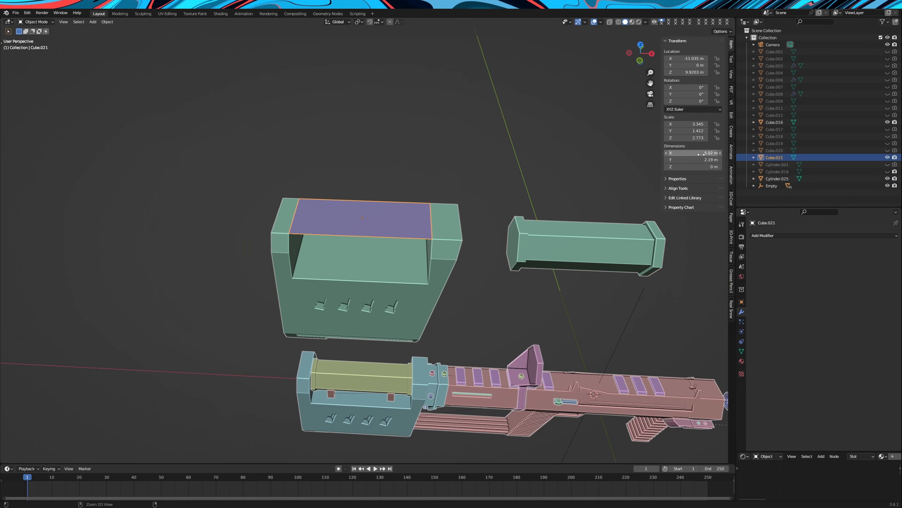
Match the hexagonal cylinder to the purple plane with a length of 5.02 m and an X location of -11.035 m
{"action": "left_click", "coordinate": [595, 236]}
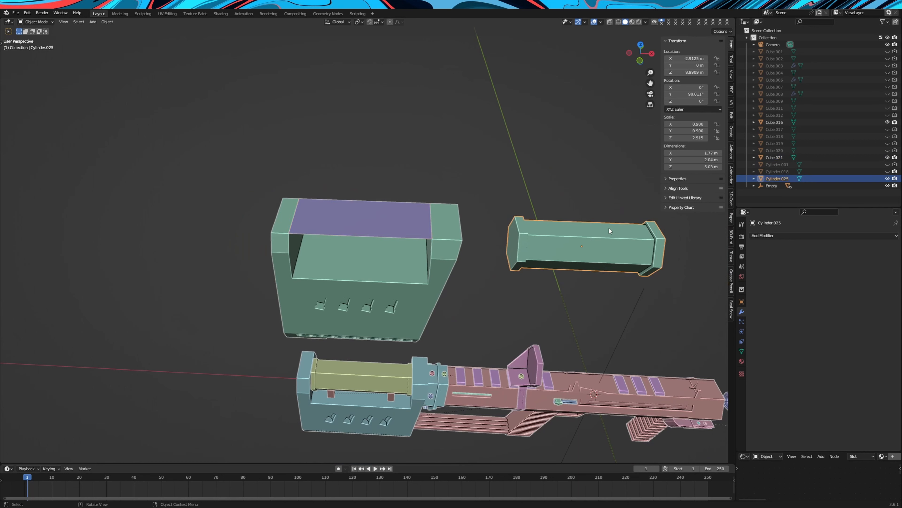
{"action": "left_click", "coordinate": [401, 215]}
{"action": "scroll", "coordinate": [411, 204], "scroll_direction": "up", "scroll_amount": 2}
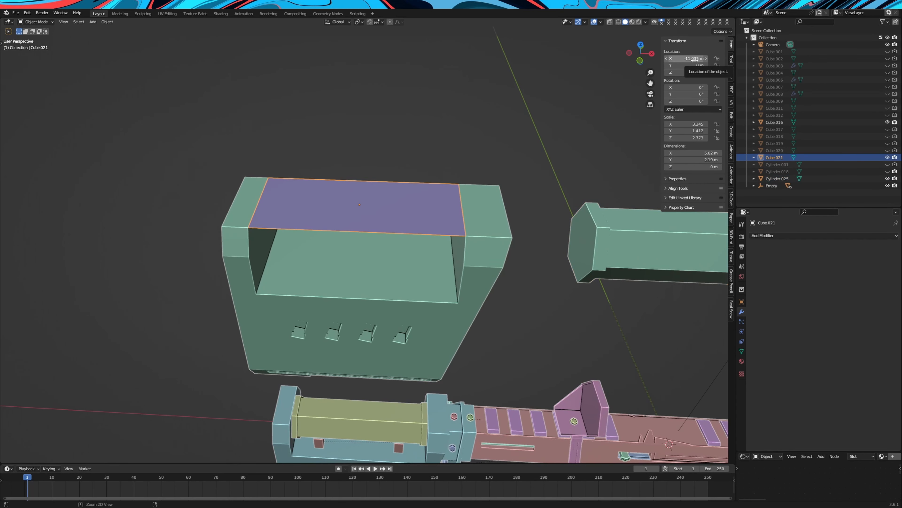
{"action": "scroll", "coordinate": [573, 224], "scroll_direction": "down", "scroll_amount": 2}
{"action": "left_click", "coordinate": [573, 223]}
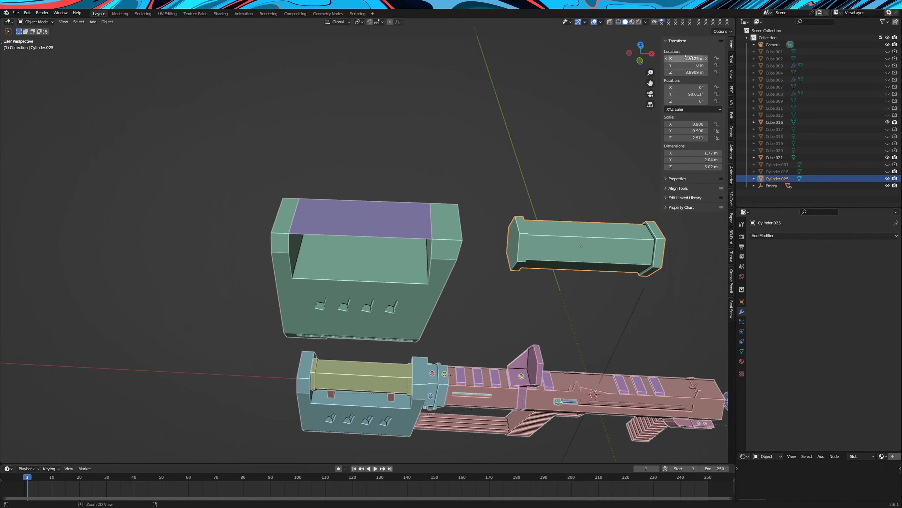
{"action": "left_click_drag", "start_coordinate": [688, 58], "coordinate": [688, 58]}
Delete the purple plane and place a new 2 m cube around the hexagonal cylinder between the green block's uprights
{"action": "left_click", "coordinate": [397, 221]}
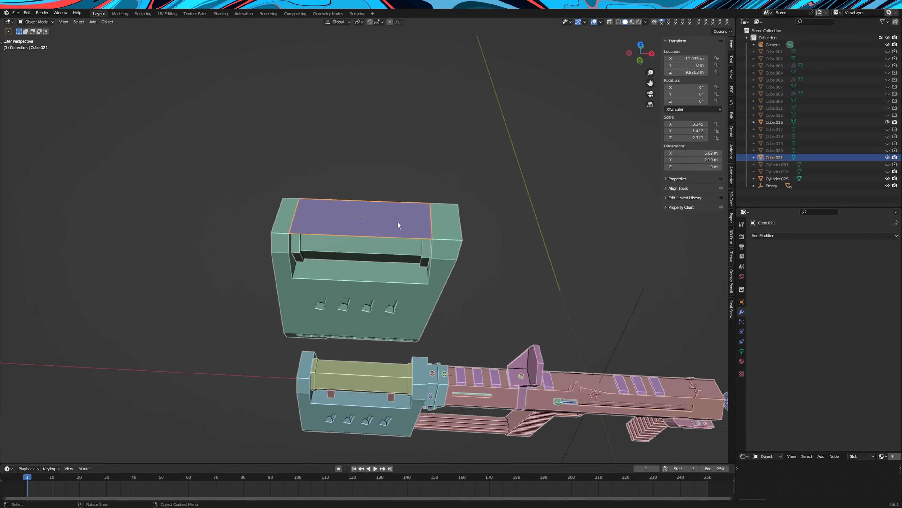
{"action": "right_click", "coordinate": [398, 221]}
{"action": "left_click", "coordinate": [388, 326]}
{"action": "middle_click_drag", "start_coordinate": [388, 323], "coordinate": [587, 139]}
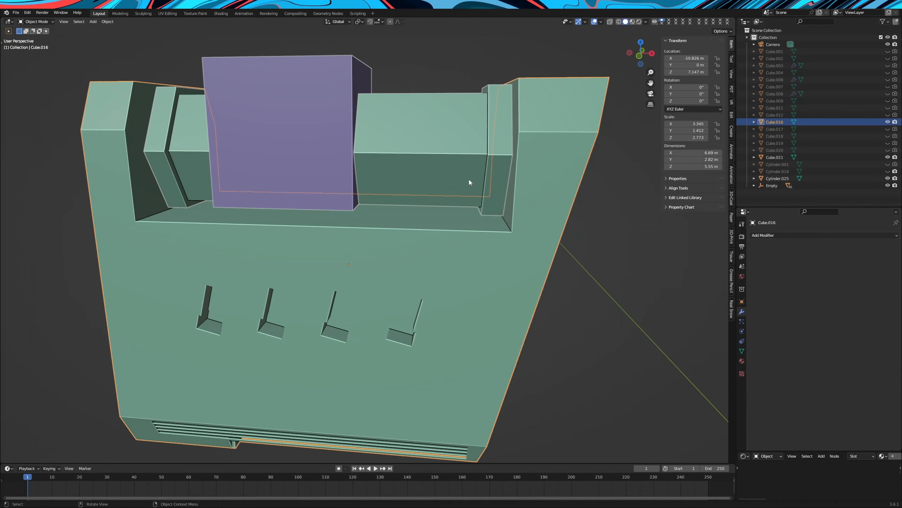
{"action": "middle_click_drag", "start_coordinate": [469, 178], "coordinate": [464, 202]}
Copy the Z height of the green block's recess floor and set the purple cube's bottom face to it, 8.0752 m
{"action": "key", "text": "Tab"}
{"action": "left_click", "coordinate": [413, 208]}
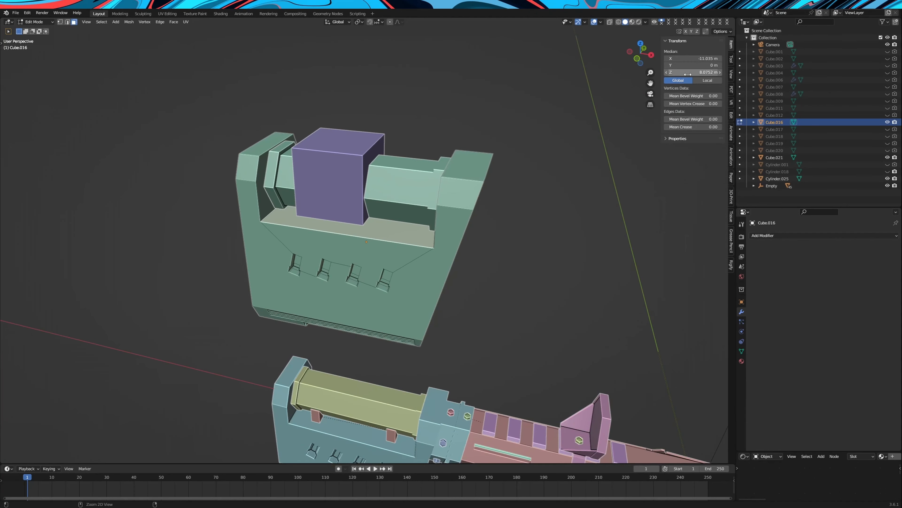
{"action": "scroll", "coordinate": [568, 163], "scroll_direction": "up", "scroll_amount": 3}
{"action": "key", "text": "Tab"}
{"action": "left_click", "coordinate": [328, 135]}
{"action": "key", "text": "Tab"}
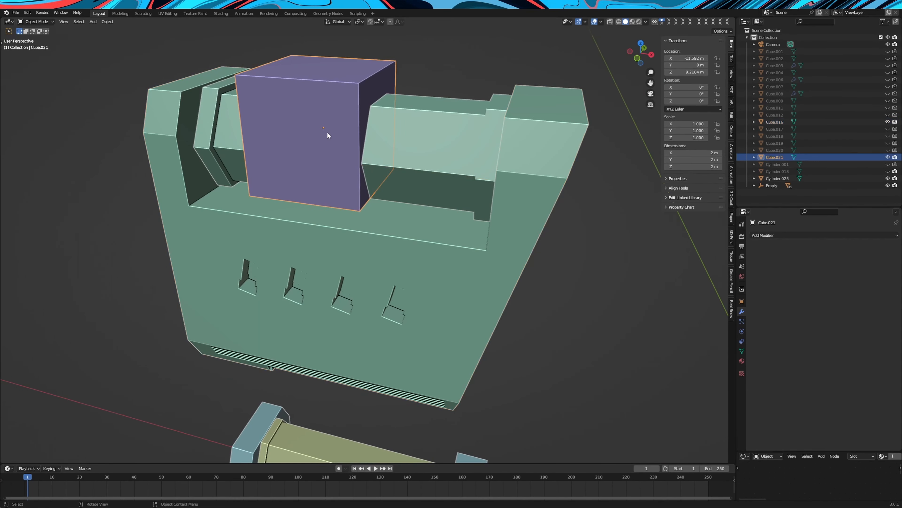
{"action": "mouse_move", "coordinate": [401, 157]}
{"action": "middle_mouse_down"}
{"action": "mouse_move", "coordinate": [423, 121]}
{"action": "mouse_move", "coordinate": [421, 153]}
{"action": "mouse_move", "coordinate": [405, 165]}
{"action": "middle_mouse_up"}
{"action": "scroll", "coordinate": [420, 153], "scroll_direction": "up", "scroll_amount": 1}
{"action": "left_click", "coordinate": [315, 215]}
{"action": "middle_click_drag", "start_coordinate": [321, 211], "coordinate": [634, 78]}
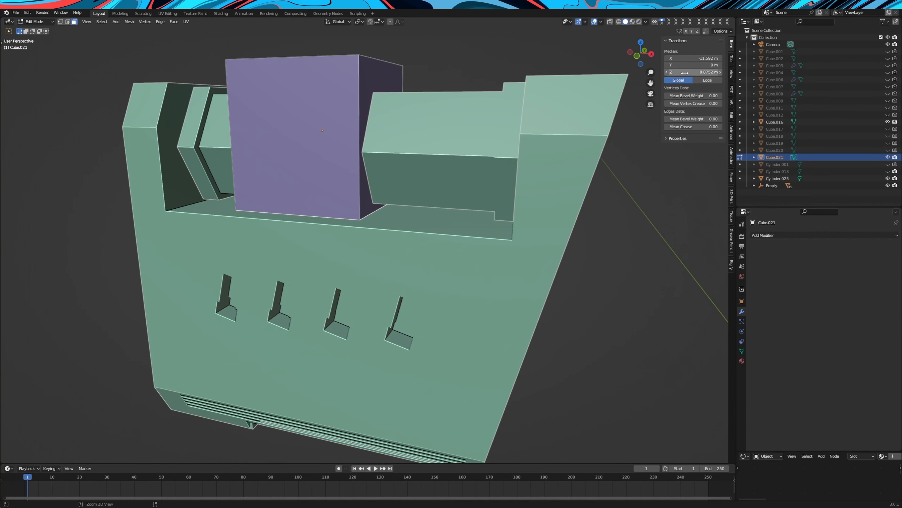
Lower the purple cube's top face along Z so the cube is 0.495 m high
{"action": "scroll", "coordinate": [391, 177], "scroll_direction": "down", "scroll_amount": 3}
{"action": "left_click", "coordinate": [340, 131]}
{"action": "middle_click_drag", "start_coordinate": [387, 154], "coordinate": [465, 182]}
{"action": "key", "text": "g"}
{"action": "key", "text": "z"}
{"action": "left_click", "coordinate": [441, 198]}
{"action": "key", "text": "Tab"}
Match the purple block's X location to the hexagonal cylinder's -11.035 m and scale it along X to a length of 3.78 m
{"action": "left_click", "coordinate": [441, 194]}
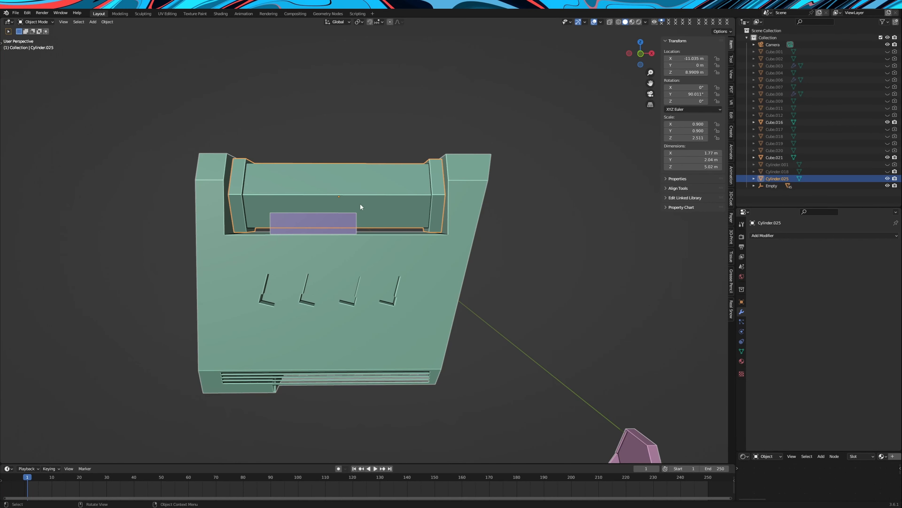
{"action": "left_click", "coordinate": [350, 219]}
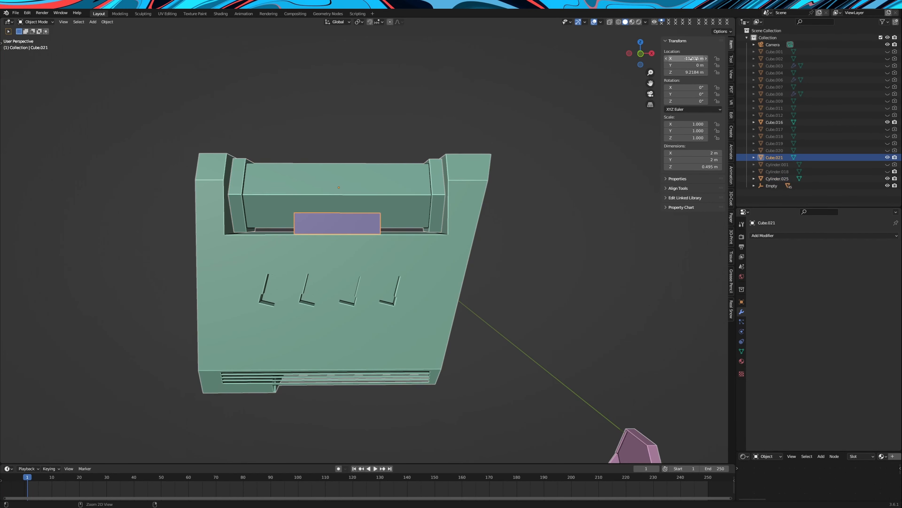
{"action": "scroll", "coordinate": [492, 155], "scroll_direction": "up", "scroll_amount": 2}
{"action": "middle_click_drag", "start_coordinate": [492, 156], "coordinate": [505, 167]}
{"action": "key", "text": "s"}
{"action": "key", "text": "x"}
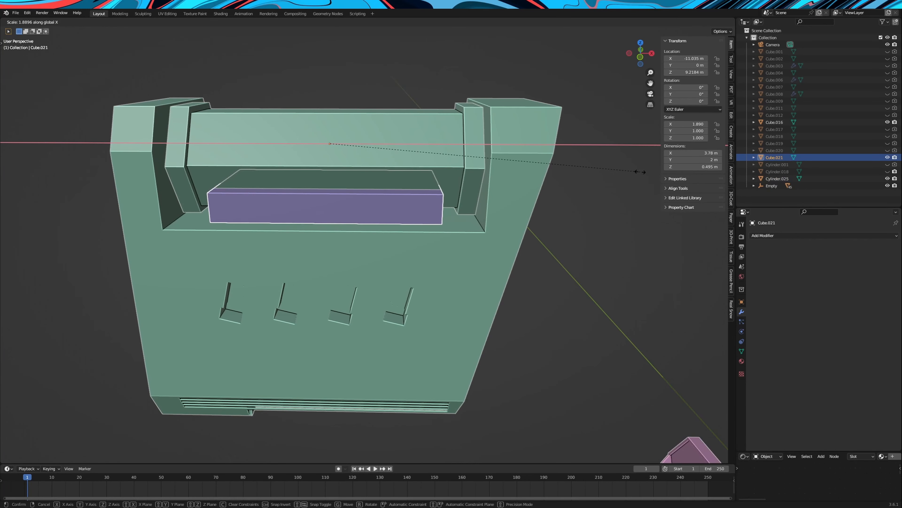
{"action": "left_click", "coordinate": [642, 174]}
Scale the purple block's mesh along Y in Edit Mode to a width of 1.63 m
{"action": "key", "text": "Tab"}
{"action": "left_click", "coordinate": [319, 209]}
{"action": "middle_click_drag", "start_coordinate": [319, 209], "coordinate": [585, 256]}
{"action": "left_click", "coordinate": [503, 250], "text": "shift"}
{"action": "key", "text": "s"}
{"action": "key", "text": "y"}
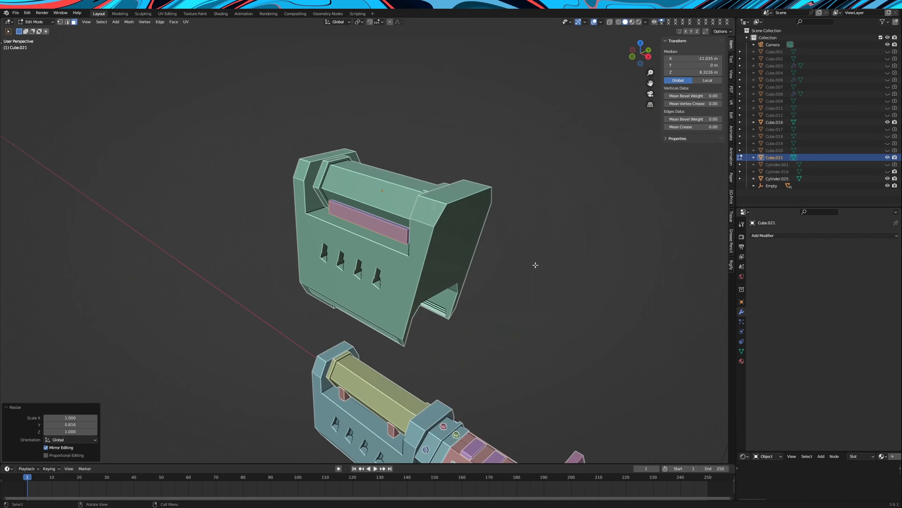
Scale the new cutter cube centred over the purple block along X to a length of 2.98 m
{"action": "middle_click_drag", "start_coordinate": [534, 262], "coordinate": [525, 229]}
{"action": "scroll", "coordinate": [526, 232], "scroll_direction": "up", "scroll_amount": 2}
{"action": "key", "text": "s"}
{"action": "key", "text": "x"}
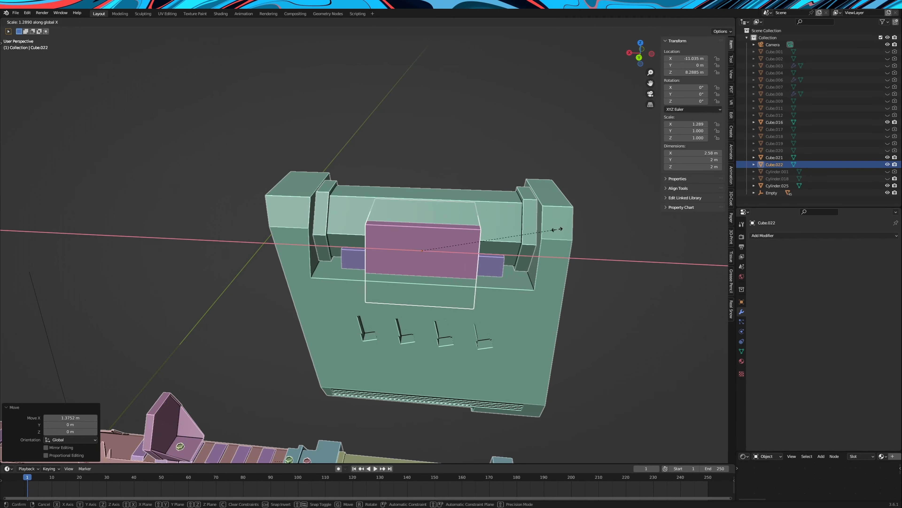
{"action": "left_click", "coordinate": [576, 226]}
Subtract the cutter cube from the purple block with a Difference Boolean and hide the cutter
{"action": "middle_click_drag", "start_coordinate": [576, 226], "coordinate": [478, 245]}
{"action": "left_click", "coordinate": [436, 235]}
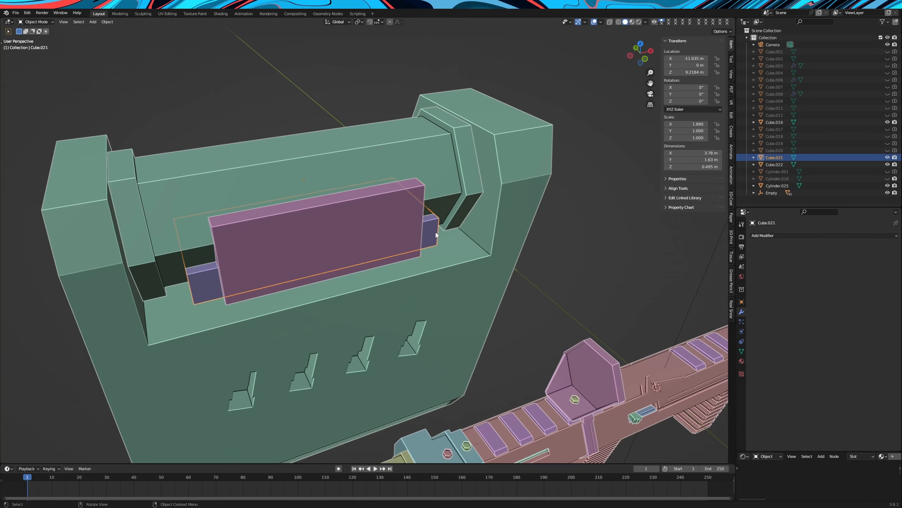
{"action": "left_click", "coordinate": [758, 236]}
{"action": "left_click", "coordinate": [768, 280]}
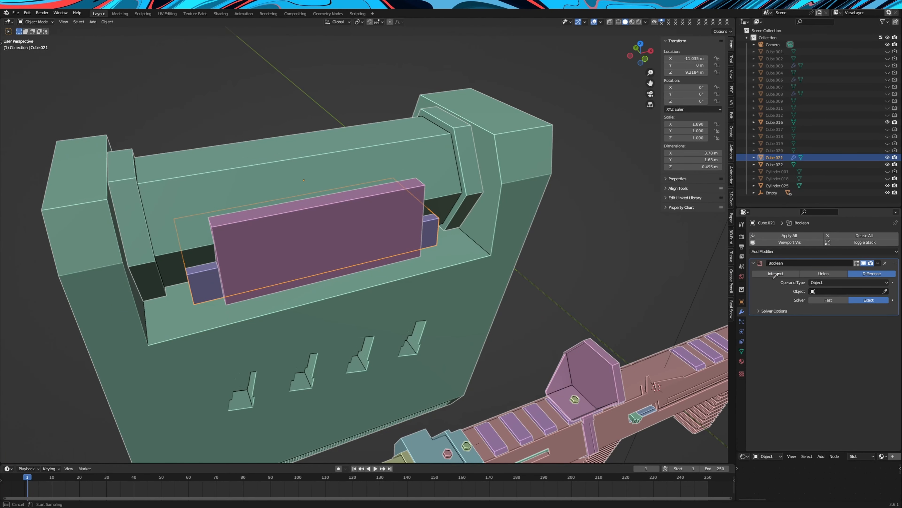
{"action": "left_click", "coordinate": [390, 230]}
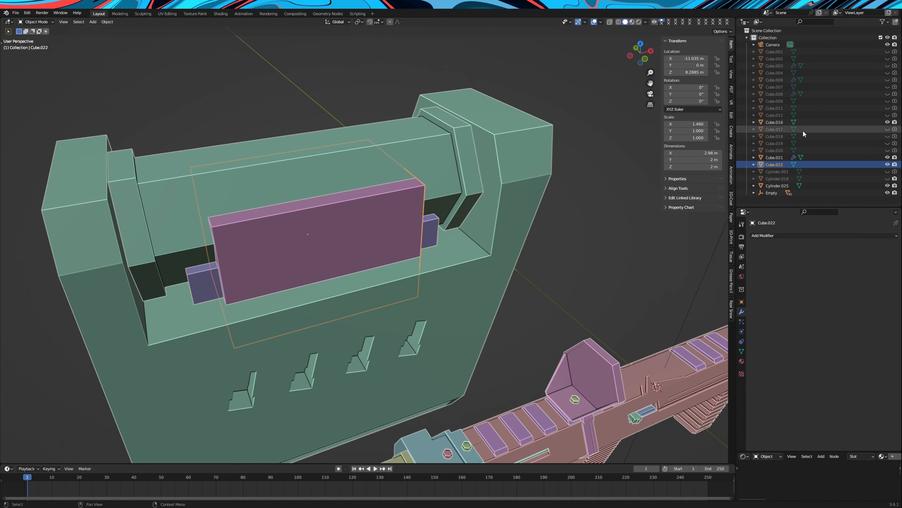
{"action": "left_click", "coordinate": [888, 165]}
{"action": "middle_click_drag", "start_coordinate": [626, 202], "coordinate": [413, 242]}
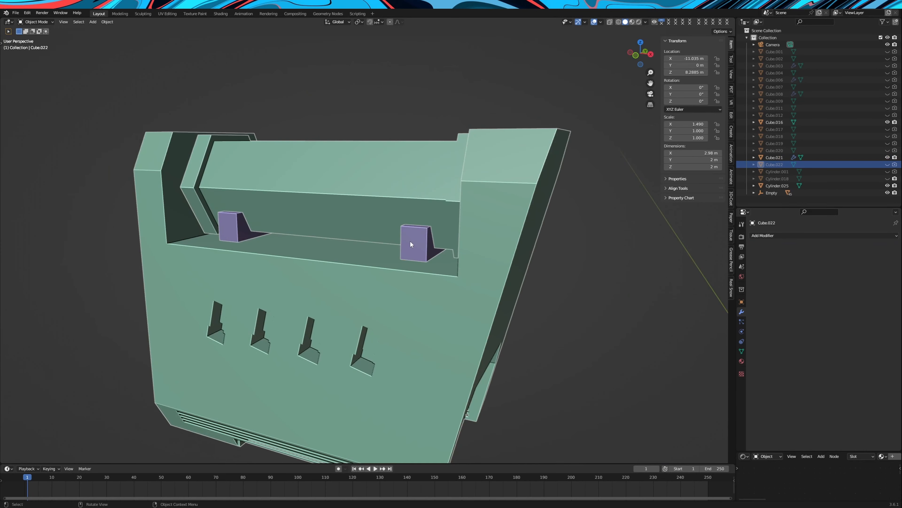
Convert the two purple supports to a mesh, subtract Cylinder.025 from them with a Difference Boolean, and convert the result to a mesh
{"action": "left_click", "coordinate": [413, 242]}
{"action": "right_click", "coordinate": [413, 242]}
{"action": "mouse_move", "coordinate": [396, 138]}
{"action": "left_click", "coordinate": [667, 135]}
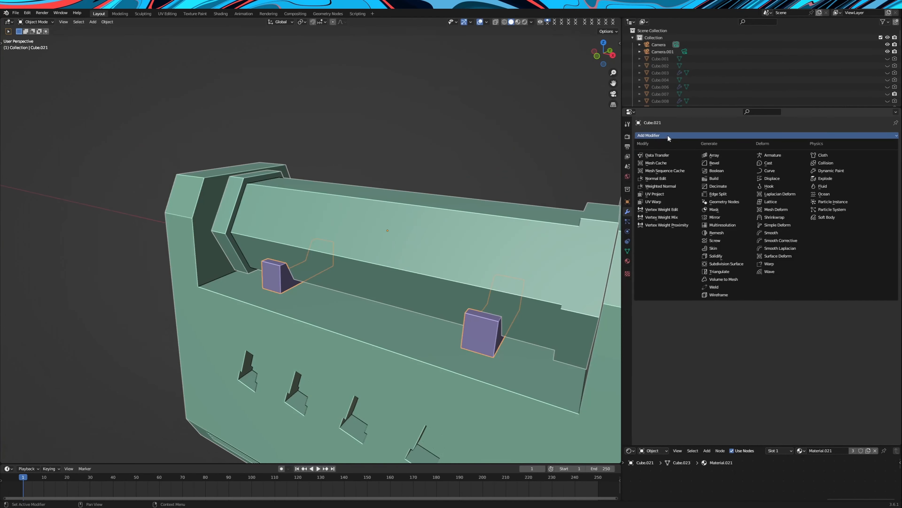
{"action": "left_click", "coordinate": [723, 170]}
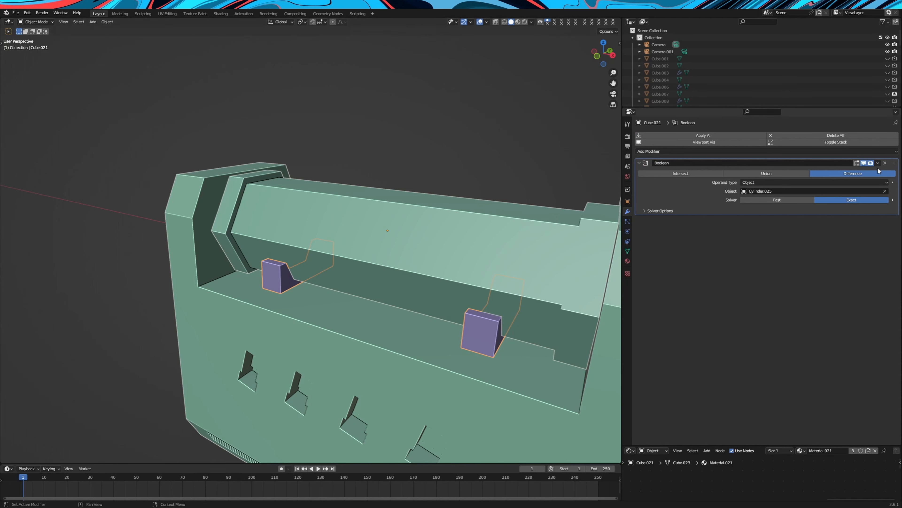
{"action": "right_click", "coordinate": [455, 194]}
{"action": "mouse_move", "coordinate": [435, 218]}
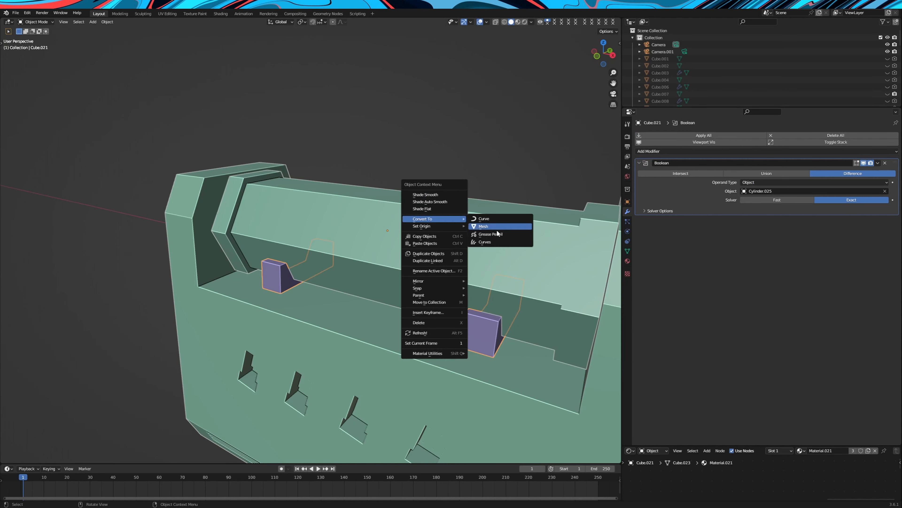
{"action": "left_click", "coordinate": [497, 229]}
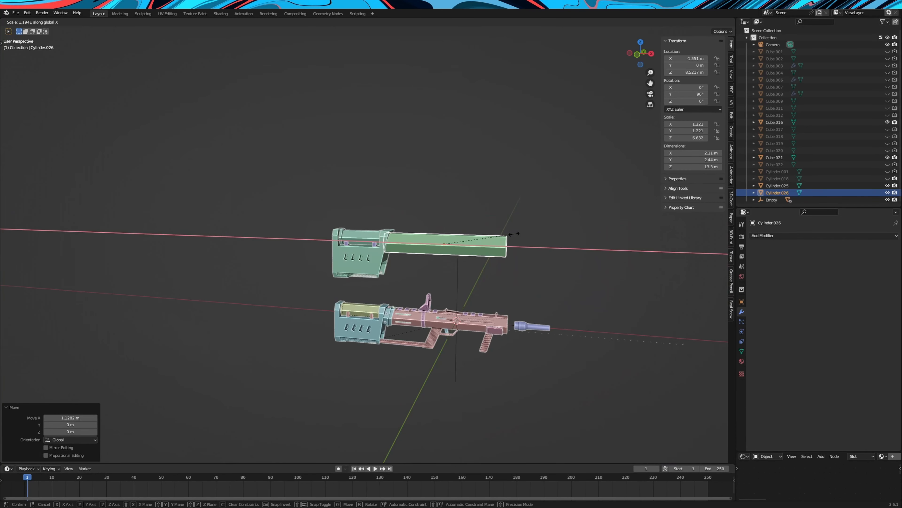
Subtract the 13.3 m long hexagonal cylinder from the green stock block with a Difference Boolean and hide the cylinder
{"action": "left_click", "coordinate": [513, 234]}
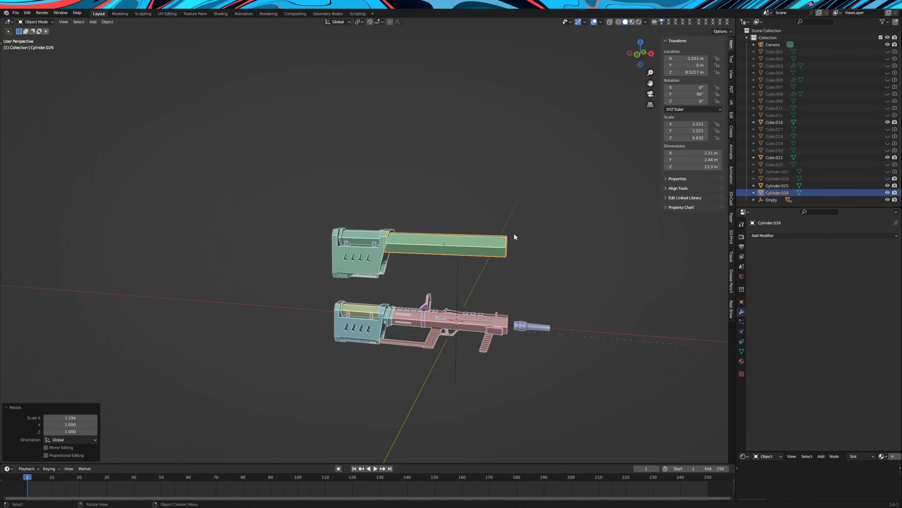
{"action": "scroll", "coordinate": [528, 230], "scroll_direction": "up", "scroll_amount": 7}
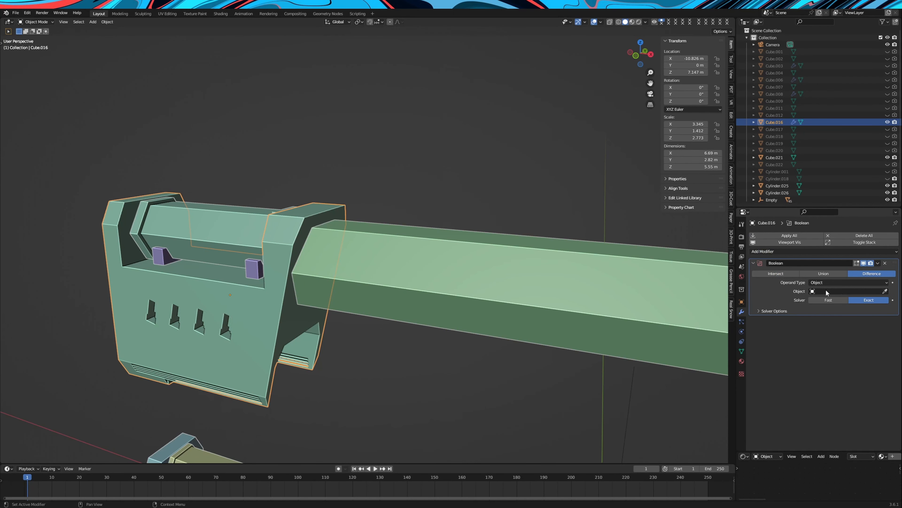
{"action": "left_click", "coordinate": [519, 281]}
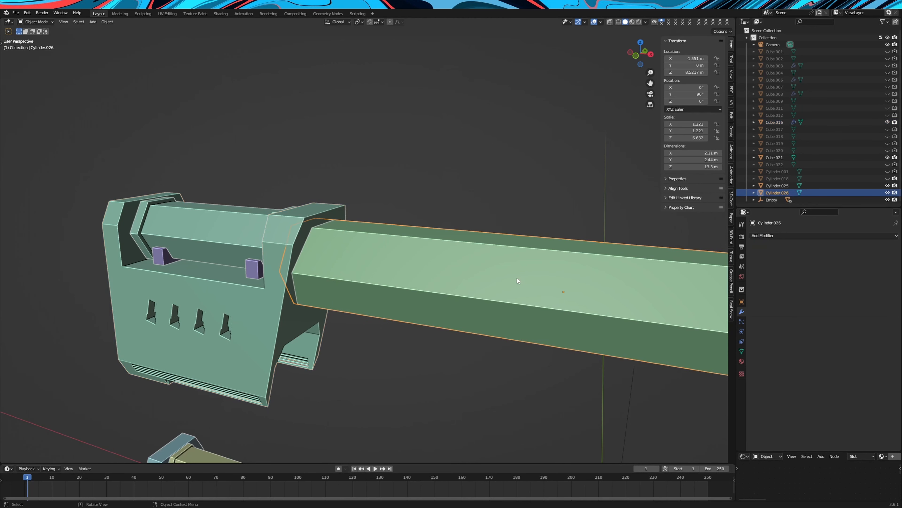
{"action": "middle_click_drag", "start_coordinate": [518, 281], "coordinate": [517, 205]}
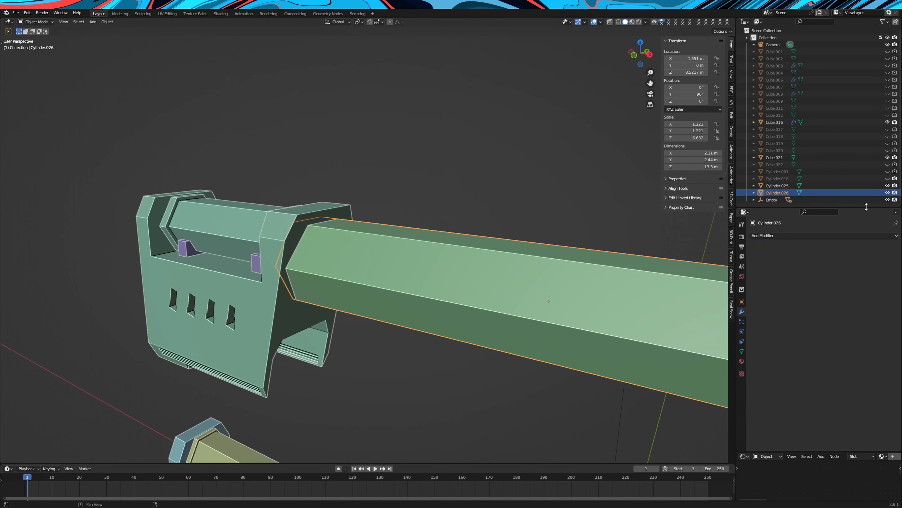
{"action": "left_click", "coordinate": [888, 192]}
Convert the green stock block with its hexagonal recess to a mesh
{"action": "left_click", "coordinate": [347, 247]}
{"action": "mouse_move", "coordinate": [347, 247]}
{"action": "middle_mouse_down"}
{"action": "mouse_move", "coordinate": [329, 238]}
{"action": "mouse_move", "coordinate": [373, 244]}
{"action": "mouse_move", "coordinate": [350, 247]}
{"action": "middle_mouse_up"}
{"action": "scroll", "coordinate": [330, 238], "scroll_direction": "up", "scroll_amount": 2}
{"action": "right_click", "coordinate": [330, 239]}
{"action": "mouse_move", "coordinate": [330, 238]}
{"action": "left_click", "coordinate": [358, 247]}
Extrude the rim edges of the green block's hexagonal recess about 0.562 m along X to form a collar
{"action": "key", "text": "Tab"}
{"action": "left_click", "coordinate": [325, 246]}
{"action": "scroll", "coordinate": [391, 247], "scroll_direction": "up", "scroll_amount": 1}
{"action": "left_click", "coordinate": [68, 22]}
{"action": "left_click", "coordinate": [311, 224], "text": "alt"}
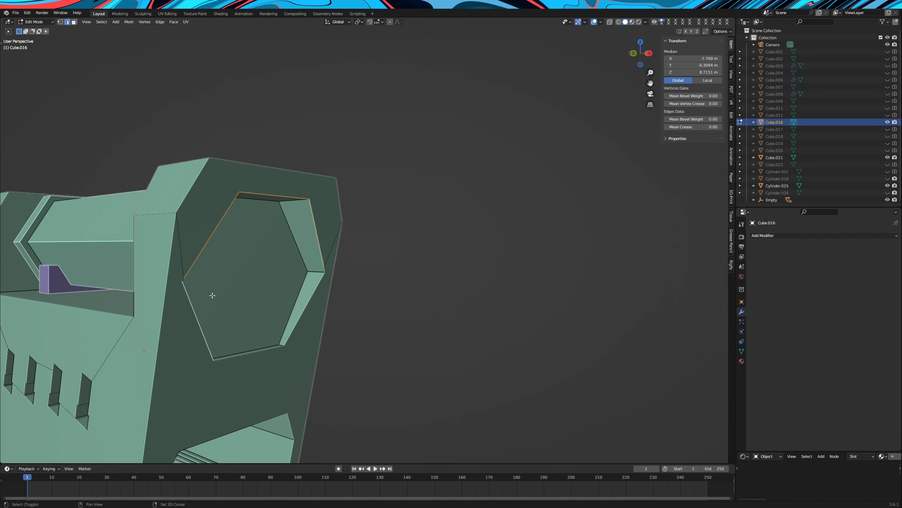
{"action": "middle_click_drag", "start_coordinate": [212, 295], "coordinate": [203, 291], "text": "shift"}
{"action": "middle_click_drag", "start_coordinate": [142, 287], "coordinate": [480, 291]}
{"action": "left_click", "coordinate": [329, 433], "text": "shift"}
{"action": "scroll", "coordinate": [329, 432], "scroll_direction": "down", "scroll_amount": 4}
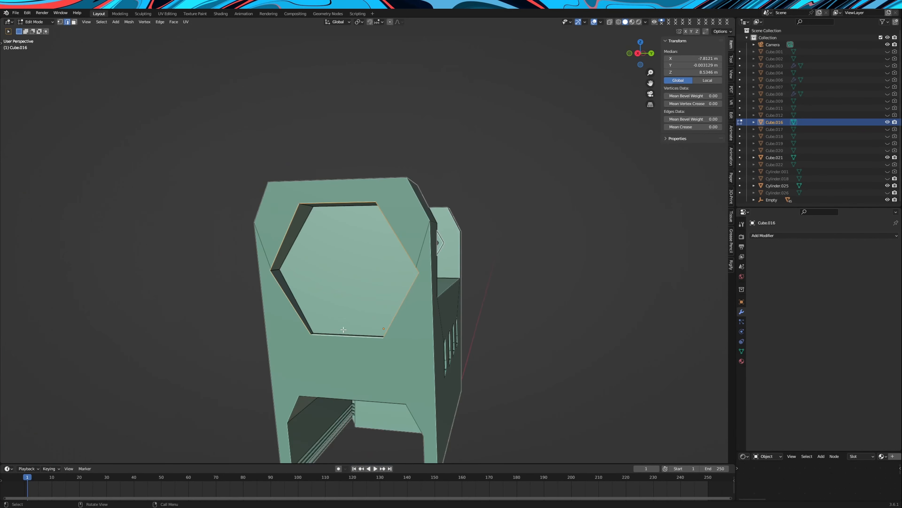
{"action": "middle_click_drag", "start_coordinate": [306, 311], "coordinate": [431, 314]}
{"action": "key", "text": "e"}
{"action": "key", "text": "x"}
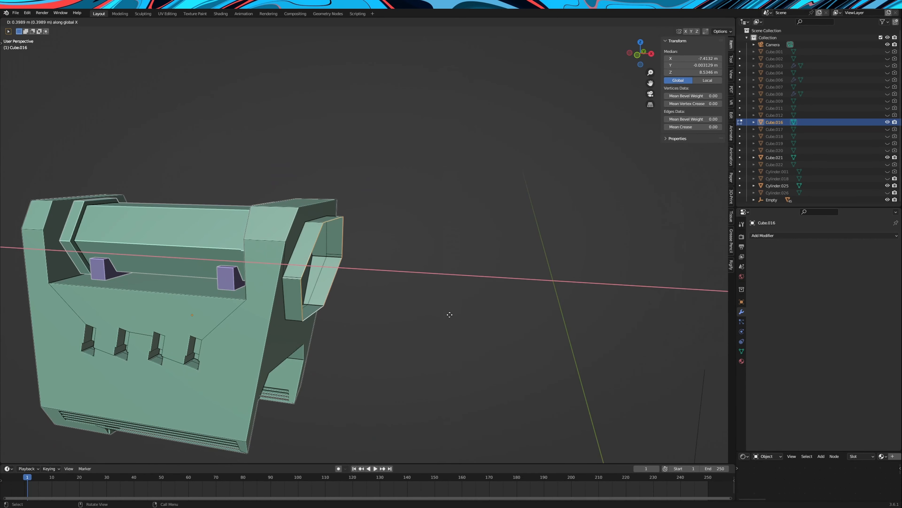
{"action": "left_click", "coordinate": [455, 317]}
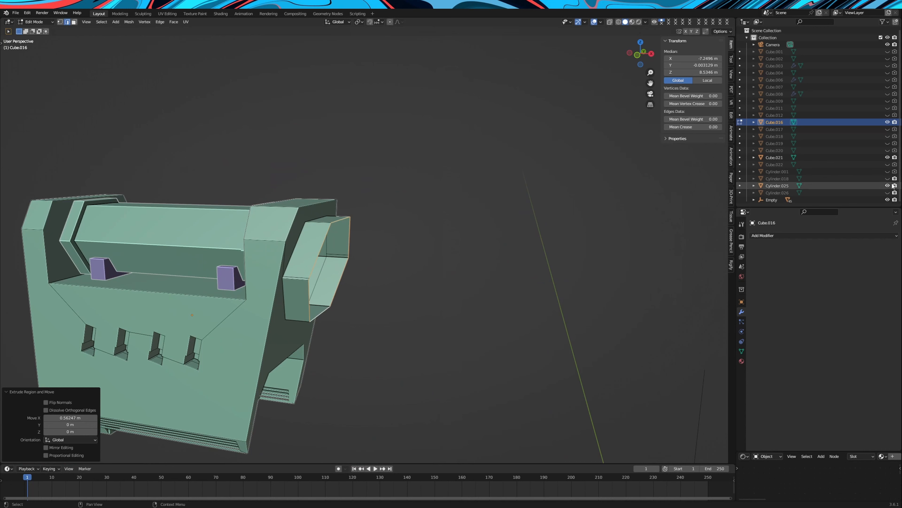
Unhide the long hexagonal cylinder, then extrude the collar's face loop and scale it outward in Y and Z
{"action": "left_click", "coordinate": [887, 193]}
{"action": "middle_click_drag", "start_coordinate": [467, 187], "coordinate": [248, 173]}
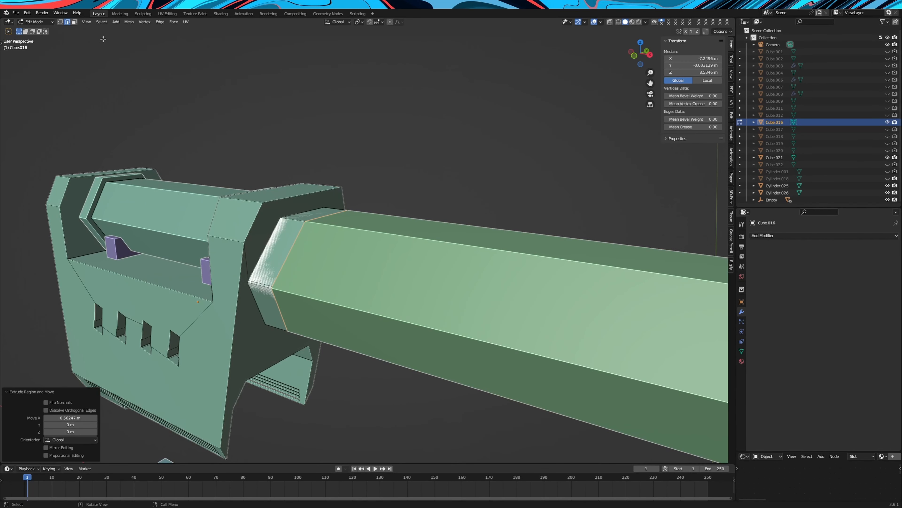
{"action": "left_click", "coordinate": [74, 22]}
{"action": "left_click", "coordinate": [297, 221], "text": "alt"}
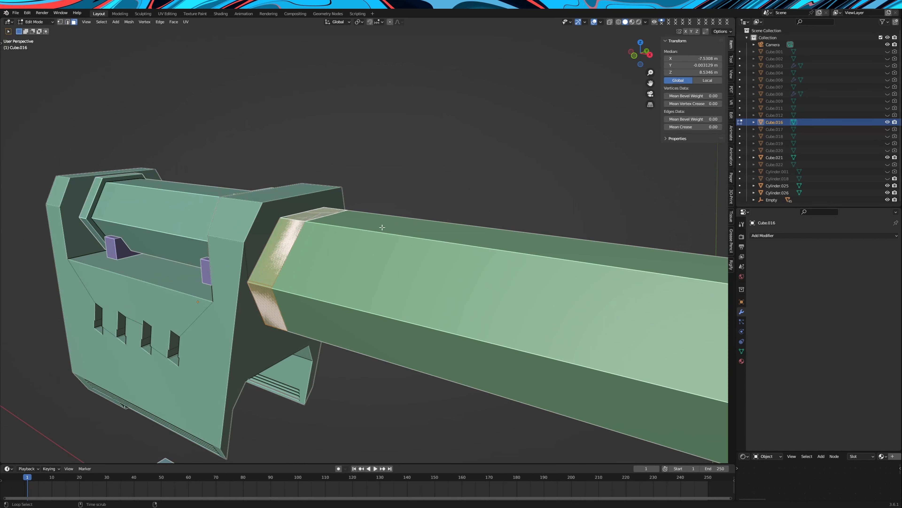
{"action": "middle_click_drag", "start_coordinate": [408, 227], "coordinate": [445, 231]}
{"action": "key", "text": "s"}
{"action": "key", "text": "shift+x"}
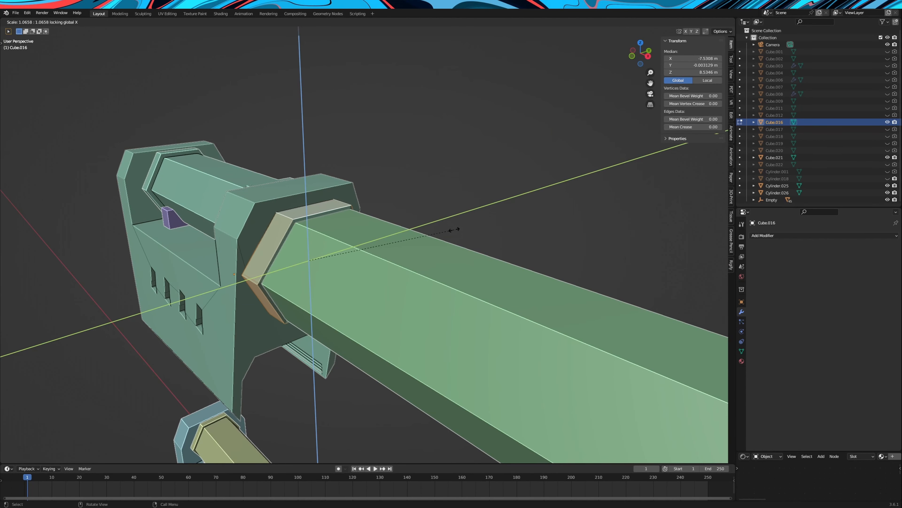
{"action": "left_click", "coordinate": [469, 227]}
{"action": "mouse_move", "coordinate": [459, 226]}
{"action": "middle_mouse_down"}
{"action": "mouse_move", "coordinate": [413, 222]}
{"action": "mouse_move", "coordinate": [472, 213]}
{"action": "middle_mouse_up"}
{"action": "key", "text": "s"}
{"action": "key", "text": "shift+x"}
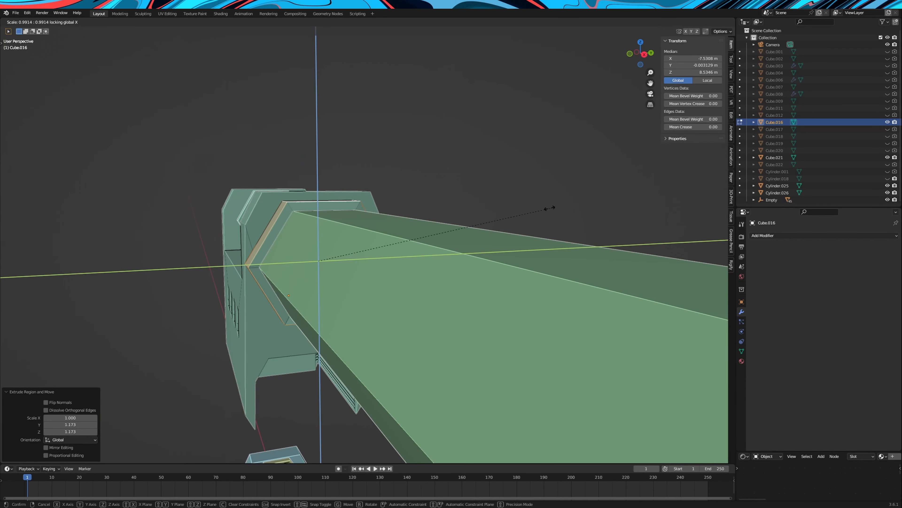
{"action": "left_click", "coordinate": [534, 207]}
Move the collar's front end about 1.06 m along X and add one loop cut around the collar at factor -0.415
{"action": "middle_click_drag", "start_coordinate": [534, 207], "coordinate": [422, 132]}
{"action": "key", "text": "g"}
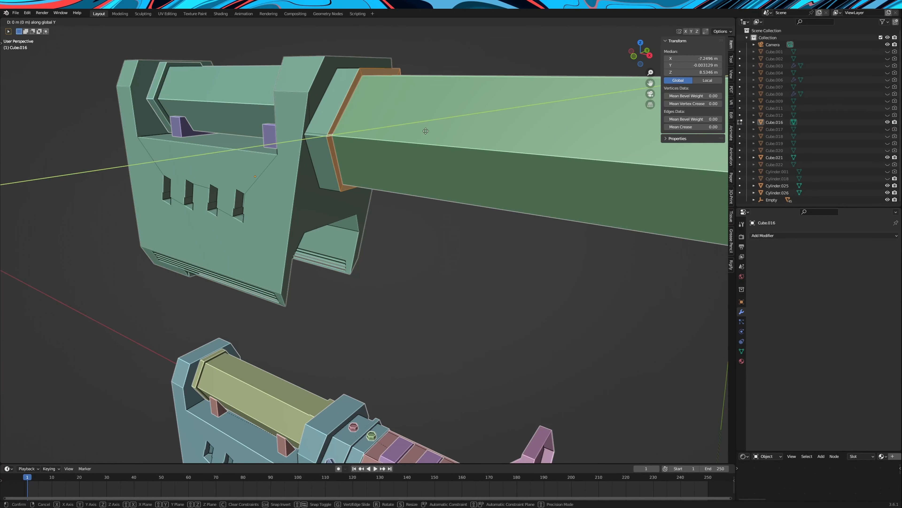
{"action": "key", "text": "x"}
{"action": "left_click", "coordinate": [470, 141]}
{"action": "middle_click_drag", "start_coordinate": [470, 142], "coordinate": [392, 129]}
{"action": "key", "text": "ctrl+r"}
{"action": "left_click", "coordinate": [392, 128]}
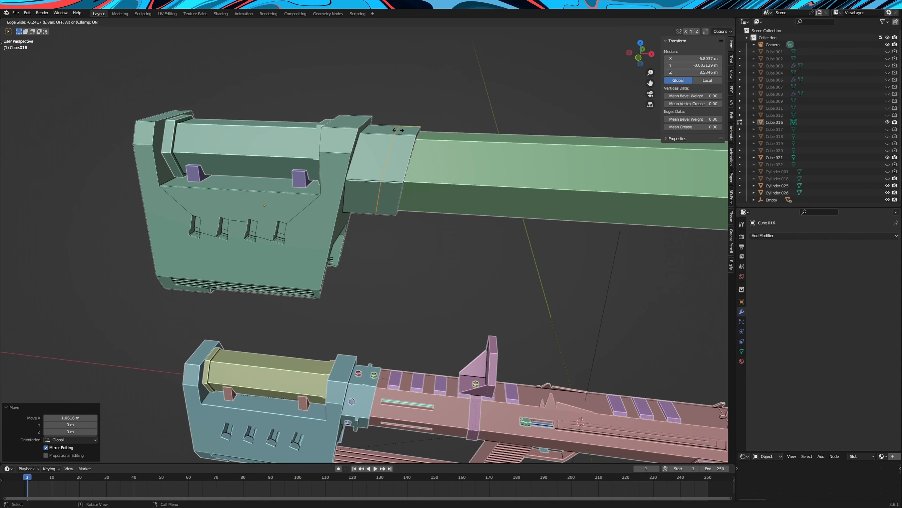
{"action": "left_click", "coordinate": [402, 130]}
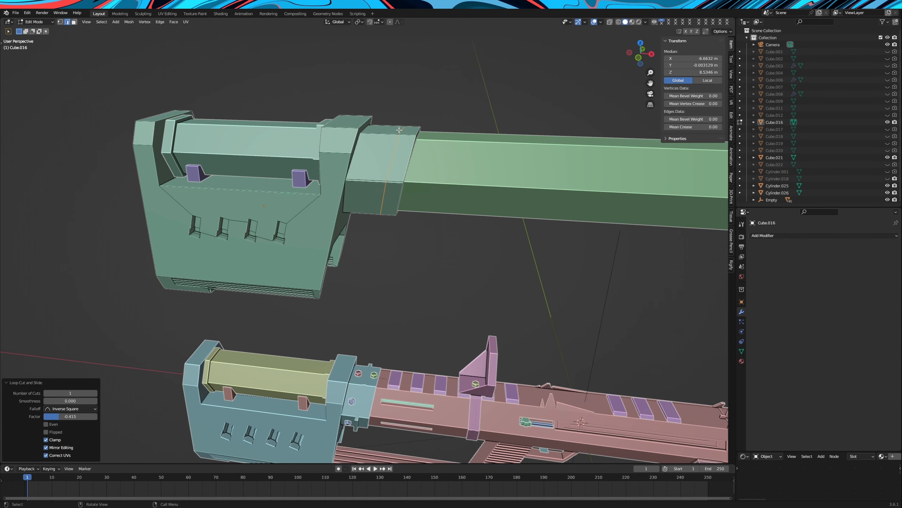
Scale the collar's narrow face band inward, excluding the X axis, to form a groove behind the front ring
{"action": "key", "text": "3"}
{"action": "middle_click_drag", "start_coordinate": [390, 128], "coordinate": [484, 167]}
{"action": "left_click", "coordinate": [399, 142], "text": "alt"}
{"action": "key", "text": "s"}
{"action": "key", "text": "z"}
{"action": "key", "text": "shift+x"}
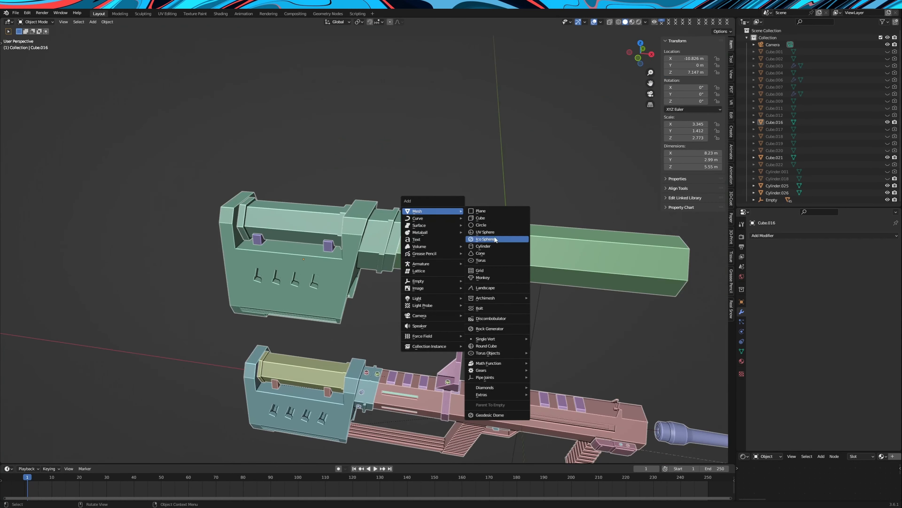
Add a cylinder and move it along Z and X to above the collar on the green block
{"action": "left_click", "coordinate": [491, 247]}
{"action": "key", "text": "g"}
{"action": "key", "text": "z"}
{"action": "left_click", "coordinate": [501, 132]}
{"action": "scroll", "coordinate": [540, 218], "scroll_direction": "up", "scroll_amount": 4}
{"action": "key", "text": "g"}
{"action": "key", "text": "x"}
{"action": "left_click", "coordinate": [394, 236]}
Scale the new cylinder down to bolt size and adjust its height along Z
{"action": "scroll", "coordinate": [565, 245], "scroll_direction": "up", "scroll_amount": 1}
{"action": "key", "text": "s"}
{"action": "left_click", "coordinate": [497, 189]}
{"action": "key", "text": "s"}
{"action": "key", "text": "z"}
{"action": "left_click", "coordinate": [501, 189]}
{"action": "key", "text": "s"}
{"action": "left_click", "coordinate": [457, 179]}
Seat the hexagonal bolt on top of the collar's front ring at X -6.1525 m and set its Z scale to 0.127
{"action": "scroll", "coordinate": [473, 196], "scroll_direction": "up", "scroll_amount": 4}
{"action": "key", "text": "g"}
{"action": "key", "text": "z"}
{"action": "left_click", "coordinate": [484, 287]}
{"action": "mouse_move", "coordinate": [517, 242]}
{"action": "middle_mouse_down"}
{"action": "mouse_move", "coordinate": [488, 236]}
{"action": "mouse_move", "coordinate": [506, 249]}
{"action": "mouse_move", "coordinate": [520, 245]}
{"action": "mouse_move", "coordinate": [502, 245]}
{"action": "middle_mouse_up"}
{"action": "key", "text": "g"}
{"action": "key", "text": "x"}
{"action": "left_click", "coordinate": [502, 247]}
{"action": "key", "text": "s"}
{"action": "key", "text": "z"}
{"action": "left_click", "coordinate": [524, 249]}
{"action": "key", "text": "g"}
{"action": "key", "text": "z"}
{"action": "left_click", "coordinate": [523, 252]}
{"action": "scroll", "coordinate": [501, 245], "scroll_direction": "up", "scroll_amount": 2}
Inset the bolt's top face by 0.2625 m and extrude it downward as a hexagonal socket
{"action": "key", "text": "Tab"}
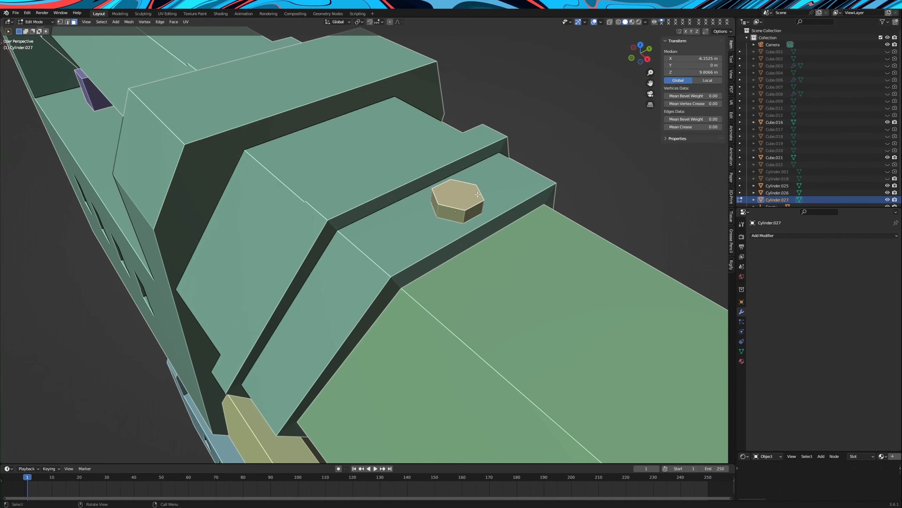
{"action": "scroll", "coordinate": [570, 221], "scroll_direction": "down", "scroll_amount": 5}
{"action": "mouse_move", "coordinate": [570, 221]}
{"action": "middle_mouse_down"}
{"action": "mouse_move", "coordinate": [570, 212]}
{"action": "mouse_move", "coordinate": [569, 220]}
{"action": "middle_mouse_up"}
{"action": "key", "text": "i"}
{"action": "left_click", "coordinate": [566, 220]}
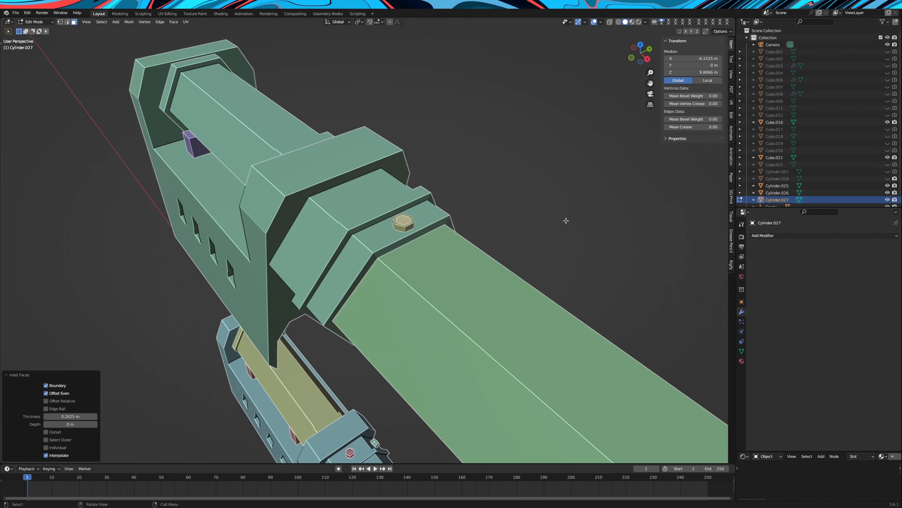
{"action": "key", "text": "e"}
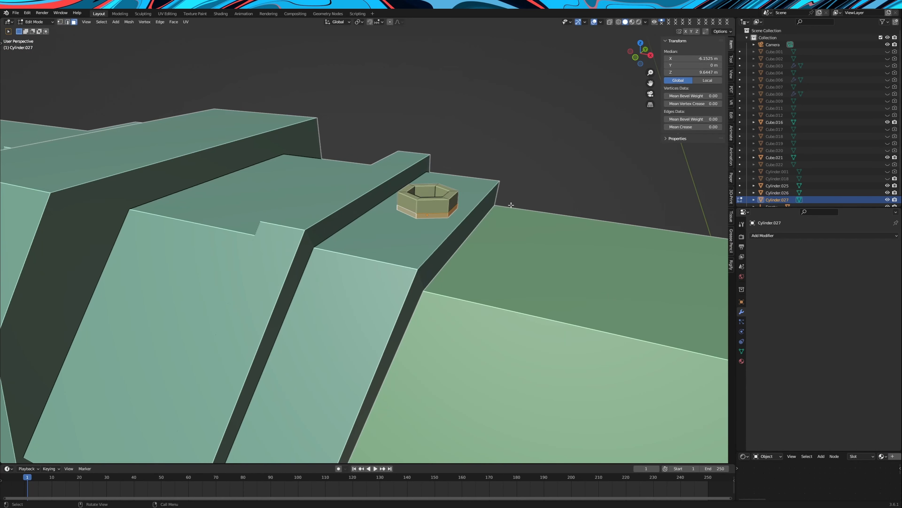
Duplicate the bolt downward along Z, flip it with a Z scale of -1, and seat it under the collar's front ring
{"action": "key", "text": "shift+d"}
{"action": "key", "text": "z"}
{"action": "left_click", "coordinate": [405, 455]}
{"action": "key", "text": "KP_1"}
{"action": "key", "text": "s"}
{"action": "key", "text": "z"}
{"action": "key", "text": "minus"}
{"action": "key", "text": "1"}
{"action": "key", "text": "Return"}
{"action": "scroll", "coordinate": [478, 232], "scroll_direction": "up", "scroll_amount": 3}
{"action": "key", "text": "g"}
{"action": "left_click", "coordinate": [410, 184]}
{"action": "mouse_move", "coordinate": [410, 184]}
{"action": "middle_mouse_down"}
{"action": "mouse_move", "coordinate": [503, 204]}
{"action": "mouse_move", "coordinate": [495, 212]}
{"action": "mouse_move", "coordinate": [497, 113]}
{"action": "mouse_move", "coordinate": [411, 185]}
{"action": "middle_mouse_up"}
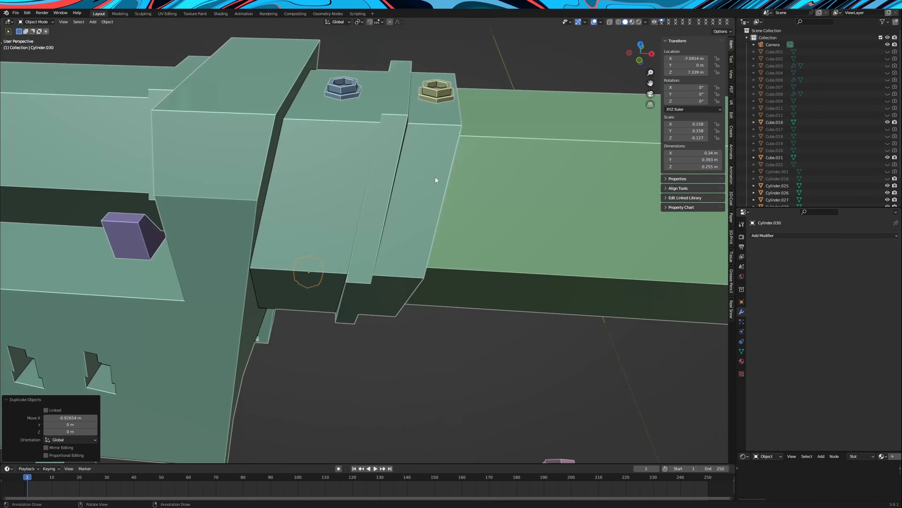
Duplicate the bolt along Y, rotate it 60° about X, and seat it on the collar's upper sloped side
{"action": "middle_click_drag", "start_coordinate": [435, 176], "coordinate": [428, 168]}
{"action": "key", "text": "shift+d"}
{"action": "key", "text": "y"}
{"action": "left_click", "coordinate": [272, 192]}
{"action": "key", "text": "r"}
{"action": "key", "text": "x"}
{"action": "key", "text": "6"}
{"action": "key", "text": "0"}
{"action": "key", "text": "Return"}
{"action": "key", "text": "g"}
{"action": "key", "text": "z"}
{"action": "left_click", "coordinate": [284, 203]}
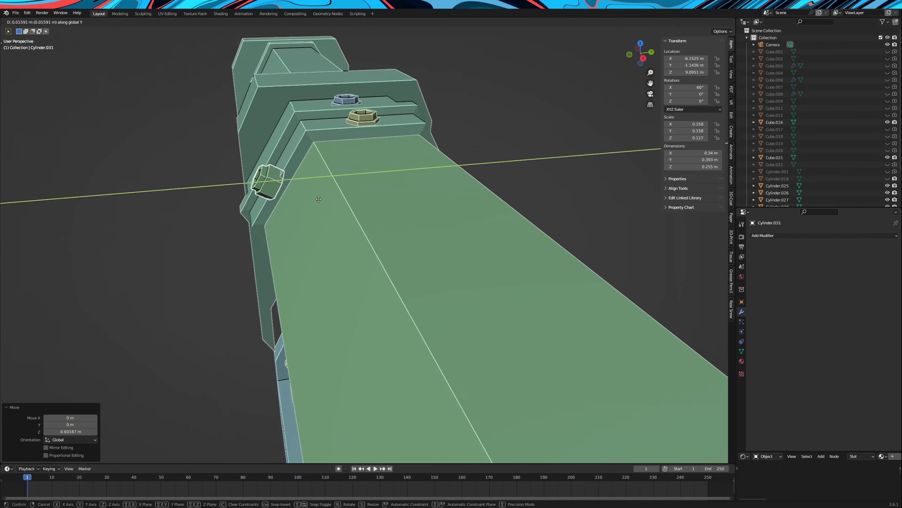
{"action": "middle_click_drag", "start_coordinate": [317, 199], "coordinate": [397, 195]}
{"action": "key", "text": "g"}
{"action": "key", "text": "x"}
{"action": "left_click", "coordinate": [397, 195]}
Duplicate the sloped-side bolt along Y, rotate it 180° about Z, and place it on the collar's opposite upper side
{"action": "middle_click_drag", "start_coordinate": [494, 192], "coordinate": [378, 188]}
{"action": "key", "text": "shift+d"}
{"action": "key", "text": "y"}
{"action": "left_click", "coordinate": [528, 213]}
{"action": "key", "text": "r"}
{"action": "key", "text": "z"}
{"action": "key", "text": "1"}
{"action": "key", "text": "8"}
{"action": "key", "text": "0"}
{"action": "key", "text": "Return"}
{"action": "key", "text": "g"}
Duplicate a side bolt downward along Z, rotate it 60° about X, and seat it on the collar's lower sloped side
{"action": "key", "text": "y"}
{"action": "left_click", "coordinate": [526, 214]}
{"action": "middle_click_drag", "start_coordinate": [525, 214], "coordinate": [464, 170]}
{"action": "left_click", "coordinate": [334, 125]}
{"action": "key", "text": "shift+d"}
{"action": "key", "text": "z"}
{"action": "left_click", "coordinate": [393, 284]}
{"action": "key", "text": "r"}
{"action": "key", "text": "x"}
{"action": "key", "text": "6"}
{"action": "key", "text": "0"}
{"action": "key", "text": "Return"}
{"action": "key", "text": "g"}
{"action": "key", "text": "x"}
{"action": "middle_click_drag", "start_coordinate": [371, 283], "coordinate": [390, 228]}
{"action": "left_click", "coordinate": [362, 306]}
{"action": "key", "text": "g"}
Duplicate the lower side bolt along Y, rotate it 180° about Z, and seat it on the collar's opposite lower side
{"action": "key", "text": "y"}
{"action": "left_click", "coordinate": [398, 221]}
{"action": "middle_click_drag", "start_coordinate": [468, 122], "coordinate": [427, 222]}
{"action": "key", "text": "shift+d"}
{"action": "key", "text": "y"}
{"action": "left_click", "coordinate": [429, 213]}
{"action": "key", "text": "r"}
{"action": "key", "text": "z"}
{"action": "key", "text": "1"}
{"action": "key", "text": "8"}
{"action": "key", "text": "0"}
{"action": "key", "text": "Return"}
{"action": "key", "text": "g"}
Add a cube beside the barrel body, scale it to 0.123, stretch it along X to 0.863, and place it against the side
{"action": "key", "text": "y"}
{"action": "left_click", "coordinate": [426, 224]}
Adjust a side bolt's position on the collar along X
{"action": "left_click", "coordinate": [356, 201]}
{"action": "key", "text": "g"}
{"action": "key", "text": "x"}
{"action": "left_click", "coordinate": [350, 197]}
{"action": "key", "text": "shift+a"}
{"action": "left_click", "coordinate": [415, 168]}
{"action": "key", "text": "g"}
{"action": "key", "text": "z"}
{"action": "key", "text": "g"}
{"action": "key", "text": "y"}
{"action": "key", "text": "s"}
{"action": "key", "text": "g"}
{"action": "key", "text": "x"}
{"action": "key", "text": "g"}
{"action": "key", "text": "z"}
{"action": "left_click", "coordinate": [383, 186]}
{"action": "key", "text": "s"}
{"action": "key", "text": "x"}
Position the thin bar along Y into the barrel body's side and duplicate it along Z
{"action": "key", "text": "g"}
{"action": "key", "text": "x"}
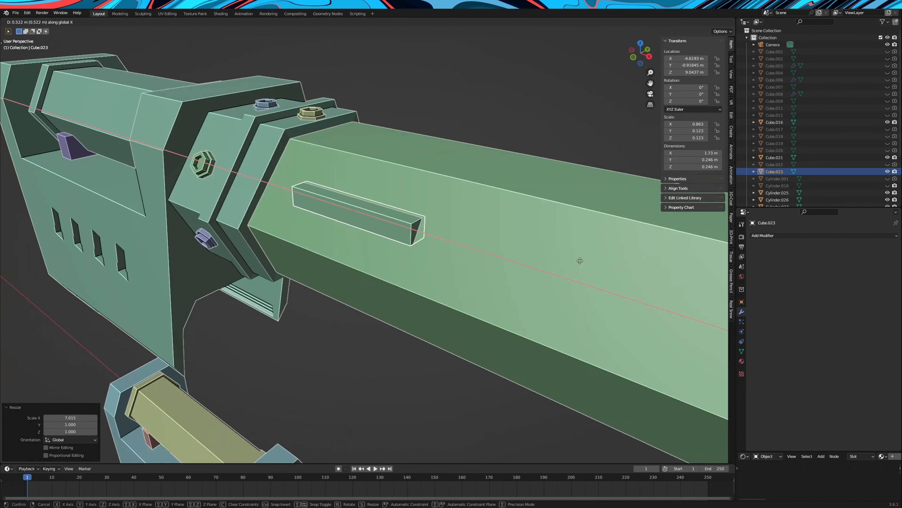
{"action": "left_click", "coordinate": [545, 246]}
{"action": "key", "text": "g"}
{"action": "key", "text": "y"}
{"action": "left_click", "coordinate": [520, 261]}
{"action": "middle_click_drag", "start_coordinate": [521, 260], "coordinate": [444, 245]}
{"action": "scroll", "coordinate": [444, 245], "scroll_direction": "down", "scroll_amount": 5}
{"action": "left_click", "coordinate": [447, 284]}
{"action": "key", "text": "shift+d"}
{"action": "key", "text": "z"}
{"action": "left_click", "coordinate": [451, 235]}
{"action": "left_click", "coordinate": [456, 270], "text": "shift"}
Cut the bar shape out of the barrel body with a Boolean Difference using Cube.023
{"action": "scroll", "coordinate": [472, 214], "scroll_direction": "up", "scroll_amount": 5}
{"action": "middle_click_drag", "start_coordinate": [473, 213], "coordinate": [385, 249]}
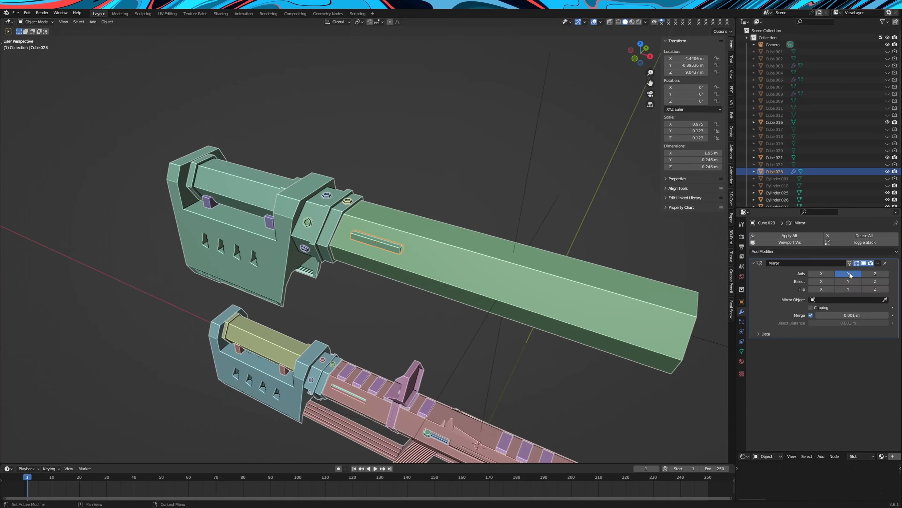
{"action": "left_click", "coordinate": [701, 213]}
{"action": "left_click", "coordinate": [775, 171]}
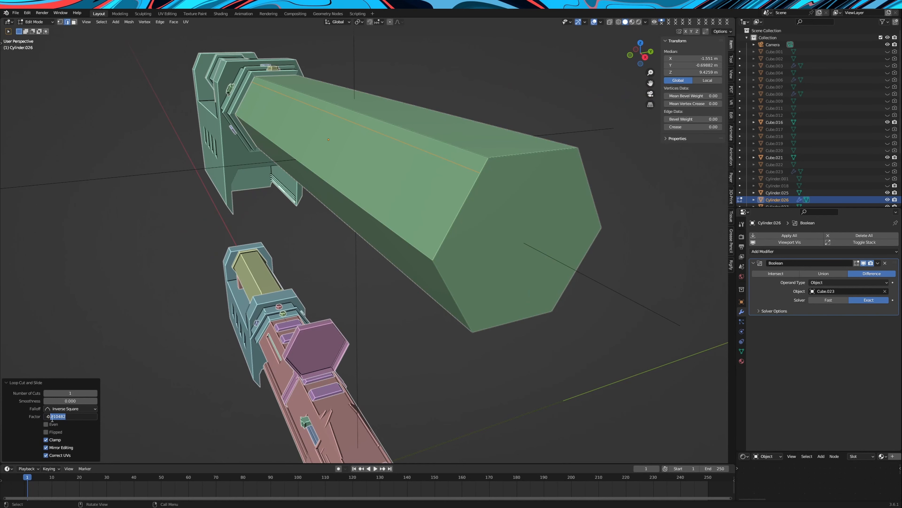
Set the lengthwise loop cut's factor to -0.850 and add a matching one on the barrel body's opposite side at factor 0.850
{"action": "middle_click_drag", "start_coordinate": [304, 307], "coordinate": [295, 292]}
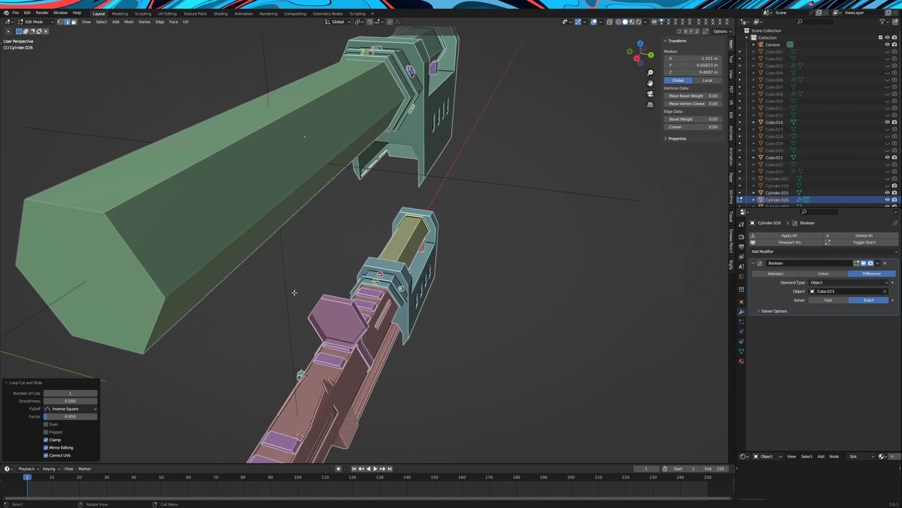
{"action": "left_click", "coordinate": [148, 242]}
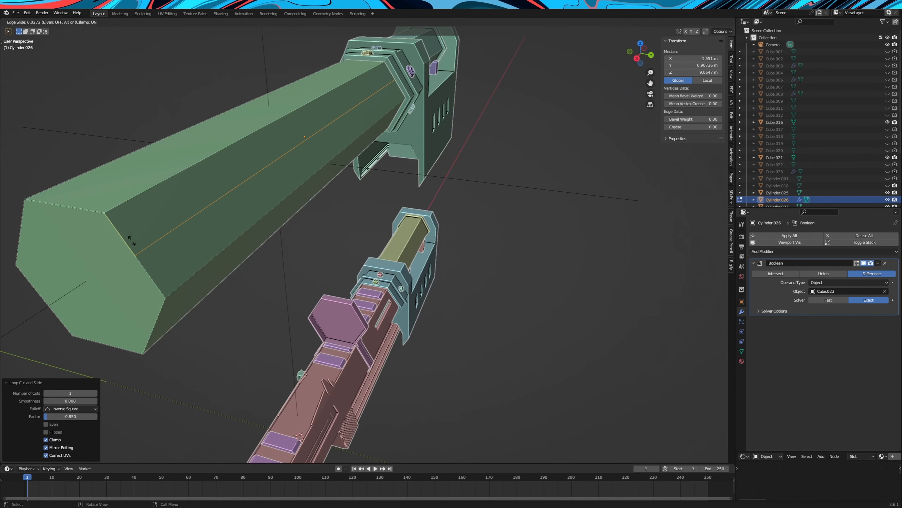
{"action": "left_click", "coordinate": [115, 202]}
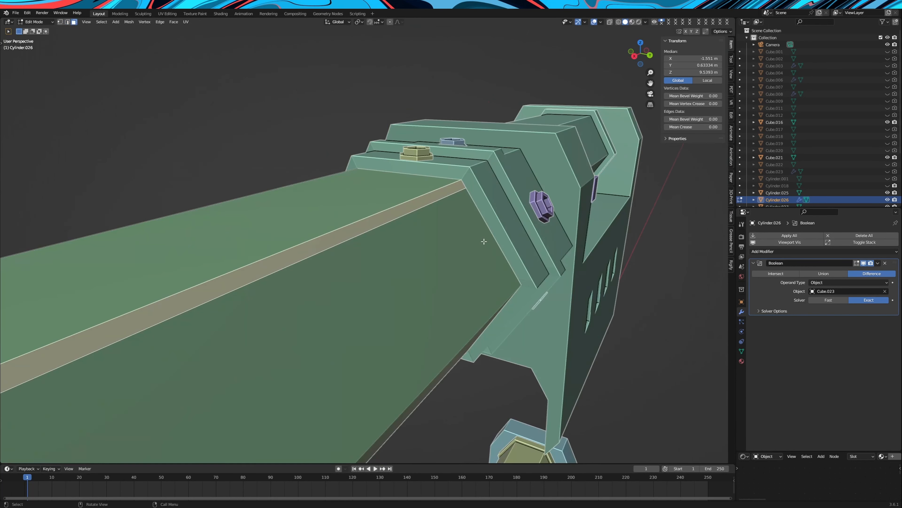
Extrude the narrow strip along one upper edge of the barrel body outward by 0.078 m
{"action": "key", "text": "e"}
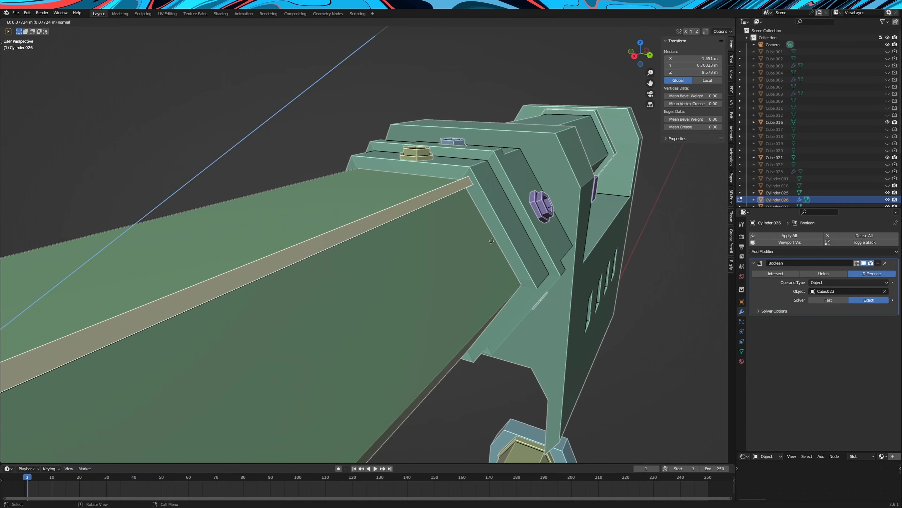
{"action": "left_click", "coordinate": [488, 241]}
{"action": "scroll", "coordinate": [487, 242], "scroll_direction": "down", "scroll_amount": 3}
{"action": "middle_click_drag", "start_coordinate": [419, 261], "coordinate": [461, 249]}
{"action": "scroll", "coordinate": [467, 241], "scroll_direction": "down", "scroll_amount": 4}
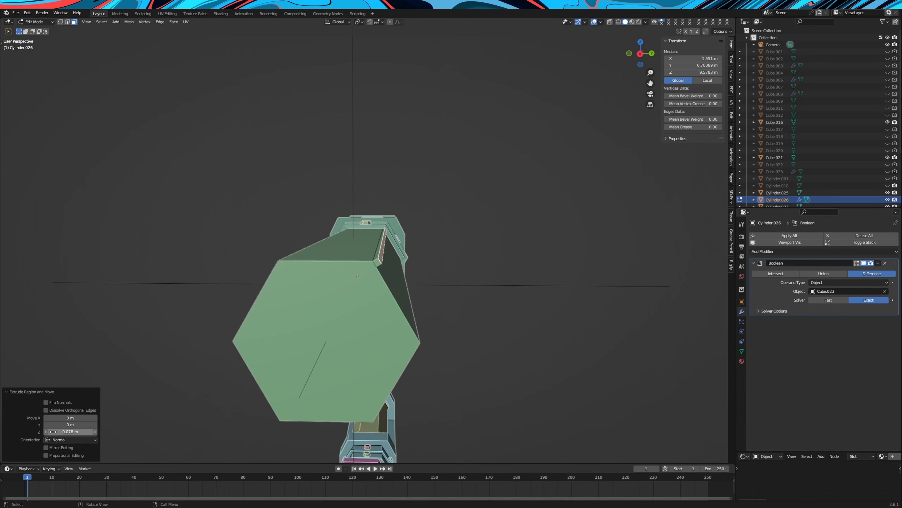
Extrude the matching strip along the barrel body's opposite upper edge outward by 0.078 m
{"action": "middle_click_drag", "start_coordinate": [207, 284], "coordinate": [265, 302]}
{"action": "left_click", "coordinate": [394, 302]}
{"action": "key", "text": "e"}
{"action": "left_click", "coordinate": [462, 267]}
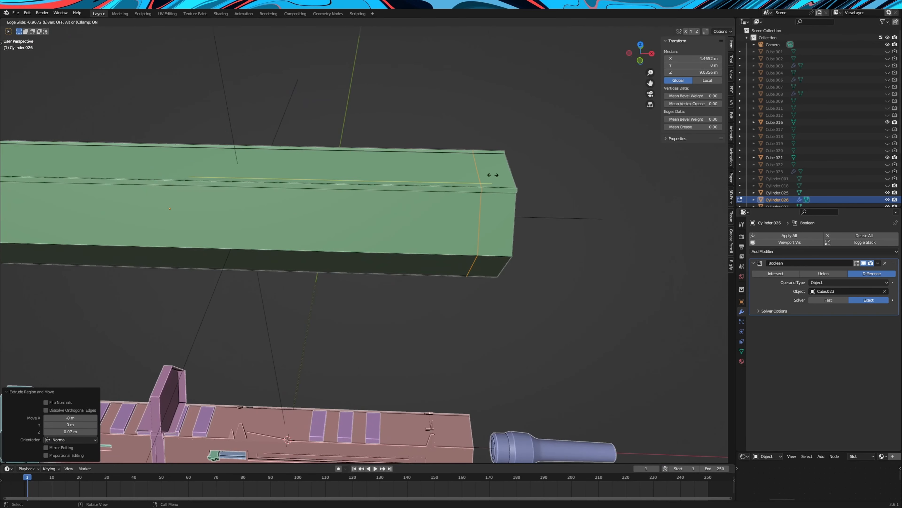
Add edge loops around the barrel body near its front end, with the first at a factor of -0.823
{"action": "left_click", "coordinate": [493, 175]}
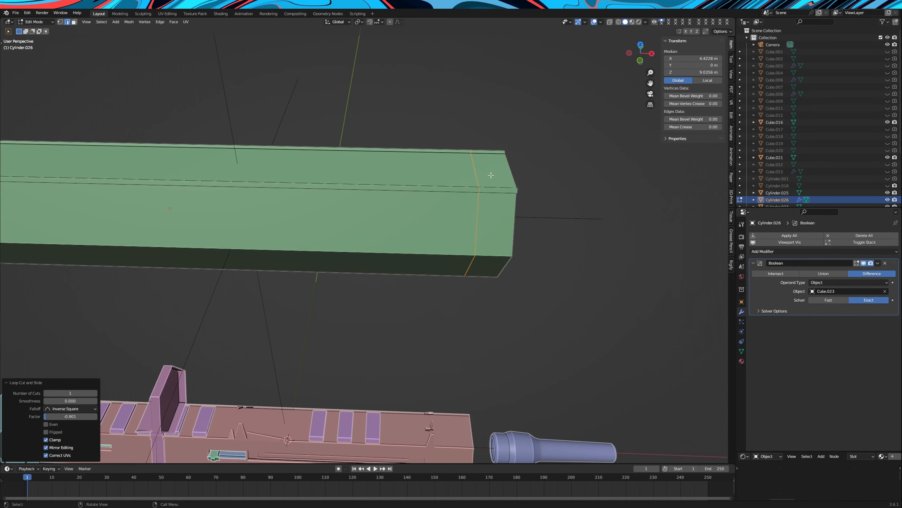
{"action": "key", "text": "ctrl+r"}
{"action": "left_click", "coordinate": [307, 157]}
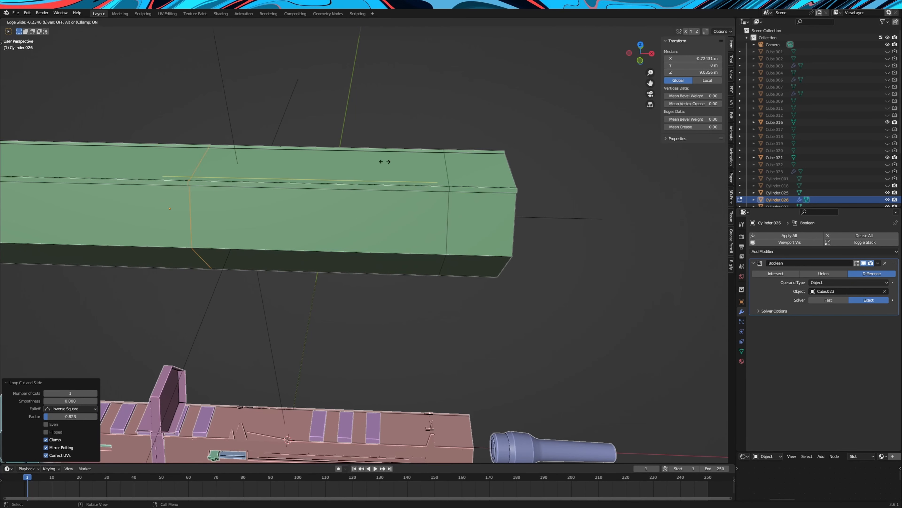
{"action": "left_click", "coordinate": [587, 171]}
Extrude the raised strip's face between the front edge loops upward on one side to form a sight fin
{"action": "middle_click_drag", "start_coordinate": [575, 170], "coordinate": [40, 50]}
{"action": "left_click", "coordinate": [74, 22]}
{"action": "middle_click_drag", "start_coordinate": [355, 107], "coordinate": [217, 115]}
{"action": "left_click", "coordinate": [359, 178]}
{"action": "middle_click_drag", "start_coordinate": [359, 178], "coordinate": [396, 174]}
{"action": "key", "text": "e"}
{"action": "left_click", "coordinate": [387, 157]}
{"action": "type", "text": "4"}
{"action": "key", "text": "Return"}
Extrude the corresponding face on the opposite strip to form the matching sight fin and adjust its extrusion distance
{"action": "middle_click_drag", "start_coordinate": [383, 302], "coordinate": [426, 295]}
{"action": "left_click", "coordinate": [207, 156]}
{"action": "key", "text": "e"}
{"action": "left_click", "coordinate": [260, 181]}
{"action": "left_click_drag", "start_coordinate": [70, 431], "coordinate": [60, 432]}
{"action": "middle_click_drag", "start_coordinate": [149, 313], "coordinate": [444, 199]}
Move the top edges of both sight fins along X to shape their slopes
{"action": "key", "text": "2"}
{"action": "left_click", "coordinate": [361, 130]}
{"action": "left_click", "coordinate": [458, 227], "text": "shift"}
{"action": "key", "text": "g"}
{"action": "key", "text": "z"}
{"action": "key", "text": "x"}
{"action": "left_click", "coordinate": [507, 218]}
{"action": "middle_click_drag", "start_coordinate": [507, 219], "coordinate": [422, 234]}
Add centred lengthwise loop cuts on the barrel body's top between the fins and scale them along Y into a narrow strip
{"action": "key", "text": "ctrl+r"}
{"action": "scroll", "coordinate": [268, 249], "scroll_direction": "up", "scroll_amount": 1}
{"action": "left_click", "coordinate": [268, 249]}
{"action": "right_click", "coordinate": [268, 249]}
{"action": "key", "text": "s"}
{"action": "key", "text": "y"}
{"action": "left_click", "coordinate": [259, 212]}
Extrude the narrow centre face between the fins upward into a low sight base
{"action": "key", "text": "3"}
{"action": "left_click", "coordinate": [266, 255]}
{"action": "middle_click_drag", "start_coordinate": [267, 254], "coordinate": [302, 248]}
{"action": "key", "text": "e"}
{"action": "left_click", "coordinate": [284, 222]}
Loop-cut the low sight base, extrude its front top face upward as a centre post, and scale the tip down to a taper
{"action": "key", "text": "ctrl+r"}
{"action": "left_click", "coordinate": [273, 242]}
{"action": "left_click", "coordinate": [272, 241]}
{"action": "key", "text": "3"}
{"action": "left_click", "coordinate": [329, 276]}
{"action": "key", "text": "e"}
{"action": "left_click", "coordinate": [399, 188]}
{"action": "key", "text": "s"}
{"action": "left_click", "coordinate": [346, 182]}
{"action": "middle_click_drag", "start_coordinate": [346, 181], "coordinate": [426, 273]}
Move the rear top edge of the low sight base down to form a ramp between the fins
{"action": "key", "text": "Tab"}
{"action": "key", "text": "Tab"}
{"action": "scroll", "coordinate": [379, 277], "scroll_direction": "up", "scroll_amount": 6}
{"action": "scroll", "coordinate": [380, 277], "scroll_direction": "up", "scroll_amount": 2}
{"action": "key", "text": "2"}
{"action": "left_click", "coordinate": [280, 222]}
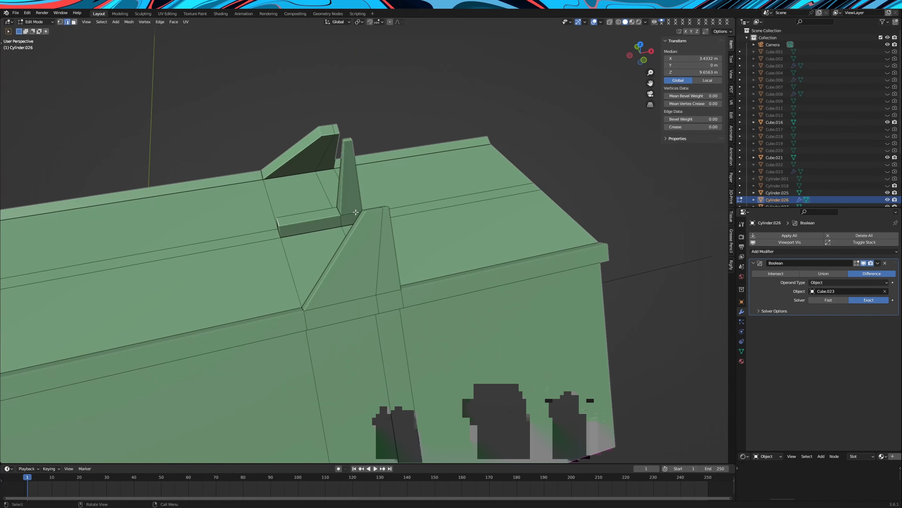
{"action": "key", "text": "g"}
{"action": "middle_click_drag", "start_coordinate": [411, 211], "coordinate": [346, 199]}
Add a loop cut along the foot of the side fin with a slide factor of 0.800
{"action": "key", "text": "ctrl+r"}
{"action": "left_click", "coordinate": [391, 173]}
{"action": "left_click_drag", "start_coordinate": [68, 417], "coordinate": [52, 426]}
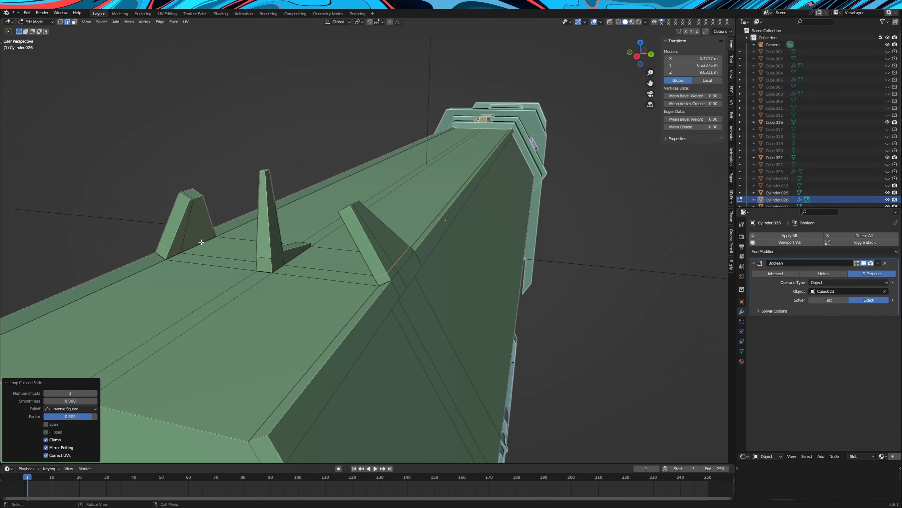
{"action": "middle_click_drag", "start_coordinate": [149, 306], "coordinate": [157, 285]}
{"action": "scroll", "coordinate": [156, 284], "scroll_direction": "down", "scroll_amount": 2}
{"action": "left_click", "coordinate": [65, 117]}
Add two crosswise loop cuts around the middle of the barrel body and slide them to bound a short section
{"action": "middle_click_drag", "start_coordinate": [320, 228], "coordinate": [420, 245]}
{"action": "left_click", "coordinate": [488, 254]}
{"action": "left_click", "coordinate": [485, 251], "text": "shift"}
{"action": "left_click", "coordinate": [164, 284]}
{"action": "middle_click_drag", "start_coordinate": [473, 260], "coordinate": [410, 259]}
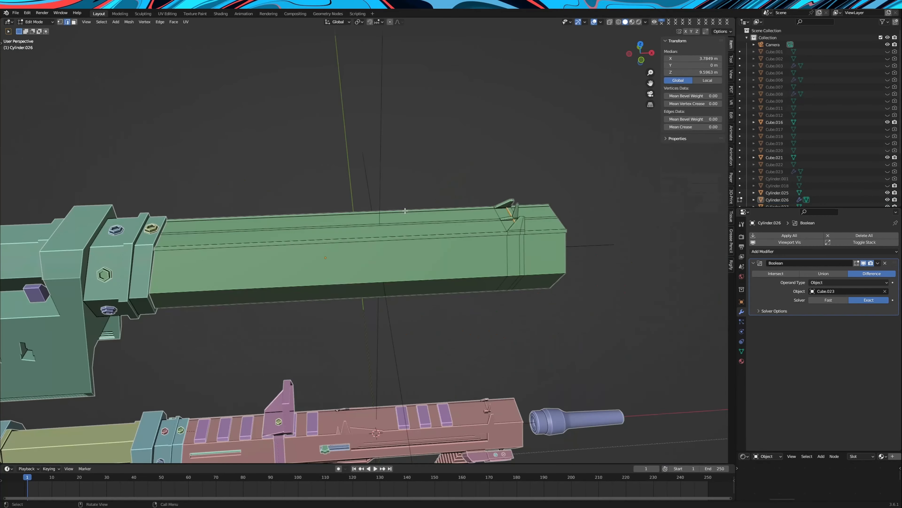
{"action": "key", "text": "g"}
{"action": "key", "text": "g"}
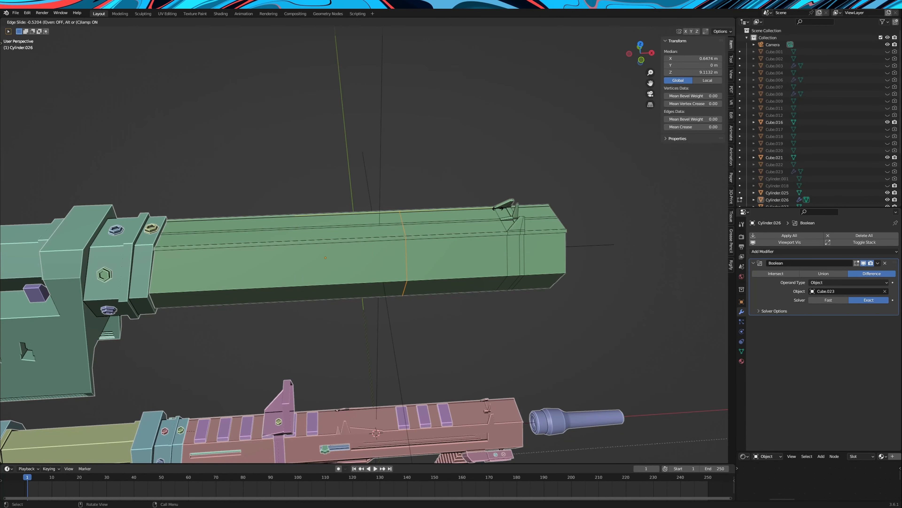
{"action": "left_click", "coordinate": [503, 209]}
{"action": "key", "text": "ctrl+r"}
{"action": "left_click", "coordinate": [265, 224]}
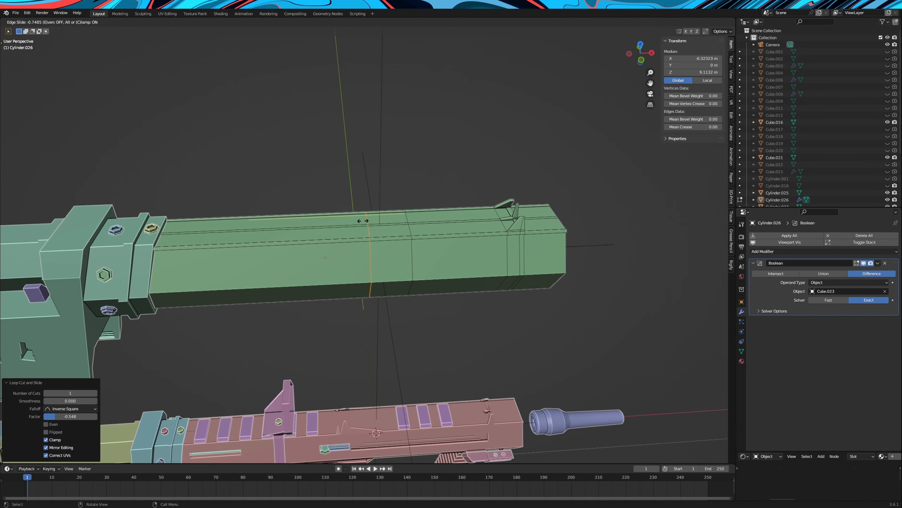
{"action": "left_click", "coordinate": [362, 221]}
Extrude the raised edge strip faces between the two new cuts outward on both sides of the barrel body
{"action": "middle_click_drag", "start_coordinate": [362, 221], "coordinate": [355, 213]}
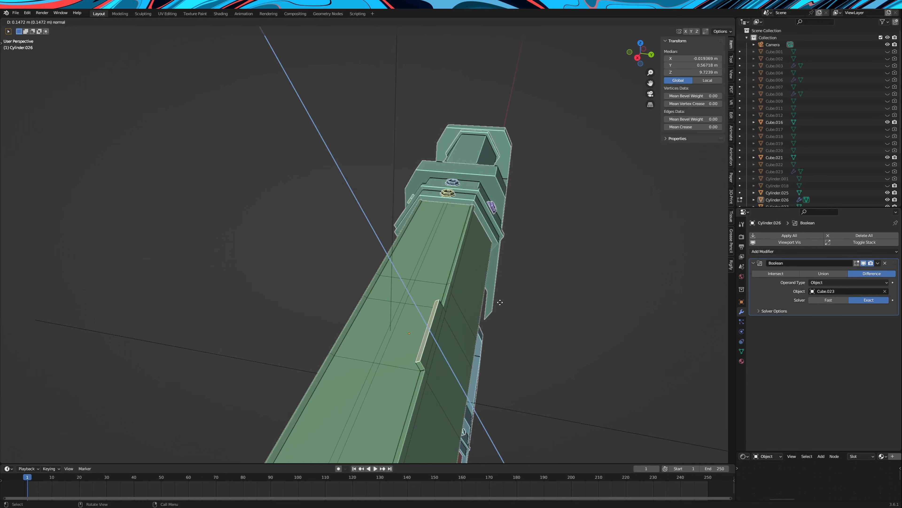
{"action": "double_click", "coordinate": [76, 431]}
{"action": "mouse_move", "coordinate": [419, 329]}
{"action": "middle_mouse_down"}
{"action": "mouse_move", "coordinate": [341, 329]}
{"action": "mouse_move", "coordinate": [419, 319]}
{"action": "middle_mouse_up"}
{"action": "left_click", "coordinate": [363, 314]}
{"action": "key", "text": "e"}
{"action": "left_click", "coordinate": [361, 306]}
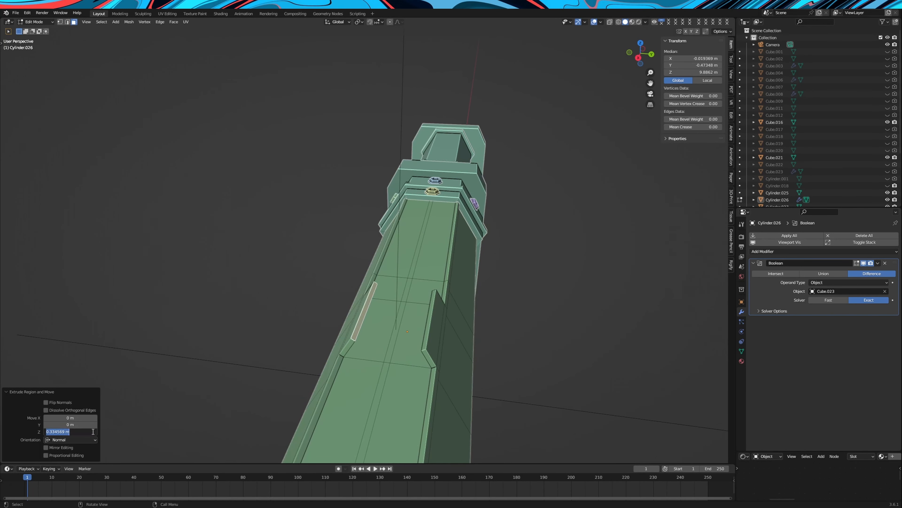
{"action": "double_click", "coordinate": [71, 432]}
Move the top edges of both extruded strip sections along X to slope them into wedges
{"action": "key", "text": "g"}
{"action": "key", "text": "x"}
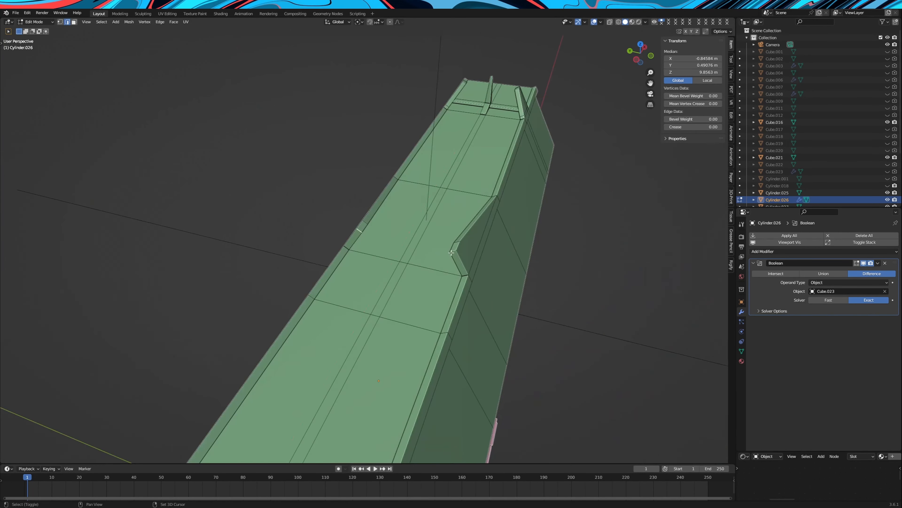
{"action": "key", "text": "g"}
{"action": "key", "text": "x"}
Add crosswise loop cuts around the barrel body just behind the mid-barrel wedges
{"action": "key", "text": "ctrl+r"}
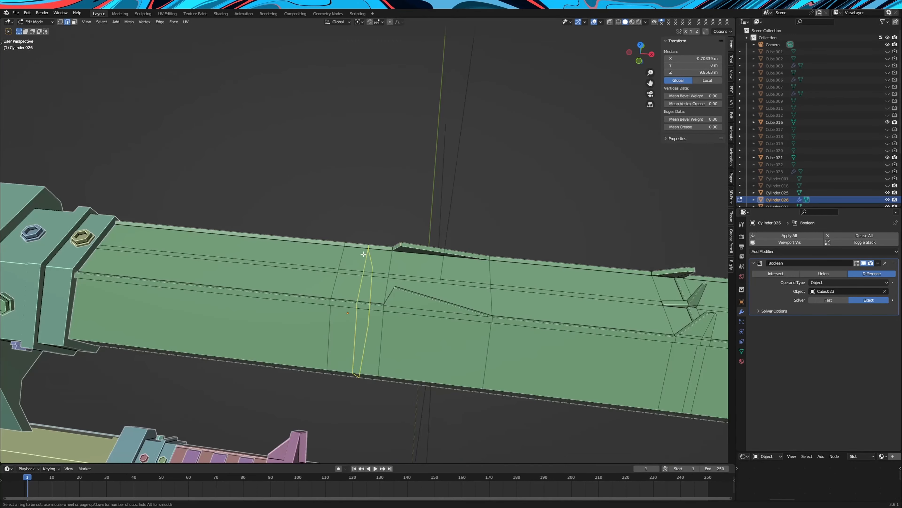
{"action": "left_click", "coordinate": [358, 254]}
{"action": "left_click", "coordinate": [358, 254]}
{"action": "left_click", "coordinate": [381, 247]}
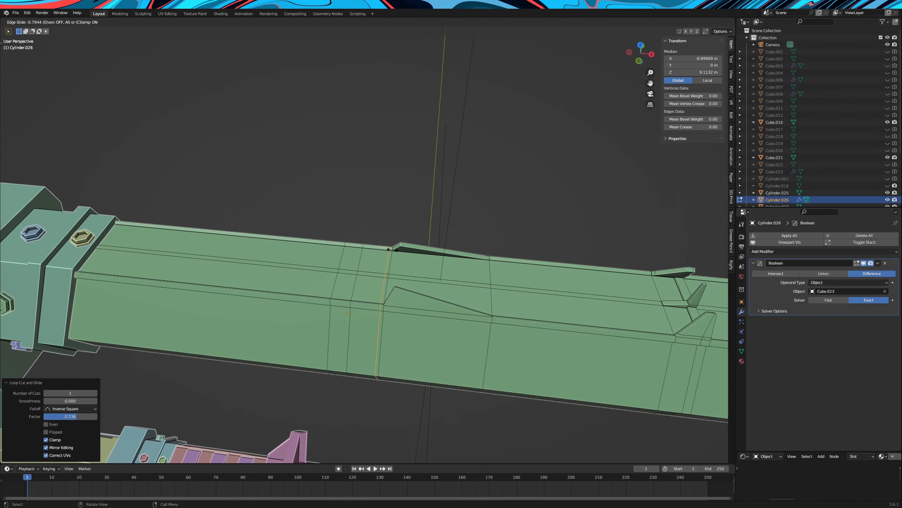
{"action": "left_click", "coordinate": [392, 249]}
Extrude both edge strip faces behind the wedges by 0.45 m, scale their tips to 0.730 along X and shift them toward the collar
{"action": "left_click", "coordinate": [74, 22]}
{"action": "middle_click_drag", "start_coordinate": [409, 398], "coordinate": [434, 363]}
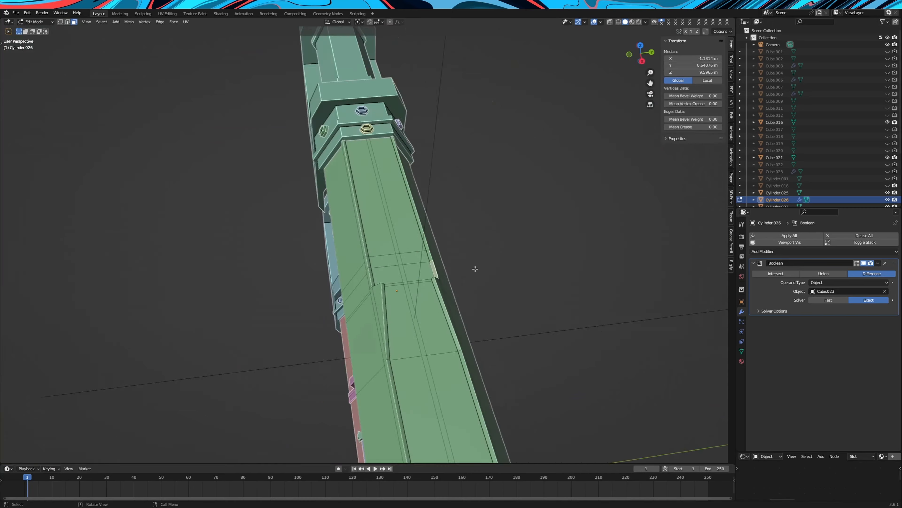
{"action": "key", "text": "e"}
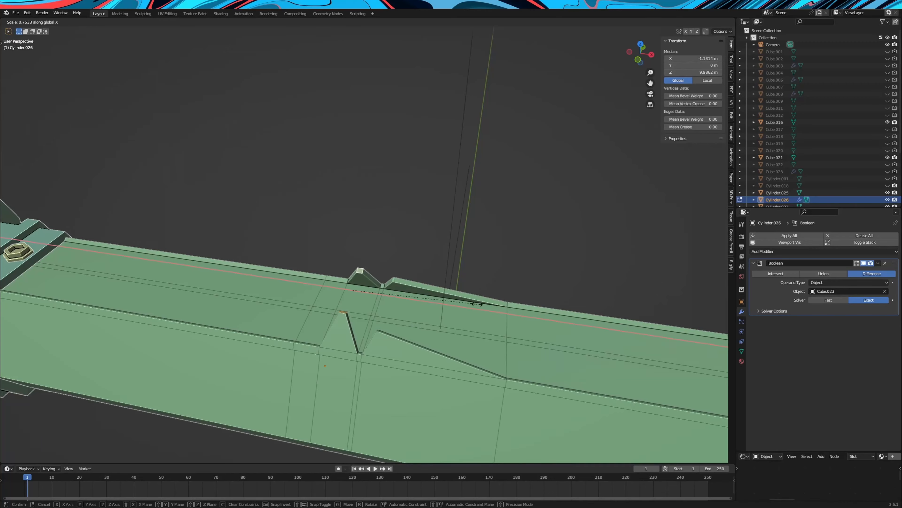
{"action": "key", "text": "g"}
{"action": "key", "text": "x"}
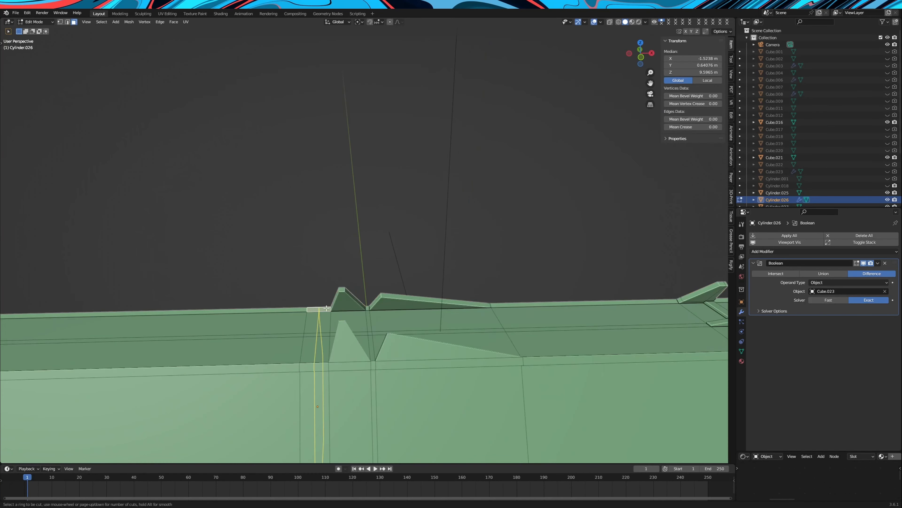
{"action": "left_click", "coordinate": [94, 82]}
Extrude the next pair of edge strip faces toward the collar by 0.35 m to form a third tooth
{"action": "left_click_drag", "start_coordinate": [66, 431], "coordinate": [57, 432]}
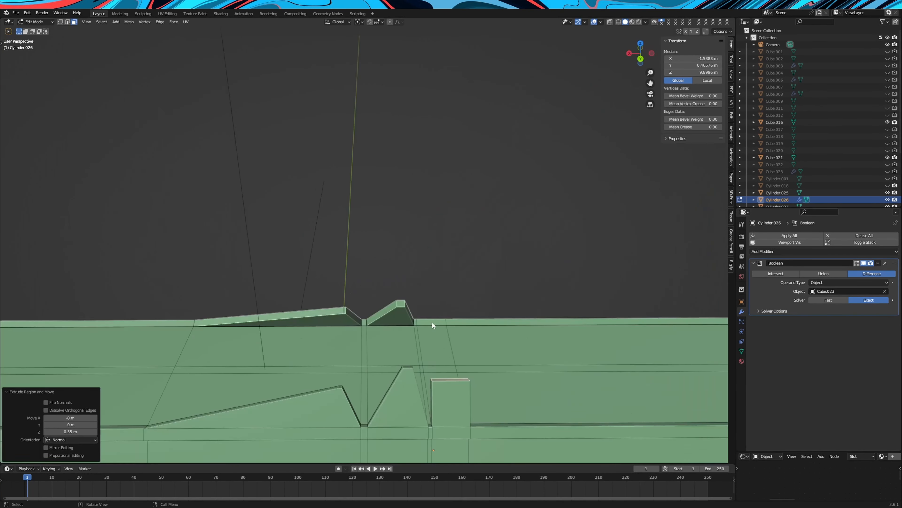
{"action": "left_click", "coordinate": [67, 432]}
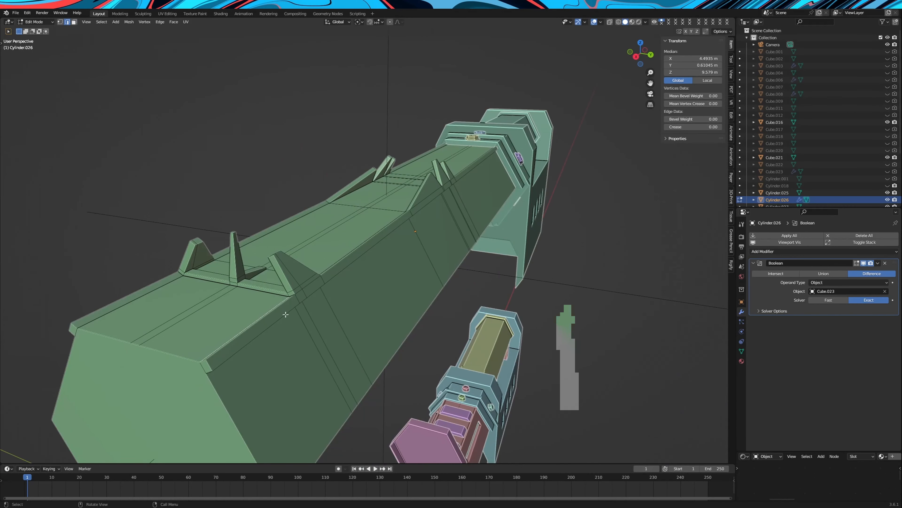
Duplicate the barrel body's top face section ahead of the front sight and lift the copy along Z
{"action": "key", "text": "shift+d"}
{"action": "key", "text": "z"}
{"action": "left_click", "coordinate": [385, 207]}
{"action": "key", "text": "Tab"}
{"action": "key", "text": "Tab"}
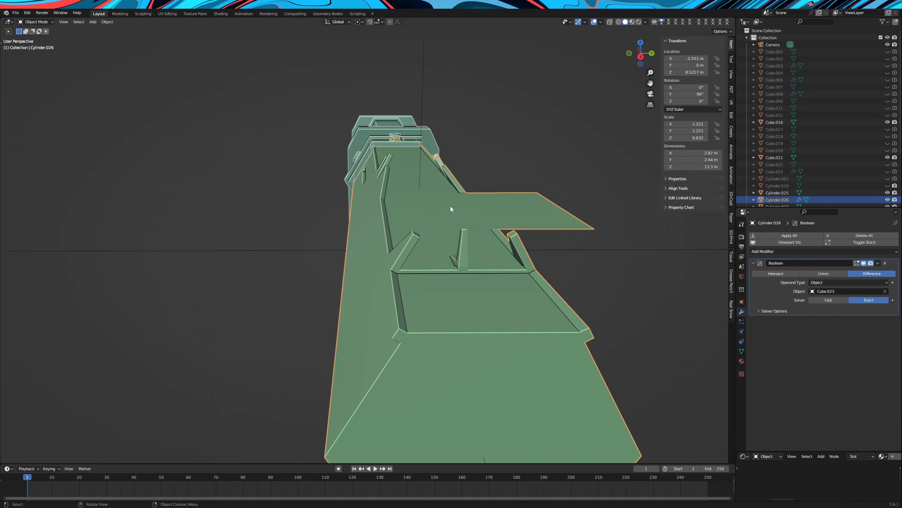
Separate the lifted duplicate face into its own object and select that object
{"action": "left_click", "coordinate": [74, 24]}
{"action": "left_click", "coordinate": [502, 214]}
{"action": "right_click", "coordinate": [502, 213]}
{"action": "mouse_move", "coordinate": [471, 359]}
{"action": "left_click", "coordinate": [538, 359]}
{"action": "key", "text": "Tab"}
{"action": "left_click", "coordinate": [506, 203]}
{"action": "middle_click_drag", "start_coordinate": [507, 206], "coordinate": [600, 265]}
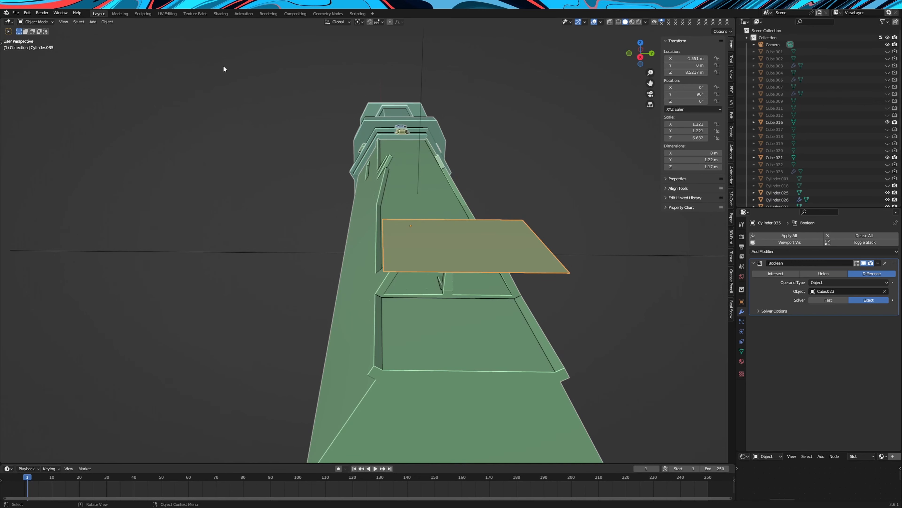
Set the separated plate's origin to its geometry and scale the plate narrower along X
{"action": "left_click", "coordinate": [107, 22]}
{"action": "mouse_move", "coordinate": [123, 41]}
{"action": "left_click", "coordinate": [206, 42]}
{"action": "middle_click_drag", "start_coordinate": [555, 256], "coordinate": [525, 228]}
{"action": "key", "text": "s"}
{"action": "key", "text": "x"}
{"action": "left_click", "coordinate": [257, 265]}
Extrude the plate about 0.22 m upward and scale its top face to 0.719 along Y to taper the sides
{"action": "key", "text": "Tab"}
{"action": "scroll", "coordinate": [447, 276], "scroll_direction": "down", "scroll_amount": 3}
{"action": "middle_click_drag", "start_coordinate": [447, 275], "coordinate": [503, 270]}
{"action": "key", "text": "e"}
{"action": "left_click", "coordinate": [512, 267]}
{"action": "key", "text": "s"}
{"action": "key", "text": "x"}
{"action": "key", "text": "y"}
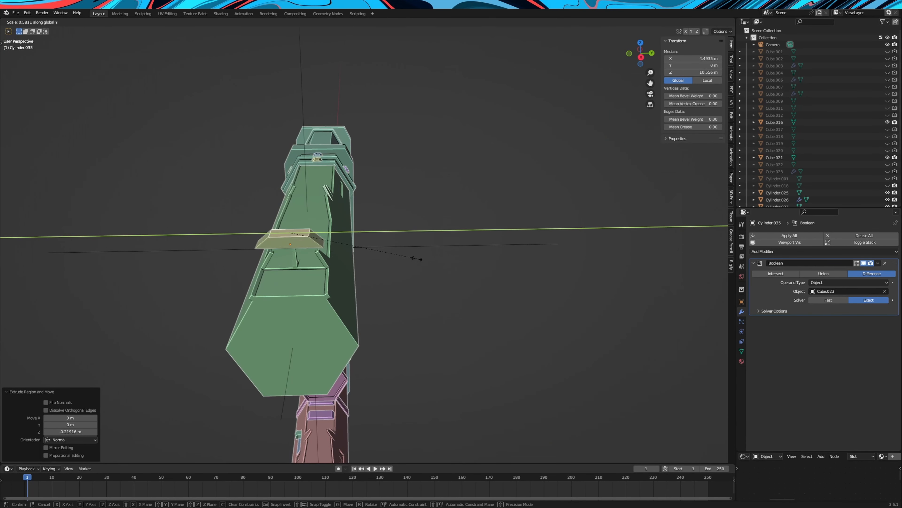
{"action": "left_click", "coordinate": [448, 262]}
Lower the plate's top face about 0.11 m along Z and widen it slightly along Y
{"action": "key", "text": "g"}
{"action": "key", "text": "z"}
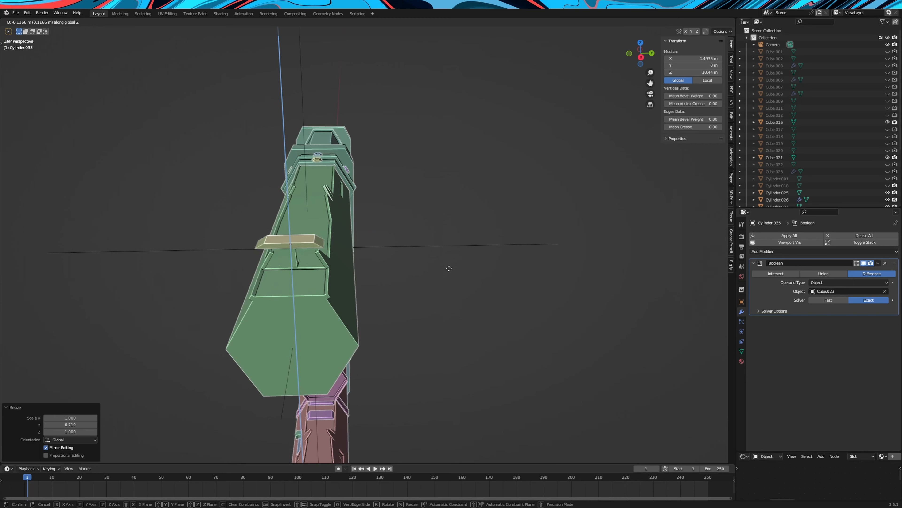
{"action": "left_click", "coordinate": [449, 269]}
{"action": "middle_click_drag", "start_coordinate": [449, 268], "coordinate": [447, 328]}
{"action": "key", "text": "s"}
{"action": "key", "text": "x"}
{"action": "key", "text": "y"}
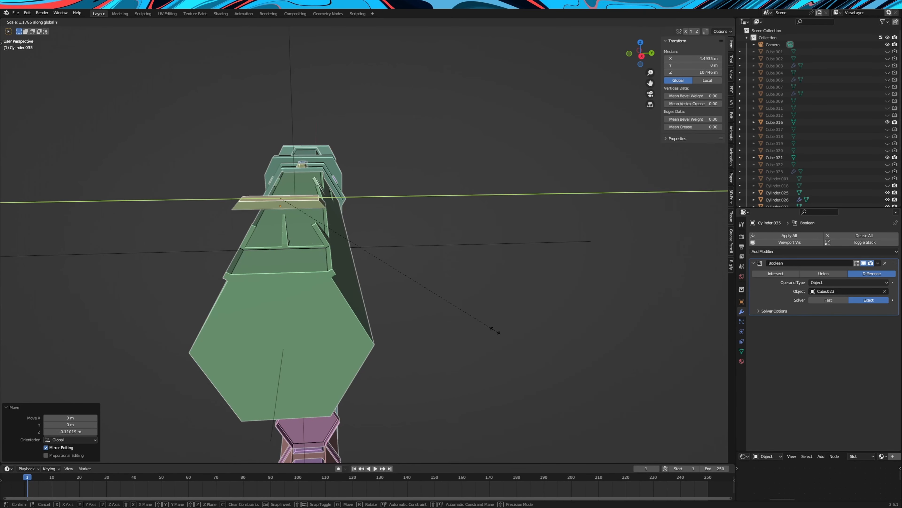
{"action": "left_click", "coordinate": [478, 331]}
Move the whole rail plate down about 0.67 m along Z toward the barrel body's top
{"action": "key", "text": "Tab"}
{"action": "middle_click_drag", "start_coordinate": [439, 249], "coordinate": [463, 242]}
{"action": "key", "text": "g"}
{"action": "key", "text": "z"}
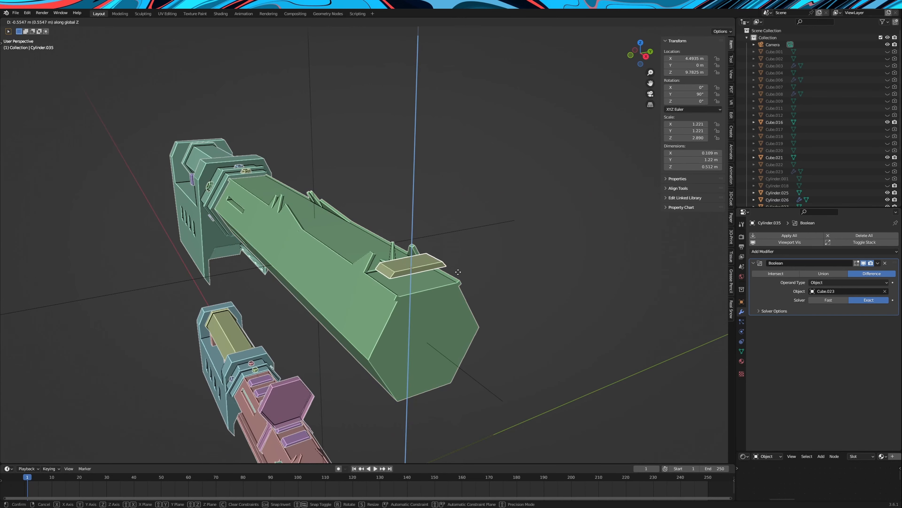
{"action": "left_click", "coordinate": [458, 280]}
Move the rail plate back about 2.76 m along X, behind the front sight
{"action": "key", "text": "g"}
{"action": "key", "text": "y"}
{"action": "key", "text": "x"}
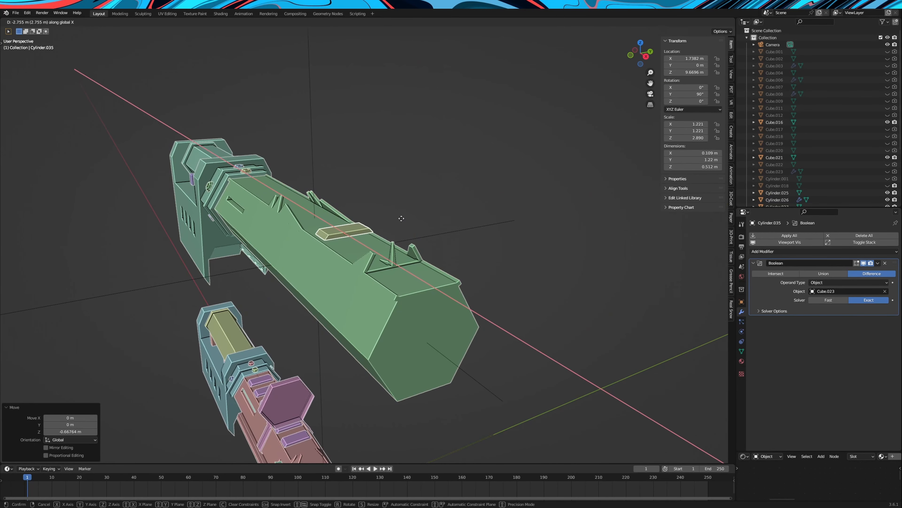
{"action": "left_click", "coordinate": [402, 219]}
Select the barrel body's top face behind the front sight and read its median Z coordinate
{"action": "scroll", "coordinate": [429, 224], "scroll_direction": "up", "scroll_amount": 3}
{"action": "middle_click_drag", "start_coordinate": [429, 224], "coordinate": [453, 233]}
{"action": "left_click", "coordinate": [453, 233]}
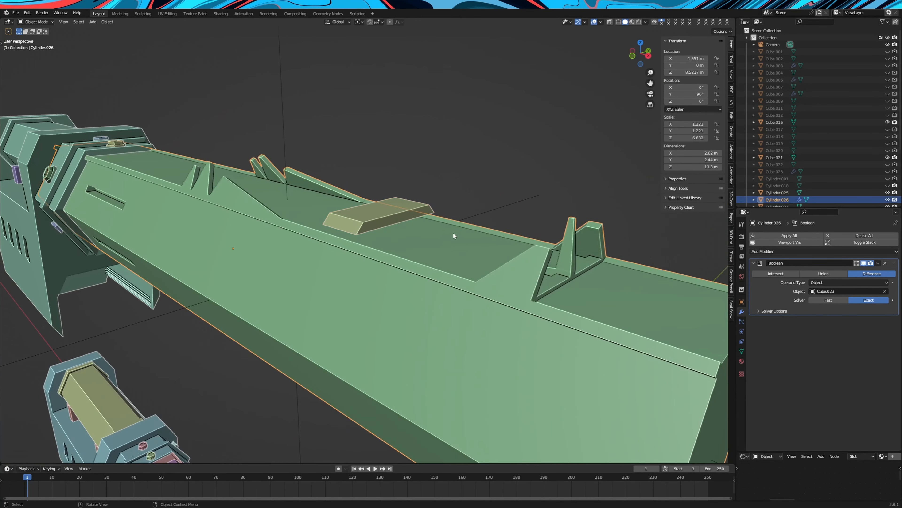
{"action": "key", "text": "Tab"}
{"action": "left_click", "coordinate": [453, 232]}
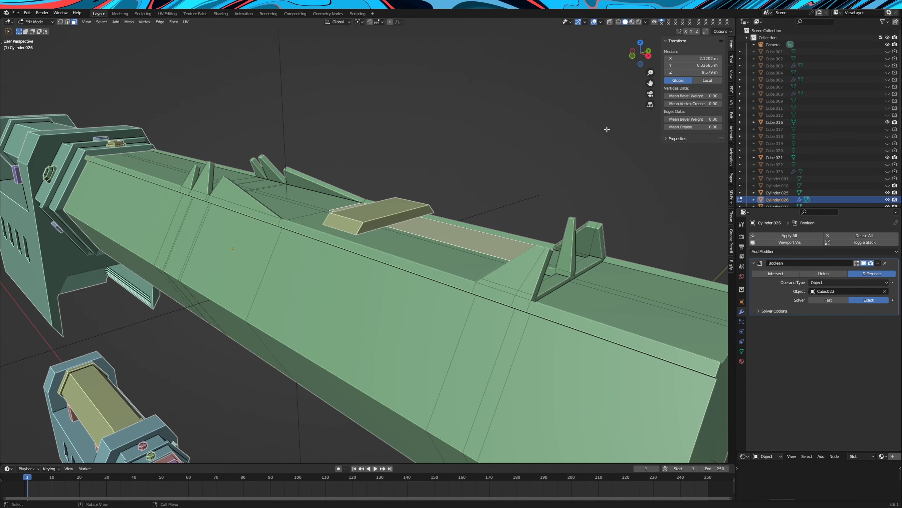
{"action": "key", "text": "Tab"}
Lower the rail plate about 0.07 m along Z toward the barrel body's top surface
{"action": "left_click", "coordinate": [404, 215]}
{"action": "scroll", "coordinate": [404, 215], "scroll_direction": "up", "scroll_amount": 2}
{"action": "middle_click_drag", "start_coordinate": [404, 217], "coordinate": [436, 192]}
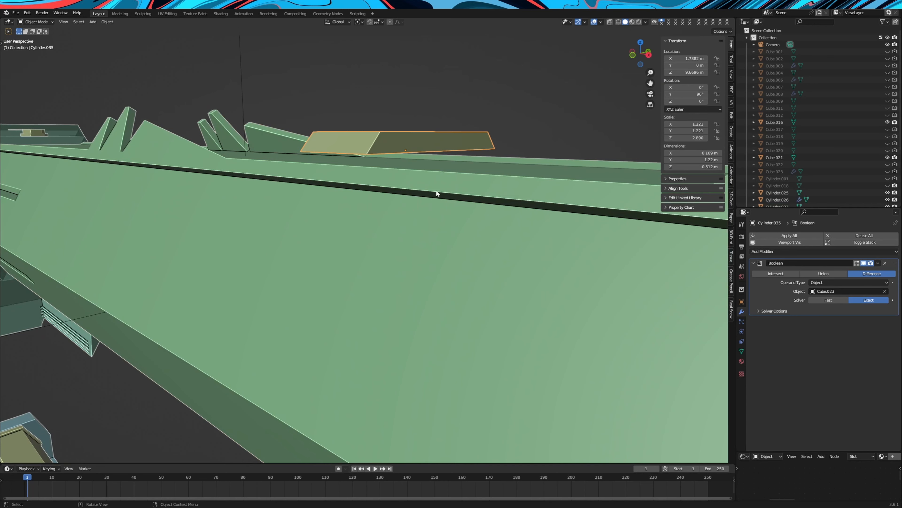
{"action": "key", "text": "g"}
{"action": "key", "text": "z"}
{"action": "left_click", "coordinate": [437, 203]}
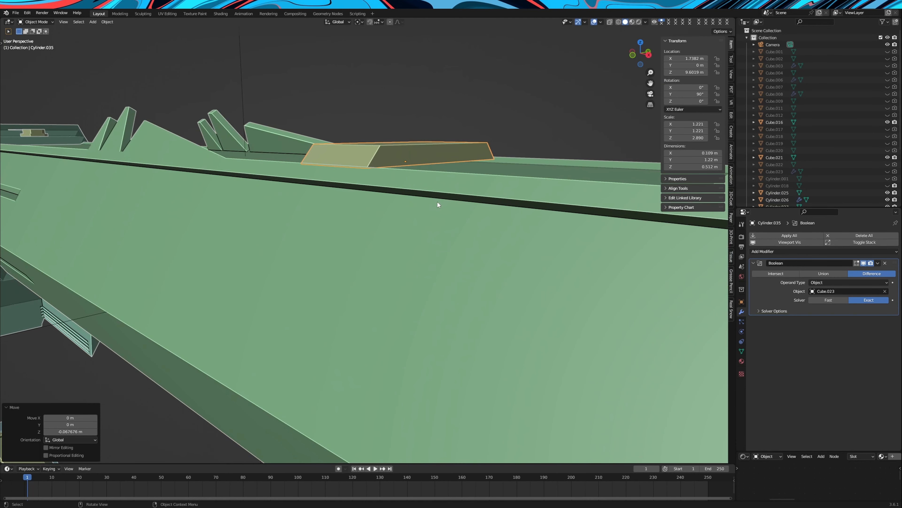
Isolate the rail plate and set its bottom face's median Z to 9.579 m, level with the barrel top
{"action": "key", "text": "KP_Divide"}
{"action": "middle_click_drag", "start_coordinate": [436, 202], "coordinate": [454, 175]}
{"action": "key", "text": "Tab"}
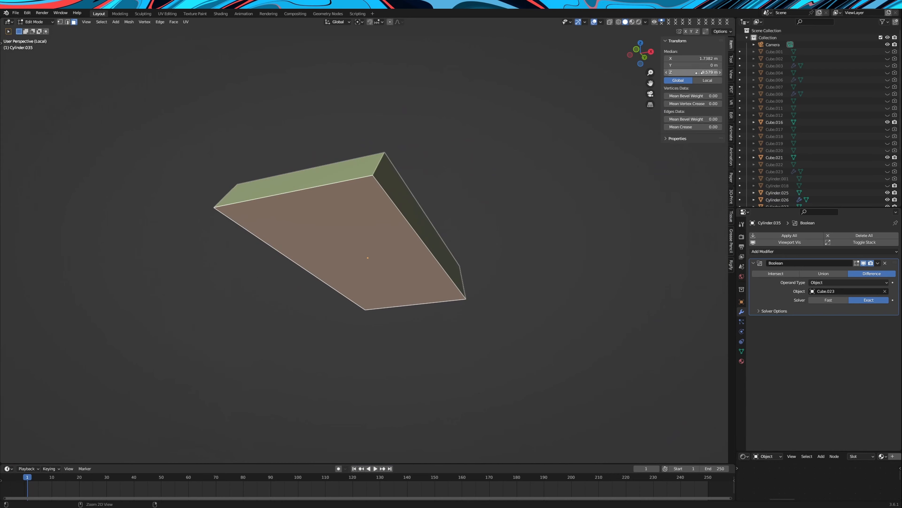
{"action": "key", "text": "Tab"}
{"action": "key", "text": "KP_Divide"}
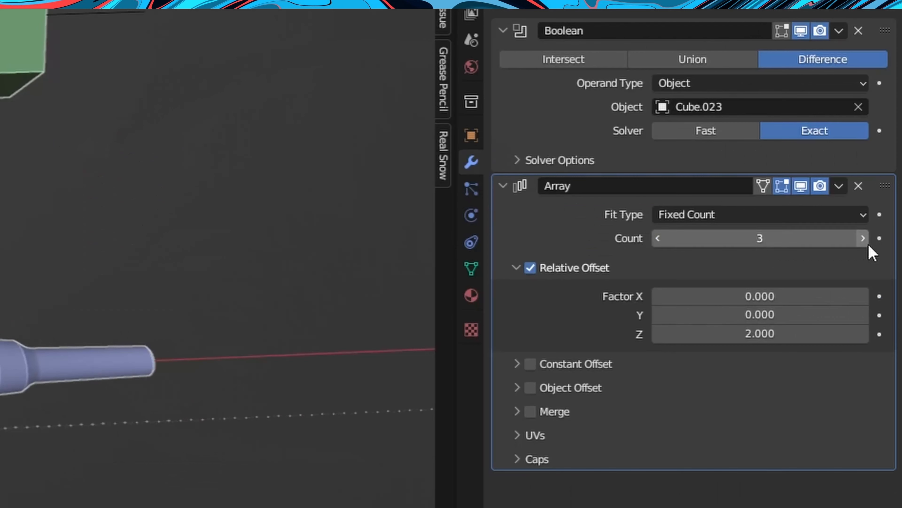
Repeat the rail plate along the barrel top with an Array modifier of count 3 and relative Z offset 2.000
{"action": "left_click", "coordinate": [863, 238]}
{"action": "left_click", "coordinate": [863, 238]}
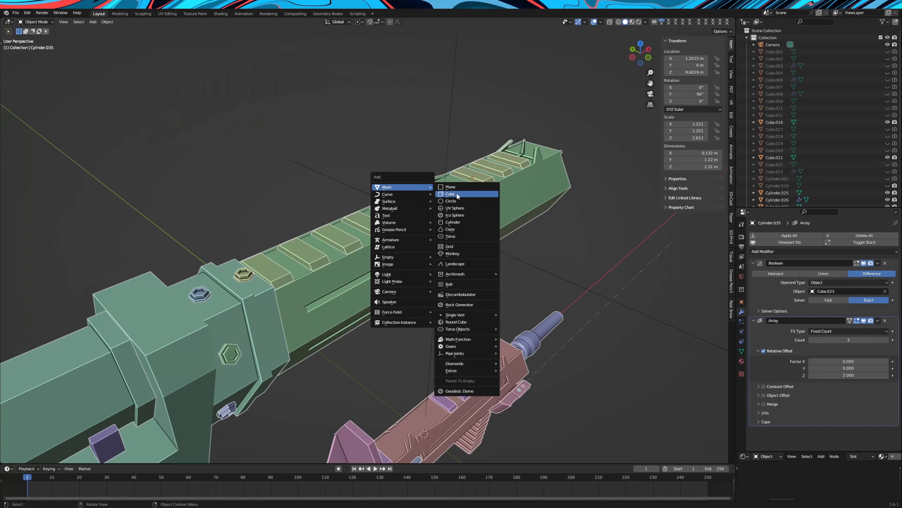
Add a six-sided cylinder, raise it about 10.17 m along Z and rotate it 90° about Y
{"action": "left_click", "coordinate": [460, 222]}
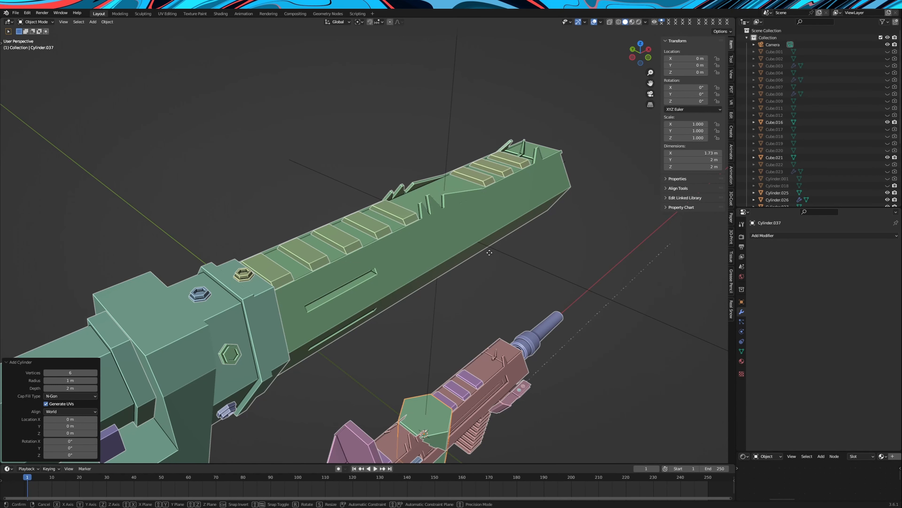
{"action": "key", "text": "z"}
{"action": "key", "text": "Return"}
{"action": "type", "text": "ry"}
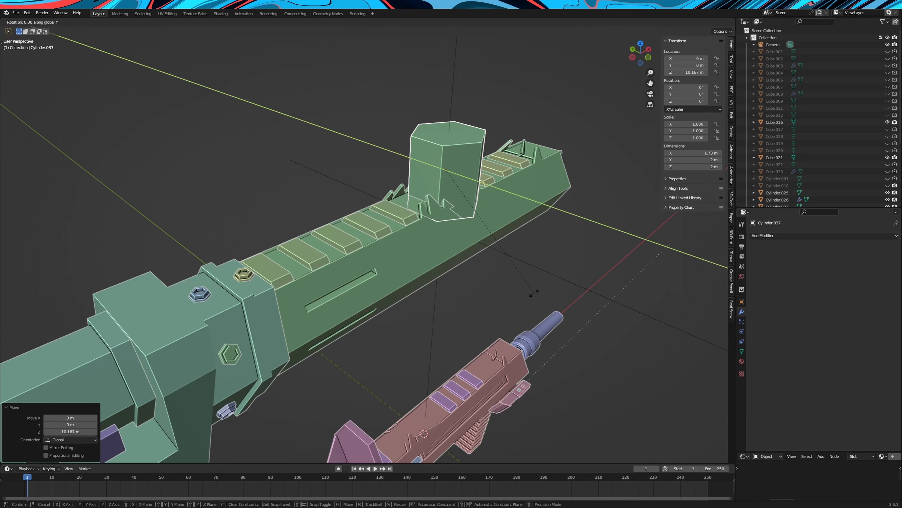
{"action": "type", "text": "90"}
{"action": "key", "text": "Return"}
Raise the hexagonal cylinder to about Z 10.75 m and slide it along X over the rear rail plates
{"action": "middle_click_drag", "start_coordinate": [534, 293], "coordinate": [532, 283]}
{"action": "key", "text": "g"}
{"action": "key", "text": "z"}
{"action": "left_click", "coordinate": [530, 266]}
{"action": "key", "text": "g"}
{"action": "key", "text": "x"}
{"action": "left_click", "coordinate": [443, 267]}
{"action": "scroll", "coordinate": [443, 267], "scroll_direction": "down", "scroll_amount": 4}
{"action": "scroll", "coordinate": [443, 266], "scroll_direction": "up", "scroll_amount": 3}
{"action": "middle_click_drag", "start_coordinate": [443, 266], "coordinate": [386, 260]}
Flatten the hexagonal cylinder along X to a scale of about 0.186 and place it at about X -3.03 m
{"action": "key", "text": "s"}
{"action": "key", "text": "x"}
{"action": "left_click", "coordinate": [396, 228]}
{"action": "scroll", "coordinate": [426, 278], "scroll_direction": "down", "scroll_amount": 3}
{"action": "mouse_move", "coordinate": [431, 281]}
{"action": "middle_mouse_down"}
{"action": "mouse_move", "coordinate": [450, 294]}
{"action": "mouse_move", "coordinate": [414, 304]}
{"action": "mouse_move", "coordinate": [431, 292]}
{"action": "middle_mouse_up"}
{"action": "scroll", "coordinate": [414, 303], "scroll_direction": "up", "scroll_amount": 4}
{"action": "key", "text": "g"}
{"action": "key", "text": "x"}
{"action": "left_click", "coordinate": [430, 291]}
Inset the hexagonal plate's front and rear faces slightly to leave a thin rim
{"action": "key", "text": "Tab"}
{"action": "scroll", "coordinate": [417, 281], "scroll_direction": "up", "scroll_amount": 4}
{"action": "middle_click_drag", "start_coordinate": [479, 188], "coordinate": [450, 201]}
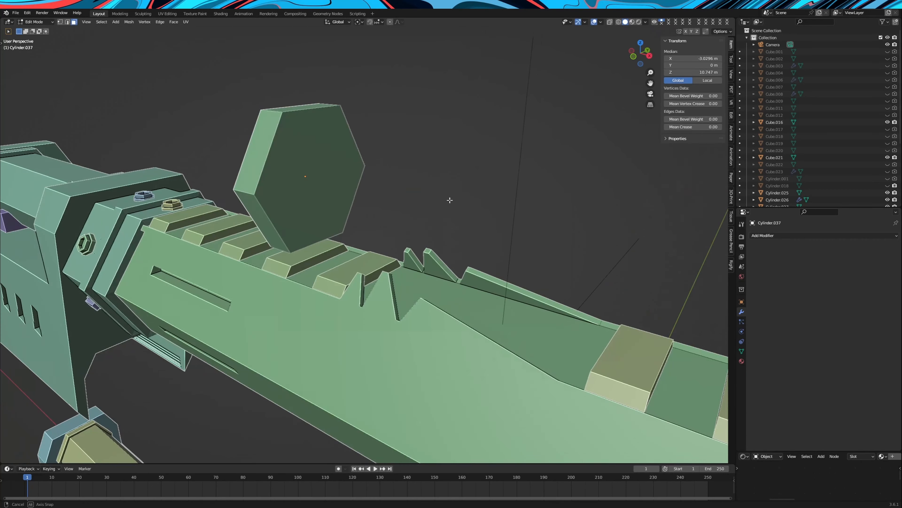
{"action": "middle_click_drag", "start_coordinate": [319, 177], "coordinate": [583, 193]}
{"action": "key", "text": "i"}
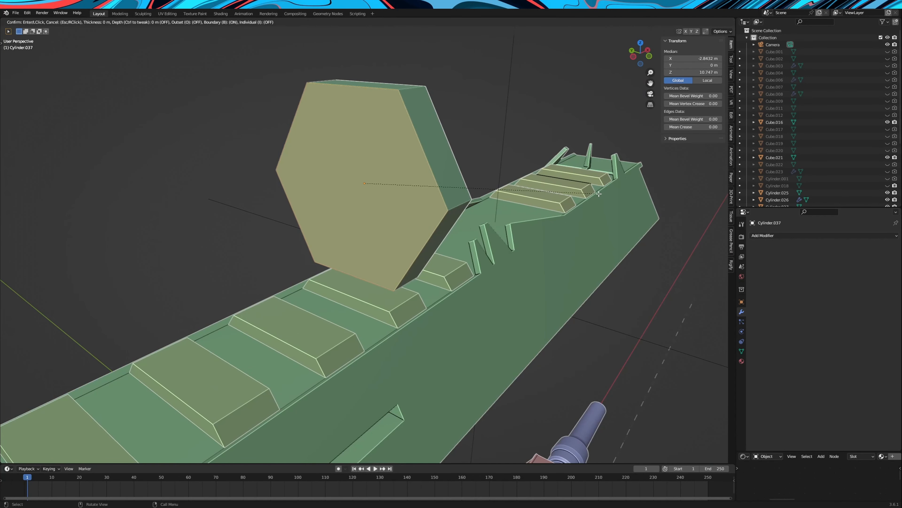
{"action": "left_click", "coordinate": [595, 197]}
Extrude the lower rim strip on the hexagonal plate's rear side about 0.7 m toward the stock as a ledge
{"action": "middle_click_drag", "start_coordinate": [89, 39], "coordinate": [69, 34]}
{"action": "left_click", "coordinate": [331, 269]}
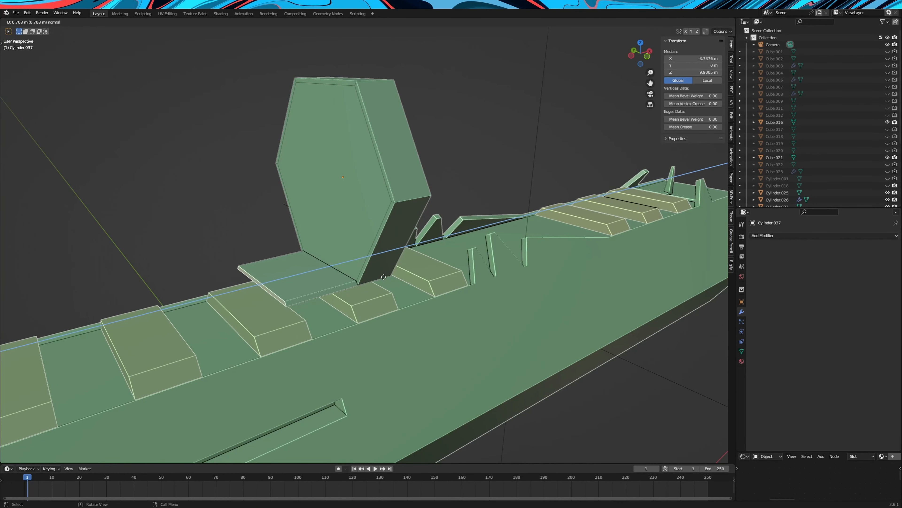
{"action": "left_click", "coordinate": [380, 275]}
{"action": "scroll", "coordinate": [381, 257], "scroll_direction": "up", "scroll_amount": 3}
{"action": "middle_click_drag", "start_coordinate": [381, 255], "coordinate": [403, 263]}
Fill the triangular gap between the rear ledge and the hexagon's rim on the +Y side
{"action": "left_click", "coordinate": [68, 23]}
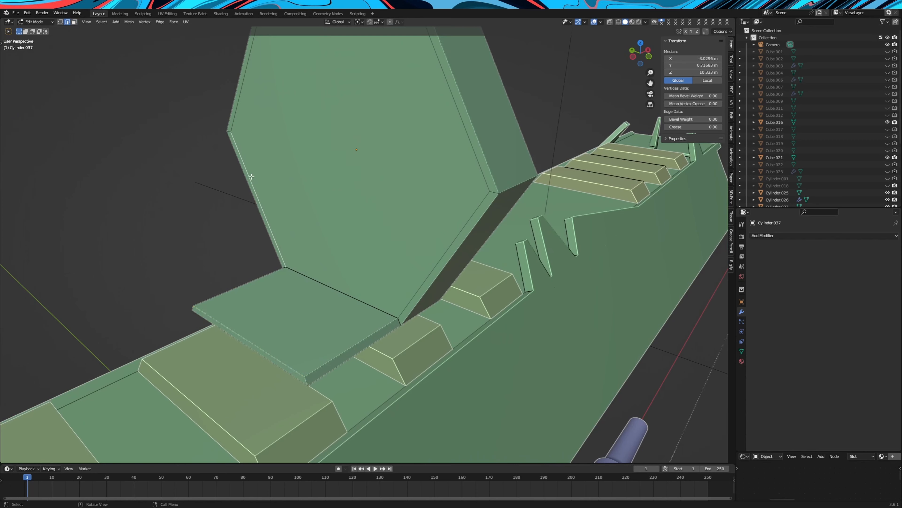
{"action": "left_click", "coordinate": [264, 277], "text": "alt"}
{"action": "middle_click_drag", "start_coordinate": [265, 278], "coordinate": [386, 274]}
{"action": "key", "text": "f"}
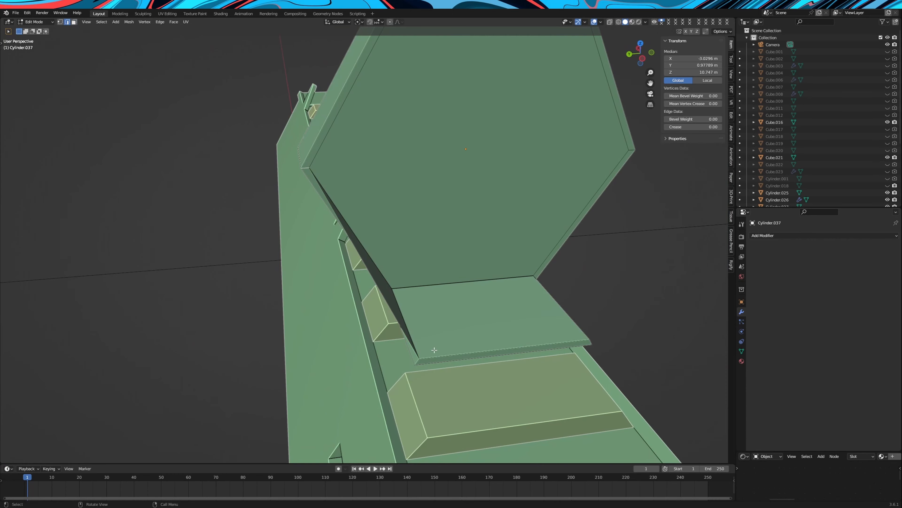
{"action": "middle_click_drag", "start_coordinate": [431, 351], "coordinate": [460, 340]}
{"action": "left_click", "coordinate": [504, 315], "text": "shift"}
{"action": "key", "text": "f"}
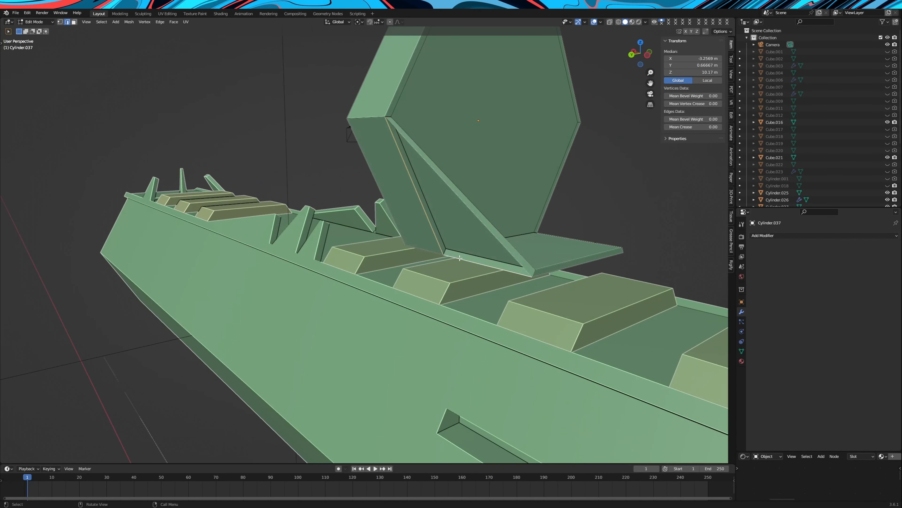
Fill the remaining gusset faces between the ledge and the hexagon's rim, closing the -Y side too
{"action": "middle_click_drag", "start_coordinate": [544, 276], "coordinate": [428, 263]}
{"action": "key", "text": "Tab"}
{"action": "key", "text": "Tab"}
{"action": "left_click", "coordinate": [367, 286]}
{"action": "key", "text": "f"}
{"action": "middle_click_drag", "start_coordinate": [368, 287], "coordinate": [497, 306]}
{"action": "left_click", "coordinate": [583, 188]}
{"action": "left_click", "coordinate": [429, 391], "text": "shift"}
{"action": "key", "text": "f"}
{"action": "middle_click_drag", "start_coordinate": [428, 391], "coordinate": [606, 282]}
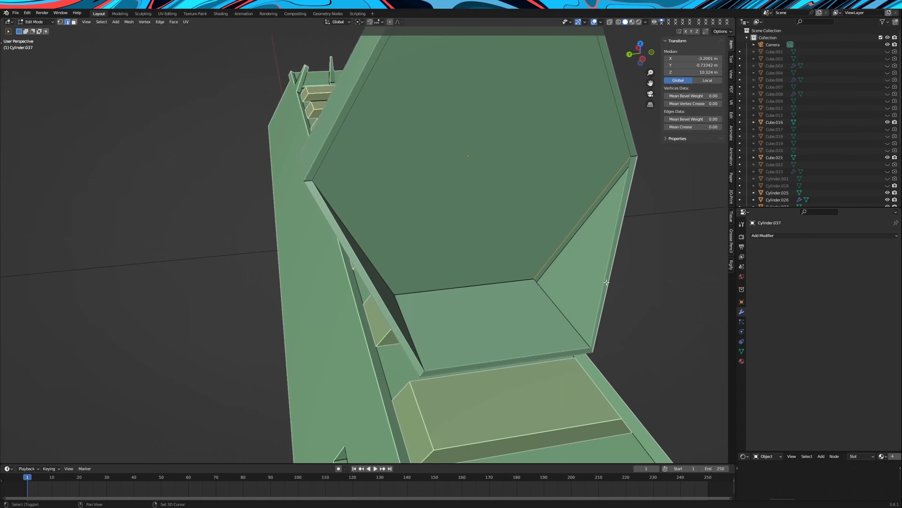
Add another six-sided cylinder, rotate it 90° about Y and match the barrel body's Z location of 8.5217 m
{"action": "key", "text": "Tab"}
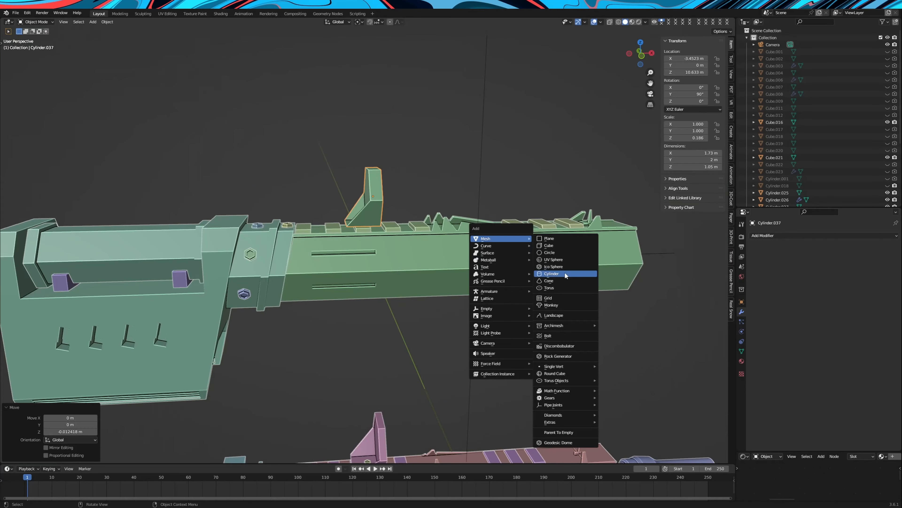
{"action": "left_click", "coordinate": [551, 274]}
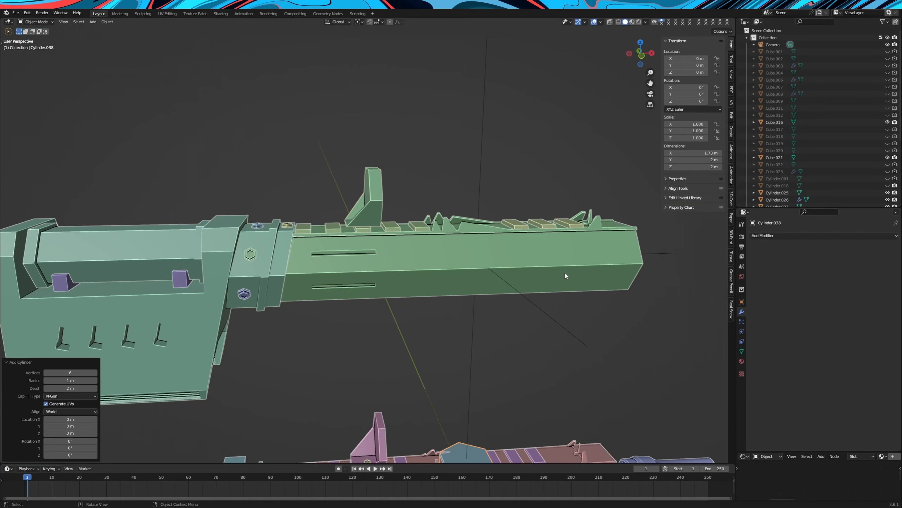
{"action": "scroll", "coordinate": [564, 277], "scroll_direction": "down", "scroll_amount": 5}
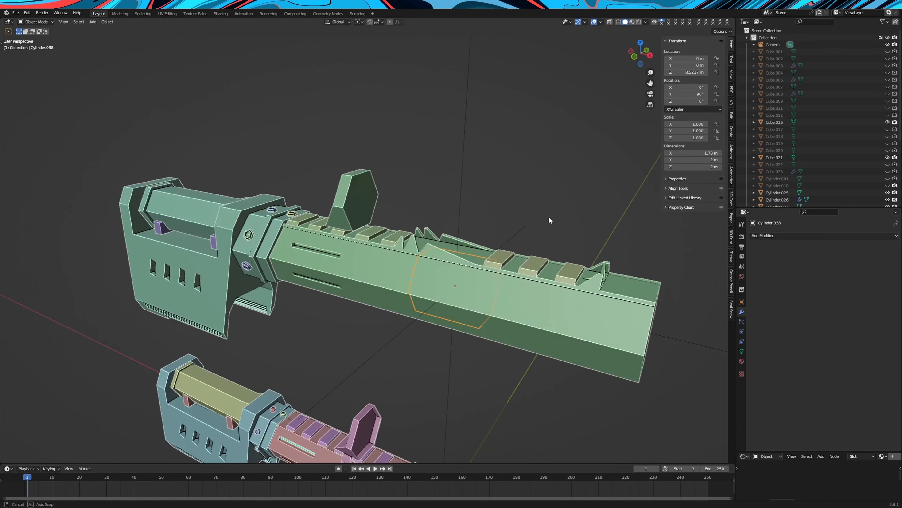
{"action": "middle_click_drag", "start_coordinate": [548, 217], "coordinate": [575, 222]}
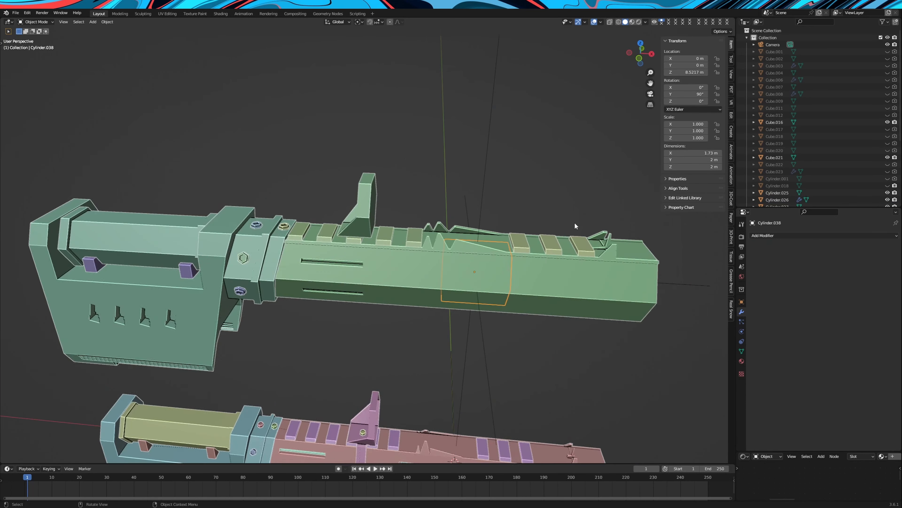
Size the new cylinder into a band scaled 1.433 × 1.433 × 0.224 and fit it between two rail plates at about X -2.42 m
{"action": "key", "text": "g"}
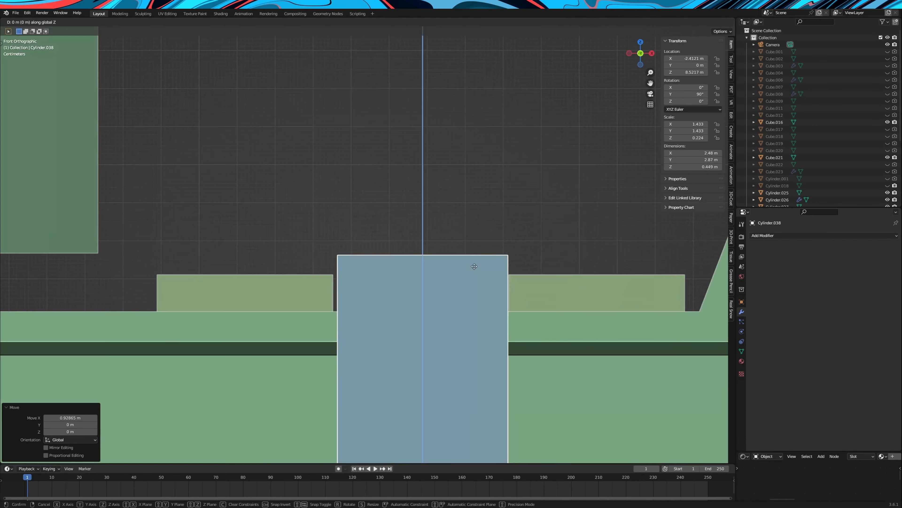
{"action": "key", "text": "x"}
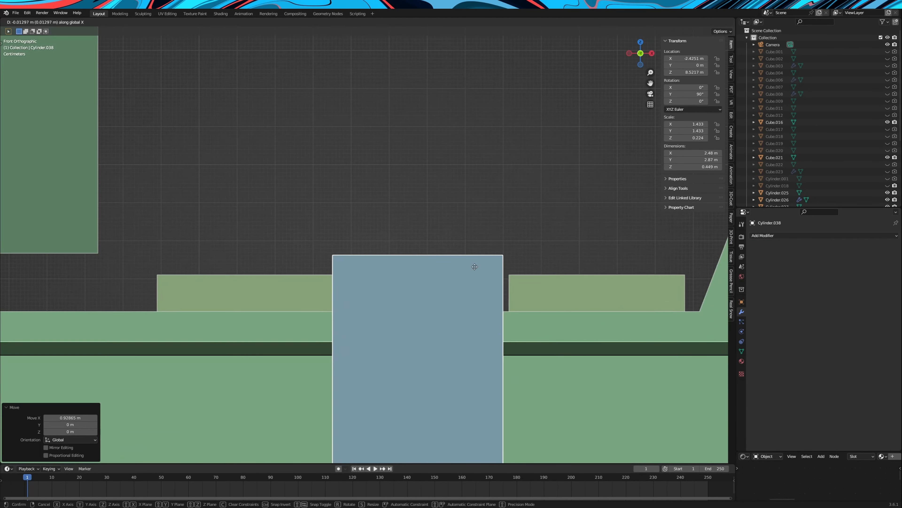
{"action": "left_click", "coordinate": [477, 268]}
{"action": "scroll", "coordinate": [475, 273], "scroll_direction": "down", "scroll_amount": 4}
{"action": "middle_click_drag", "start_coordinate": [473, 273], "coordinate": [451, 297]}
{"action": "scroll", "coordinate": [464, 287], "scroll_direction": "down", "scroll_amount": 6}
{"action": "scroll", "coordinate": [451, 298], "scroll_direction": "up", "scroll_amount": 2}
{"action": "scroll", "coordinate": [451, 298], "scroll_direction": "up", "scroll_amount": 1}
Subtract the barrel body Cylinder.026 from the band with a Boolean Difference modifier and convert the result to mesh
{"action": "left_click", "coordinate": [824, 235]}
{"action": "left_click", "coordinate": [764, 271]}
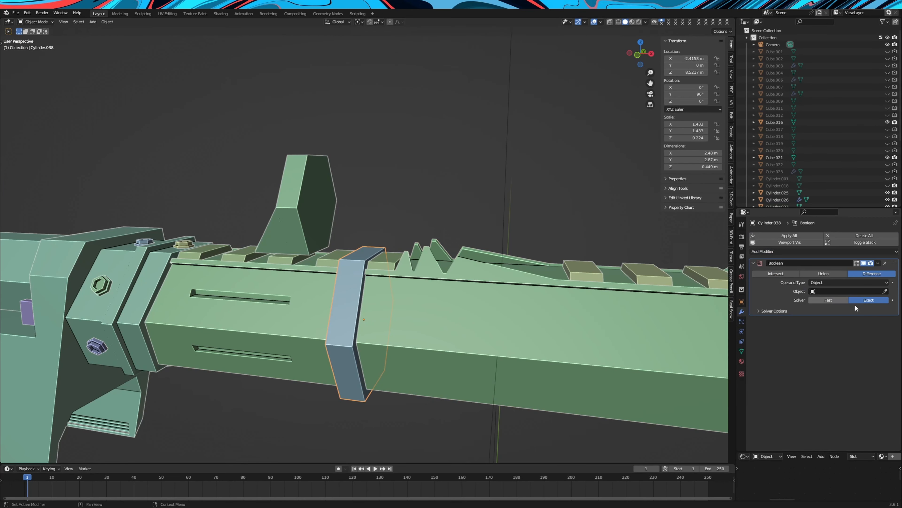
{"action": "right_click", "coordinate": [364, 300]}
{"action": "mouse_move", "coordinate": [328, 186]}
{"action": "left_click", "coordinate": [367, 195]}
{"action": "middle_click_drag", "start_coordinate": [371, 293], "coordinate": [437, 305]}
Move the band back along X to about -3.341 m, centred in the gap between two rail plates below the rear sight
{"action": "key", "text": "g"}
{"action": "key", "text": "x"}
{"action": "left_click", "coordinate": [354, 309]}
{"action": "scroll", "coordinate": [441, 299], "scroll_direction": "up", "scroll_amount": 3}
{"action": "key", "text": "KP_1"}
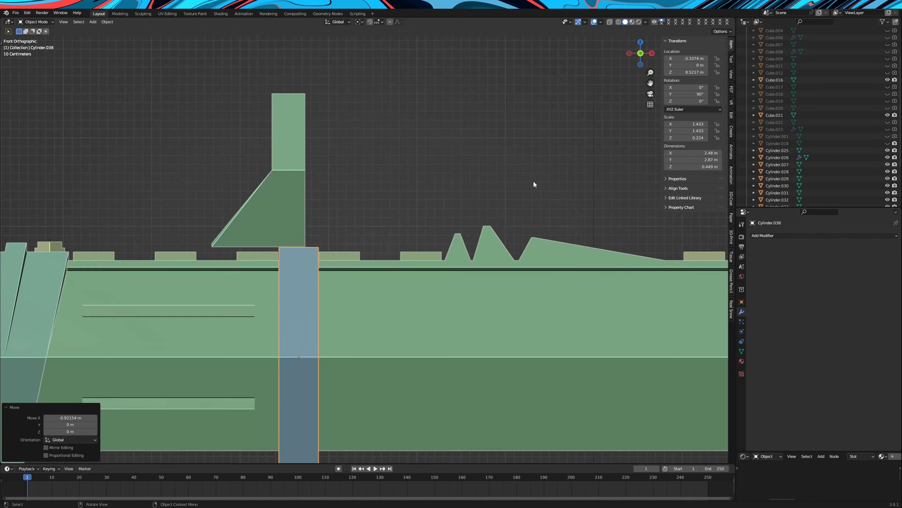
{"action": "scroll", "coordinate": [405, 316], "scroll_direction": "up", "scroll_amount": 6}
{"action": "key", "text": "g"}
{"action": "key", "text": "x"}
{"action": "left_click", "coordinate": [403, 317]}
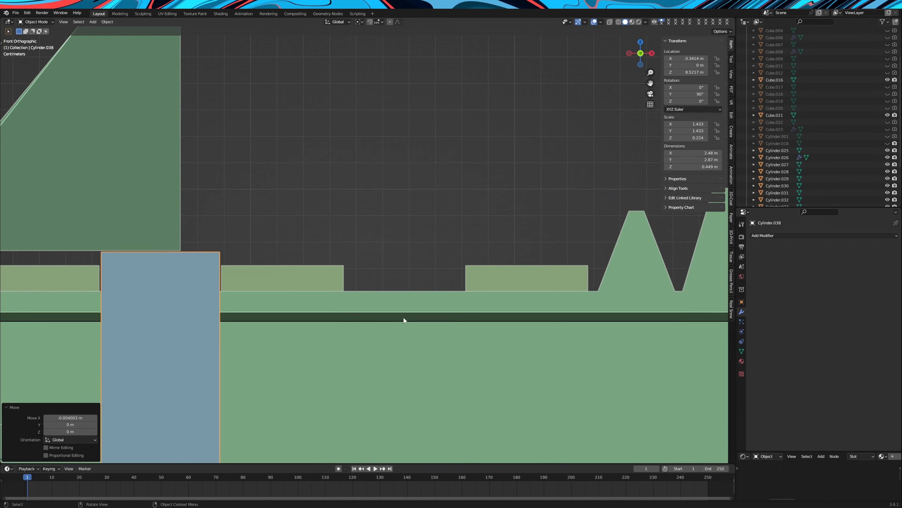
Select the hexagonal rear sight and slide it forward along X above the band
{"action": "middle_click_drag", "start_coordinate": [404, 318], "coordinate": [389, 324]}
{"action": "scroll", "coordinate": [388, 323], "scroll_direction": "down", "scroll_amount": 5}
{"action": "left_click", "coordinate": [278, 262]}
{"action": "key", "text": "g"}
{"action": "key", "text": "x"}
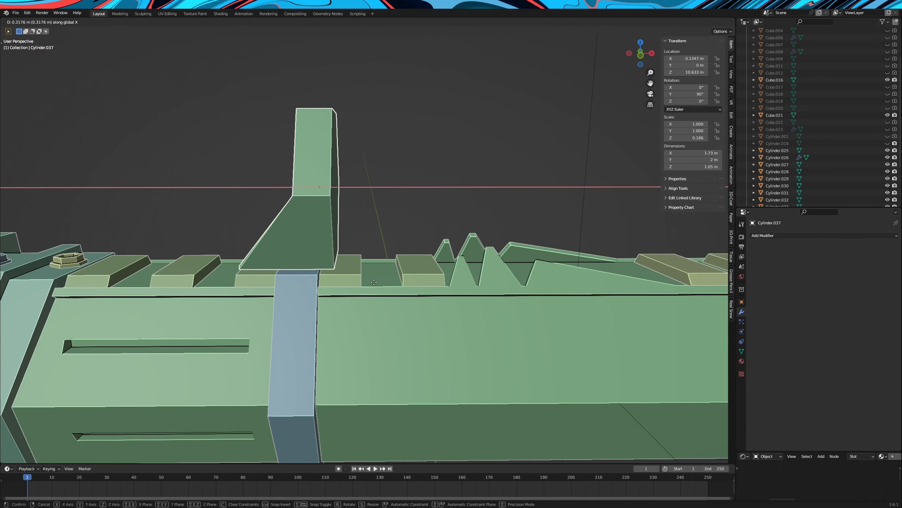
{"action": "left_click", "coordinate": [380, 283]}
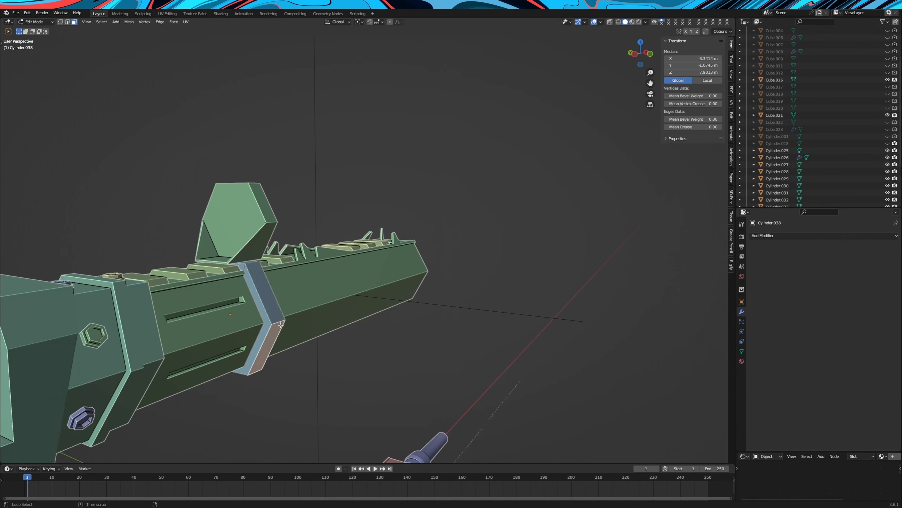
Scale the band's outer faces to 0.937 in Y and Z and extrude its top face up about 0.04 m
{"action": "left_click", "coordinate": [280, 321], "text": "alt"}
{"action": "scroll", "coordinate": [446, 316], "scroll_direction": "up", "scroll_amount": 1}
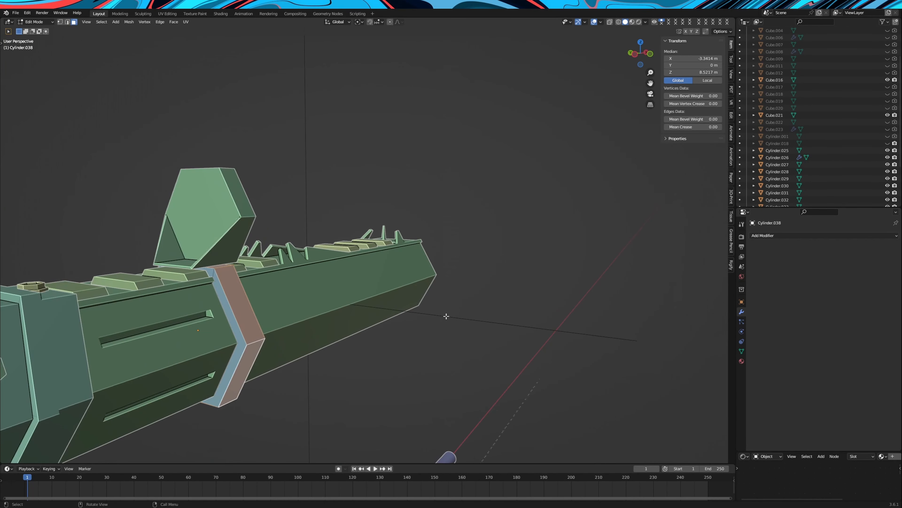
{"action": "key", "text": "s"}
{"action": "key", "text": "shift+x"}
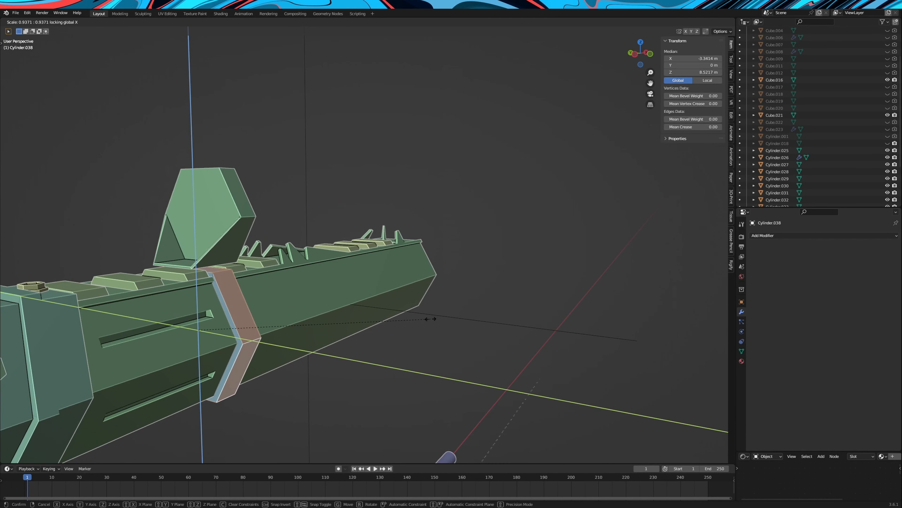
{"action": "left_click", "coordinate": [431, 319]}
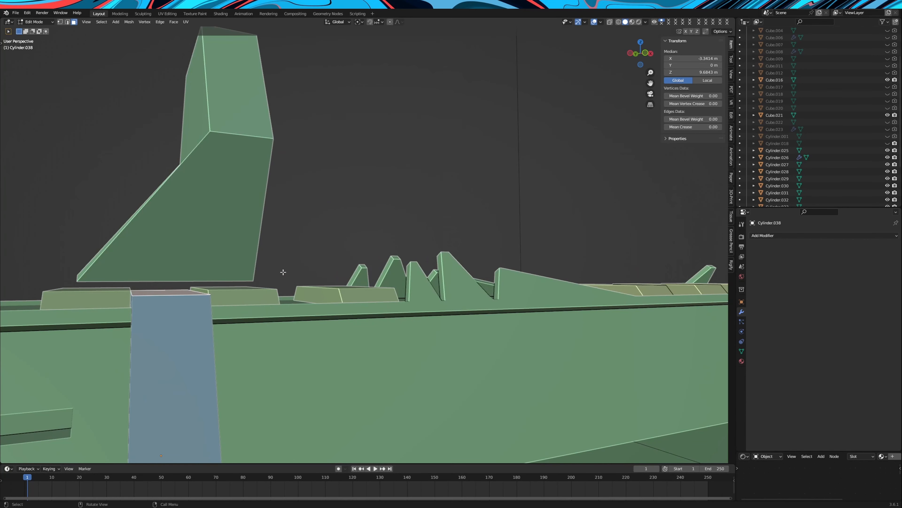
{"action": "key", "text": "e"}
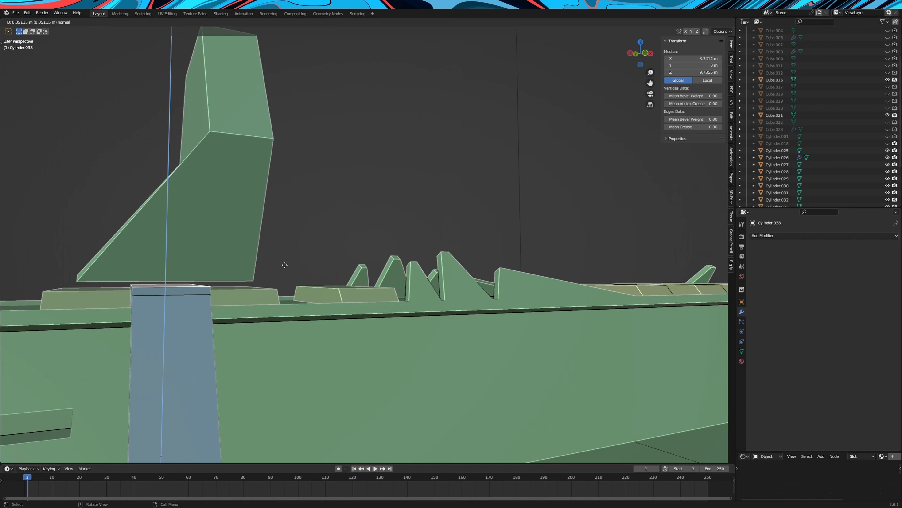
{"action": "left_click", "coordinate": [285, 267]}
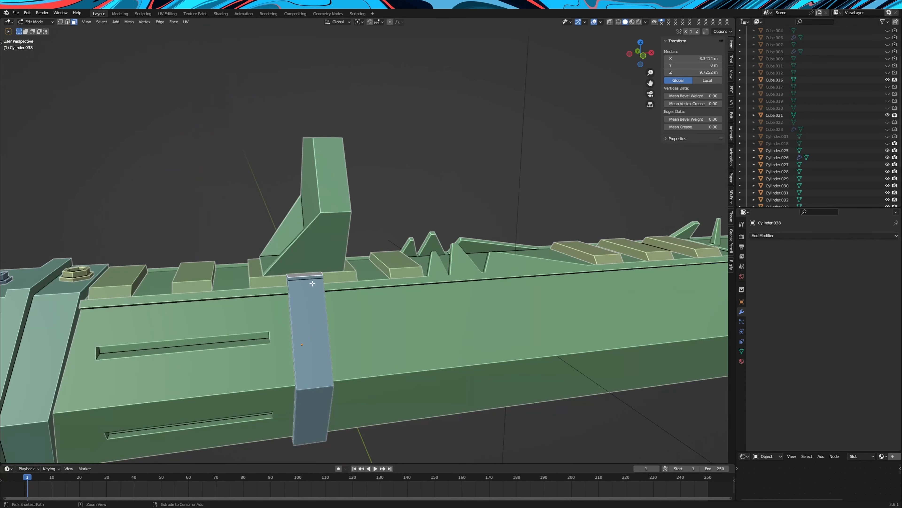
Add two loop cuts around the band, scale them to 0.698 along X and shift them about 0.03 m along X
{"action": "left_click", "coordinate": [311, 278]}
{"action": "right_click", "coordinate": [310, 278]}
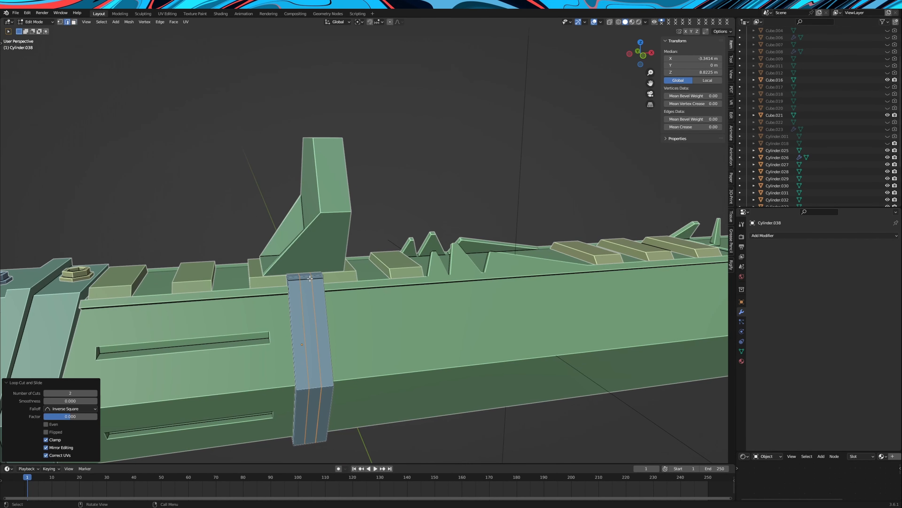
{"action": "key", "text": "s"}
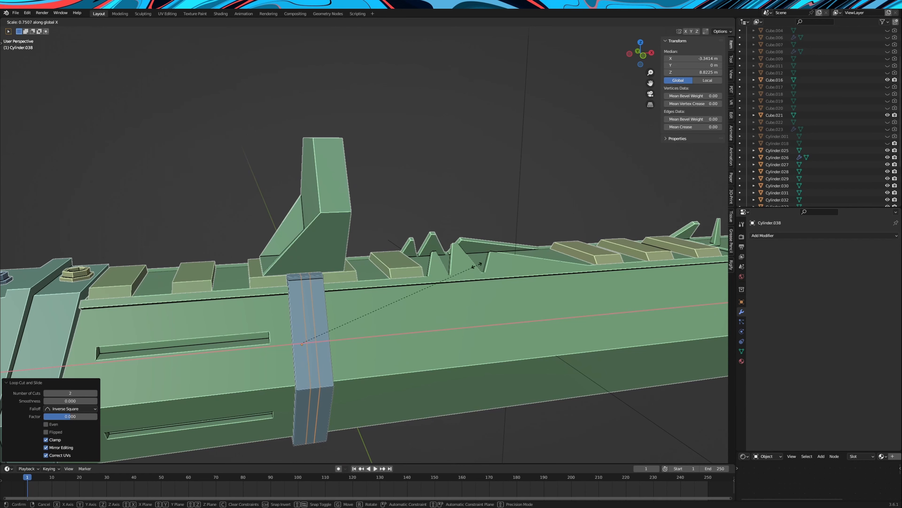
{"action": "left_click", "coordinate": [465, 269]}
{"action": "key", "text": "g"}
{"action": "key", "text": "x"}
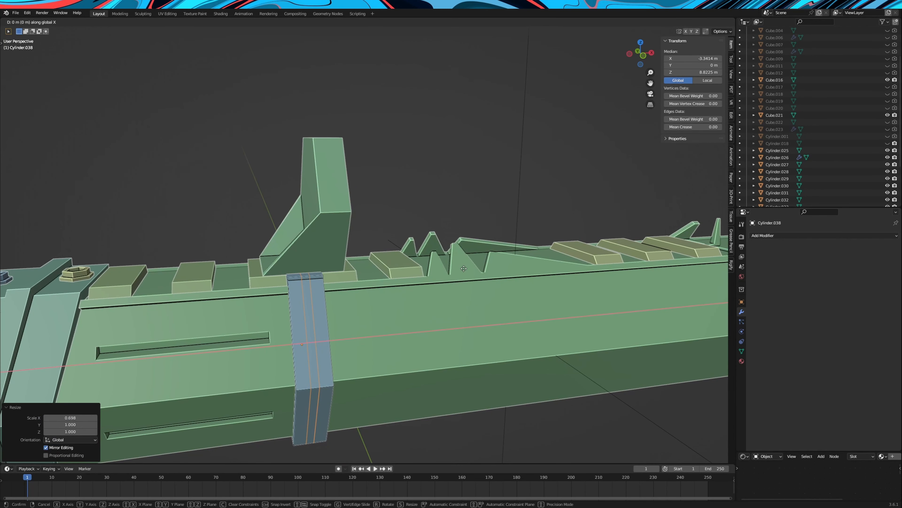
{"action": "left_click", "coordinate": [464, 270]}
Select the face strip between the band's two loops, extrude it and scale it slightly in Y and Z only
{"action": "left_click", "coordinate": [74, 22]}
{"action": "left_click", "coordinate": [317, 382], "text": "alt"}
{"action": "scroll", "coordinate": [317, 382], "scroll_direction": "up", "scroll_amount": 2}
{"action": "middle_click_drag", "start_coordinate": [317, 382], "coordinate": [410, 345]}
{"action": "scroll", "coordinate": [410, 345], "scroll_direction": "up", "scroll_amount": 2}
{"action": "left_click", "coordinate": [410, 345], "text": "shift"}
{"action": "scroll", "coordinate": [410, 346], "scroll_direction": "down", "scroll_amount": 4}
{"action": "middle_click_drag", "start_coordinate": [355, 299], "coordinate": [387, 247]}
{"action": "left_click", "coordinate": [380, 244], "text": "shift"}
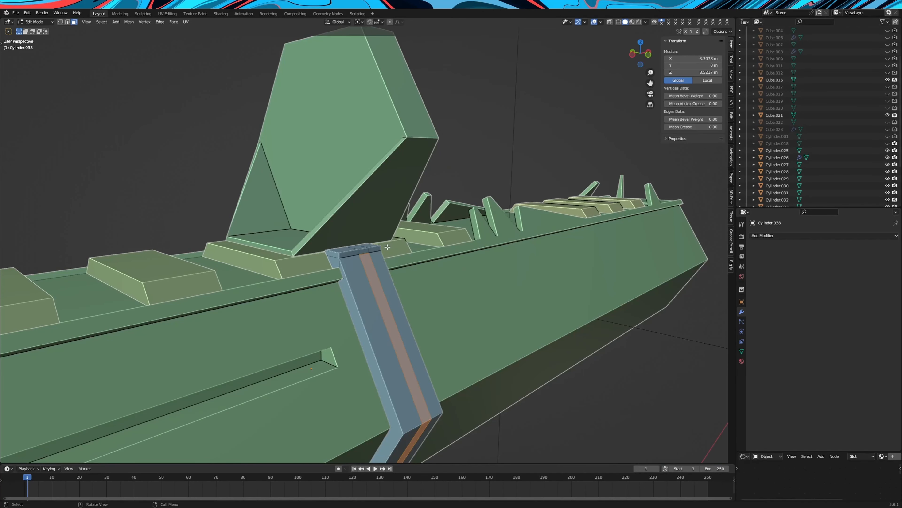
{"action": "key", "text": "e"}
{"action": "key", "text": "shift+x"}
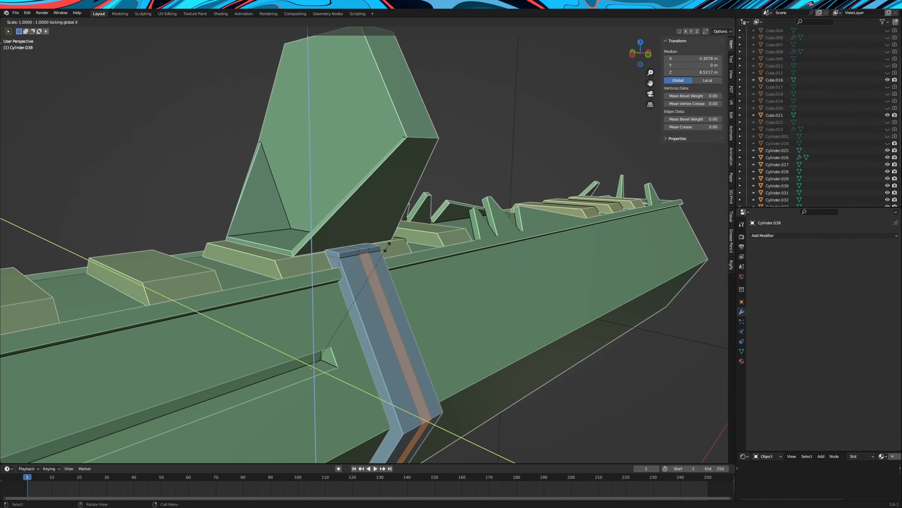
{"action": "left_click", "coordinate": [393, 247]}
{"action": "middle_click_drag", "start_coordinate": [393, 247], "coordinate": [349, 243]}
Add two more single loop cuts along the band, sliding the last one by a factor of -0.585
{"action": "key", "text": "ctrl+r"}
{"action": "left_click", "coordinate": [262, 236]}
{"action": "left_click", "coordinate": [258, 236]}
{"action": "key", "text": "ctrl+r"}
{"action": "left_click", "coordinate": [262, 236]}
{"action": "left_click", "coordinate": [267, 236]}
{"action": "middle_click_drag", "start_coordinate": [266, 236], "coordinate": [273, 241]}
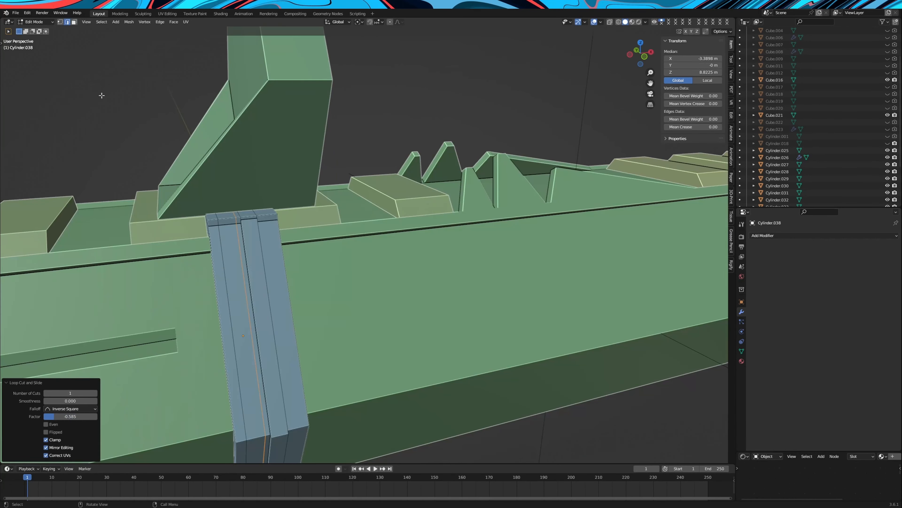
Shape the band's face strips between the new loop cuts into stepped ribs
{"action": "key", "text": "3"}
{"action": "left_click", "coordinate": [228, 224], "text": "alt"}
{"action": "left_click", "coordinate": [226, 215], "text": "shift"}
{"action": "scroll", "coordinate": [226, 215], "scroll_direction": "down", "scroll_amount": 3}
{"action": "middle_click_drag", "start_coordinate": [225, 216], "coordinate": [336, 235]}
{"action": "left_click", "coordinate": [300, 307], "text": "shift"}
{"action": "middle_click_drag", "start_coordinate": [441, 270], "coordinate": [313, 245]}
{"action": "scroll", "coordinate": [377, 252], "scroll_direction": "up", "scroll_amount": 3}
{"action": "left_click", "coordinate": [387, 249]}
{"action": "key", "text": "Tab"}
Delete the rear sight's large front and rear hexagonal faces to open a hole through it
{"action": "scroll", "coordinate": [386, 249], "scroll_direction": "down", "scroll_amount": 3}
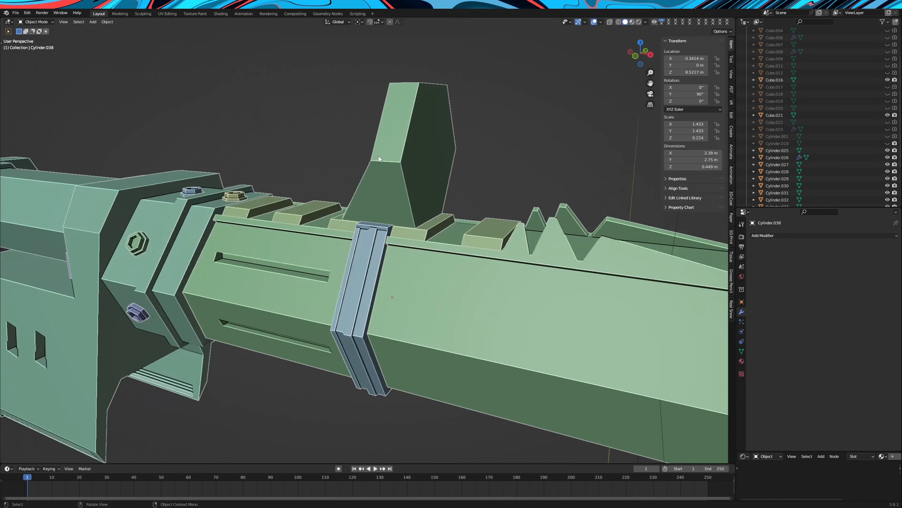
{"action": "left_click", "coordinate": [379, 156]}
{"action": "key", "text": "Tab"}
{"action": "middle_click_drag", "start_coordinate": [379, 156], "coordinate": [324, 233]}
{"action": "scroll", "coordinate": [324, 232], "scroll_direction": "up", "scroll_amount": 3}
{"action": "right_click", "coordinate": [324, 233]}
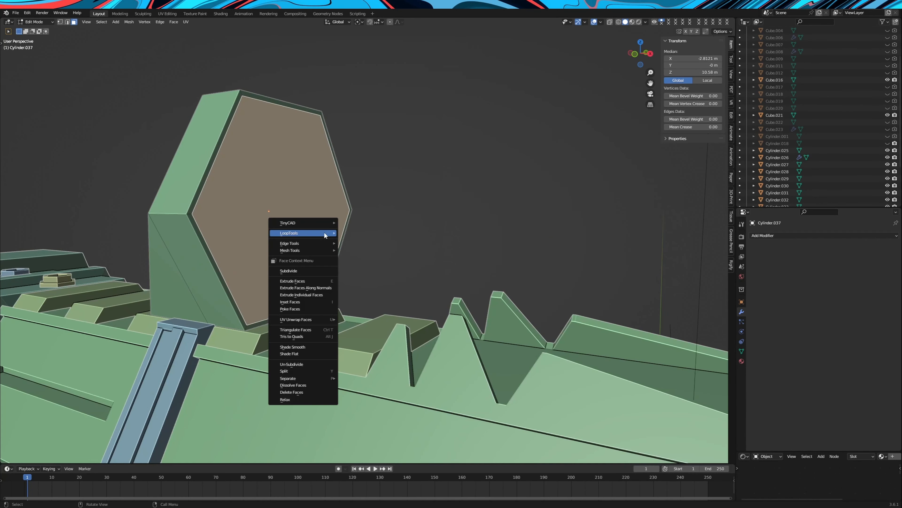
{"action": "left_click", "coordinate": [298, 392]}
{"action": "left_click", "coordinate": [236, 230]}
{"action": "right_click", "coordinate": [236, 231]}
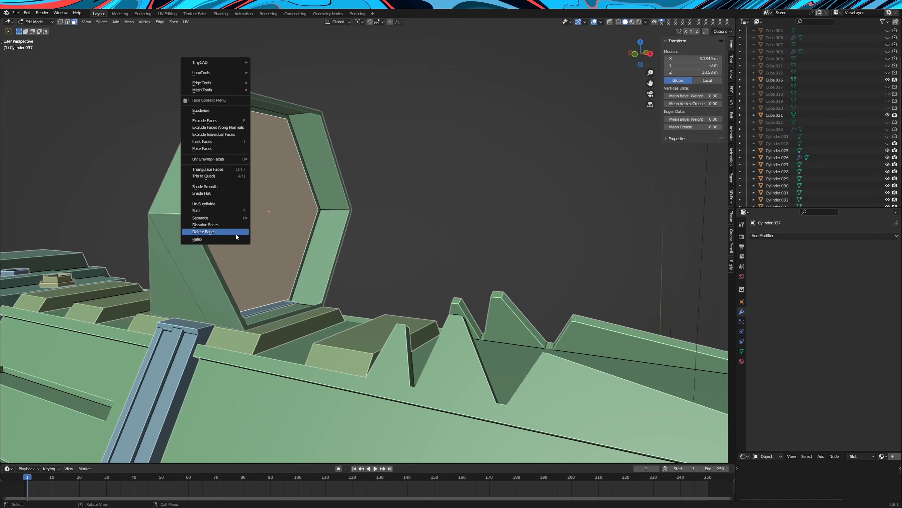
{"action": "left_click", "coordinate": [235, 231]}
Fill inner wall faces between the front and rear rim edges along the sight opening's top, one side and bottom
{"action": "left_click", "coordinate": [261, 115]}
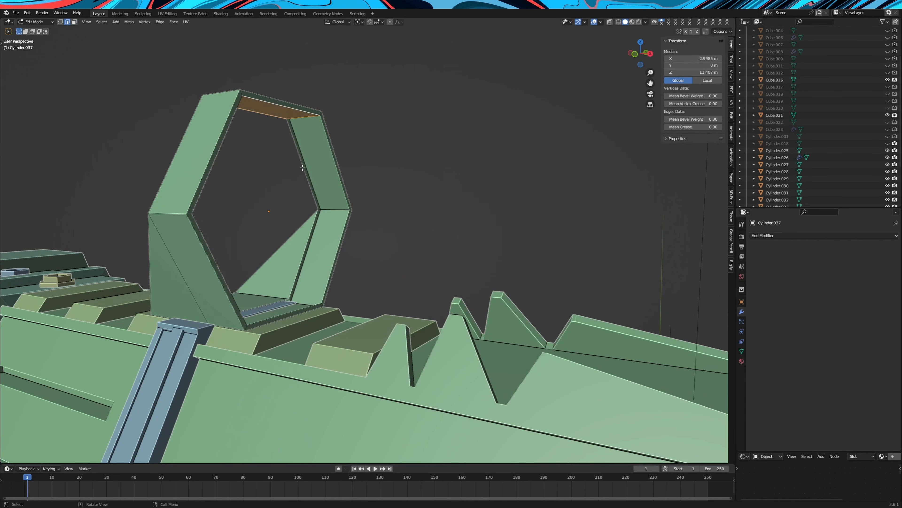
{"action": "middle_click_drag", "start_coordinate": [314, 252], "coordinate": [263, 249]}
{"action": "scroll", "coordinate": [263, 249], "scroll_direction": "up", "scroll_amount": 3}
{"action": "left_click", "coordinate": [259, 255], "text": "shift"}
{"action": "key", "text": "f"}
{"action": "middle_click_drag", "start_coordinate": [142, 313], "coordinate": [208, 350]}
{"action": "left_click", "coordinate": [210, 357]}
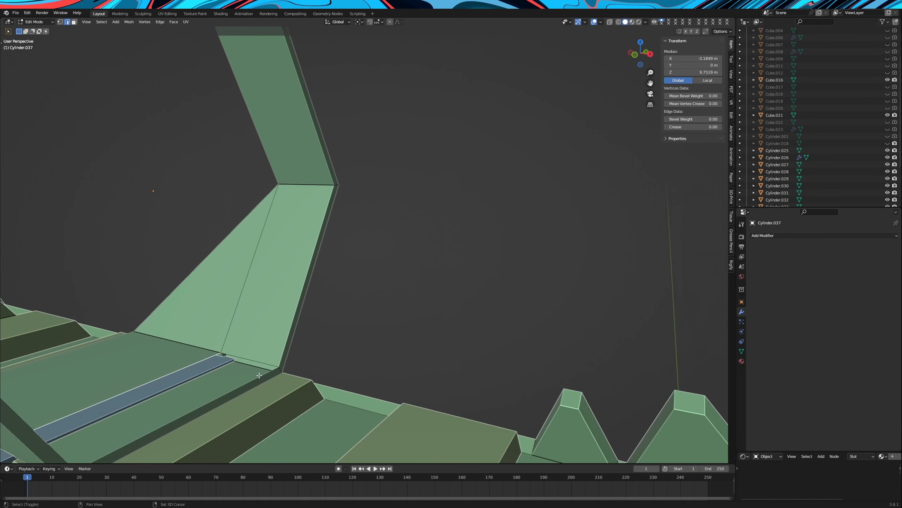
{"action": "left_click", "coordinate": [259, 376], "text": "shift"}
{"action": "key", "text": "f"}
Fill the remaining inner wall faces on the opposite side of the sight opening
{"action": "middle_click_drag", "start_coordinate": [257, 373], "coordinate": [213, 368]}
{"action": "left_click", "coordinate": [153, 278]}
{"action": "left_click", "coordinate": [122, 311], "text": "shift"}
{"action": "key", "text": "f"}
{"action": "key", "text": "f"}
{"action": "scroll", "coordinate": [171, 167], "scroll_direction": "down", "scroll_amount": 2}
{"action": "scroll", "coordinate": [278, 200], "scroll_direction": "up", "scroll_amount": 2}
Add a centred loop cut around the inner walls of the hexagonal rear sight's opening
{"action": "middle_click_drag", "start_coordinate": [298, 73], "coordinate": [302, 180], "text": "shift"}
{"action": "key", "text": "ctrl+r"}
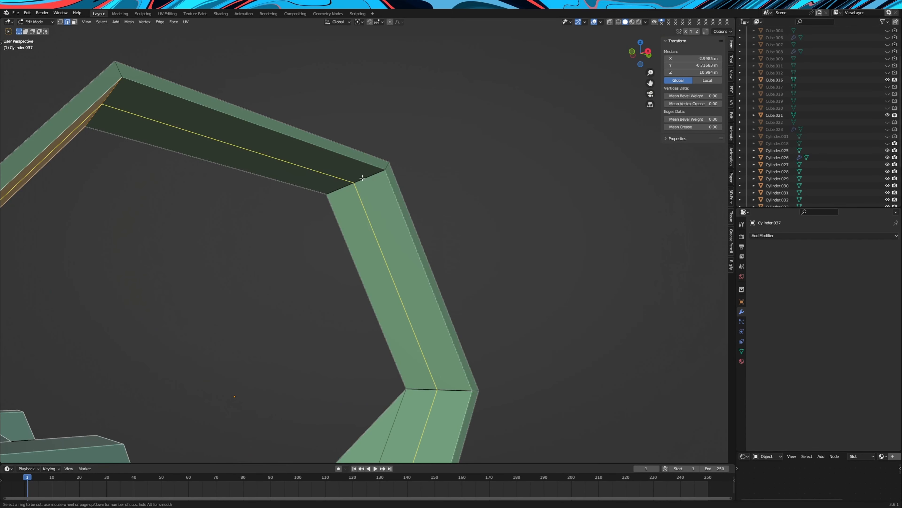
{"action": "left_click", "coordinate": [362, 178]}
{"action": "right_click", "coordinate": [362, 177]}
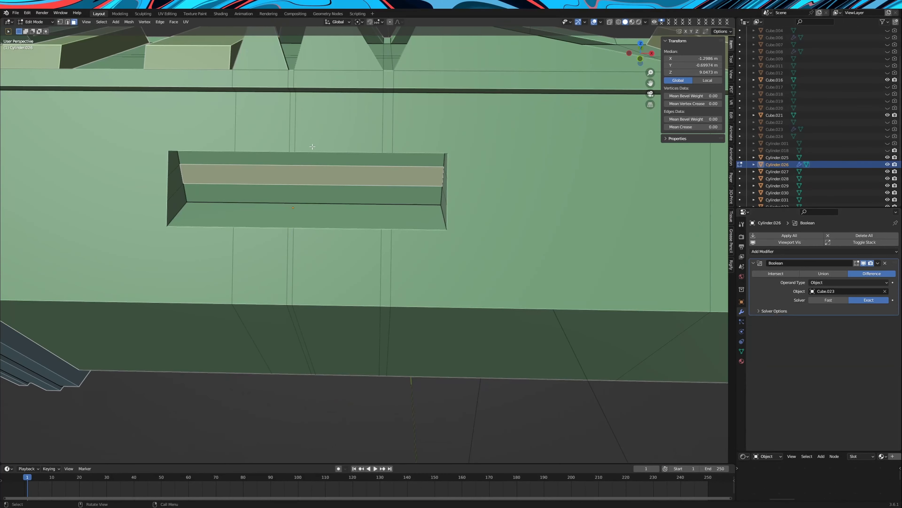
Extrude a ledge from the strip on the barrel slot's inner wall and separate the slot's lower shelf as its own object
{"action": "key", "text": "e"}
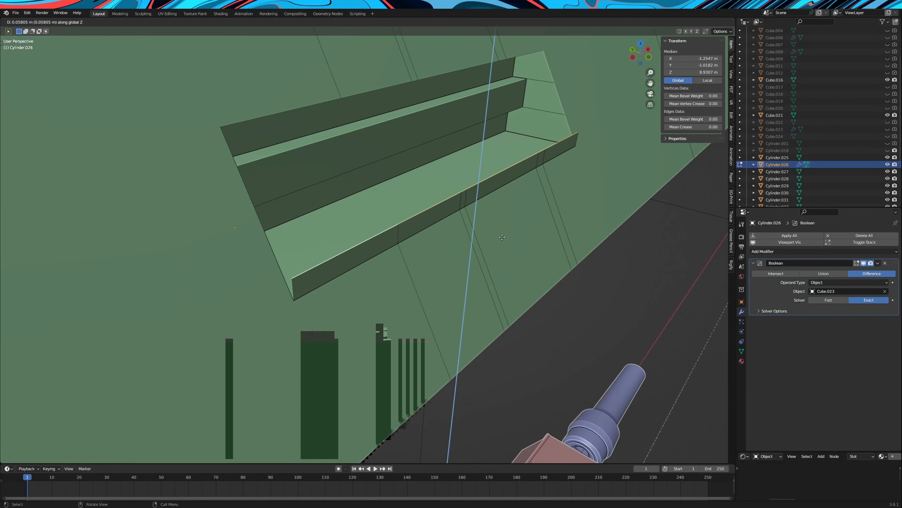
{"action": "left_click", "coordinate": [500, 254]}
{"action": "right_click", "coordinate": [407, 237]}
{"action": "left_click", "coordinate": [438, 234]}
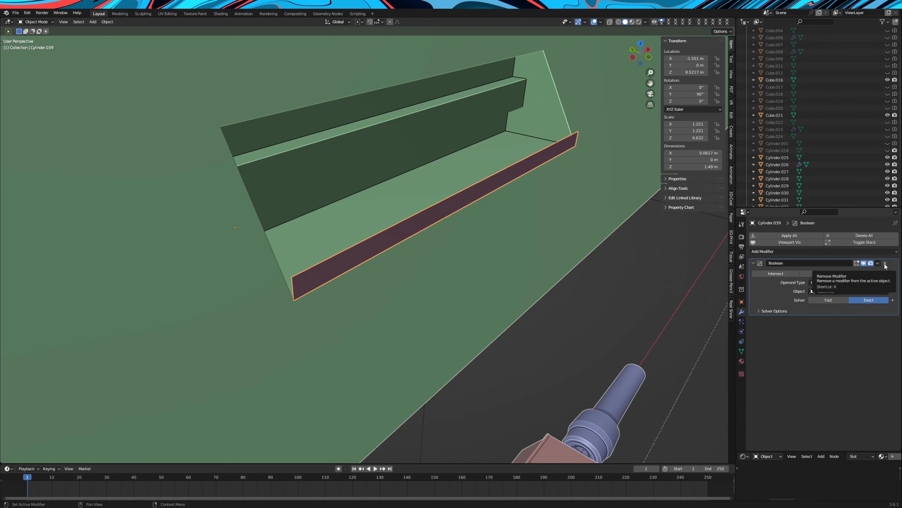
Replace the separated shelf's Boolean modifier with a Solidify modifier of -0.15 m thickness
{"action": "left_click", "coordinate": [884, 265]}
{"action": "left_click", "coordinate": [787, 236]}
{"action": "left_click", "coordinate": [770, 356]}
{"action": "left_click_drag", "start_coordinate": [852, 282], "coordinate": [819, 282]}
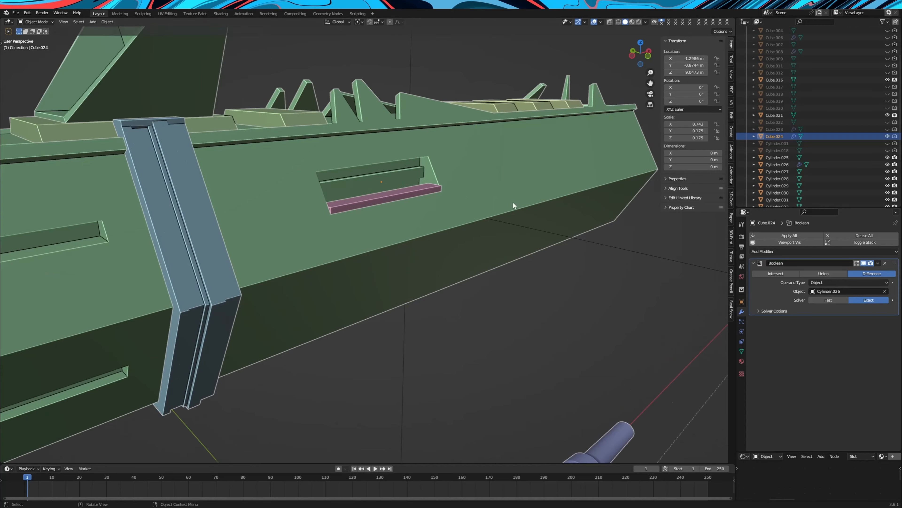
Add a second Boolean modifier to the barrel body and pick its cutting object
{"action": "middle_click_drag", "start_coordinate": [514, 204], "coordinate": [591, 243]}
{"action": "left_click", "coordinate": [609, 21]}
{"action": "left_click", "coordinate": [778, 251]}
{"action": "left_click", "coordinate": [772, 288]}
{"action": "left_click", "coordinate": [885, 349]}
{"action": "left_click", "coordinate": [426, 194]}
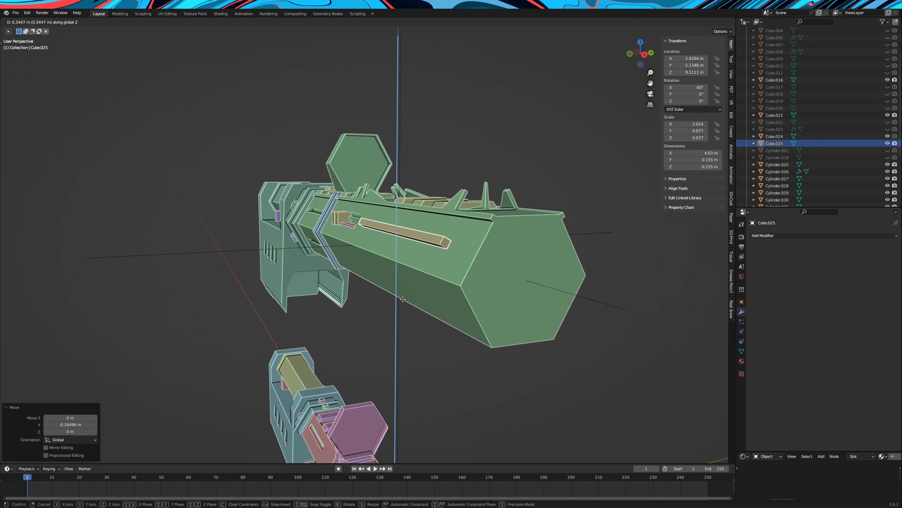
Inset the broad face of the long thin bar beside the barrel and extrude the inset face
{"action": "left_click", "coordinate": [413, 300]}
{"action": "key", "text": "s"}
{"action": "key", "text": "x"}
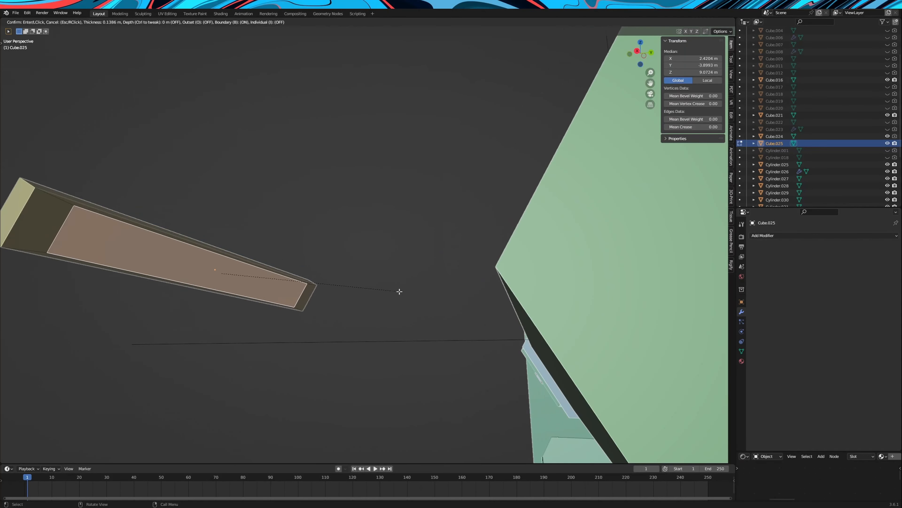
{"action": "left_click", "coordinate": [429, 293]}
{"action": "key", "text": "e"}
{"action": "left_click", "coordinate": [428, 291]}
Inset the bar's extruded face by about 0.39 m and stretch the new inner face along X
{"action": "key", "text": "i"}
{"action": "left_click", "coordinate": [379, 292]}
{"action": "key", "text": "s"}
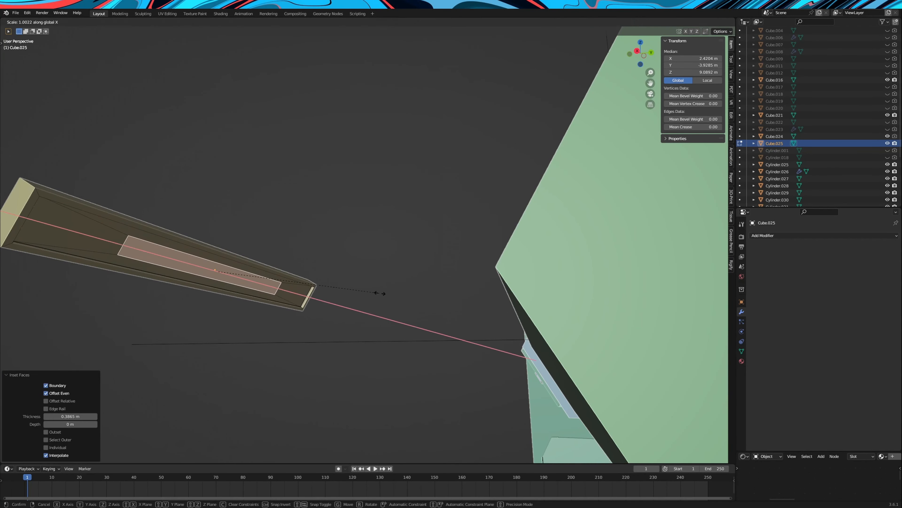
{"action": "key", "text": "x"}
{"action": "left_click", "coordinate": [471, 294]}
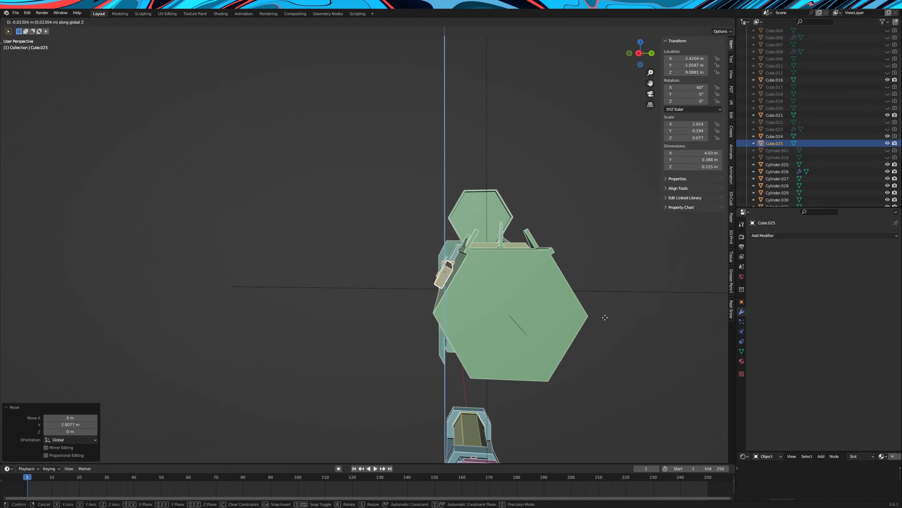
Move the profiled bar along Y and Z until it sits embedded in the barrel's upper side face
{"action": "key", "text": "KP_3"}
{"action": "key", "text": "g"}
{"action": "key", "text": "y"}
{"action": "left_click", "coordinate": [553, 216]}
{"action": "middle_click_drag", "start_coordinate": [553, 216], "coordinate": [556, 182]}
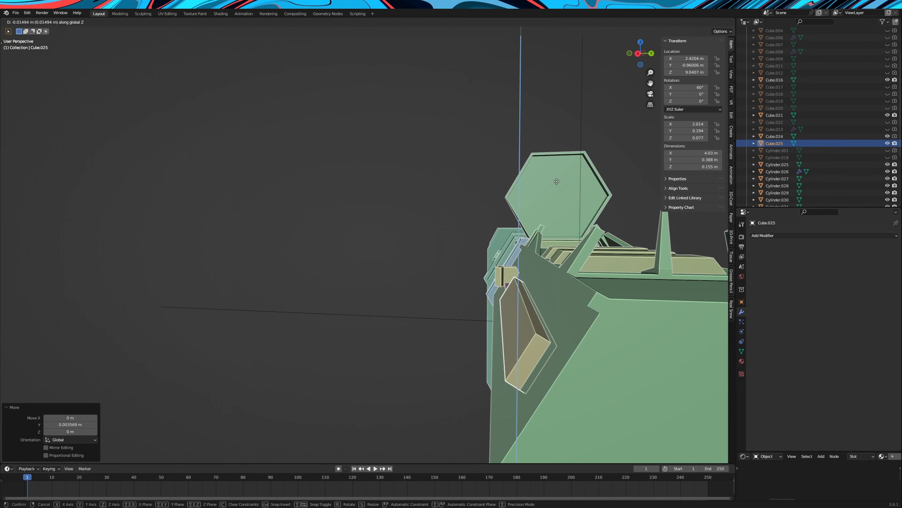
Mirror the bar cutter to the barrel's opposite side with a Mirror modifier and hide the cutter
{"action": "left_click", "coordinate": [824, 235]}
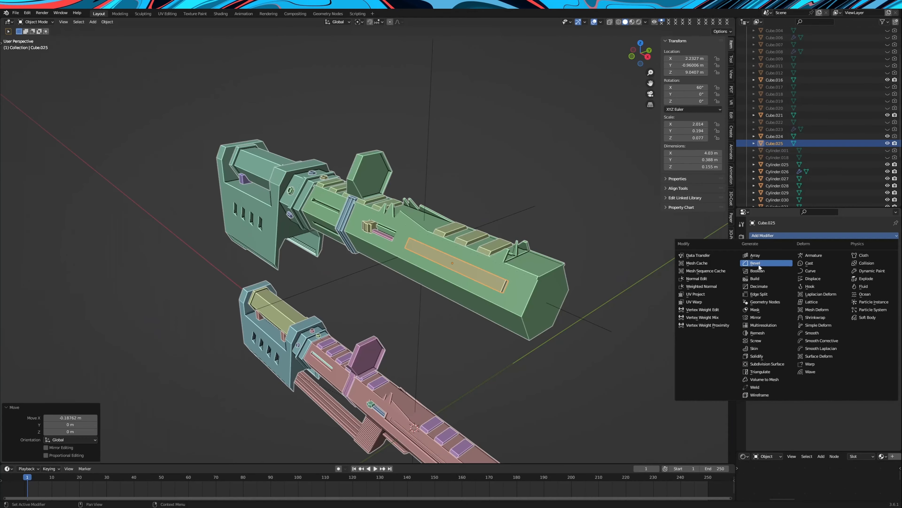
{"action": "left_click", "coordinate": [756, 317]}
{"action": "left_click", "coordinate": [885, 299]}
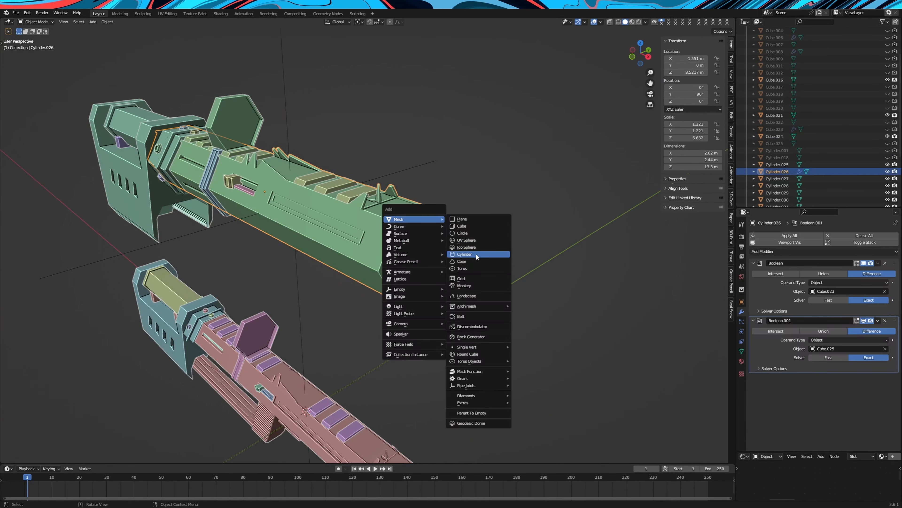
{"action": "left_click", "coordinate": [476, 254]}
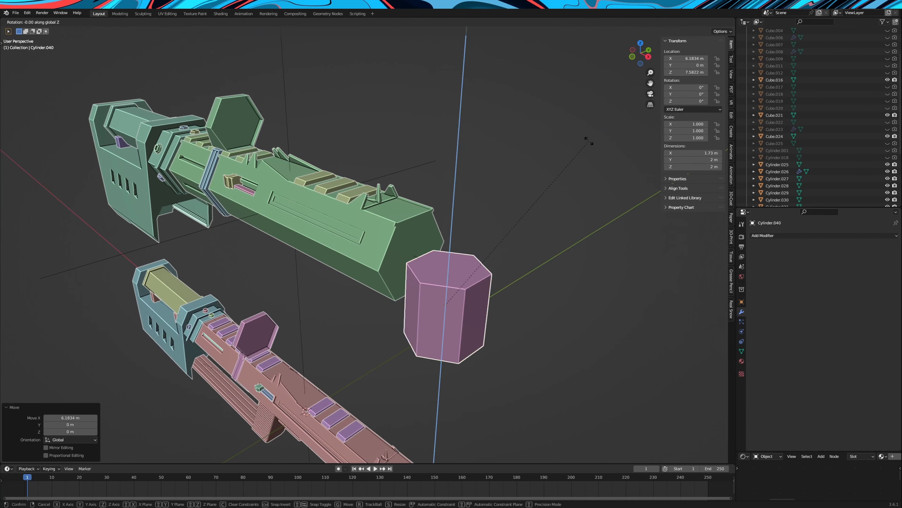
Rotate the new hexagonal cylinder 90° about the Y axis
{"action": "key", "text": "r"}
{"action": "key", "text": "y"}
{"action": "key", "text": "9"}
{"action": "key", "text": "0"}
{"action": "key", "text": "Return"}
Raise the hexagonal cylinder along Z to centre it on the barrel's front face
{"action": "key", "text": "g"}
{"action": "key", "text": "z"}
{"action": "scroll", "coordinate": [366, 214], "scroll_direction": "up", "scroll_amount": 3}
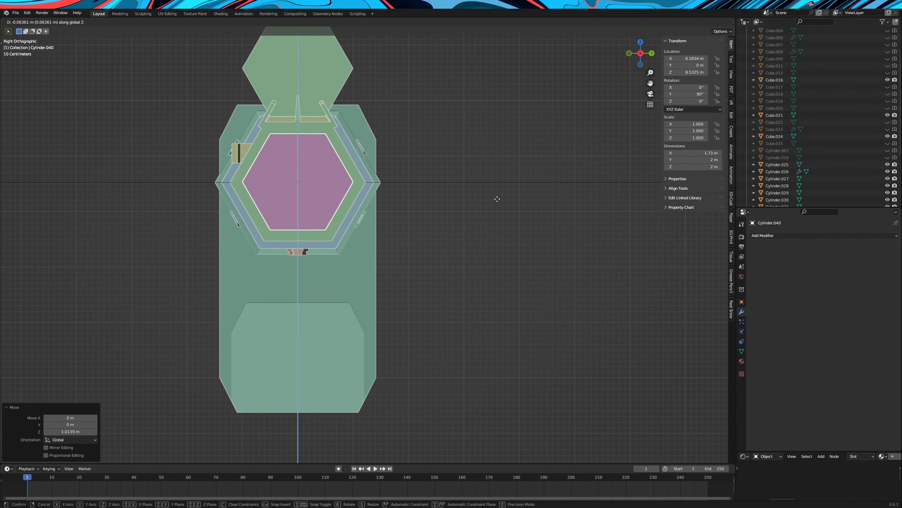
{"action": "left_click", "coordinate": [360, 185]}
{"action": "left_click", "coordinate": [338, 180]}
{"action": "middle_click_drag", "start_coordinate": [355, 166], "coordinate": [492, 181]}
Move the hexagonal cylinder along X into the barrel's front end and scale it uniformly to 1.086
{"action": "key", "text": "g"}
{"action": "key", "text": "x"}
{"action": "left_click", "coordinate": [464, 185]}
{"action": "key", "text": "s"}
{"action": "left_click", "coordinate": [508, 178]}
Cut a hexagonal recess into the barrel's front with an applied Boolean difference using the hexagonal cylinder, and hide the cutter
{"action": "middle_click_drag", "start_coordinate": [370, 201], "coordinate": [403, 198]}
{"action": "left_click", "coordinate": [406, 199]}
{"action": "left_click", "coordinate": [791, 250]}
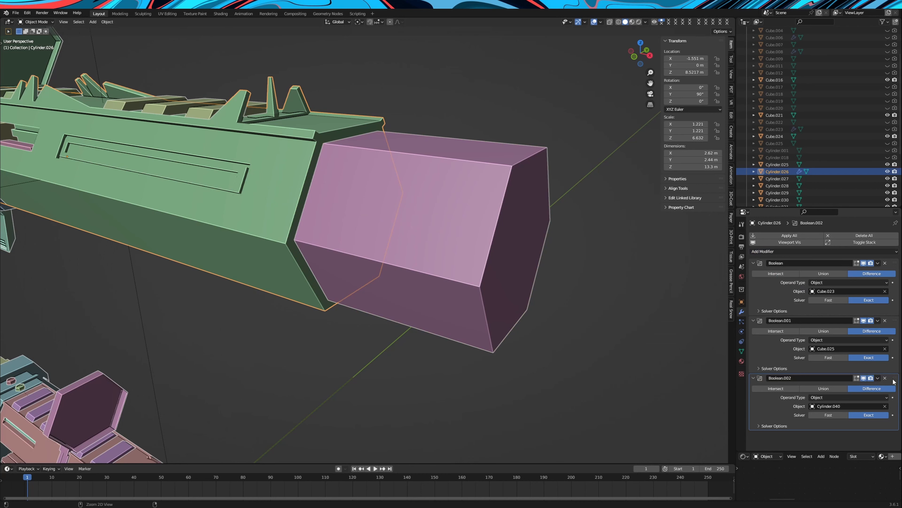
{"action": "key", "text": "ctrl+a"}
{"action": "left_click", "coordinate": [480, 211]}
{"action": "scroll", "coordinate": [844, 180], "scroll_direction": "down", "scroll_amount": 5}
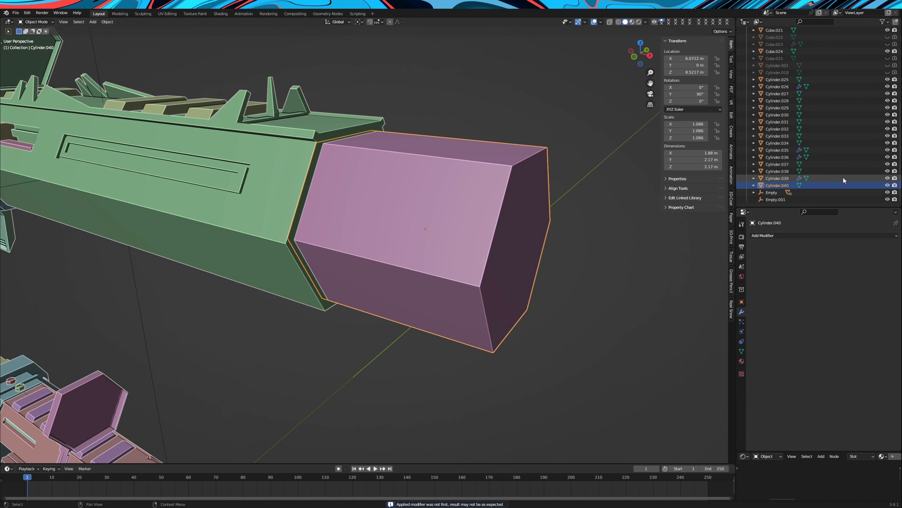
{"action": "left_click", "coordinate": [887, 185]}
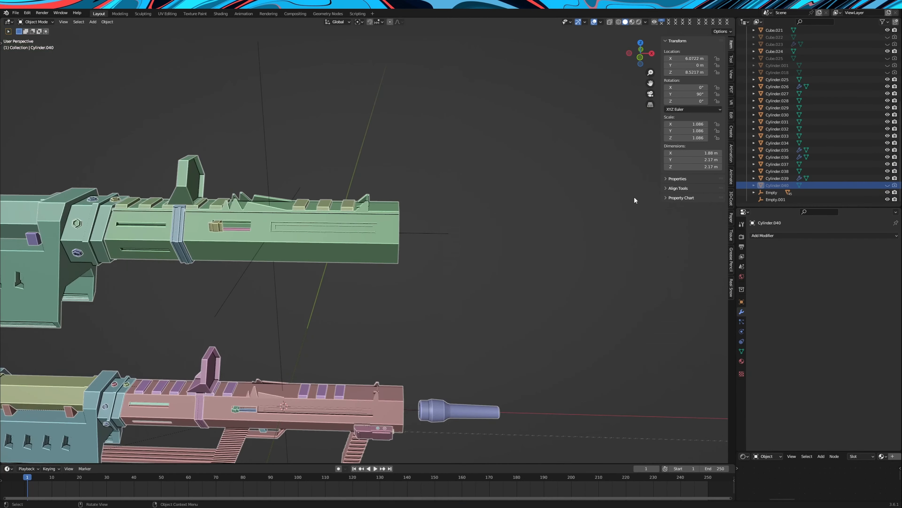
Inset the hexagonal floor face of the barrel's front recess twice, the first time by about 0.042 m
{"action": "middle_click_drag", "start_coordinate": [634, 196], "coordinate": [401, 236]}
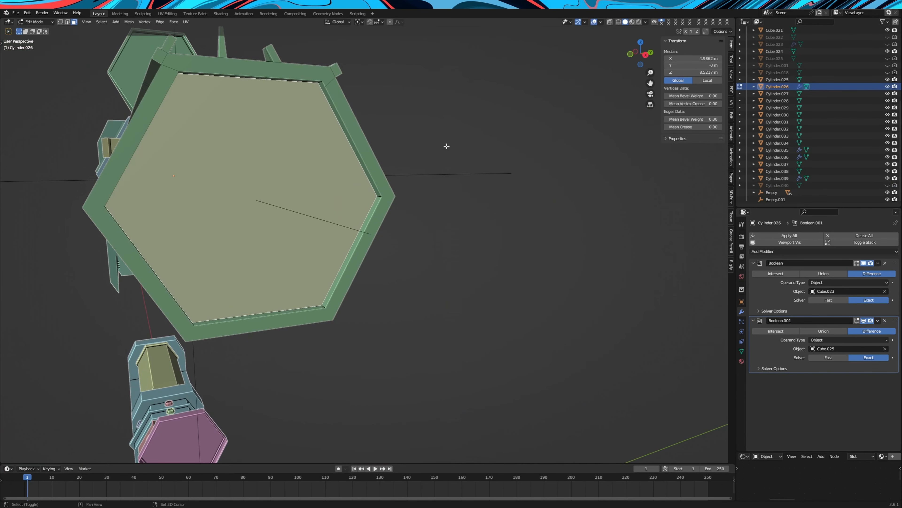
{"action": "middle_click_drag", "start_coordinate": [447, 145], "coordinate": [480, 196]}
{"action": "scroll", "coordinate": [535, 189], "scroll_direction": "up", "scroll_amount": 2}
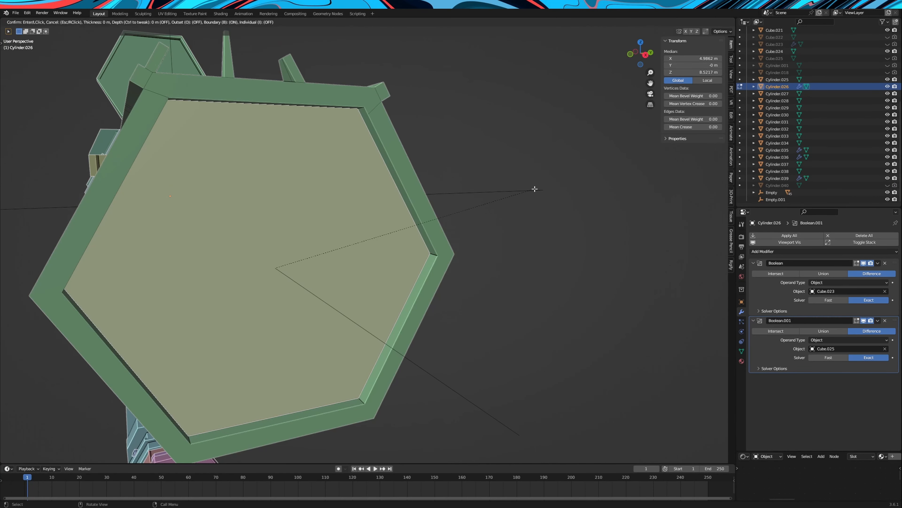
{"action": "left_click", "coordinate": [509, 198]}
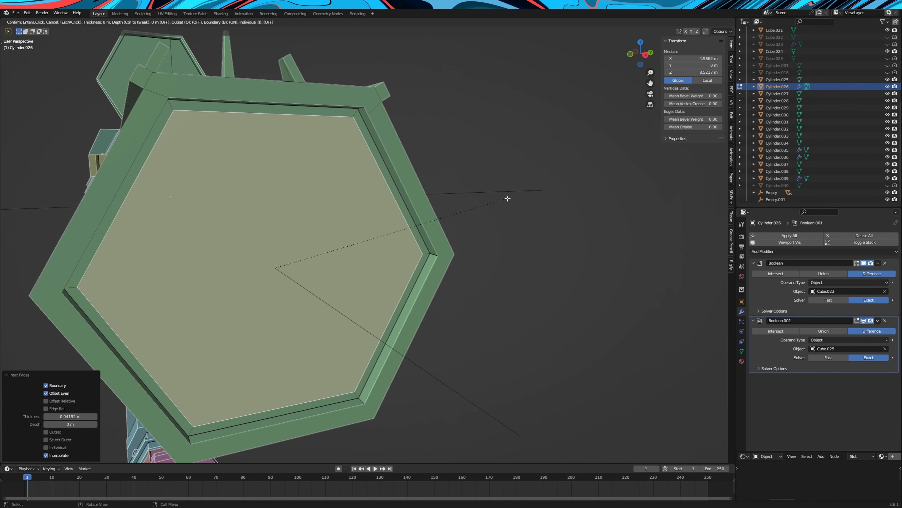
Extrude the narrow hexagonal ring of faces on the recess floor outward by about 0.024 m
{"action": "left_click", "coordinate": [355, 121], "text": "alt"}
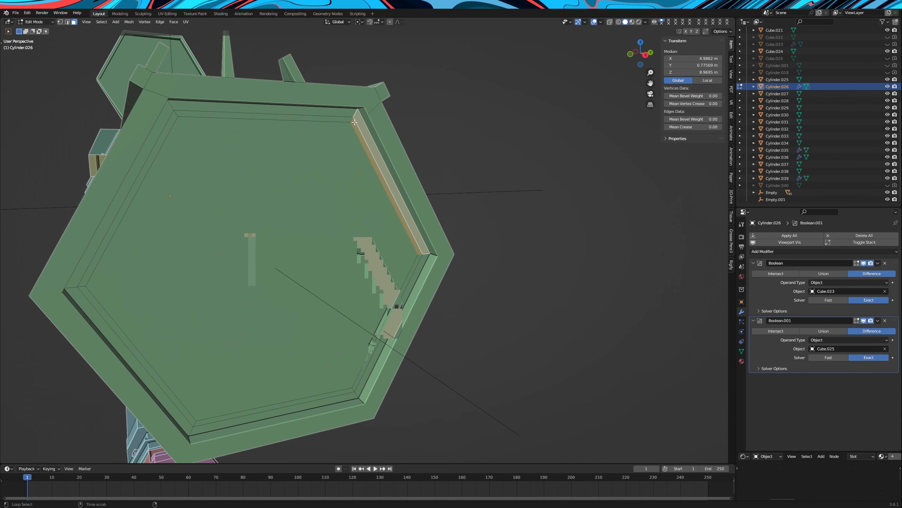
{"action": "left_click", "coordinate": [351, 120], "text": "alt"}
{"action": "key", "text": "e"}
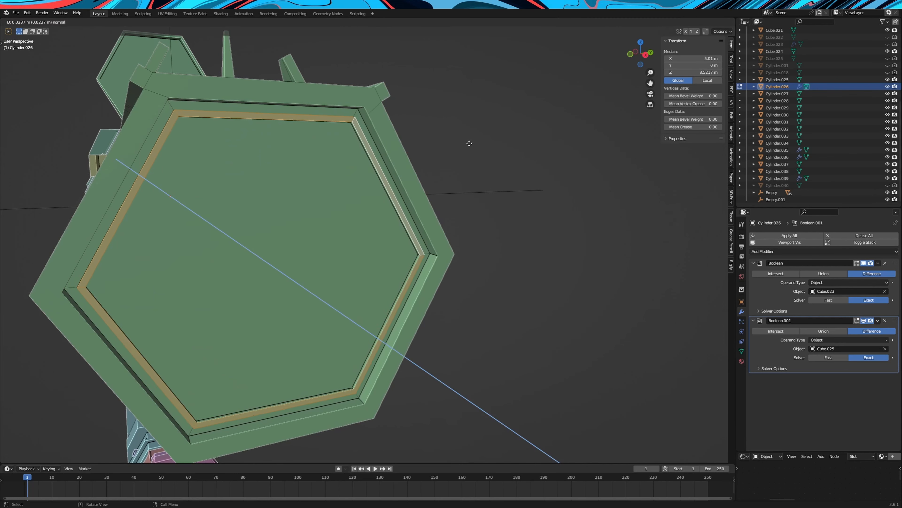
{"action": "left_click", "coordinate": [472, 144]}
{"action": "middle_click_drag", "start_coordinate": [471, 144], "coordinate": [474, 150]}
Set the round cylinder at the barrel's front as the third Boolean difference cutter and hide it
{"action": "left_click", "coordinate": [366, 206]}
{"action": "scroll", "coordinate": [380, 215], "scroll_direction": "down", "scroll_amount": 6}
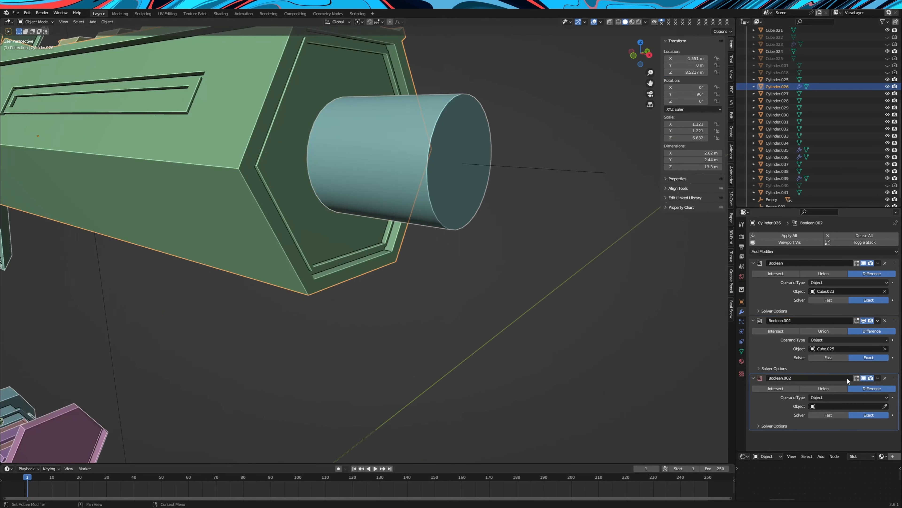
{"action": "left_click", "coordinate": [459, 143]}
{"action": "left_click", "coordinate": [443, 139]}
{"action": "left_click", "coordinate": [888, 192]}
Shade the barrel smooth with auto smooth and apply its third Boolean modifier
{"action": "right_click", "coordinate": [390, 136]}
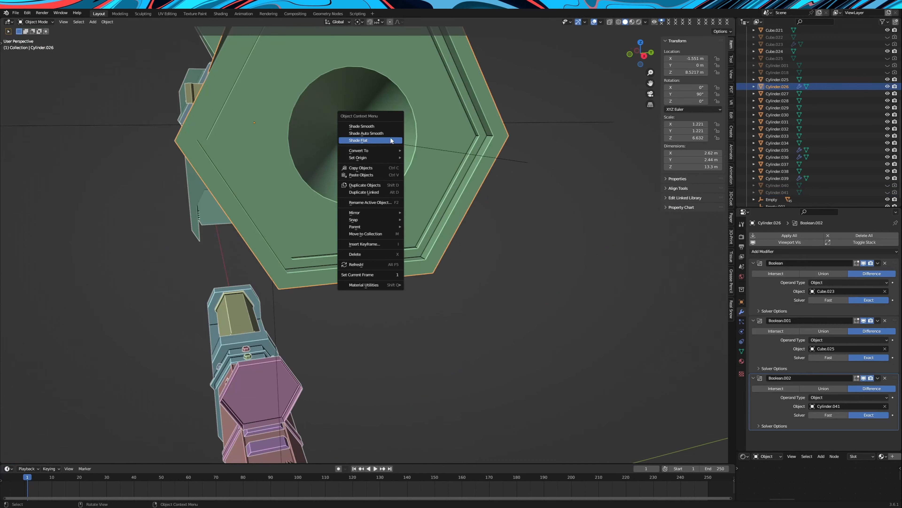
{"action": "left_click", "coordinate": [390, 137]}
{"action": "middle_click_drag", "start_coordinate": [394, 140], "coordinate": [823, 359]}
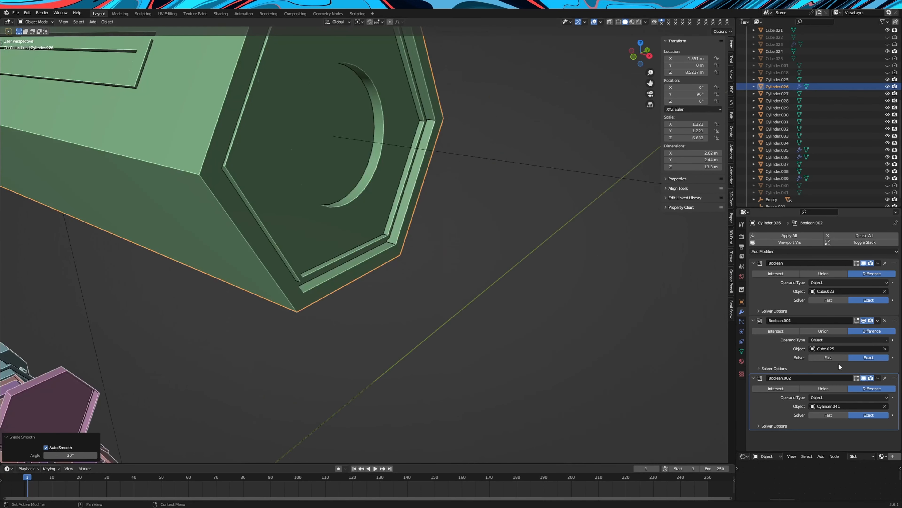
{"action": "key", "text": "ctrl+x"}
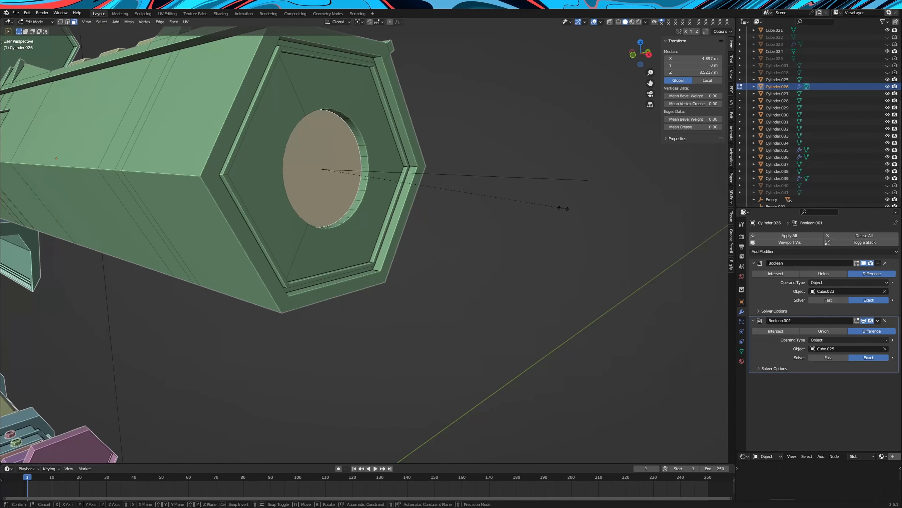
Scale down the floor face of the round muzzle hole to taper the hole's wall
{"action": "key", "text": "s"}
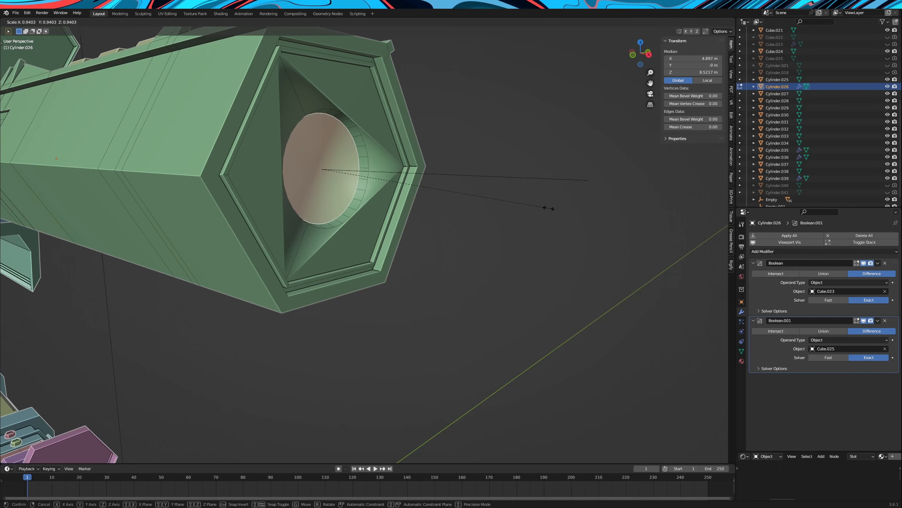
{"action": "left_click", "coordinate": [476, 211]}
{"action": "right_click", "coordinate": [355, 200]}
{"action": "mouse_move", "coordinate": [374, 207]}
{"action": "key", "text": "Tab"}
Shade the barrel smooth and set the auto-smooth angle to 2.7°
{"action": "right_click", "coordinate": [408, 163]}
{"action": "left_click", "coordinate": [405, 159]}
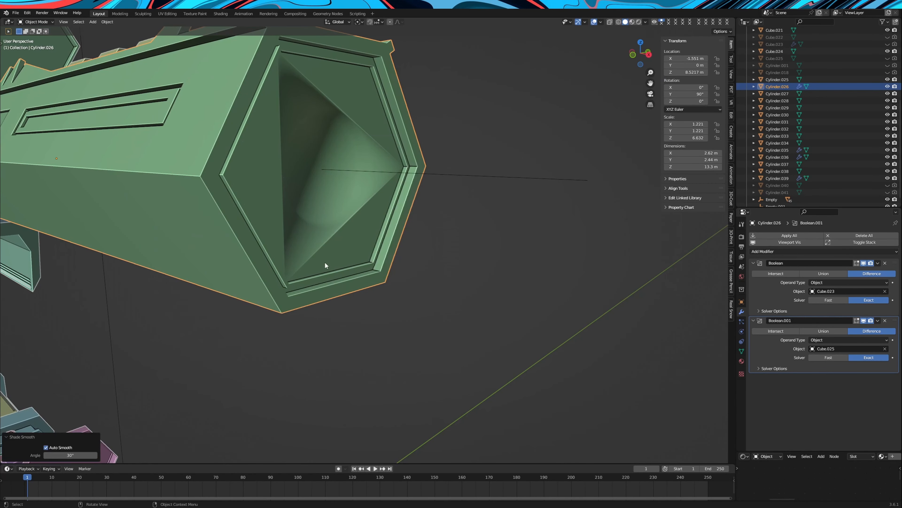
{"action": "left_click_drag", "start_coordinate": [70, 455], "coordinate": [56, 455]}
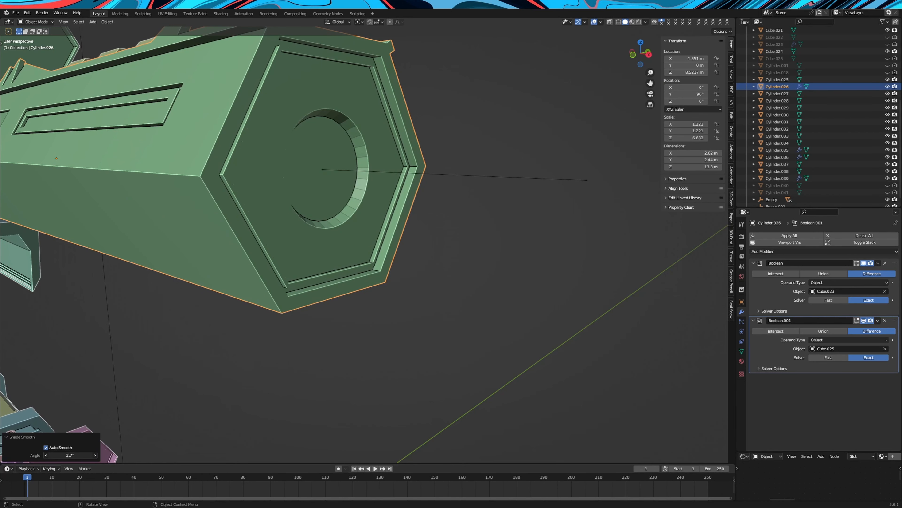
Inset the round muzzle hole's floor face and scale the inset face to 1.066
{"action": "key", "text": "s"}
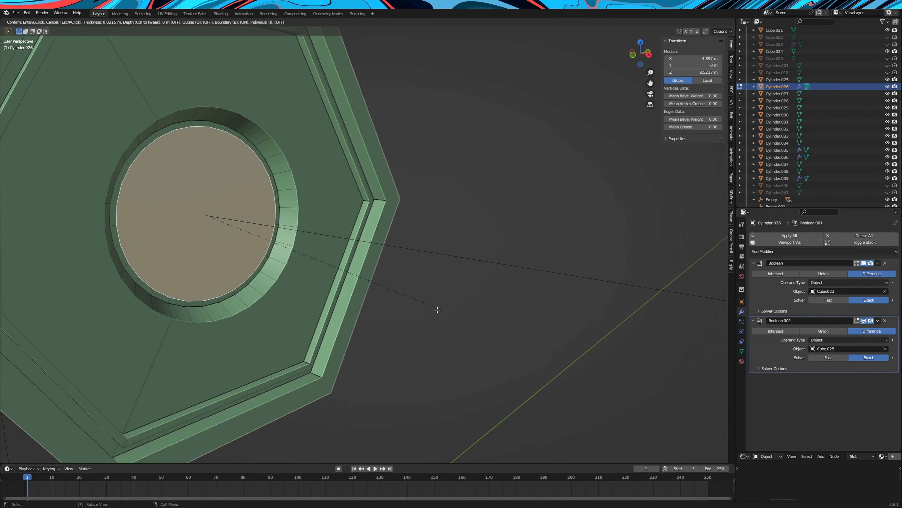
{"action": "left_click", "coordinate": [419, 308]}
{"action": "key", "text": "g"}
{"action": "key", "text": "x"}
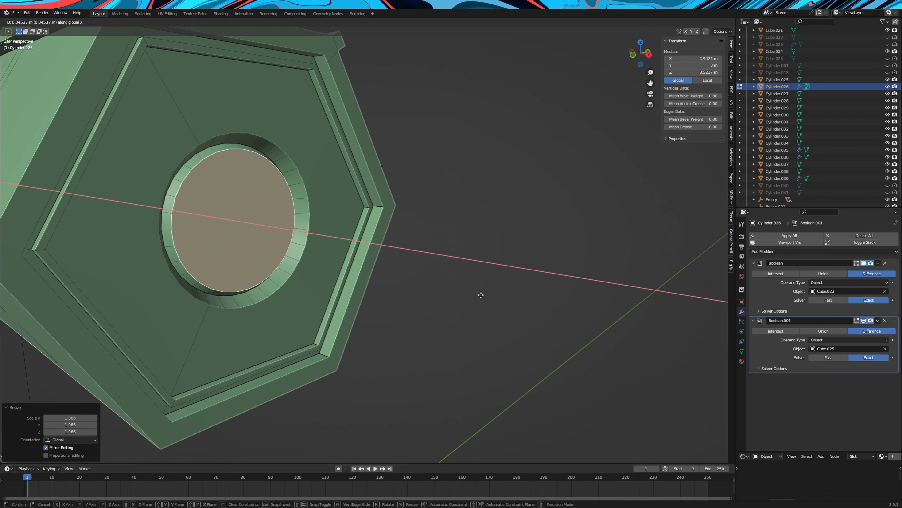
{"action": "key", "text": "Escape"}
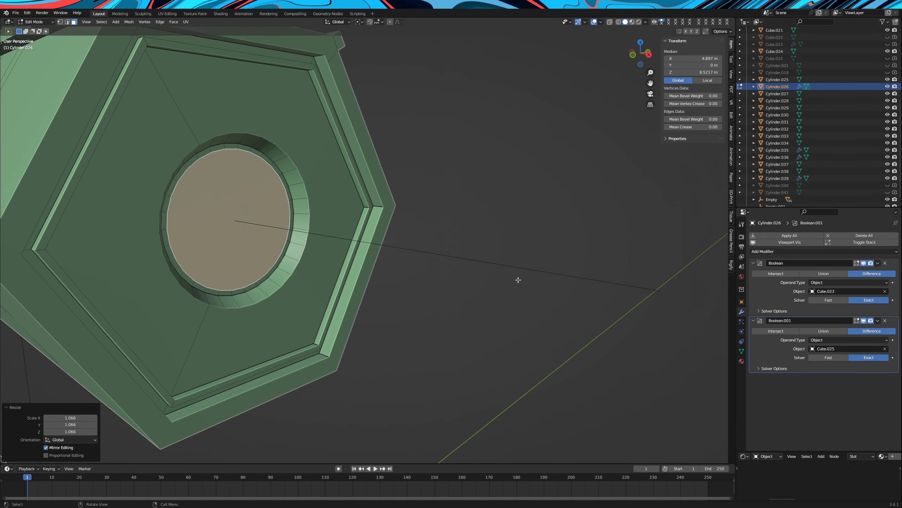
Inset the muzzle hole's floor face again and move it outward along X by about 0.058 m
{"action": "key", "text": "i"}
{"action": "left_click", "coordinate": [501, 282]}
{"action": "key", "text": "g"}
{"action": "key", "text": "y"}
{"action": "key", "text": "x"}
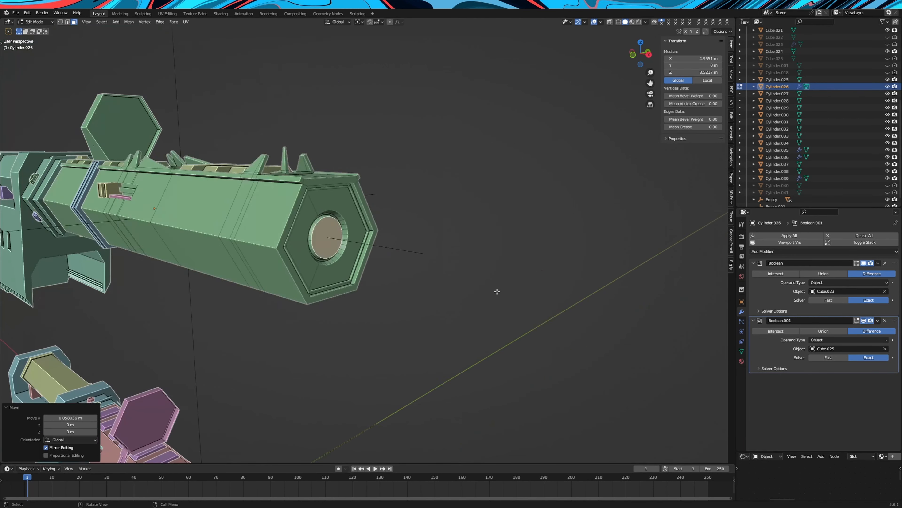
Shade the barrel smooth again and adjust the auto-smooth angle
{"action": "right_click", "coordinate": [397, 279]}
{"action": "left_click", "coordinate": [408, 286]}
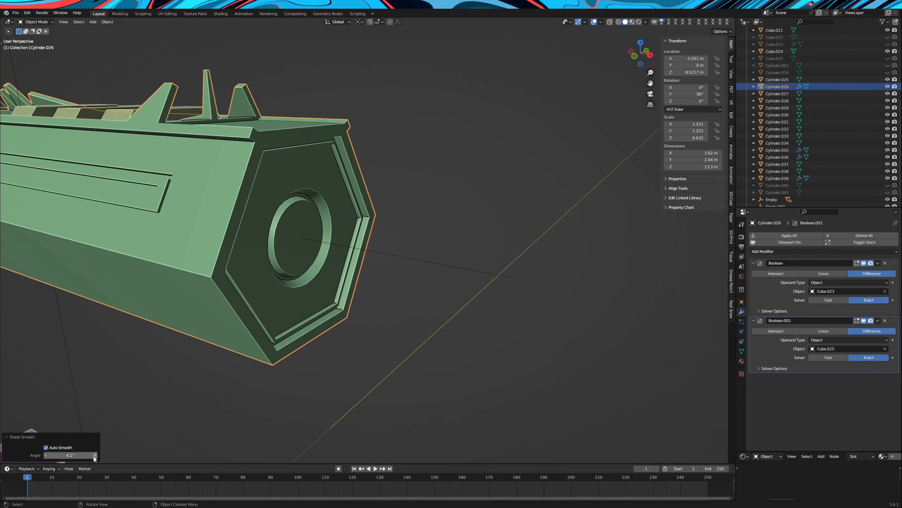
{"action": "left_click_drag", "start_coordinate": [93, 455], "coordinate": [57, 455]}
Inset the raised round face inside the muzzle hole to leave a rim ring
{"action": "scroll", "coordinate": [362, 256], "scroll_direction": "down", "scroll_amount": 3}
{"action": "middle_click_drag", "start_coordinate": [376, 255], "coordinate": [356, 267]}
{"action": "scroll", "coordinate": [356, 267], "scroll_direction": "down", "scroll_amount": 2}
{"action": "scroll", "coordinate": [356, 259], "scroll_direction": "up", "scroll_amount": 4}
{"action": "key", "text": "Tab"}
{"action": "key", "text": "i"}
{"action": "left_click", "coordinate": [462, 253]}
Inset the muzzle's inner round face once more and offset it along X to form a step
{"action": "scroll", "coordinate": [475, 253], "scroll_direction": "up", "scroll_amount": 3}
{"action": "key", "text": "i"}
{"action": "left_click", "coordinate": [473, 255]}
{"action": "key", "text": "g"}
{"action": "key", "text": "x"}
{"action": "left_click", "coordinate": [462, 253]}
Adjust the inner round face's position along X to shape the ring groove's depth
{"action": "scroll", "coordinate": [475, 252], "scroll_direction": "up", "scroll_amount": 2}
{"action": "key", "text": "g"}
{"action": "key", "text": "x"}
{"action": "left_click", "coordinate": [461, 249]}
{"action": "key", "text": "g"}
{"action": "key", "text": "y"}
{"action": "key", "text": "x"}
{"action": "left_click", "coordinate": [469, 251]}
Inset the groove's round floor face and move it outward along X into a raised inner cylinder
{"action": "scroll", "coordinate": [473, 252], "scroll_direction": "up", "scroll_amount": 2}
{"action": "key", "text": "i"}
{"action": "left_click", "coordinate": [466, 252]}
{"action": "key", "text": "g"}
{"action": "key", "text": "x"}
{"action": "left_click", "coordinate": [478, 256]}
{"action": "middle_click_drag", "start_coordinate": [478, 257], "coordinate": [506, 259]}
{"action": "key", "text": "g"}
{"action": "key", "text": "x"}
{"action": "left_click", "coordinate": [511, 260]}
Inset the raised cylinder's end face twice and push the innermost face inward along X to hollow out the bore
{"action": "scroll", "coordinate": [510, 260], "scroll_direction": "up", "scroll_amount": 2}
{"action": "key", "text": "i"}
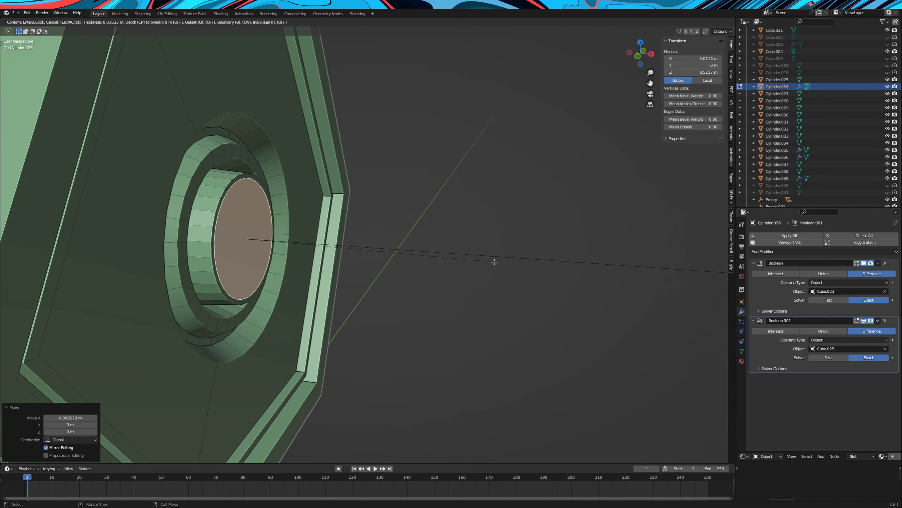
{"action": "left_click", "coordinate": [500, 262]}
{"action": "key", "text": "i"}
{"action": "left_click", "coordinate": [491, 264]}
{"action": "key", "text": "g"}
{"action": "key", "text": "x"}
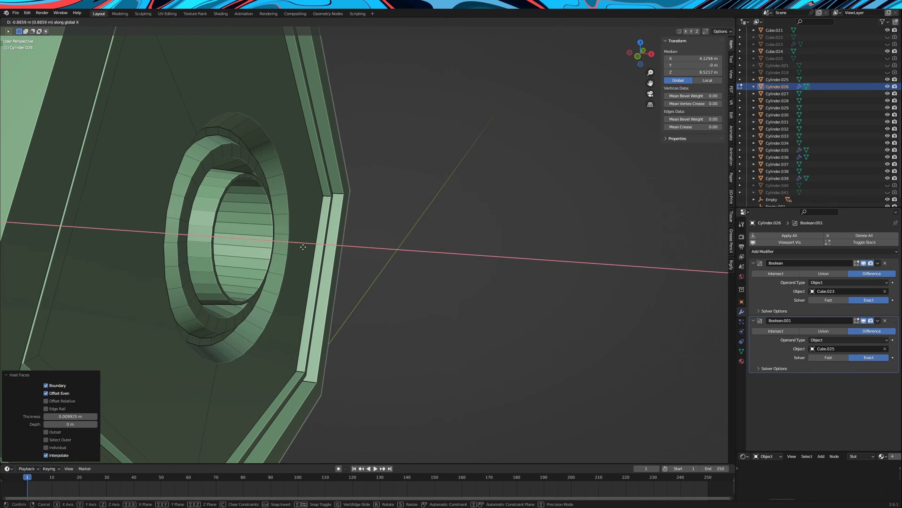
{"action": "left_click", "coordinate": [351, 248]}
Shade the barrel with its muzzle smooth using an auto-smooth angle of 5.7°
{"action": "key", "text": "Tab"}
{"action": "scroll", "coordinate": [355, 248], "scroll_direction": "down", "scroll_amount": 6}
{"action": "right_click", "coordinate": [416, 249]}
{"action": "left_click", "coordinate": [416, 249]}
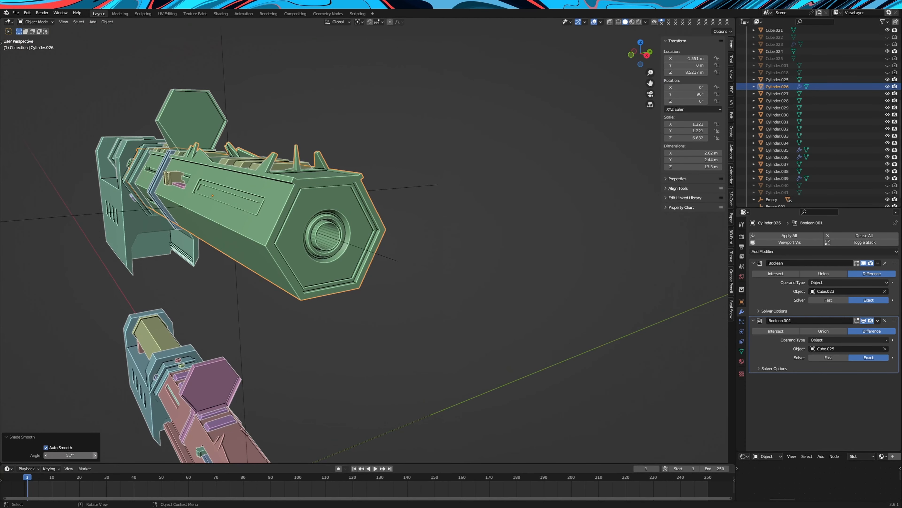
Fine-tune the barrel's auto-smooth angle and inset the muzzle's front faces around the bore
{"action": "left_click_drag", "start_coordinate": [70, 455], "coordinate": [76, 455]}
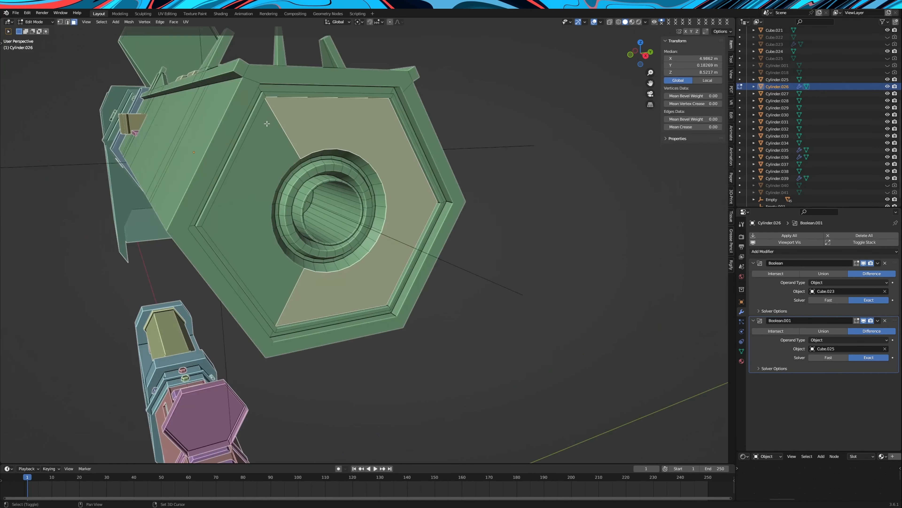
{"action": "middle_click_drag", "start_coordinate": [266, 123], "coordinate": [246, 126]}
{"action": "left_click", "coordinate": [250, 150], "text": "shift"}
{"action": "key", "text": "i"}
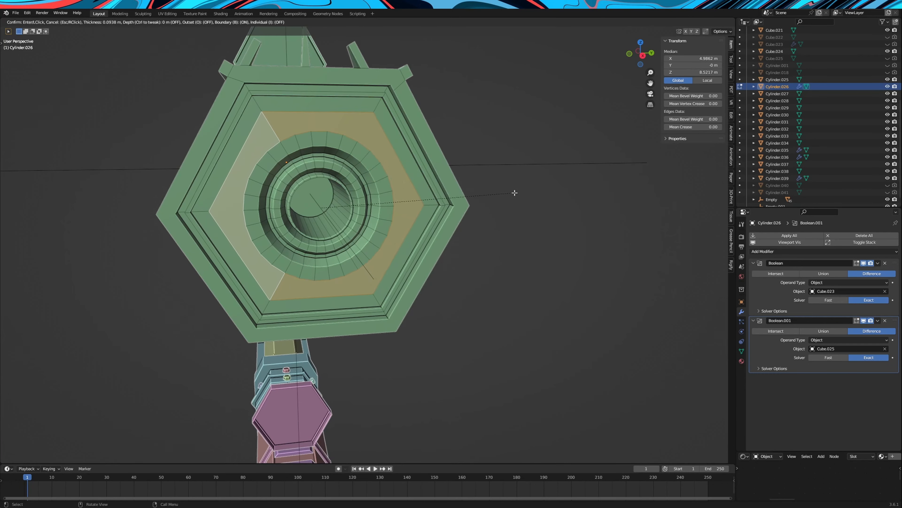
Subtract Cylinder.026 from the new barrel tube with a Difference Boolean modifier and convert the tube to a mesh
{"action": "left_click", "coordinate": [781, 235]}
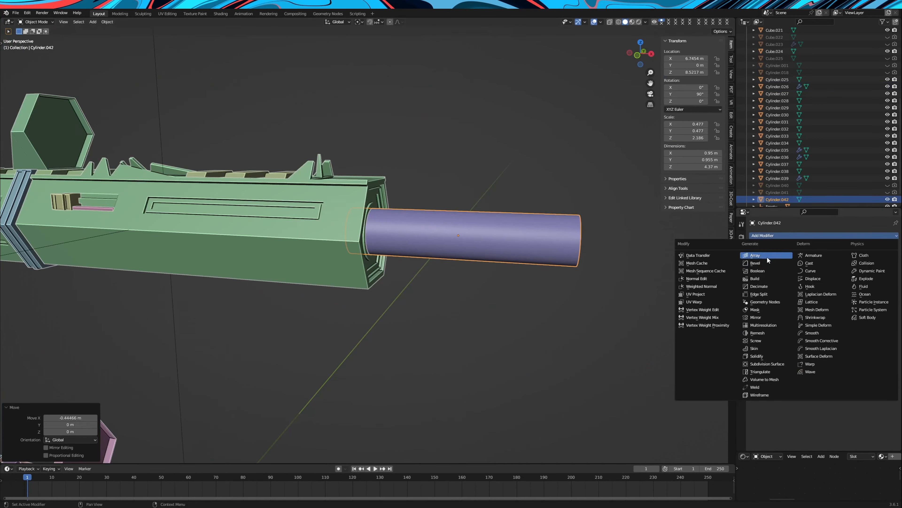
{"action": "left_click", "coordinate": [768, 271]}
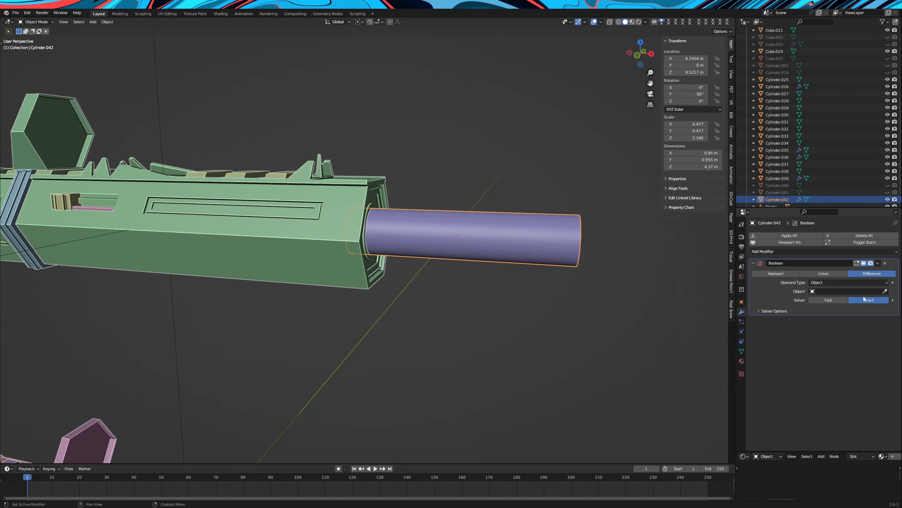
{"action": "right_click", "coordinate": [412, 226]}
{"action": "mouse_move", "coordinate": [416, 242]}
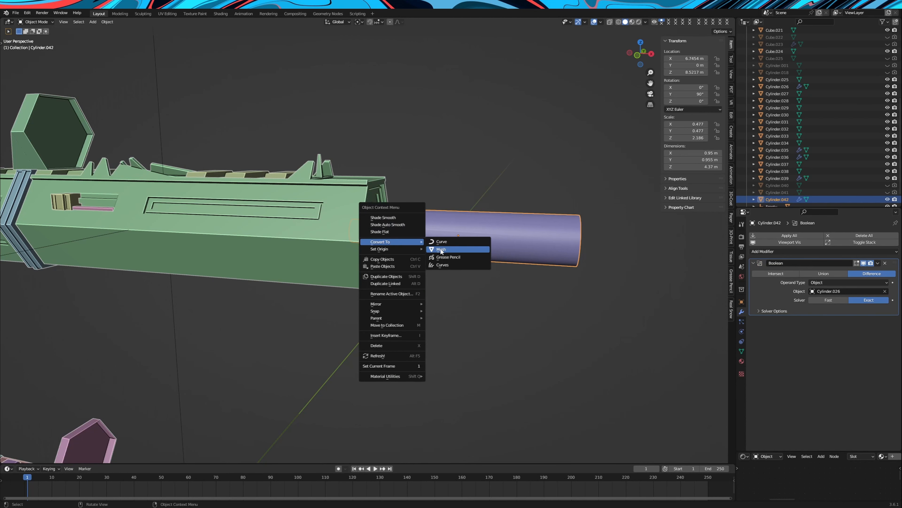
{"action": "left_click", "coordinate": [442, 250]}
{"action": "middle_click_drag", "start_coordinate": [425, 256], "coordinate": [400, 266]}
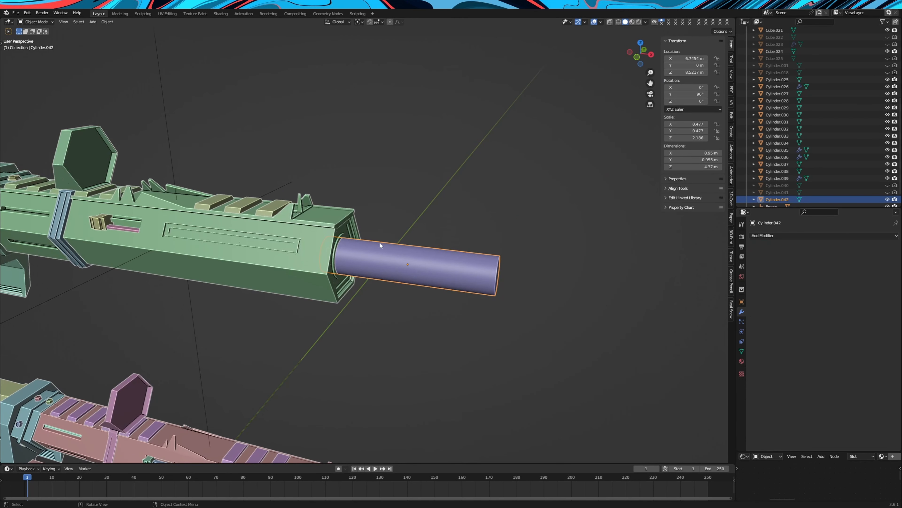
Cut an edge loop around the barrel tube near the hexagonal body, slid by a factor of 0.546
{"action": "scroll", "coordinate": [431, 260], "scroll_direction": "up", "scroll_amount": 5}
{"action": "key", "text": "Tab"}
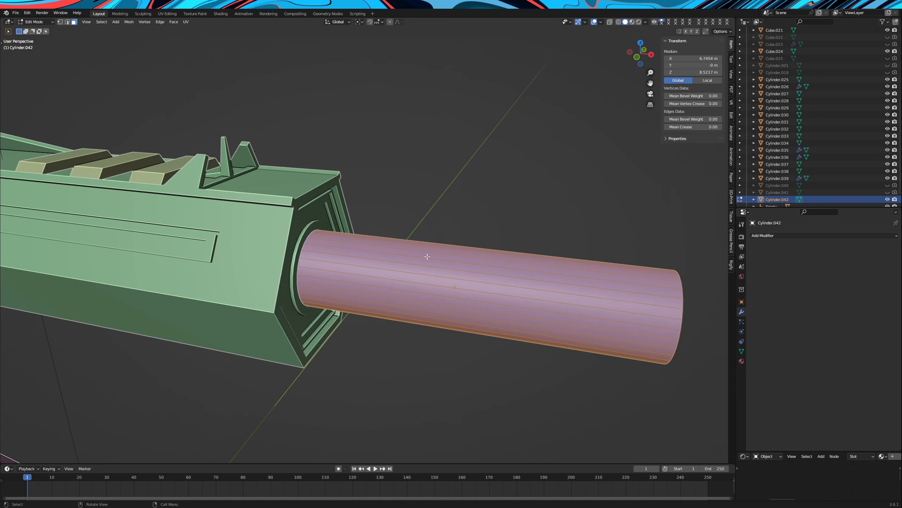
{"action": "left_click", "coordinate": [383, 245]}
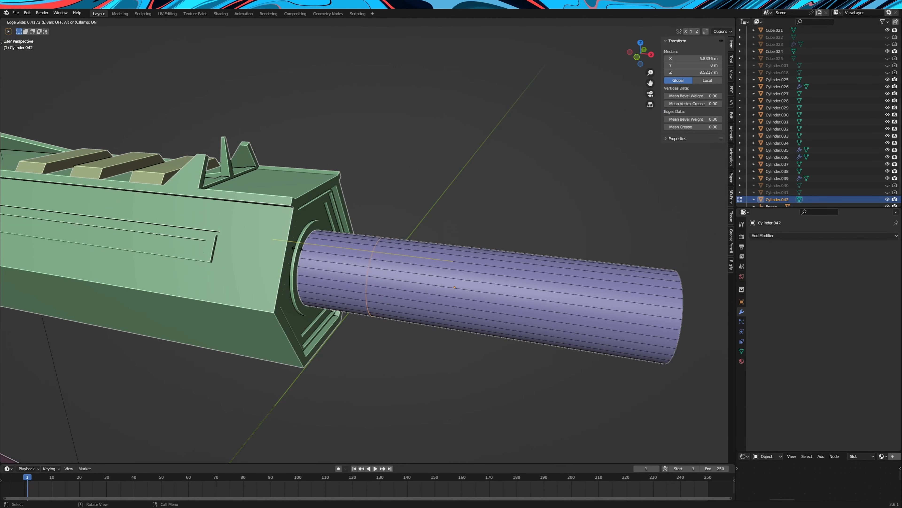
{"action": "left_click", "coordinate": [292, 249]}
{"action": "scroll", "coordinate": [409, 280], "scroll_direction": "down", "scroll_amount": 6}
{"action": "scroll", "coordinate": [415, 278], "scroll_direction": "up", "scroll_amount": 1}
{"action": "middle_click_drag", "start_coordinate": [421, 276], "coordinate": [438, 277]}
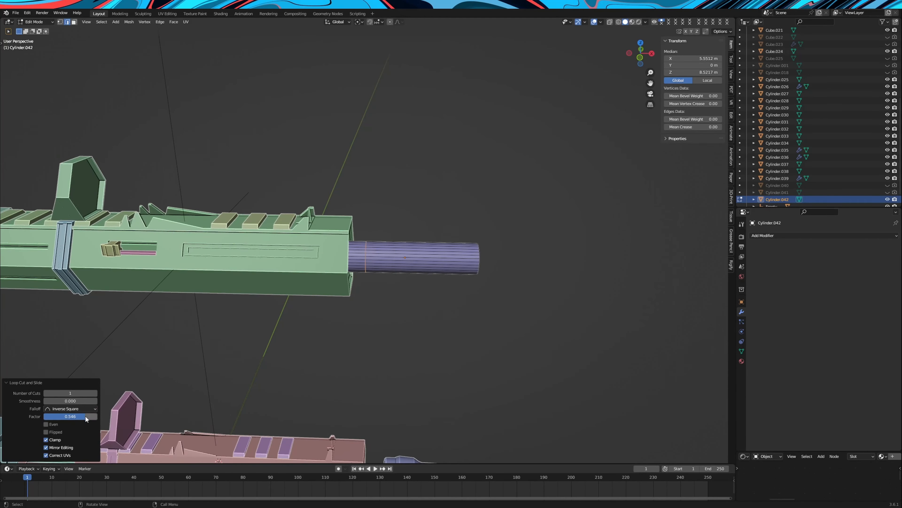
Cut a second edge loop around the tube, slid from the middle of its front section back towards the body
{"action": "scroll", "coordinate": [439, 322], "scroll_direction": "down", "scroll_amount": 5}
{"action": "scroll", "coordinate": [404, 269], "scroll_direction": "up", "scroll_amount": 5}
{"action": "left_click", "coordinate": [406, 251]}
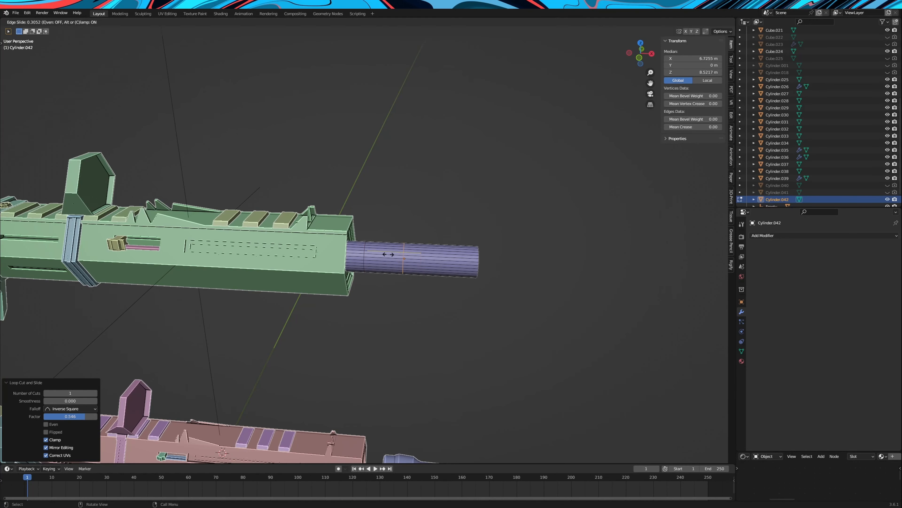
{"action": "left_click", "coordinate": [389, 253]}
{"action": "scroll", "coordinate": [409, 256], "scroll_direction": "up", "scroll_amount": 4}
{"action": "mouse_move", "coordinate": [413, 256]}
{"action": "middle_mouse_down"}
{"action": "mouse_move", "coordinate": [401, 254]}
{"action": "mouse_move", "coordinate": [411, 253]}
{"action": "middle_mouse_up"}
Add an edge loop between the two cuts at factor 0.602 and scale it by 1.293 to form a bulge
{"action": "key", "text": "ctrl+r"}
{"action": "left_click", "coordinate": [401, 248]}
{"action": "left_click", "coordinate": [370, 245]}
{"action": "scroll", "coordinate": [407, 276], "scroll_direction": "down", "scroll_amount": 5}
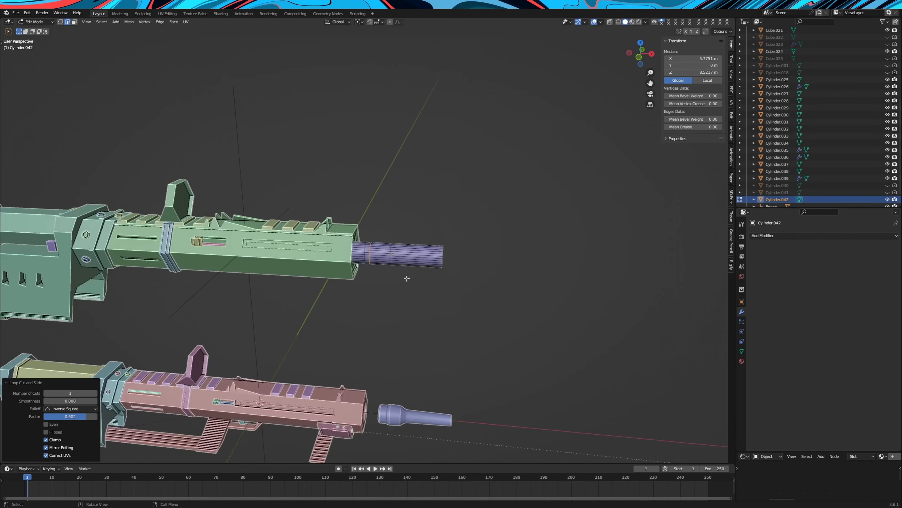
{"action": "scroll", "coordinate": [426, 307], "scroll_direction": "up", "scroll_amount": 4}
{"action": "key", "text": "s"}
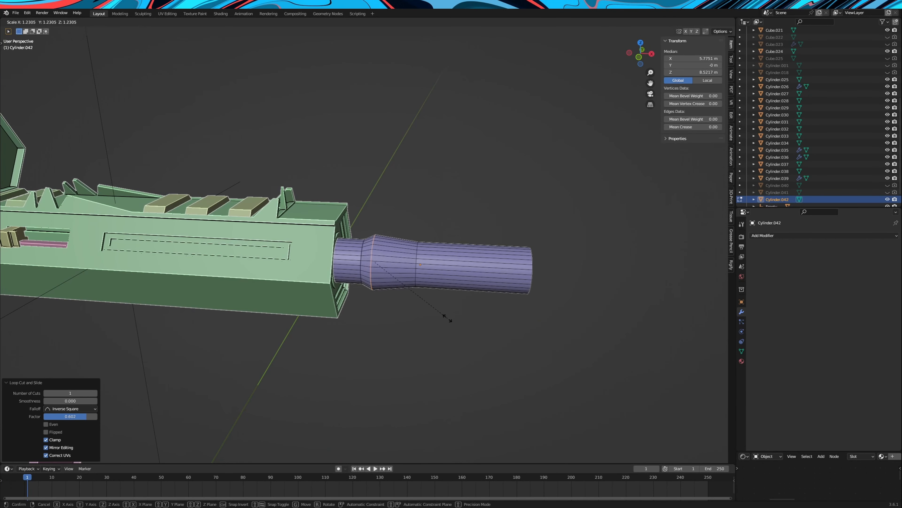
{"action": "left_click", "coordinate": [451, 322]}
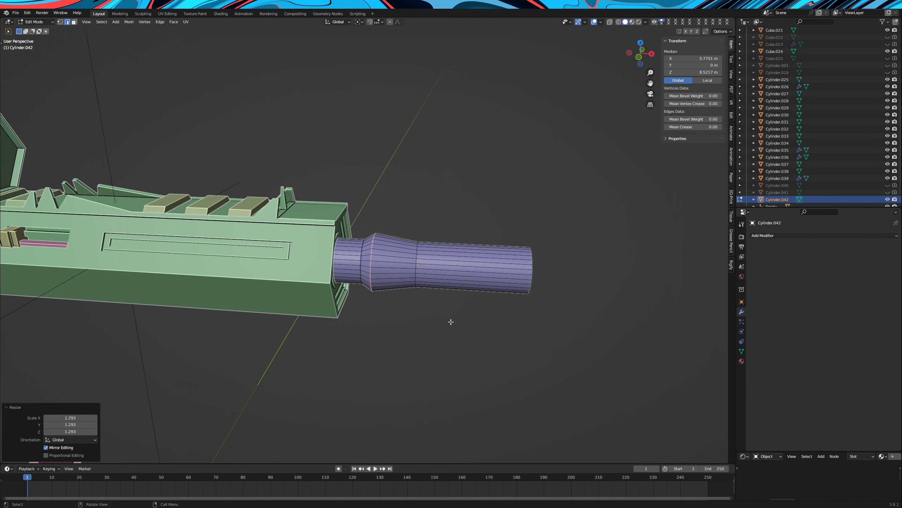
Add an edge loop on the bulge's front taper at factor -0.364 and scale it up by about 1.08
{"action": "key", "text": "ctrl+r"}
{"action": "left_click", "coordinate": [402, 236]}
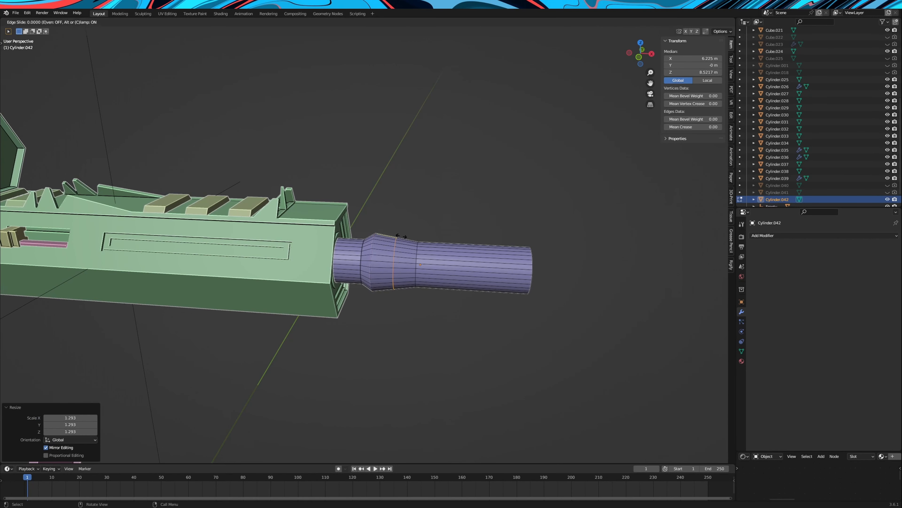
{"action": "left_click", "coordinate": [409, 237]}
{"action": "key", "text": "s"}
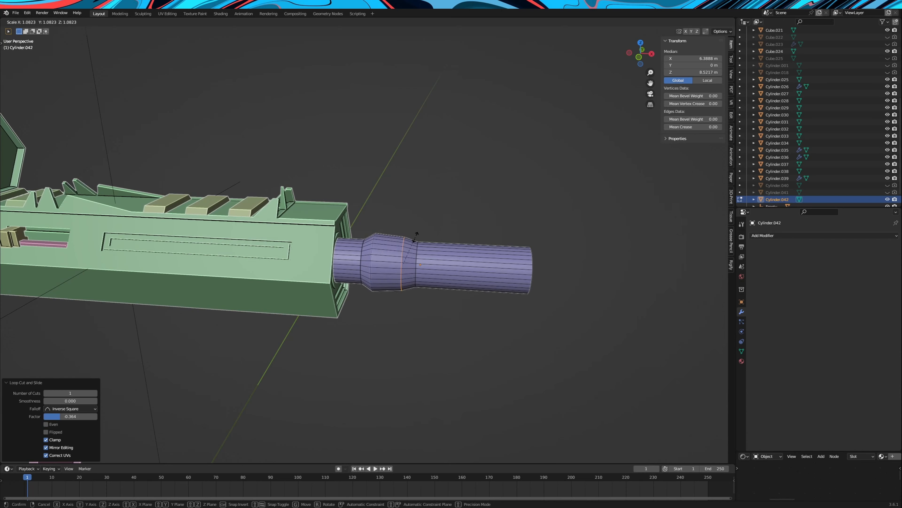
{"action": "left_click", "coordinate": [415, 237]}
Bevel the edge loop at the front foot of the bulge with a 0.0629 m width and increase its segments
{"action": "scroll", "coordinate": [415, 237], "scroll_direction": "down", "scroll_amount": 5}
{"action": "middle_click_drag", "start_coordinate": [415, 237], "coordinate": [404, 241]}
{"action": "scroll", "coordinate": [420, 258], "scroll_direction": "up", "scroll_amount": 6}
{"action": "left_click", "coordinate": [419, 262], "text": "alt"}
{"action": "key", "text": "ctrl+b"}
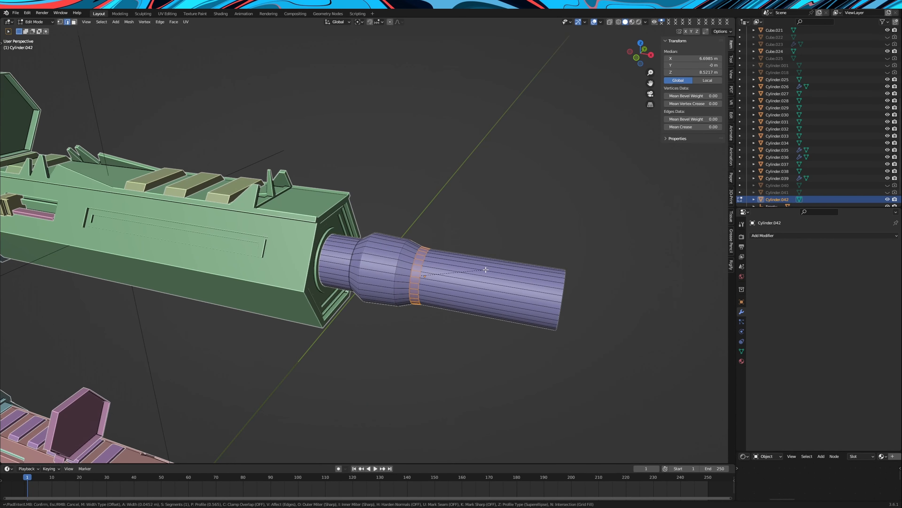
{"action": "left_click", "coordinate": [487, 271]}
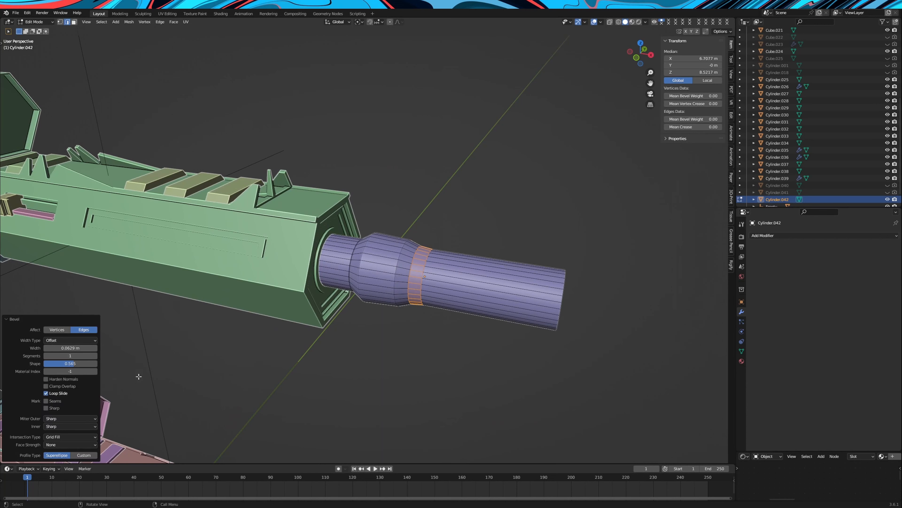
{"action": "left_click", "coordinate": [95, 356]}
{"action": "left_click", "coordinate": [95, 356]}
{"action": "left_click", "coordinate": [96, 355]}
{"action": "key", "text": "Tab"}
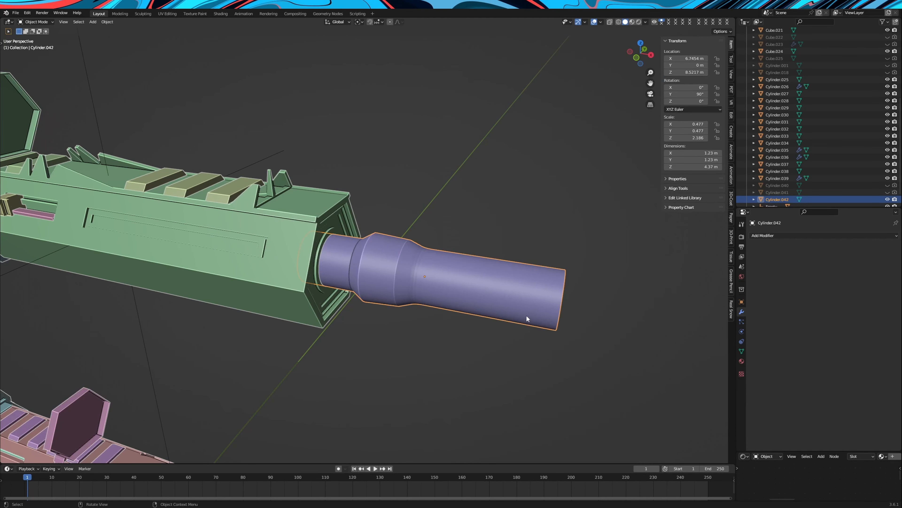
Apply smooth shading to the barrel tube
{"action": "right_click", "coordinate": [496, 304]}
{"action": "left_click", "coordinate": [496, 301]}
{"action": "scroll", "coordinate": [497, 299], "scroll_direction": "up", "scroll_amount": 1}
{"action": "right_click", "coordinate": [497, 298]}
{"action": "left_click", "coordinate": [492, 306]}
{"action": "scroll", "coordinate": [492, 306], "scroll_direction": "up", "scroll_amount": 1}
{"action": "middle_click_drag", "start_coordinate": [492, 306], "coordinate": [509, 293]}
{"action": "scroll", "coordinate": [482, 307], "scroll_direction": "down", "scroll_amount": 5}
{"action": "scroll", "coordinate": [487, 275], "scroll_direction": "down", "scroll_amount": 2}
{"action": "scroll", "coordinate": [508, 293], "scroll_direction": "up", "scroll_amount": 5}
Bevel another edge loop on the tube's bulge
{"action": "key", "text": "Tab"}
{"action": "left_click", "coordinate": [384, 274], "text": "alt"}
{"action": "key", "text": "ctrl+b"}
{"action": "left_click", "coordinate": [416, 270]}
{"action": "key", "text": "Tab"}
Reapply smooth shading to the tube with its newly beveled bulge
{"action": "middle_click_drag", "start_coordinate": [382, 270], "coordinate": [369, 264]}
{"action": "right_click", "coordinate": [388, 264]}
{"action": "left_click", "coordinate": [387, 271]}
{"action": "left_click", "coordinate": [475, 228]}
{"action": "mouse_move", "coordinate": [475, 227]}
{"action": "middle_mouse_down"}
{"action": "mouse_move", "coordinate": [488, 240]}
{"action": "mouse_move", "coordinate": [477, 259]}
{"action": "mouse_move", "coordinate": [485, 270]}
{"action": "mouse_move", "coordinate": [362, 167]}
{"action": "middle_mouse_up"}
{"action": "scroll", "coordinate": [488, 240], "scroll_direction": "down", "scroll_amount": 4}
Scale the tube's front end face by 0.802 to taper the tube
{"action": "key", "text": "Tab"}
{"action": "left_click", "coordinate": [76, 24]}
{"action": "mouse_move", "coordinate": [420, 271]}
{"action": "middle_mouse_down"}
{"action": "mouse_move", "coordinate": [445, 278]}
{"action": "mouse_move", "coordinate": [419, 285]}
{"action": "middle_mouse_up"}
{"action": "scroll", "coordinate": [446, 278], "scroll_direction": "down", "scroll_amount": 2}
{"action": "scroll", "coordinate": [419, 284], "scroll_direction": "up", "scroll_amount": 1}
{"action": "left_click", "coordinate": [425, 290]}
{"action": "key", "text": "s"}
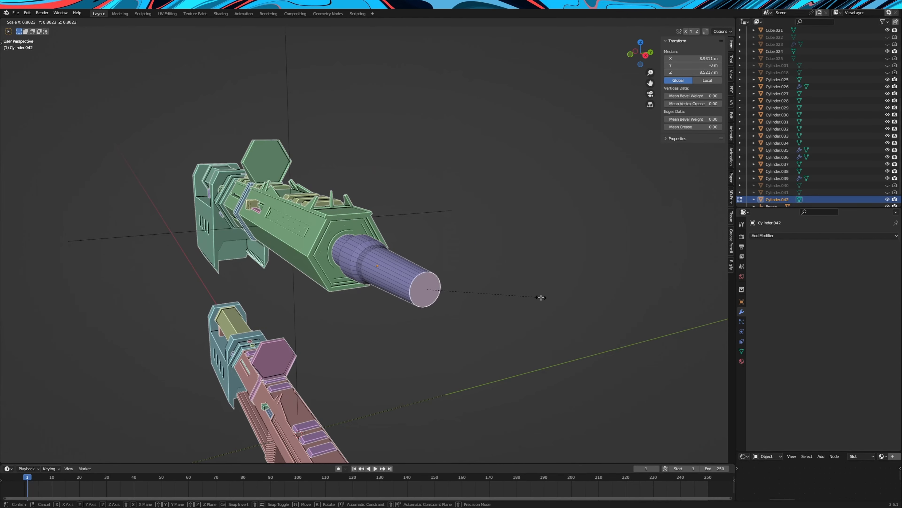
{"action": "left_click", "coordinate": [541, 297]}
Examine the tapered tube's shape against the hexagonal body from the side and the front
{"action": "middle_click_drag", "start_coordinate": [540, 298], "coordinate": [532, 319]}
{"action": "scroll", "coordinate": [525, 320], "scroll_direction": "up", "scroll_amount": 2}
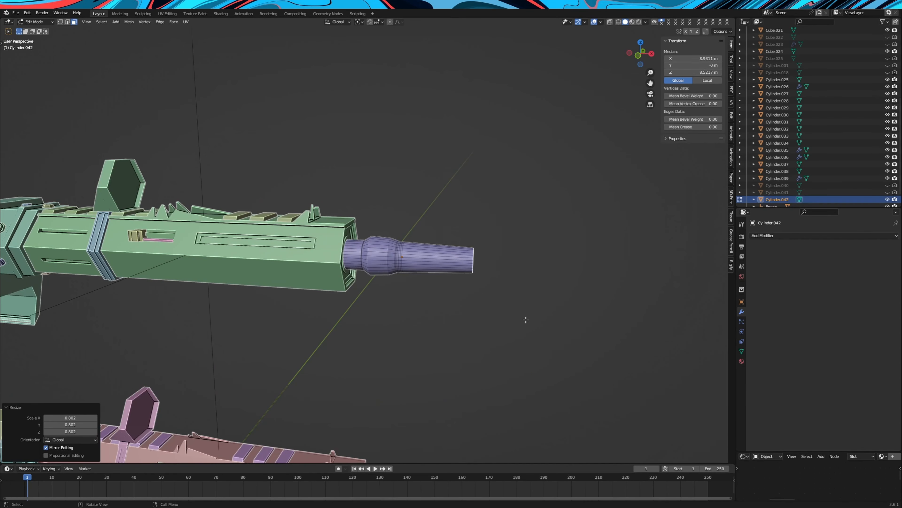
{"action": "scroll", "coordinate": [503, 288], "scroll_direction": "down", "scroll_amount": 4}
{"action": "scroll", "coordinate": [536, 283], "scroll_direction": "up", "scroll_amount": 1}
{"action": "key", "text": "Tab"}
{"action": "middle_click_drag", "start_coordinate": [538, 283], "coordinate": [456, 276]}
{"action": "left_click", "coordinate": [529, 282]}
{"action": "scroll", "coordinate": [529, 282], "scroll_direction": "down", "scroll_amount": 2}
{"action": "scroll", "coordinate": [500, 276], "scroll_direction": "up", "scroll_amount": 5}
{"action": "scroll", "coordinate": [500, 276], "scroll_direction": "down", "scroll_amount": 4}
Inset the tube's front end face twice, by 0.02793 m and by 0.05443 m
{"action": "key", "text": "Tab"}
{"action": "key", "text": "i"}
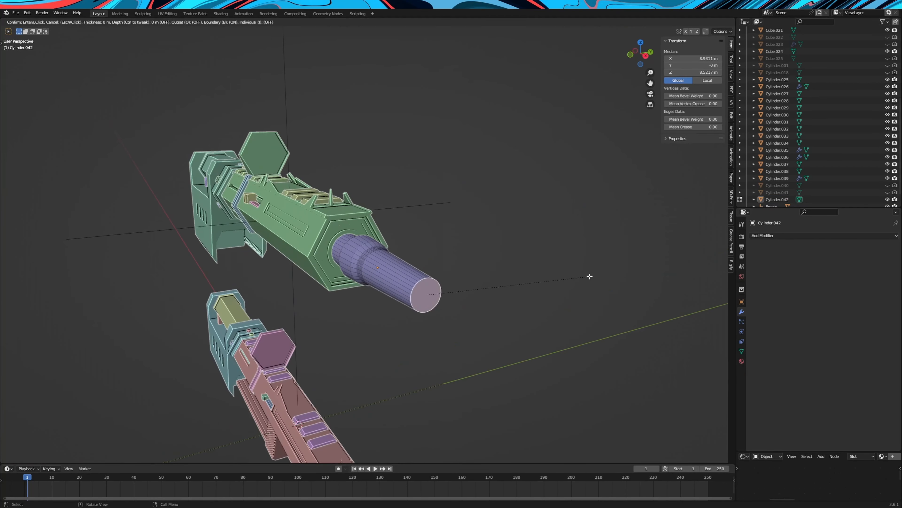
{"action": "left_click", "coordinate": [588, 277]}
{"action": "scroll", "coordinate": [587, 283], "scroll_direction": "up", "scroll_amount": 2}
{"action": "scroll", "coordinate": [586, 286], "scroll_direction": "up", "scroll_amount": 3}
{"action": "key", "text": "i"}
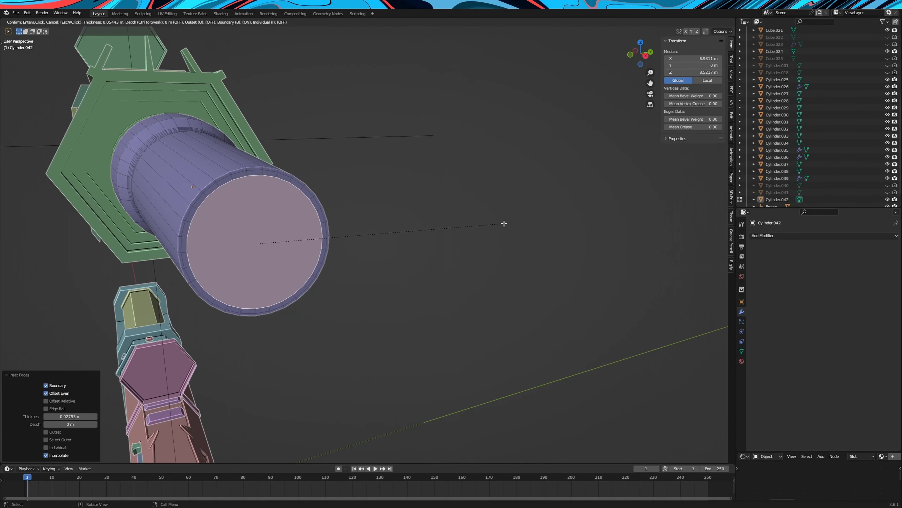
{"action": "left_click", "coordinate": [504, 224]}
Extrude the narrow ring of faces between the two insets at the tube's front end to shape the rim
{"action": "scroll", "coordinate": [489, 217], "scroll_direction": "down", "scroll_amount": 4}
{"action": "middle_click_drag", "start_coordinate": [476, 293], "coordinate": [456, 249], "text": "shift"}
{"action": "scroll", "coordinate": [411, 121], "scroll_direction": "down", "scroll_amount": 2}
{"action": "scroll", "coordinate": [455, 249], "scroll_direction": "up", "scroll_amount": 4}
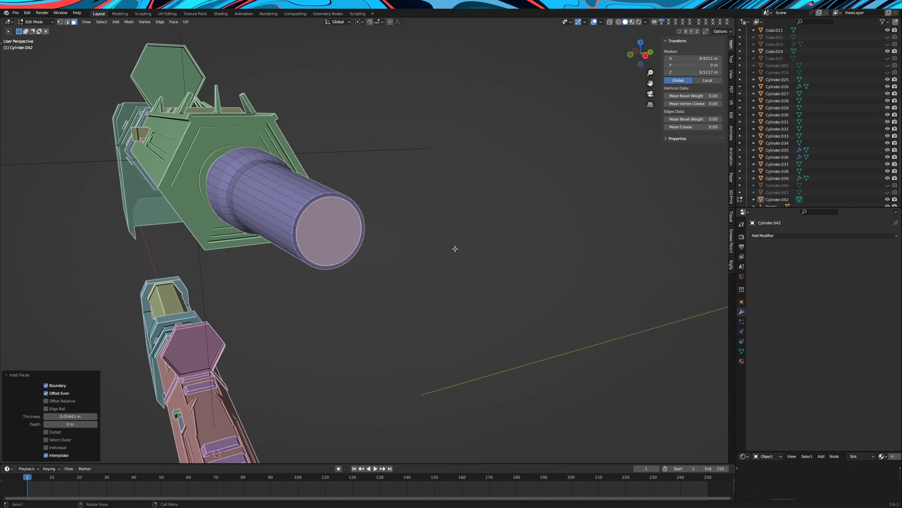
{"action": "scroll", "coordinate": [456, 249], "scroll_direction": "up", "scroll_amount": 4}
{"action": "left_click", "coordinate": [292, 145], "text": "alt"}
{"action": "left_click", "coordinate": [302, 145], "text": "alt"}
{"action": "key", "text": "e"}
{"action": "left_click", "coordinate": [472, 271]}
{"action": "middle_click_drag", "start_coordinate": [341, 204], "coordinate": [383, 199]}
{"action": "scroll", "coordinate": [383, 199], "scroll_direction": "down", "scroll_amount": 6}
{"action": "middle_click_drag", "start_coordinate": [433, 356], "coordinate": [441, 325], "text": "shift"}
{"action": "scroll", "coordinate": [441, 320], "scroll_direction": "up", "scroll_amount": 8}
{"action": "middle_click_drag", "start_coordinate": [439, 177], "coordinate": [470, 258], "text": "shift"}
{"action": "key", "text": "e"}
{"action": "left_click", "coordinate": [464, 258]}
Inset the tube's inner end face again and extrude it to shape the bore opening
{"action": "key", "text": "Tab"}
{"action": "key", "text": "Tab"}
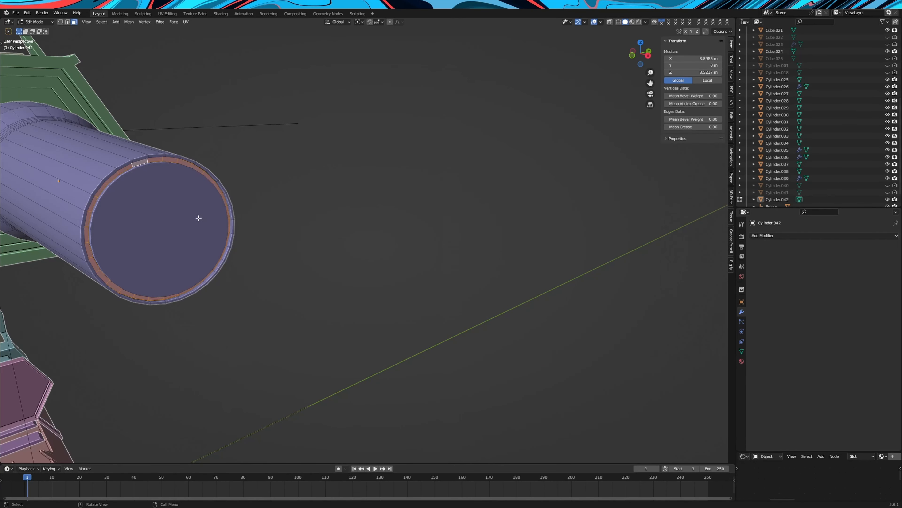
{"action": "left_click", "coordinate": [199, 219]}
{"action": "scroll", "coordinate": [320, 213], "scroll_direction": "down", "scroll_amount": 5}
{"action": "key", "text": "i"}
{"action": "left_click", "coordinate": [498, 211]}
{"action": "key", "text": "e"}
{"action": "key", "text": "Tab"}
Cut an edge loop around the hexagonal barrel body between the side slot and the muzzle
{"action": "key", "text": "ctrl+r"}
{"action": "left_click", "coordinate": [336, 134]}
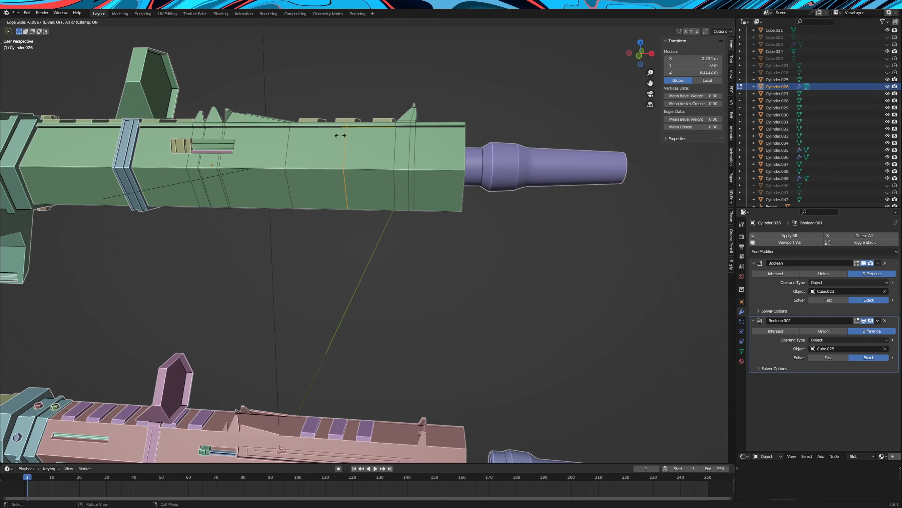
{"action": "left_click", "coordinate": [340, 135]}
Inset the body's lower side face next to the new loop and scale the inset face along X
{"action": "scroll", "coordinate": [352, 160], "scroll_direction": "up", "scroll_amount": 3}
{"action": "left_click", "coordinate": [351, 160]}
{"action": "key", "text": "i"}
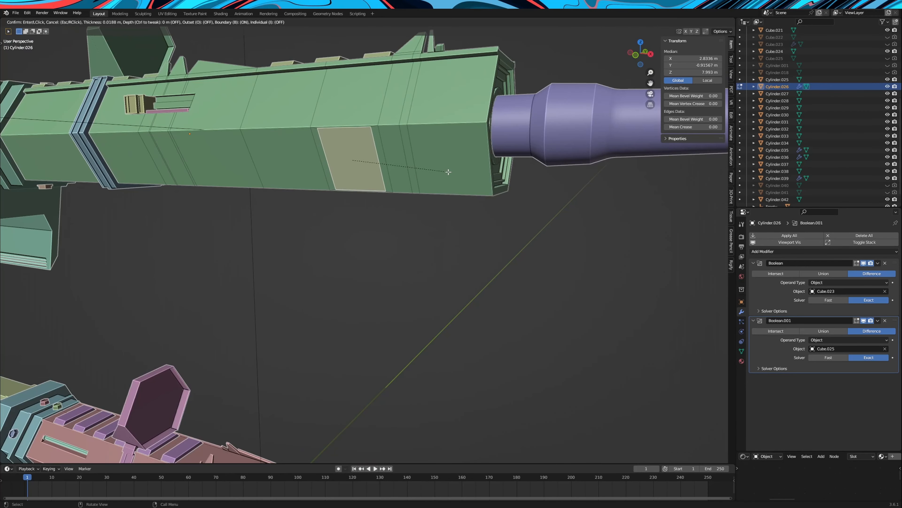
{"action": "left_click", "coordinate": [448, 172]}
{"action": "key", "text": "s"}
{"action": "key", "text": "x"}
{"action": "left_click", "coordinate": [484, 171]}
Extrude the inset face outward by 0.11642 m and extrude it outward a second time to raise a block
{"action": "mouse_move", "coordinate": [485, 171]}
{"action": "middle_mouse_down"}
{"action": "mouse_move", "coordinate": [488, 147]}
{"action": "mouse_move", "coordinate": [501, 157]}
{"action": "mouse_move", "coordinate": [473, 164]}
{"action": "middle_mouse_up"}
{"action": "key", "text": "e"}
{"action": "left_click", "coordinate": [476, 160]}
{"action": "scroll", "coordinate": [475, 160], "scroll_direction": "down", "scroll_amount": 4}
{"action": "scroll", "coordinate": [473, 164], "scroll_direction": "up", "scroll_amount": 4}
{"action": "key", "text": "e"}
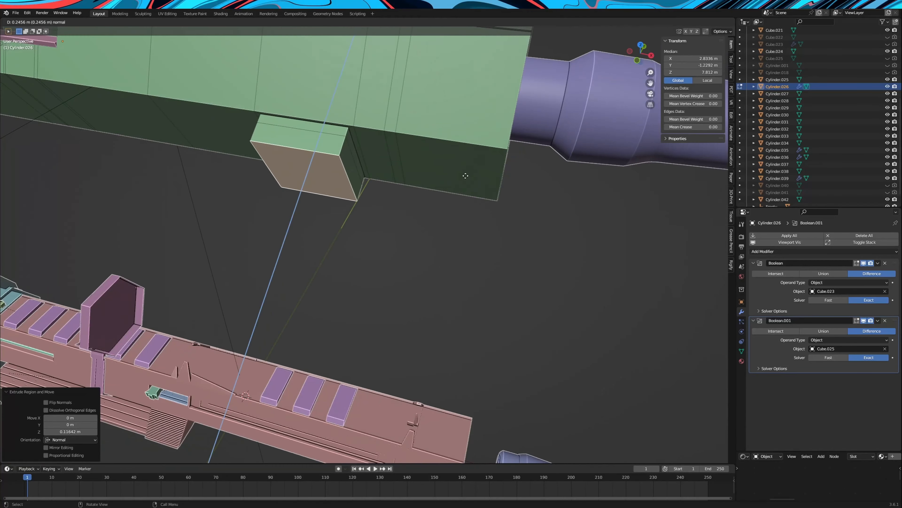
{"action": "left_click", "coordinate": [344, 157]}
Extrude the block's front face 1.1637 m towards the muzzle
{"action": "scroll", "coordinate": [344, 156], "scroll_direction": "down", "scroll_amount": 3}
{"action": "key", "text": "e"}
{"action": "middle_click_drag", "start_coordinate": [347, 156], "coordinate": [415, 155]}
{"action": "left_click", "coordinate": [386, 156]}
{"action": "scroll", "coordinate": [386, 155], "scroll_direction": "down", "scroll_amount": 4}
{"action": "scroll", "coordinate": [391, 156], "scroll_direction": "up", "scroll_amount": 4}
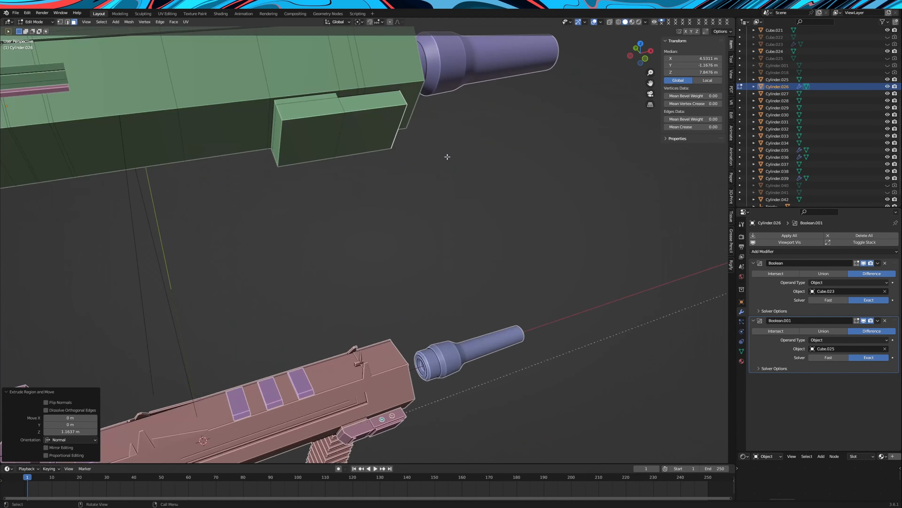
Extrude the two upper side faces of the block outward by about 0.1 m
{"action": "middle_click_drag", "start_coordinate": [313, 153], "coordinate": [407, 115]}
{"action": "left_click", "coordinate": [316, 154]}
{"action": "left_click", "coordinate": [376, 129]}
{"action": "middle_click_drag", "start_coordinate": [471, 116], "coordinate": [447, 133]}
{"action": "key", "text": "e"}
{"action": "left_click", "coordinate": [449, 161]}
{"action": "middle_click_drag", "start_coordinate": [107, 441], "coordinate": [125, 414]}
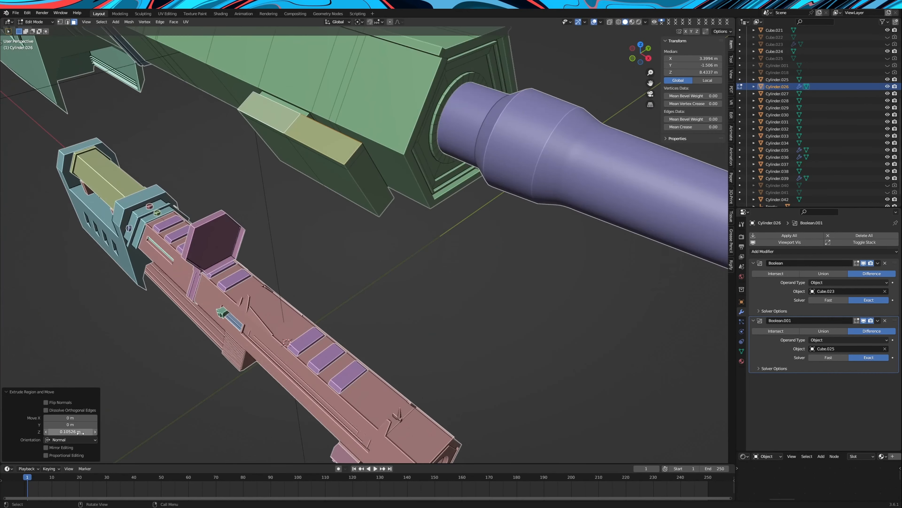
Extrude the block's opposite, lower side faces outward by 0.1 m
{"action": "middle_click_drag", "start_coordinate": [359, 327], "coordinate": [462, 228]}
{"action": "left_click", "coordinate": [397, 139]}
{"action": "left_click", "coordinate": [377, 171], "text": "shift"}
{"action": "key", "text": "e"}
{"action": "left_click", "coordinate": [483, 175]}
{"action": "key", "text": "Return"}
{"action": "middle_click_drag", "start_coordinate": [401, 249], "coordinate": [355, 284]}
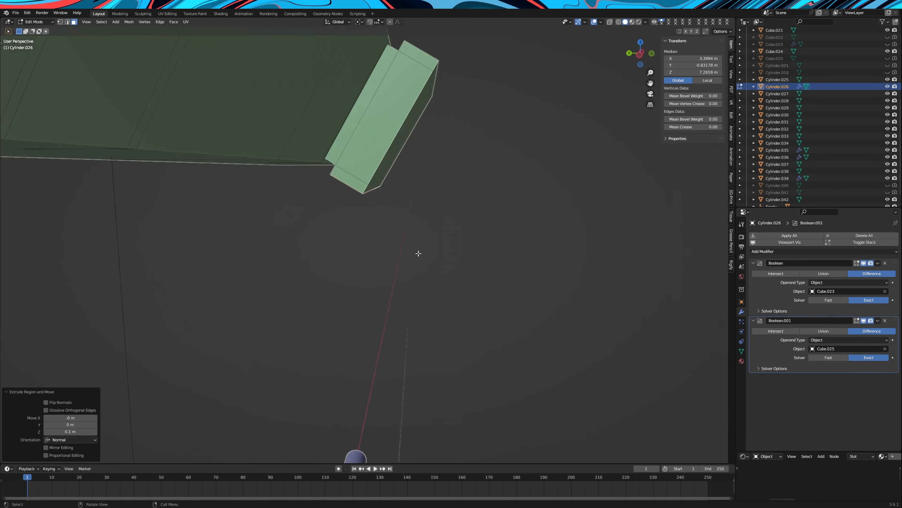
Shift the edge at the lower corner of the side block's rear end along X
{"action": "key", "text": "Tab"}
{"action": "scroll", "coordinate": [355, 284], "scroll_direction": "down", "scroll_amount": 5}
{"action": "middle_click_drag", "start_coordinate": [291, 235], "coordinate": [353, 221]}
{"action": "scroll", "coordinate": [352, 221], "scroll_direction": "up", "scroll_amount": 4}
{"action": "key", "text": "Tab"}
{"action": "left_click", "coordinate": [311, 144]}
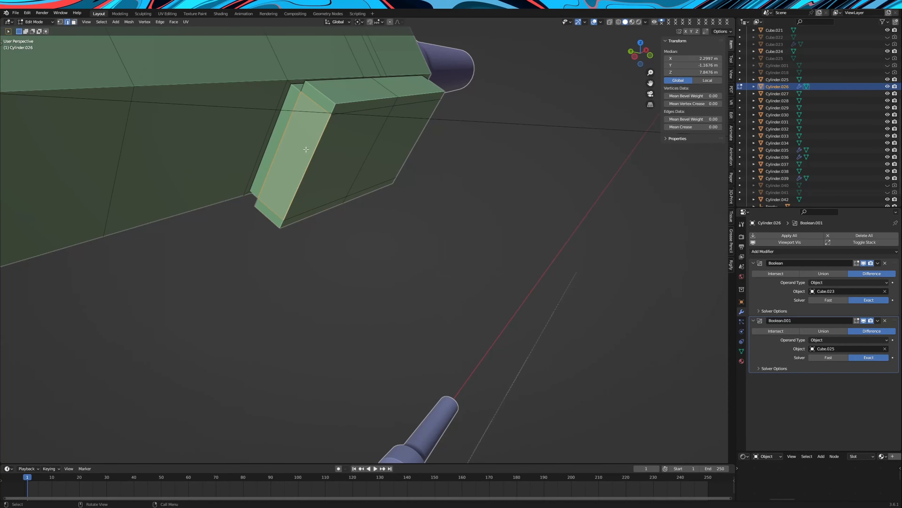
{"action": "left_click", "coordinate": [285, 223], "text": "shift"}
{"action": "key", "text": "g"}
{"action": "key", "text": "x"}
{"action": "middle_click_drag", "start_coordinate": [286, 222], "coordinate": [368, 355]}
Move the block's outer rear vertical edge -0.12664 m along X to slant its rear end
{"action": "left_click", "coordinate": [348, 179]}
{"action": "scroll", "coordinate": [348, 179], "scroll_direction": "down", "scroll_amount": 5}
{"action": "key", "text": "g"}
{"action": "key", "text": "x"}
{"action": "left_click", "coordinate": [356, 354]}
{"action": "scroll", "coordinate": [314, 195], "scroll_direction": "up", "scroll_amount": 4}
Add a single vertical loop cut around the barrel body and block near the block's rear end, with slide factor 0.788
{"action": "key", "text": "ctrl+r"}
{"action": "middle_click_drag", "start_coordinate": [323, 175], "coordinate": [317, 143]}
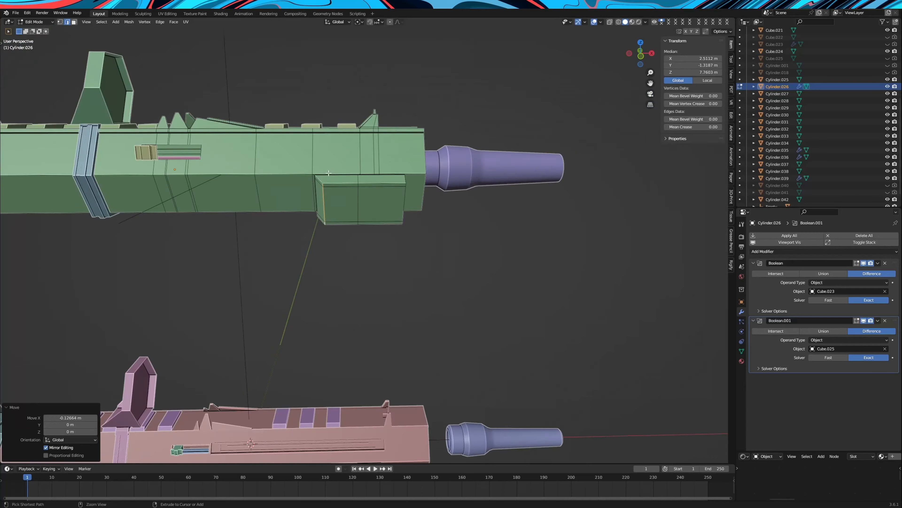
{"action": "key", "text": "ctrl+r"}
{"action": "left_click", "coordinate": [317, 143]}
{"action": "left_click", "coordinate": [309, 147]}
{"action": "scroll", "coordinate": [322, 145], "scroll_direction": "up", "scroll_amount": 2}
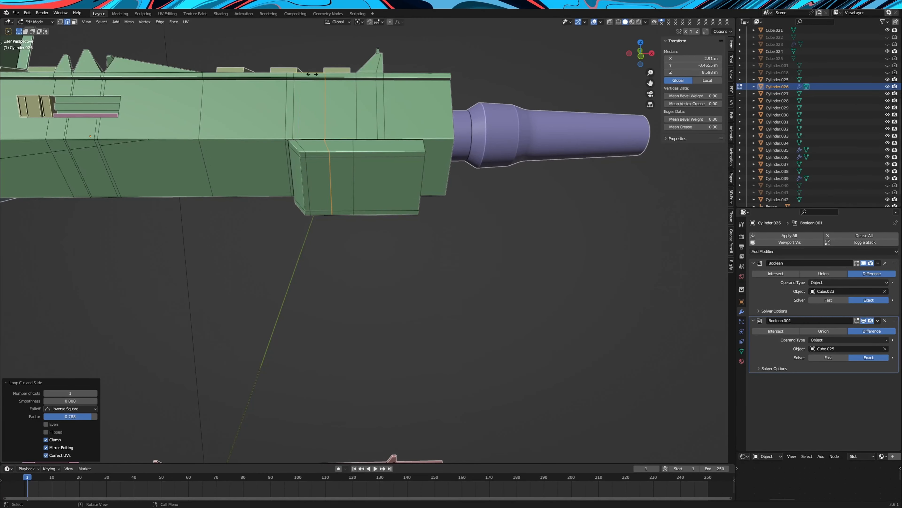
Extrude the block's selected side face and bevel its edges
{"action": "left_click", "coordinate": [75, 22]}
{"action": "left_click", "coordinate": [311, 185]}
{"action": "middle_click_drag", "start_coordinate": [341, 171], "coordinate": [497, 249]}
{"action": "key", "text": "e"}
{"action": "left_click", "coordinate": [403, 165]}
{"action": "key", "text": "ctrl+b"}
{"action": "left_click", "coordinate": [407, 165]}
Extrude the narrow strip faces along the block's rear and lower borders inward as an L-shaped groove
{"action": "scroll", "coordinate": [451, 312], "scroll_direction": "up", "scroll_amount": 3}
{"action": "left_click", "coordinate": [93, 356]}
{"action": "scroll", "coordinate": [445, 268], "scroll_direction": "down", "scroll_amount": 3}
{"action": "left_click", "coordinate": [310, 194]}
{"action": "key", "text": "e"}
{"action": "left_click", "coordinate": [502, 201]}
{"action": "key", "text": "Tab"}
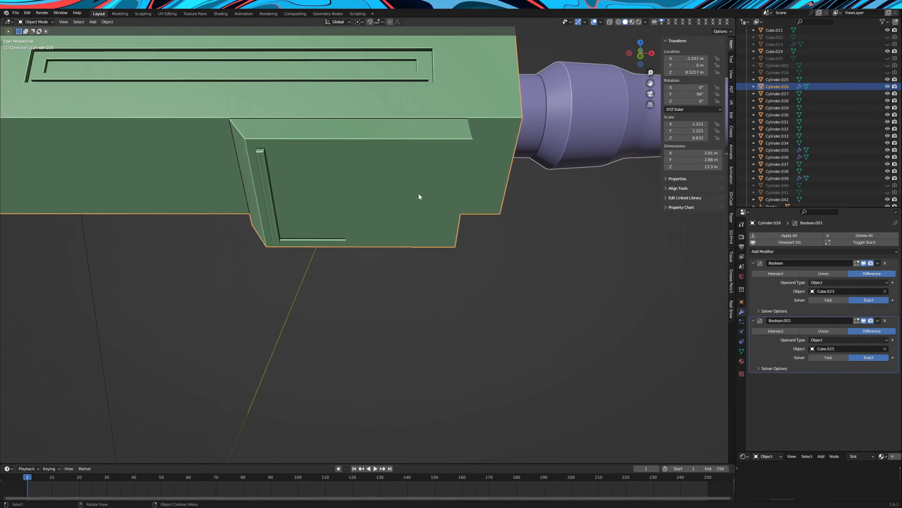
Inset a face at the block's muzzle end, scale the inset along X and shift it along Y
{"action": "scroll", "coordinate": [419, 193], "scroll_direction": "down", "scroll_amount": 5}
{"action": "middle_click_drag", "start_coordinate": [420, 193], "coordinate": [434, 231]}
{"action": "scroll", "coordinate": [431, 213], "scroll_direction": "up", "scroll_amount": 5}
{"action": "key", "text": "Tab"}
{"action": "left_click", "coordinate": [418, 205]}
{"action": "key", "text": "i"}
{"action": "left_click", "coordinate": [516, 223]}
{"action": "key", "text": "s"}
{"action": "key", "text": "x"}
{"action": "left_click", "coordinate": [540, 224]}
{"action": "key", "text": "g"}
{"action": "key", "text": "y"}
{"action": "left_click", "coordinate": [540, 225]}
Scale the inset face on the block's upper side along X and extrude it inward 0.013137 m
{"action": "middle_click_drag", "start_coordinate": [540, 225], "coordinate": [514, 306]}
{"action": "left_click", "coordinate": [546, 321]}
{"action": "scroll", "coordinate": [547, 320], "scroll_direction": "up", "scroll_amount": 2}
{"action": "key", "text": "s"}
{"action": "key", "text": "x"}
{"action": "left_click", "coordinate": [601, 300]}
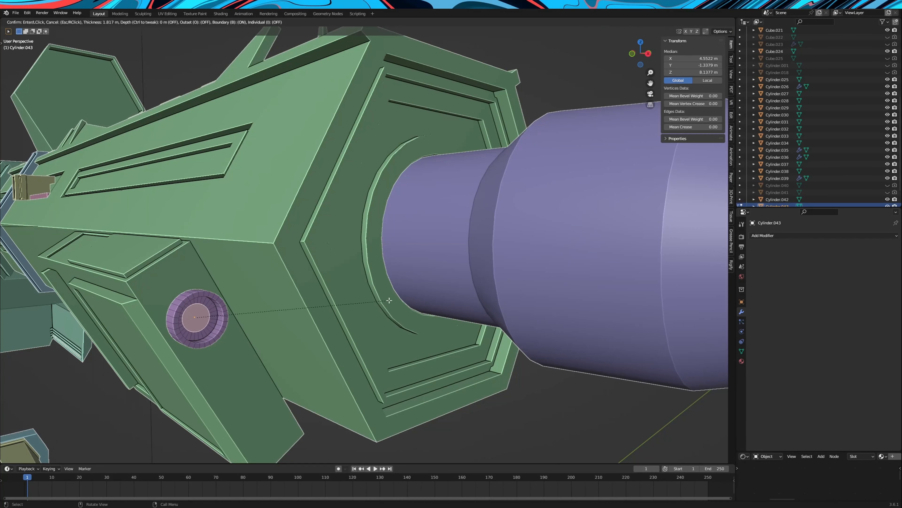
{"action": "left_click", "coordinate": [369, 306]}
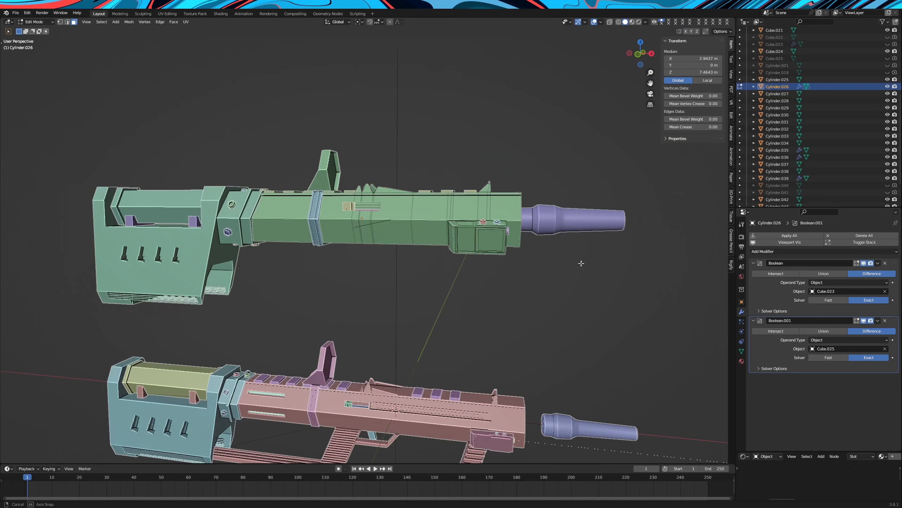
Extrude the underside face below the side block 2.3433 m downward to form a front grip
{"action": "key", "text": "e"}
{"action": "left_click", "coordinate": [526, 241]}
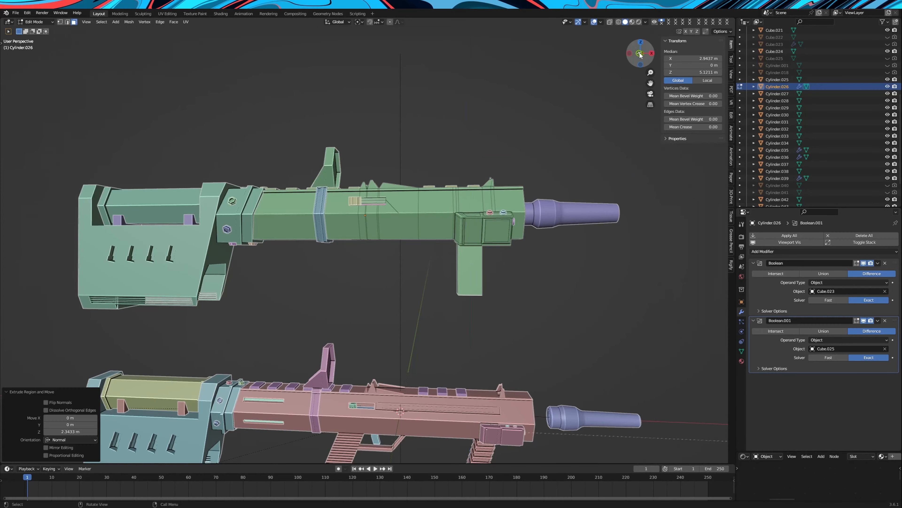
Lower the front grip's end face along Z and move it about -0.78 m along X to slant the grip
{"action": "key", "text": "g"}
{"action": "key", "text": "z"}
{"action": "left_click", "coordinate": [520, 261]}
{"action": "key", "text": "g"}
{"action": "key", "text": "x"}
{"action": "left_click", "coordinate": [501, 261]}
Add 15 evenly spaced loop cuts across the front grip
{"action": "middle_click_drag", "start_coordinate": [501, 261], "coordinate": [466, 260]}
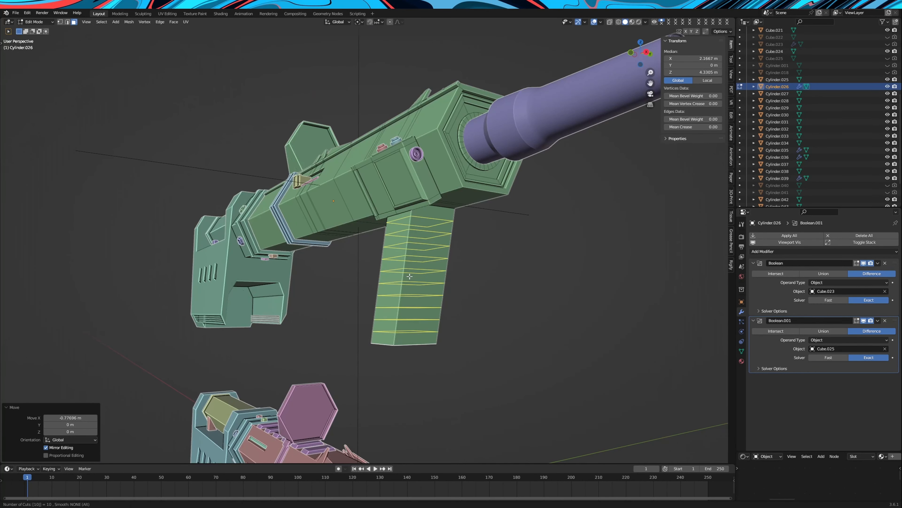
{"action": "type", "text": "15"}
{"action": "left_click", "coordinate": [410, 276]}
{"action": "right_click", "coordinate": [410, 276]}
{"action": "mouse_move", "coordinate": [409, 276]}
{"action": "middle_mouse_down"}
{"action": "mouse_move", "coordinate": [377, 278]}
{"action": "mouse_move", "coordinate": [408, 262]}
{"action": "middle_mouse_up"}
Extrude alternating face rings of the front grip outward with a 1.193 scale in X and Y, and inset them 0.06311 m
{"action": "left_click", "coordinate": [74, 23]}
{"action": "scroll", "coordinate": [405, 310], "scroll_direction": "down", "scroll_amount": 4}
{"action": "middle_click_drag", "start_coordinate": [405, 310], "coordinate": [410, 330]}
{"action": "scroll", "coordinate": [409, 283], "scroll_direction": "up", "scroll_amount": 5}
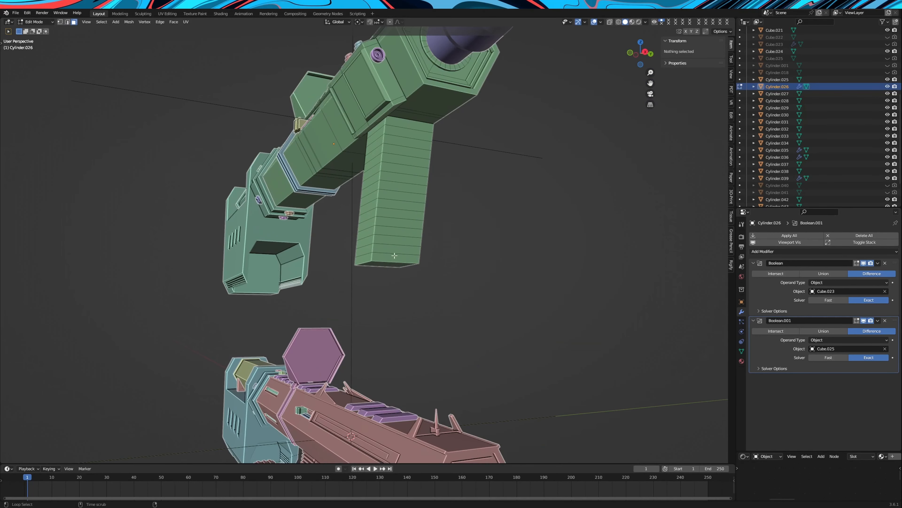
{"action": "left_click", "coordinate": [385, 140], "text": "alt+shift"}
{"action": "middle_click_drag", "start_coordinate": [385, 140], "coordinate": [494, 269]}
{"action": "key", "text": "e"}
{"action": "key", "text": "s"}
{"action": "key", "text": "shift+z"}
{"action": "left_click", "coordinate": [511, 262]}
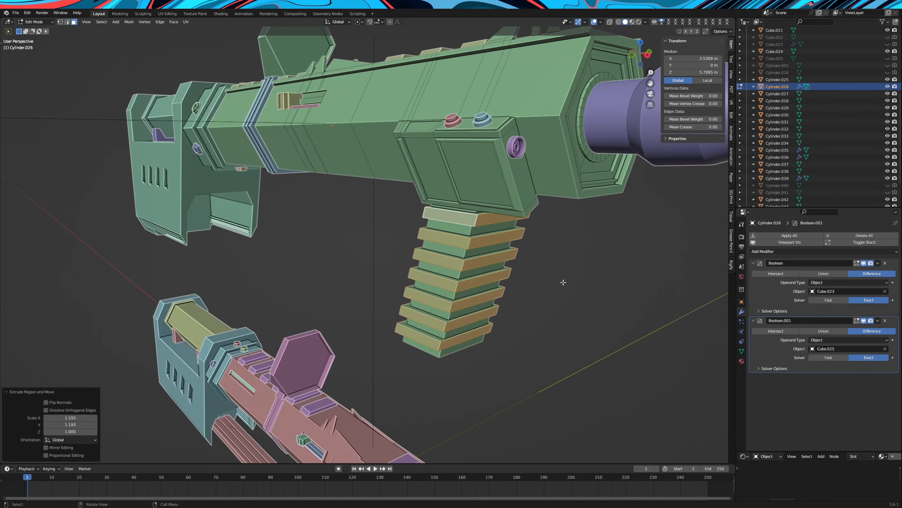
{"action": "left_click", "coordinate": [626, 308]}
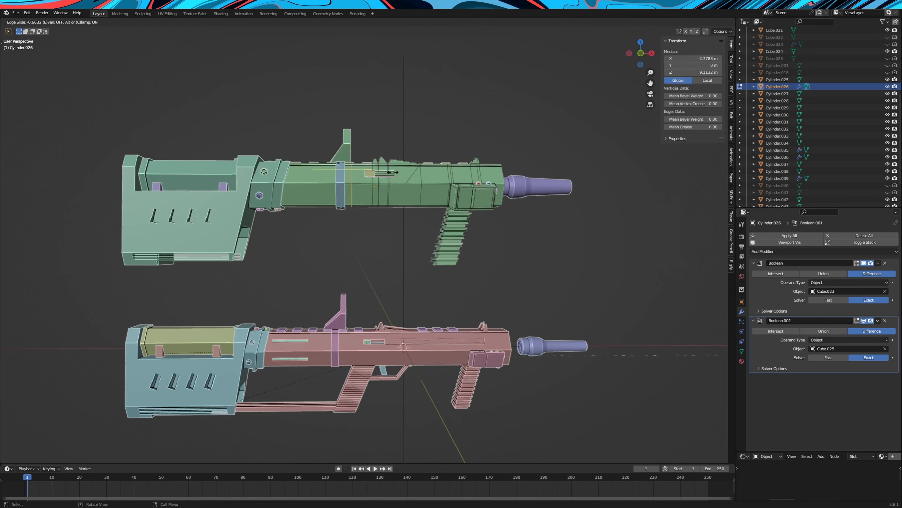
Extrude an underside face of the barrel body downward as a rear grip and shift its end backwards along X
{"action": "scroll", "coordinate": [402, 177], "scroll_direction": "up", "scroll_amount": 5}
{"action": "mouse_move", "coordinate": [419, 185]}
{"action": "middle_mouse_down"}
{"action": "mouse_move", "coordinate": [402, 177]}
{"action": "mouse_move", "coordinate": [411, 185]}
{"action": "middle_mouse_up"}
{"action": "left_click", "coordinate": [641, 52]}
{"action": "scroll", "coordinate": [529, 194], "scroll_direction": "up", "scroll_amount": 3}
{"action": "key", "text": "e"}
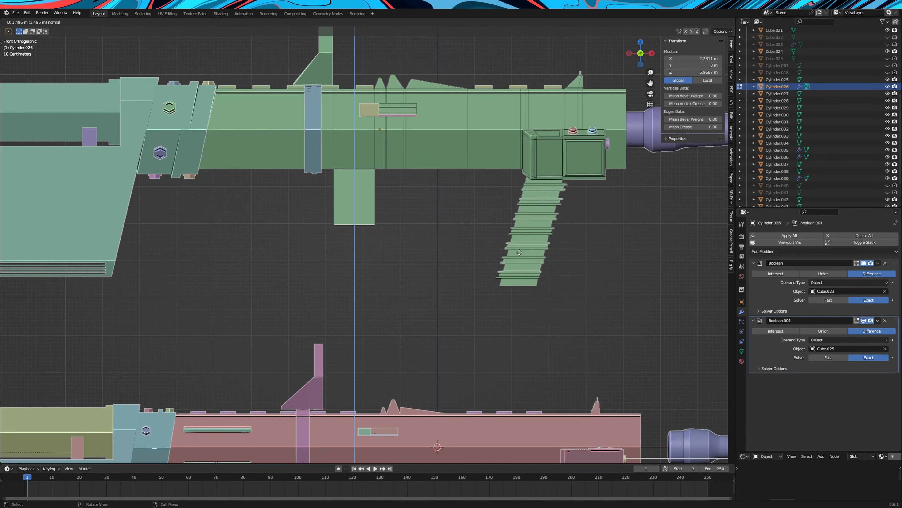
{"action": "left_click", "coordinate": [508, 305]}
{"action": "key", "text": "g"}
{"action": "key", "text": "x"}
{"action": "left_click", "coordinate": [478, 303]}
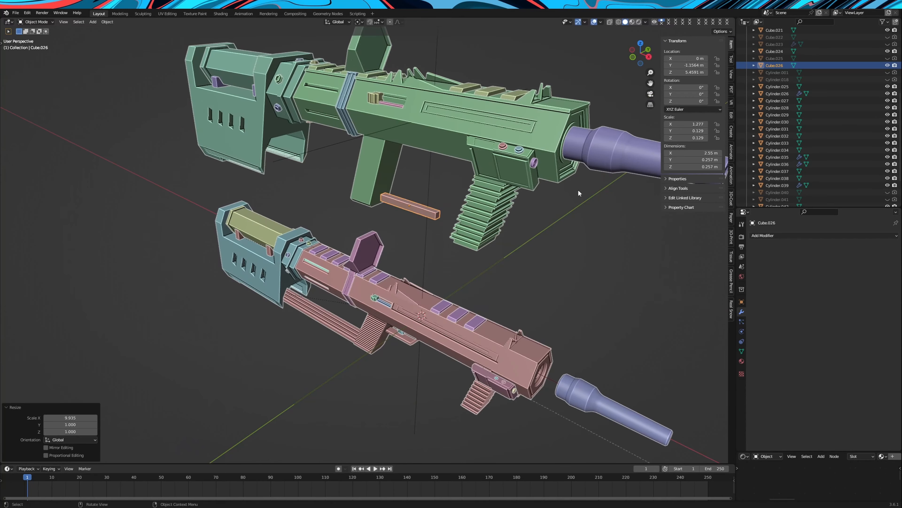
Position the long box beside the rear grip, moving it along X and 0.4791 m along Y
{"action": "key", "text": "g"}
{"action": "key", "text": "x"}
{"action": "left_click", "coordinate": [527, 179]}
{"action": "middle_click_drag", "start_coordinate": [528, 178], "coordinate": [497, 183]}
{"action": "key", "text": "g"}
{"action": "key", "text": "y"}
{"action": "left_click", "coordinate": [489, 170]}
{"action": "scroll", "coordinate": [519, 209], "scroll_direction": "down", "scroll_amount": 6}
{"action": "scroll", "coordinate": [497, 183], "scroll_direction": "up", "scroll_amount": 4}
Add a Mirror modifier to the box, mirroring it only on the Y axis about Empty.001
{"action": "left_click", "coordinate": [766, 235]}
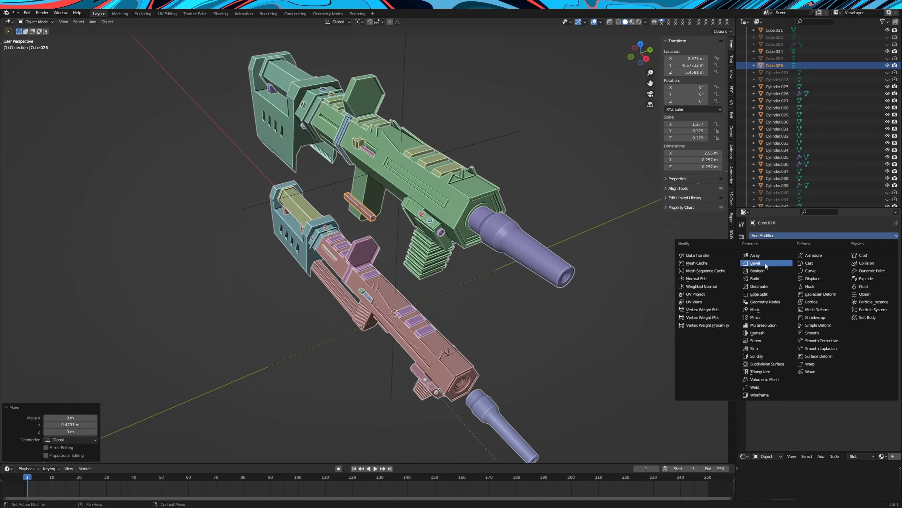
{"action": "left_click", "coordinate": [765, 313]}
{"action": "left_click", "coordinate": [403, 75]}
{"action": "middle_click_drag", "start_coordinate": [404, 76], "coordinate": [439, 64]}
{"action": "left_click", "coordinate": [822, 274]}
{"action": "left_click", "coordinate": [848, 274]}
Flatten the mirrored bars to a Z scale of 0.066 and raise them to Z 7.2635 m beneath the barrel body
{"action": "scroll", "coordinate": [539, 238], "scroll_direction": "up", "scroll_amount": 4}
{"action": "key", "text": "g"}
{"action": "key", "text": "z"}
{"action": "left_click", "coordinate": [540, 174]}
{"action": "middle_click_drag", "start_coordinate": [540, 174], "coordinate": [545, 207]}
{"action": "scroll", "coordinate": [567, 245], "scroll_direction": "up", "scroll_amount": 3}
{"action": "key", "text": "s"}
{"action": "key", "text": "z"}
{"action": "left_click", "coordinate": [487, 192]}
{"action": "middle_click_drag", "start_coordinate": [487, 192], "coordinate": [462, 202]}
{"action": "key", "text": "g"}
{"action": "key", "text": "z"}
{"action": "left_click", "coordinate": [443, 205]}
Add an Array modifier to the bars with count 9 and relative offset X 0, Y 0, Z -2
{"action": "left_click", "coordinate": [779, 252]}
{"action": "left_click", "coordinate": [755, 271]}
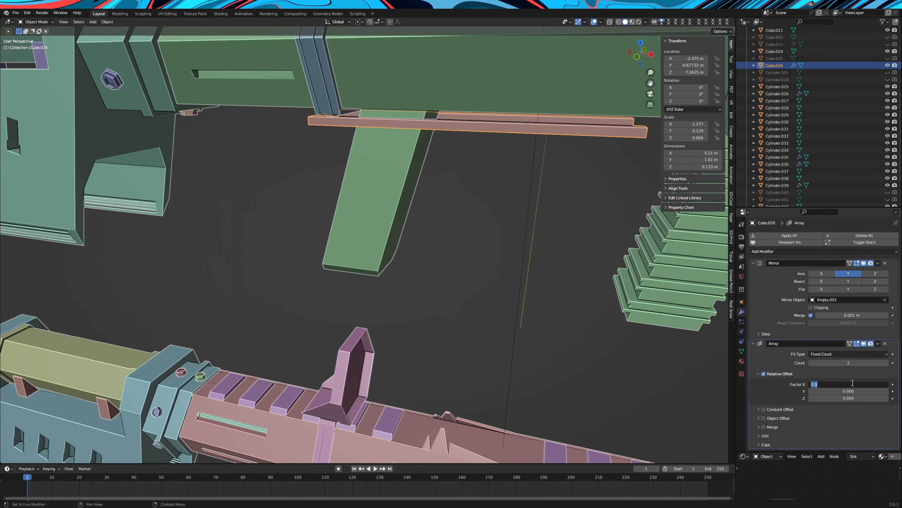
{"action": "left_click", "coordinate": [887, 365]}
Set the bar array's count to 10 and scale the bars by 0.824 along Z
{"action": "left_click", "coordinate": [888, 365]}
{"action": "left_click", "coordinate": [887, 365]}
{"action": "left_click", "coordinate": [887, 364]}
{"action": "left_click", "coordinate": [887, 365]}
{"action": "double_click", "coordinate": [888, 365]}
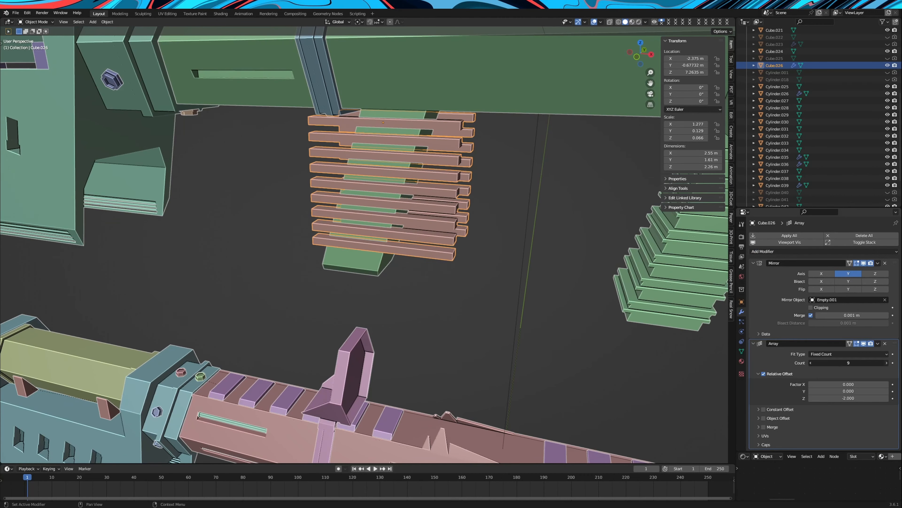
{"action": "left_click", "coordinate": [887, 365]}
{"action": "middle_click_drag", "start_coordinate": [565, 306], "coordinate": [592, 295]}
{"action": "key", "text": "s"}
{"action": "key", "text": "z"}
{"action": "right_click", "coordinate": [556, 269]}
{"action": "left_click", "coordinate": [810, 363]}
{"action": "middle_click_drag", "start_coordinate": [569, 257], "coordinate": [552, 255]}
{"action": "key", "text": "s"}
{"action": "key", "text": "z"}
{"action": "left_click", "coordinate": [521, 233]}
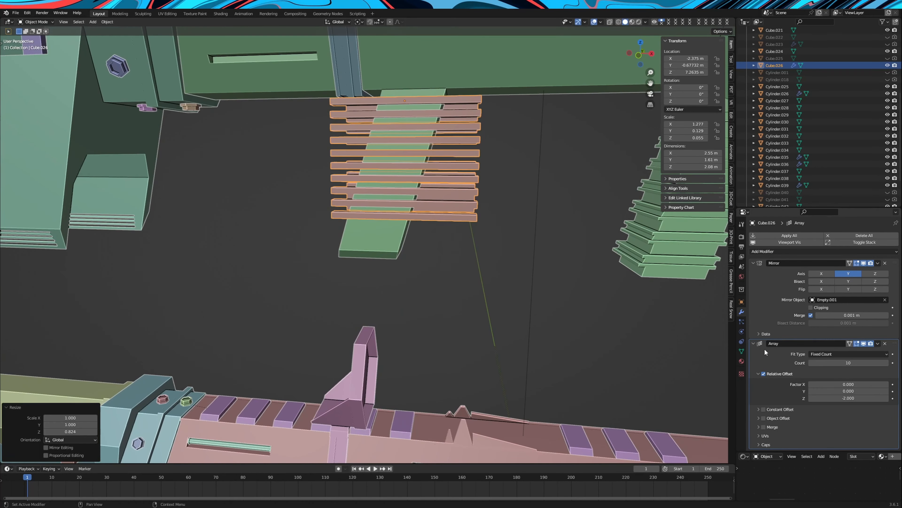
Increase the bar array's count further and thin the bars to a Z scale of 0.053
{"action": "left_click", "coordinate": [887, 363]}
{"action": "middle_click_drag", "start_coordinate": [565, 303], "coordinate": [578, 301]}
{"action": "key", "text": "s"}
{"action": "key", "text": "z"}
{"action": "left_click", "coordinate": [567, 295]}
Convert the mirrored, arrayed bars to a mesh
{"action": "middle_click_drag", "start_coordinate": [457, 272], "coordinate": [491, 281]}
{"action": "right_click", "coordinate": [430, 238]}
{"action": "left_click", "coordinate": [433, 241]}
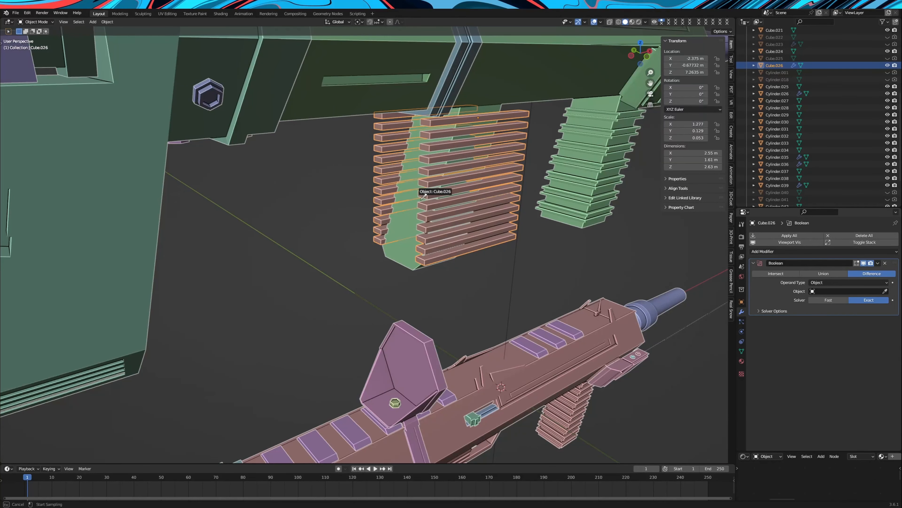
{"action": "key", "text": "Escape"}
Add a Boolean modifier set to Difference to the barrel body, using the bar stack Cube.026 as the cutting object
{"action": "left_click", "coordinate": [405, 192]}
{"action": "left_click", "coordinate": [784, 252]}
{"action": "left_click", "coordinate": [767, 283]}
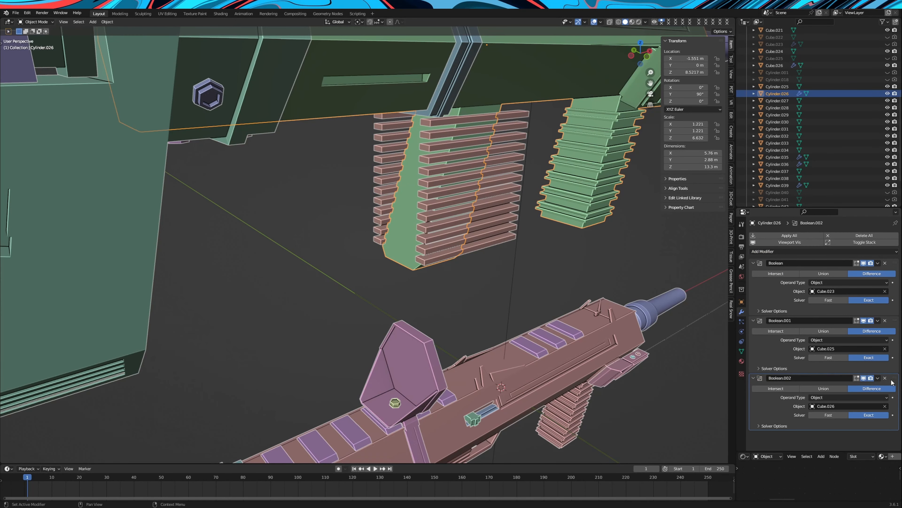
Replace the bar stack with a new cube and scale it into a slim block for a connecting bar
{"action": "right_click", "coordinate": [458, 328]}
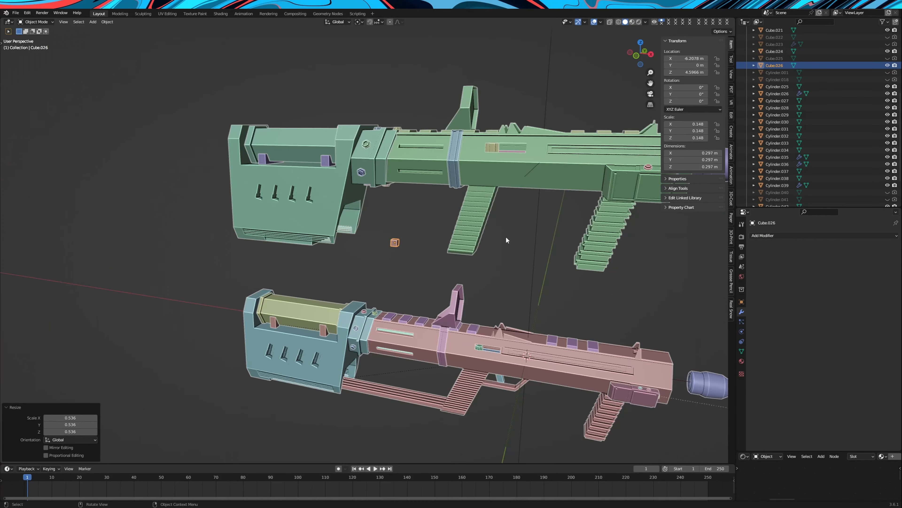
{"action": "middle_click_drag", "start_coordinate": [506, 241], "coordinate": [525, 275]}
{"action": "key", "text": "s"}
{"action": "key", "text": "x"}
{"action": "key", "text": "y"}
{"action": "left_click", "coordinate": [497, 252]}
{"action": "key", "text": "s"}
{"action": "key", "text": "x"}
{"action": "left_click", "coordinate": [139, 298]}
{"action": "middle_click_drag", "start_coordinate": [544, 310], "coordinate": [484, 309]}
{"action": "key", "text": "s"}
{"action": "left_click", "coordinate": [527, 293]}
Position the slim block level with the rear grip's base and lengthen it along X
{"action": "key", "text": "g"}
{"action": "key", "text": "z"}
{"action": "left_click", "coordinate": [510, 307]}
{"action": "key", "text": "g"}
{"action": "key", "text": "x"}
{"action": "left_click", "coordinate": [448, 306]}
{"action": "key", "text": "s"}
{"action": "key", "text": "x"}
Stretch and shift the bar along X until it spans from the stock to the rear grip, about 6.55 m long
{"action": "left_click", "coordinate": [552, 313]}
{"action": "middle_click_drag", "start_coordinate": [551, 312], "coordinate": [478, 241]}
{"action": "key", "text": "s"}
{"action": "key", "text": "x"}
{"action": "left_click", "coordinate": [543, 306]}
{"action": "key", "text": "g"}
{"action": "key", "text": "x"}
{"action": "key", "text": "s"}
{"action": "key", "text": "x"}
{"action": "left_click", "coordinate": [501, 292]}
{"action": "left_click", "coordinate": [501, 256]}
{"action": "scroll", "coordinate": [501, 254], "scroll_direction": "down", "scroll_amount": 2}
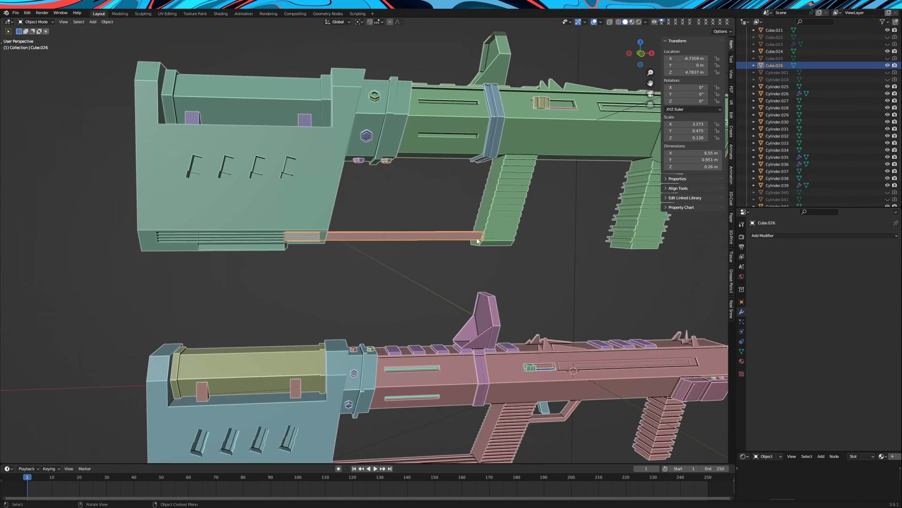
Add two Boolean Difference modifiers to the connecting bar, using Cylinder.026 and Cube.016 as the cutting objects
{"action": "scroll", "coordinate": [472, 245], "scroll_direction": "up", "scroll_amount": 3}
{"action": "left_click", "coordinate": [823, 235]}
{"action": "left_click", "coordinate": [772, 274]}
{"action": "left_click", "coordinate": [885, 292]}
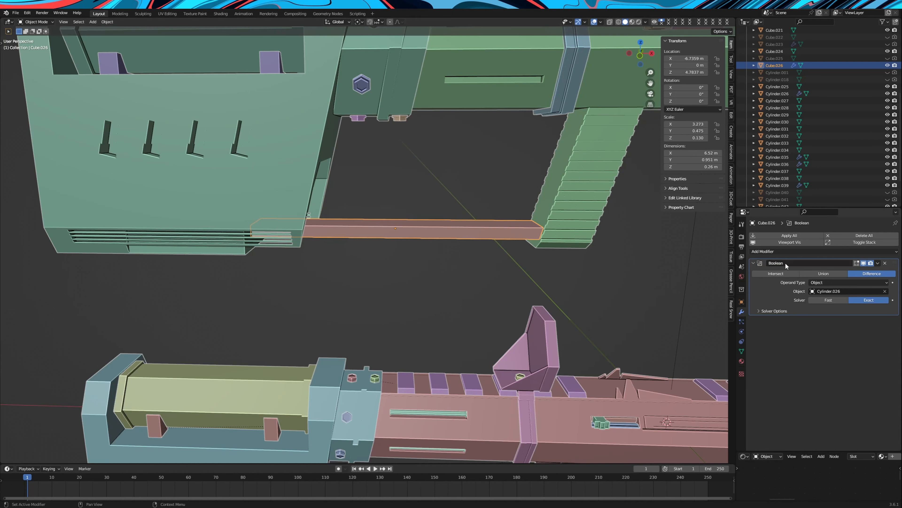
{"action": "key", "text": "shift+d"}
{"action": "left_click", "coordinate": [884, 348]}
{"action": "left_click", "coordinate": [884, 349]}
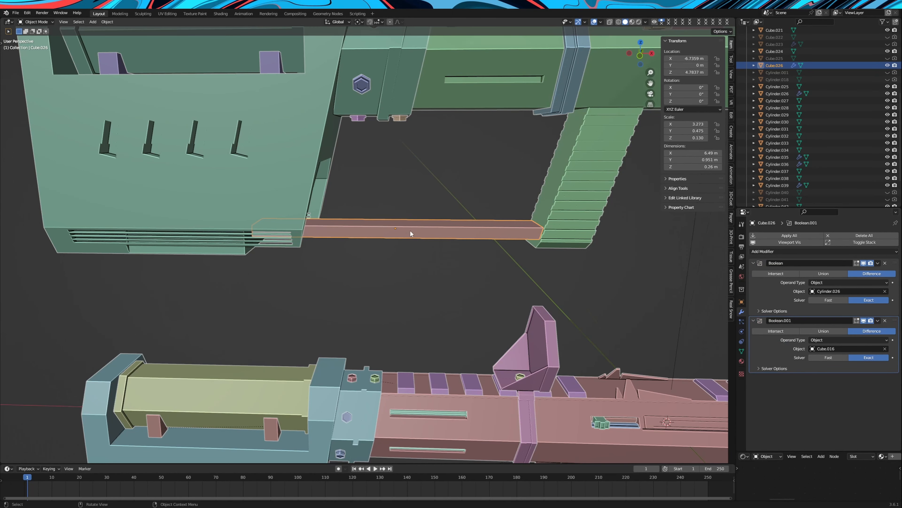
Convert the trimmed connecting bar to a mesh
{"action": "middle_click_drag", "start_coordinate": [410, 234], "coordinate": [410, 252]}
{"action": "right_click", "coordinate": [409, 252]}
{"action": "mouse_move", "coordinate": [409, 133]}
{"action": "left_click", "coordinate": [437, 141]}
Cut four evenly spaced edge loops lengthwise into the connecting bar
{"action": "key", "text": "Tab"}
{"action": "middle_click_drag", "start_coordinate": [442, 204], "coordinate": [458, 226]}
{"action": "left_click", "coordinate": [473, 218]}
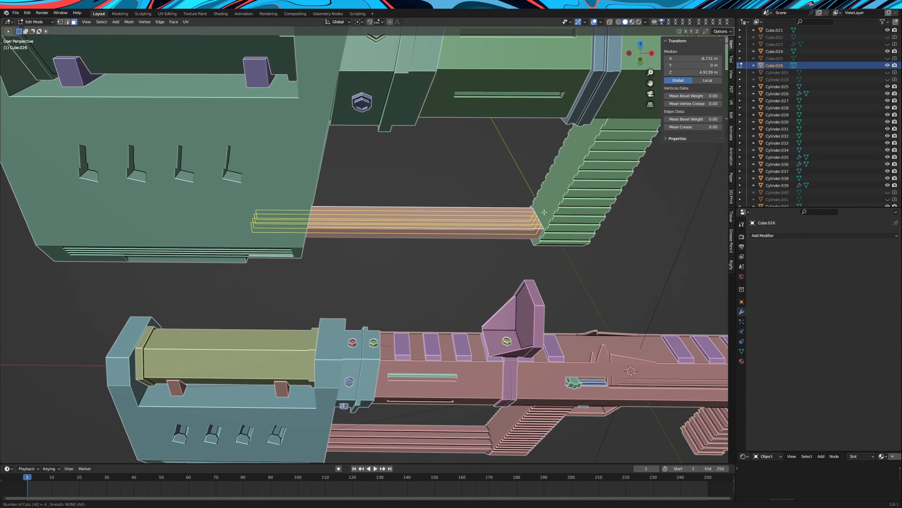
{"action": "left_click", "coordinate": [544, 213]}
{"action": "right_click", "coordinate": [544, 213]}
{"action": "middle_click_drag", "start_coordinate": [544, 213], "coordinate": [393, 234]}
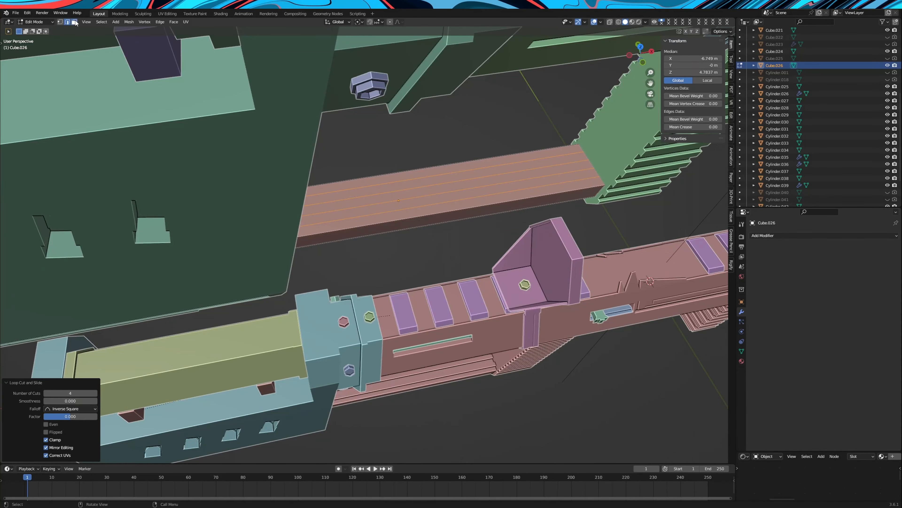
Extrude two alternate lengthwise strips on the connecting bar's upper face upward by about 0.085 m
{"action": "left_click", "coordinate": [75, 22]}
{"action": "left_click", "coordinate": [462, 195]}
{"action": "left_click", "coordinate": [461, 177], "text": "shift"}
{"action": "middle_click_drag", "start_coordinate": [530, 284], "coordinate": [462, 284]}
{"action": "key", "text": "e"}
{"action": "left_click", "coordinate": [496, 289]}
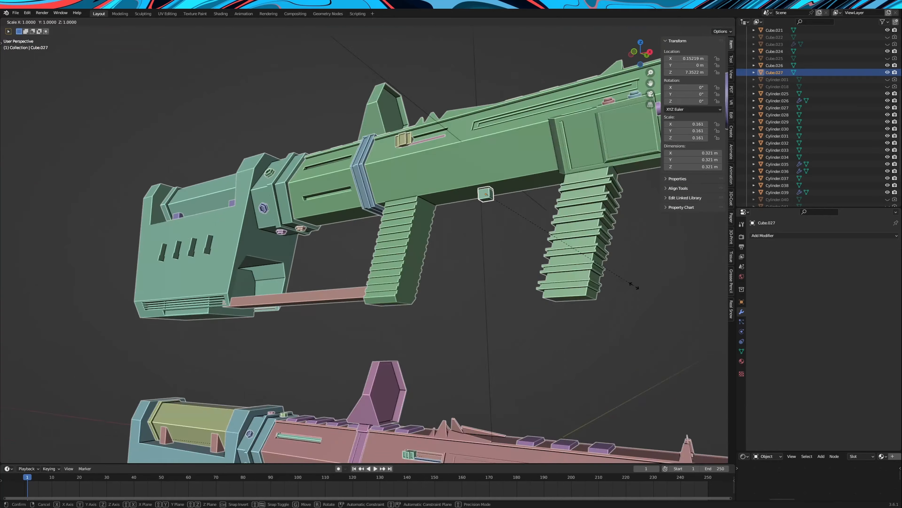
Add a small cube under the barrel between the grips, flatten it along Z and adjust its height
{"action": "mouse_move", "coordinate": [637, 295]}
{"action": "middle_mouse_down"}
{"action": "mouse_move", "coordinate": [601, 303]}
{"action": "mouse_move", "coordinate": [624, 289]}
{"action": "middle_mouse_up"}
{"action": "scroll", "coordinate": [624, 288], "scroll_direction": "up", "scroll_amount": 3}
{"action": "key", "text": "s"}
{"action": "key", "text": "z"}
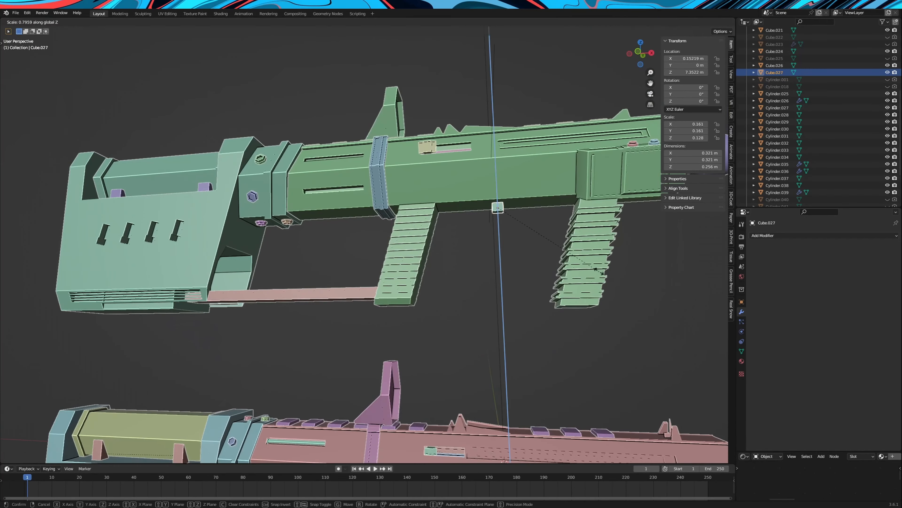
{"action": "left_click", "coordinate": [597, 269]}
{"action": "key", "text": "g"}
{"action": "key", "text": "z"}
Try extruding the small cube's bottom face 1.0445 m downward and slanting it toward the rear grip along X
{"action": "key", "text": "Tab"}
{"action": "middle_click_drag", "start_coordinate": [571, 265], "coordinate": [581, 245]}
{"action": "left_click", "coordinate": [575, 286]}
{"action": "key", "text": "g"}
{"action": "key", "text": "x"}
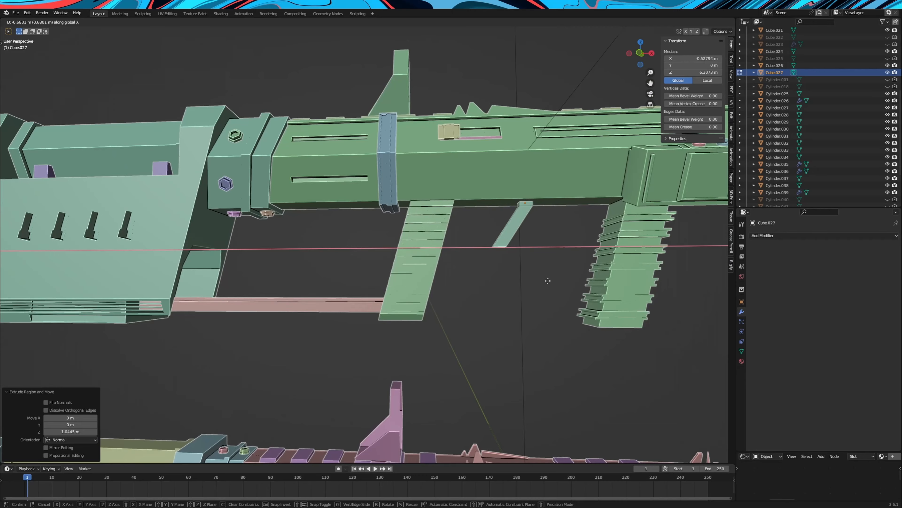
{"action": "left_click", "coordinate": [550, 281]}
{"action": "scroll", "coordinate": [555, 282], "scroll_direction": "down", "scroll_amount": 4}
{"action": "scroll", "coordinate": [555, 282], "scroll_direction": "up", "scroll_amount": 5}
{"action": "key", "text": "ctrl+z"}
{"action": "key", "text": "ctrl+z"}
Set the small block against the barrel's underside and thin it along Z
{"action": "middle_click_drag", "start_coordinate": [555, 282], "coordinate": [477, 271]}
{"action": "key", "text": "Tab"}
{"action": "key", "text": "g"}
{"action": "key", "text": "z"}
{"action": "left_click", "coordinate": [537, 258]}
{"action": "key", "text": "s"}
{"action": "key", "text": "z"}
Extrude the block's rear face and lower the new end 0.79272 m along Z to form a sloping guard arm
{"action": "key", "text": "Tab"}
{"action": "left_click", "coordinate": [494, 284]}
{"action": "key", "text": "e"}
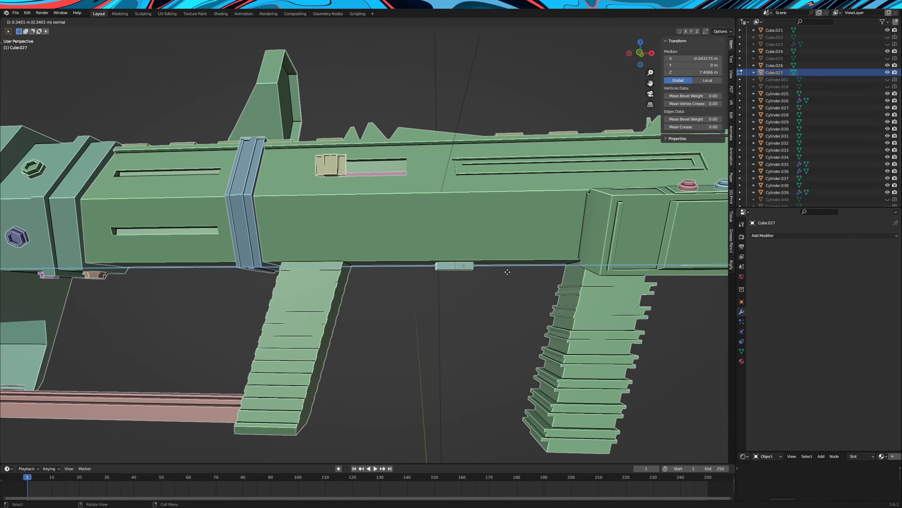
{"action": "left_click", "coordinate": [493, 271]}
{"action": "key", "text": "g"}
{"action": "key", "text": "z"}
{"action": "left_click", "coordinate": [488, 316]}
{"action": "scroll", "coordinate": [488, 317], "scroll_direction": "down", "scroll_amount": 5}
{"action": "scroll", "coordinate": [484, 302], "scroll_direction": "up", "scroll_amount": 5}
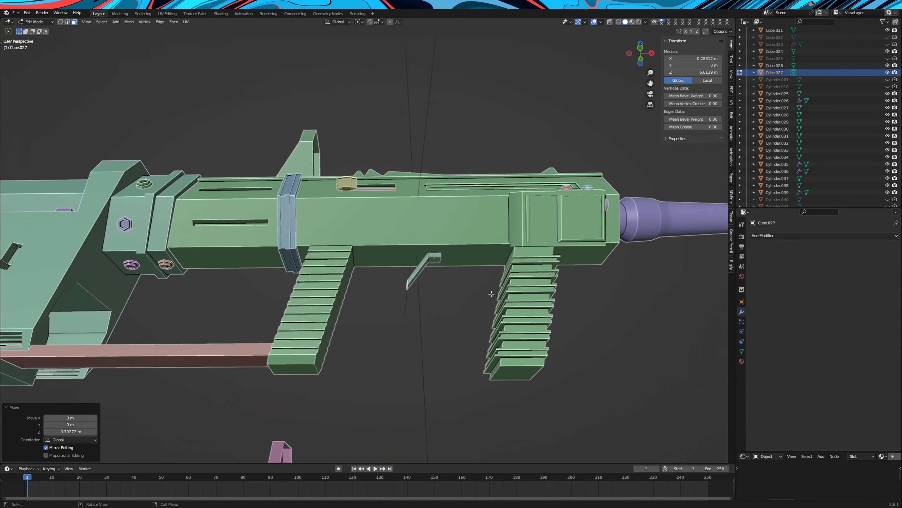
Shift the guard arm's end -0.17246 m along X and extrude it toward the rear grip
{"action": "key", "text": "g"}
{"action": "key", "text": "x"}
{"action": "left_click", "coordinate": [473, 304]}
{"action": "scroll", "coordinate": [469, 306], "scroll_direction": "down", "scroll_amount": 3}
{"action": "scroll", "coordinate": [472, 309], "scroll_direction": "up", "scroll_amount": 2}
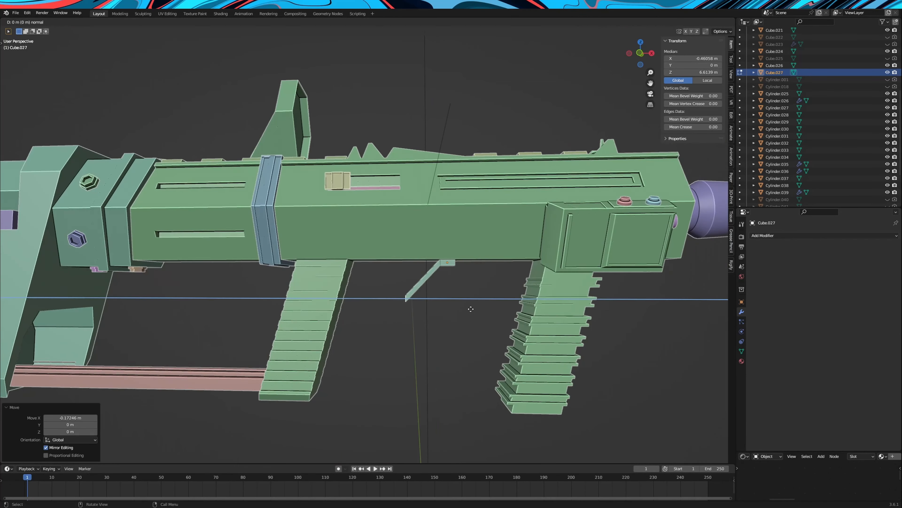
{"action": "left_click", "coordinate": [405, 315]}
Bevel the edge at the trigger guard's lower bend
{"action": "scroll", "coordinate": [409, 311], "scroll_direction": "up", "scroll_amount": 4}
{"action": "middle_click_drag", "start_coordinate": [458, 284], "coordinate": [408, 227]}
{"action": "key", "text": "2"}
{"action": "left_click", "coordinate": [402, 335], "text": "alt"}
{"action": "middle_click_drag", "start_coordinate": [401, 335], "coordinate": [431, 340]}
{"action": "key", "text": "ctrl+b"}
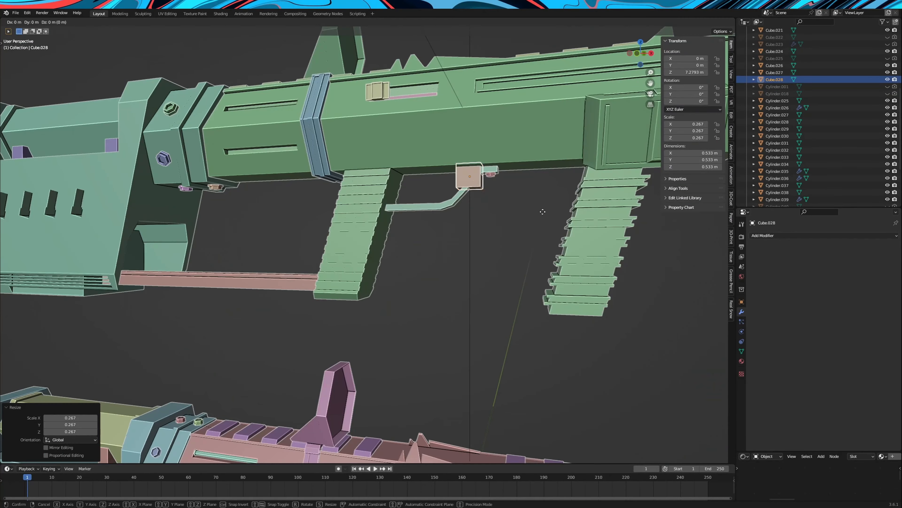
Cut a trigger slot into the barrel body's underside with a Boolean modifier using the small block, and apply it
{"action": "left_click", "coordinate": [824, 251]}
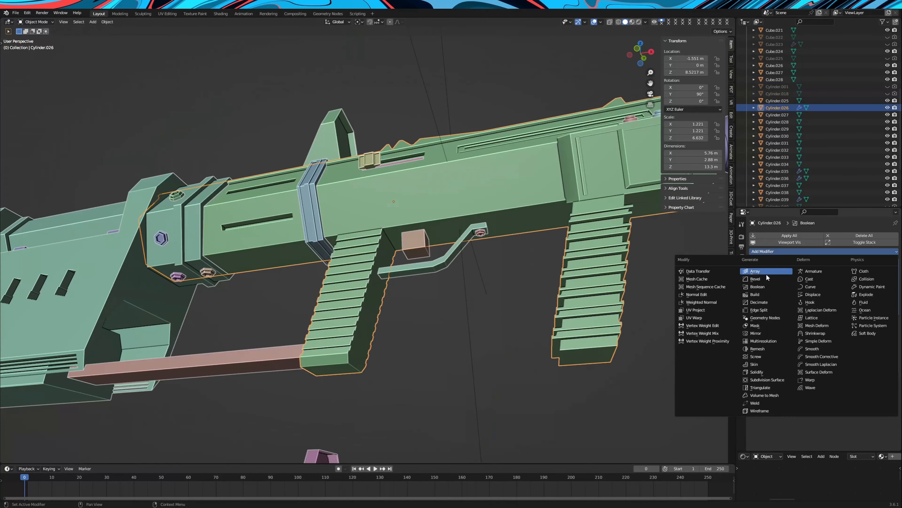
{"action": "left_click", "coordinate": [767, 280]}
{"action": "key", "text": "ctrl+a"}
{"action": "scroll", "coordinate": [520, 353], "scroll_direction": "up", "scroll_amount": 3}
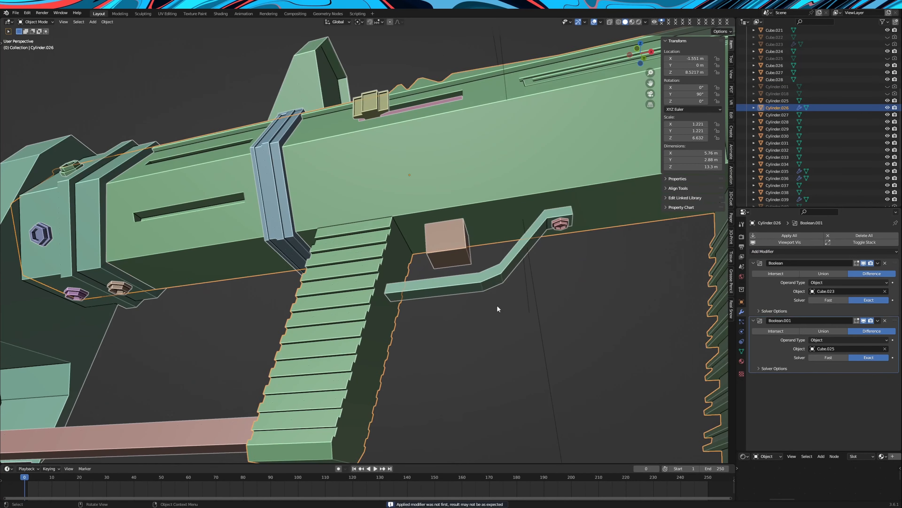
Shrink the small block to fit inside the trigger slot and select its bottom face in Edit Mode
{"action": "left_click", "coordinate": [453, 247]}
{"action": "left_click", "coordinate": [575, 308]}
{"action": "middle_click_drag", "start_coordinate": [575, 309], "coordinate": [537, 327]}
{"action": "key", "text": "Tab"}
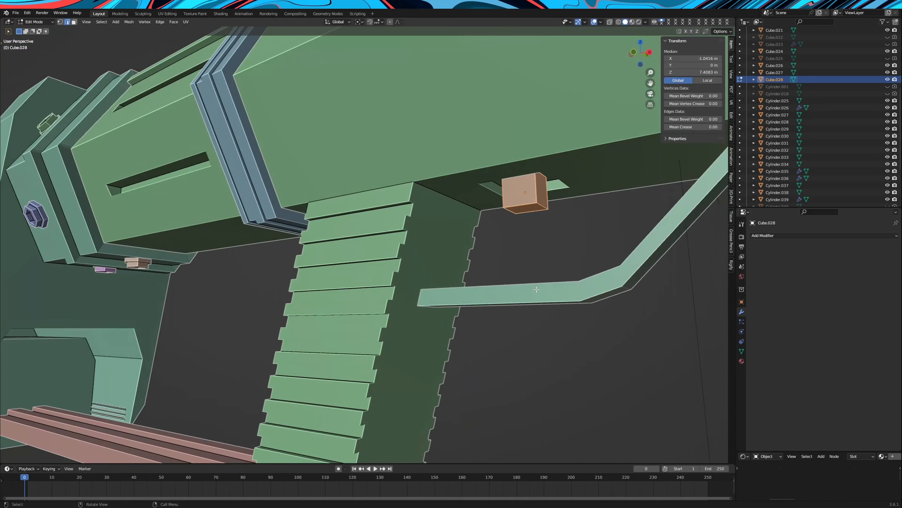
{"action": "left_click", "coordinate": [525, 209]}
{"action": "middle_click_drag", "start_coordinate": [526, 209], "coordinate": [513, 256]}
{"action": "scroll", "coordinate": [514, 255], "scroll_direction": "down", "scroll_amount": 4}
{"action": "scroll", "coordinate": [514, 256], "scroll_direction": "up", "scroll_amount": 2}
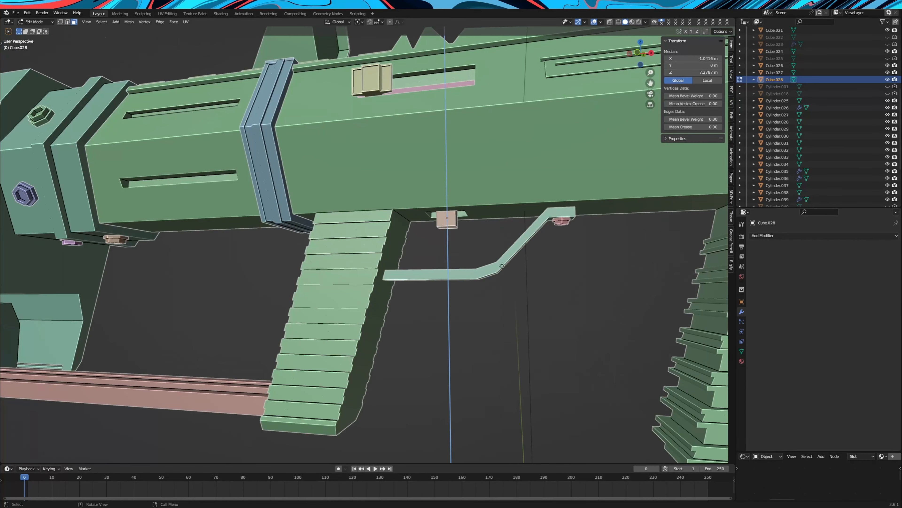
Extrude the block's bottom face downward and shift it forward along X to form a slanted trigger
{"action": "key", "text": "e"}
{"action": "left_click", "coordinate": [497, 293]}
{"action": "key", "text": "g"}
{"action": "key", "text": "x"}
{"action": "left_click", "coordinate": [505, 293]}
{"action": "middle_click_drag", "start_coordinate": [505, 293], "coordinate": [485, 286]}
{"action": "scroll", "coordinate": [485, 286], "scroll_direction": "down", "scroll_amount": 2}
{"action": "scroll", "coordinate": [485, 285], "scroll_direction": "up", "scroll_amount": 2}
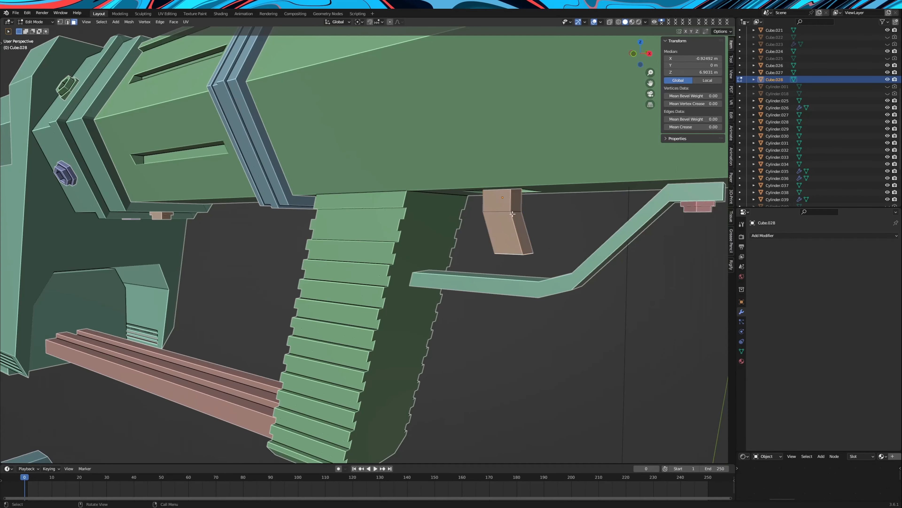
Move the finished trigger along X to -1.0983 m within its slot
{"action": "key", "text": "Tab"}
{"action": "middle_click_drag", "start_coordinate": [551, 214], "coordinate": [379, 224]}
{"action": "key", "text": "g"}
{"action": "key", "text": "x"}
{"action": "left_click", "coordinate": [581, 206]}
{"action": "left_click", "coordinate": [614, 307]}
{"action": "scroll", "coordinate": [614, 307], "scroll_direction": "down", "scroll_amount": 6}
{"action": "scroll", "coordinate": [517, 252], "scroll_direction": "down", "scroll_amount": 2}
{"action": "left_click_drag", "start_coordinate": [194, 172], "coordinate": [458, 277]}
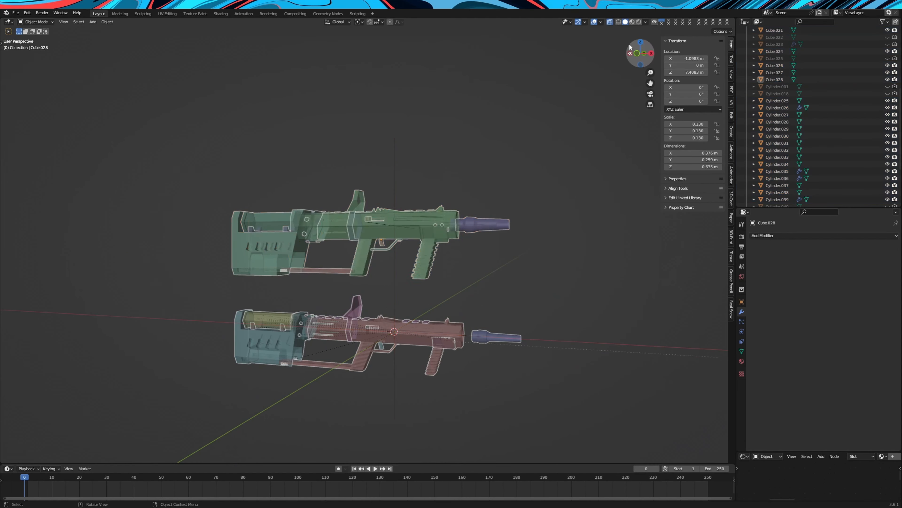
{"action": "left_click", "coordinate": [610, 22]}
{"action": "left_click", "coordinate": [395, 157]}
{"action": "key", "text": "g"}
{"action": "key", "text": "z"}
{"action": "right_click", "coordinate": [396, 156]}
{"action": "scroll", "coordinate": [395, 171], "scroll_direction": "up", "scroll_amount": 2}
{"action": "middle_click_drag", "start_coordinate": [395, 192], "coordinate": [397, 188]}
{"action": "left_click", "coordinate": [407, 401]}
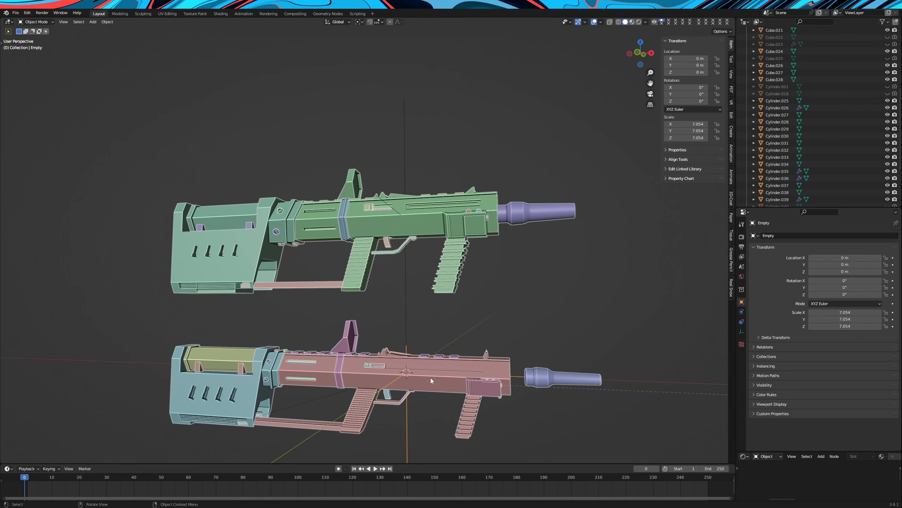
{"action": "middle_click_drag", "start_coordinate": [432, 380], "coordinate": [419, 355]}
{"action": "key", "text": "alt+z"}
{"action": "left_click_drag", "start_coordinate": [185, 171], "coordinate": [534, 270]}
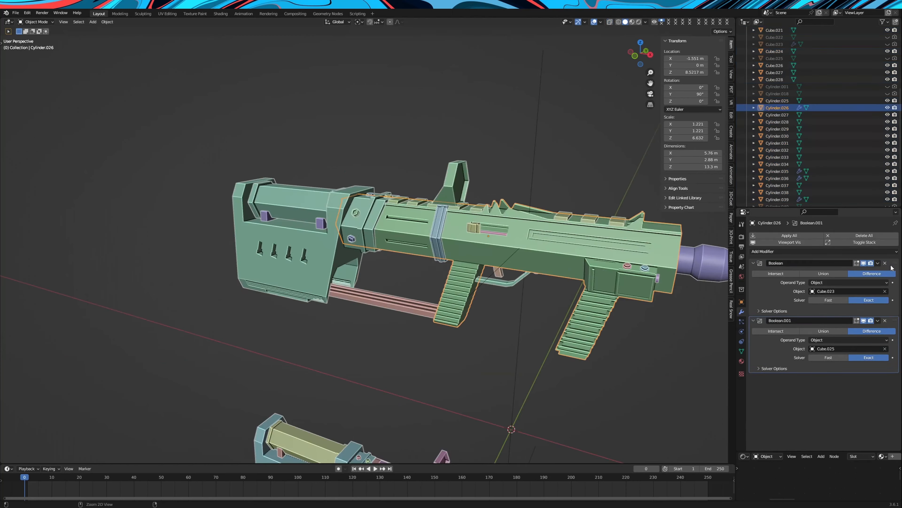
Apply the barrel body's remaining Boolean modifiers and scale the rifle's main parts by 1.135 along X
{"action": "left_click", "coordinate": [885, 263]}
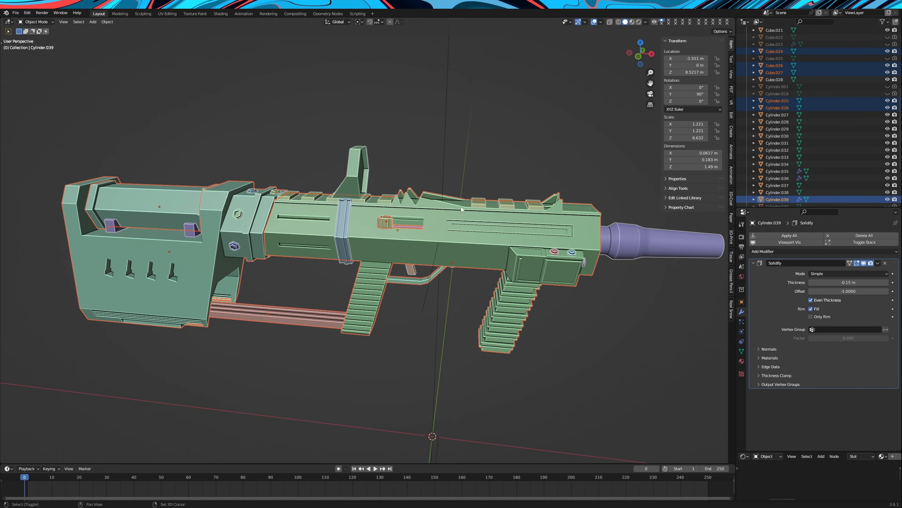
{"action": "scroll", "coordinate": [607, 249], "scroll_direction": "down", "scroll_amount": 2}
{"action": "key", "text": "s"}
{"action": "key", "text": "x"}
{"action": "left_click", "coordinate": [535, 262]}
{"action": "mouse_move", "coordinate": [535, 261]}
{"action": "middle_mouse_down"}
{"action": "mouse_move", "coordinate": [554, 258]}
{"action": "mouse_move", "coordinate": [535, 262]}
{"action": "middle_mouse_up"}
Move the stretched main parts along X so that Cylinder.039 sits at X -2.039 m
{"action": "key", "text": "g"}
{"action": "key", "text": "y"}
{"action": "key", "text": "x"}
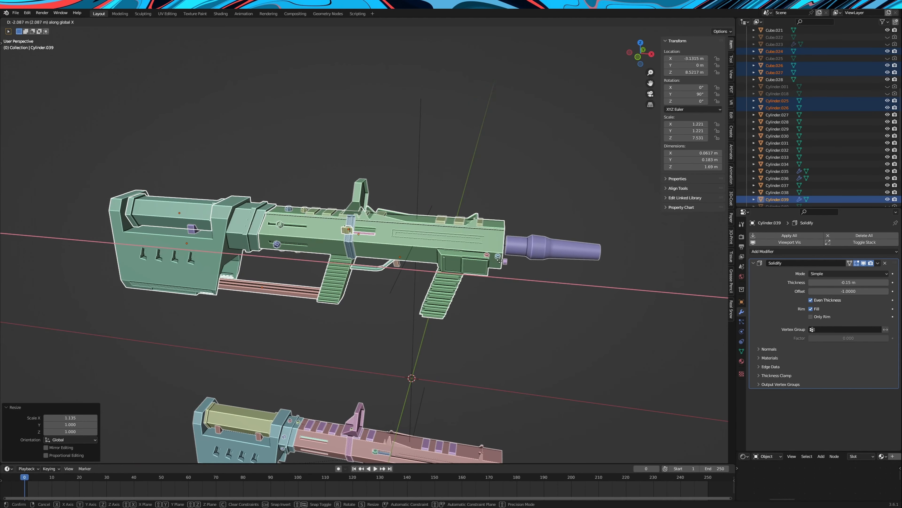
{"action": "left_click", "coordinate": [514, 263]}
{"action": "middle_click_drag", "start_coordinate": [514, 260], "coordinate": [468, 265]}
{"action": "scroll", "coordinate": [451, 253], "scroll_direction": "up", "scroll_amount": 3}
{"action": "key", "text": "g"}
{"action": "key", "text": "x"}
{"action": "left_click", "coordinate": [464, 258]}
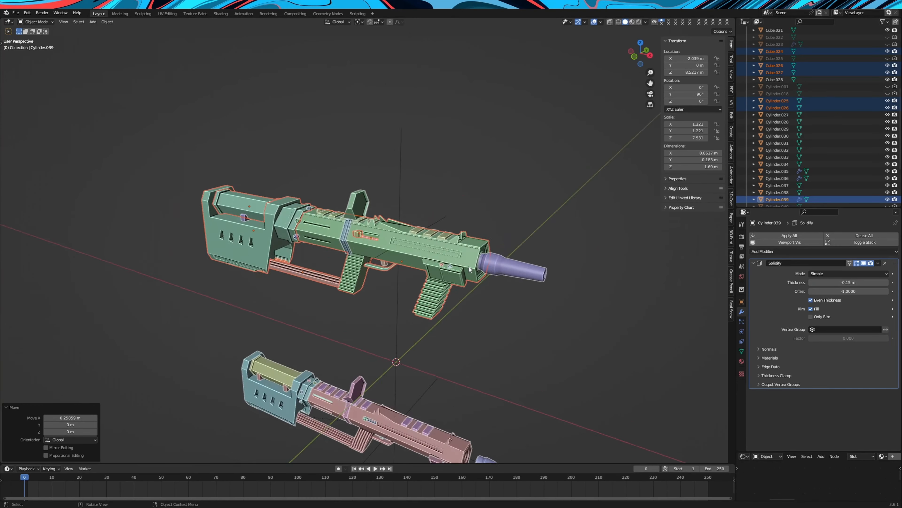
Move the two round screws on the front underside block about 0.32 m forward along X
{"action": "scroll", "coordinate": [469, 265], "scroll_direction": "up", "scroll_amount": 3}
{"action": "left_click", "coordinate": [611, 291]}
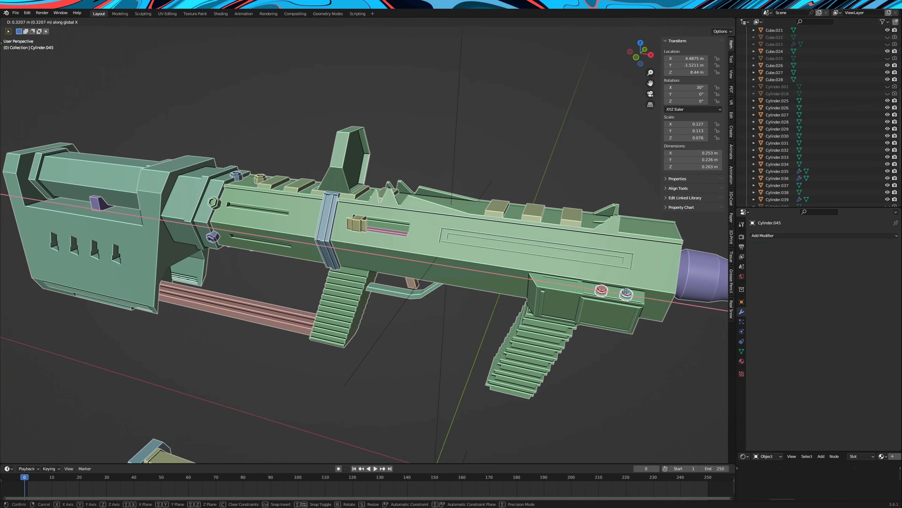
{"action": "left_click", "coordinate": [626, 291]}
Move the hex bolts around the rear of the body (Cylinder.027 to Cylinder.034) by -1.1495 m along X onto the stepped collar
{"action": "middle_click_drag", "start_coordinate": [302, 227], "coordinate": [342, 244]}
{"action": "scroll", "coordinate": [342, 244], "scroll_direction": "up", "scroll_amount": 4}
{"action": "left_click", "coordinate": [330, 239]}
{"action": "middle_click_drag", "start_coordinate": [431, 231], "coordinate": [398, 245]}
{"action": "left_click", "coordinate": [213, 366], "text": "shift"}
{"action": "middle_click_drag", "start_coordinate": [213, 366], "coordinate": [523, 258]}
{"action": "left_click", "coordinate": [207, 236], "text": "shift"}
{"action": "left_click", "coordinate": [260, 237], "text": "shift"}
{"action": "left_click", "coordinate": [511, 249], "text": "shift"}
{"action": "left_click", "coordinate": [496, 198], "text": "shift"}
{"action": "key", "text": "g"}
{"action": "key", "text": "y"}
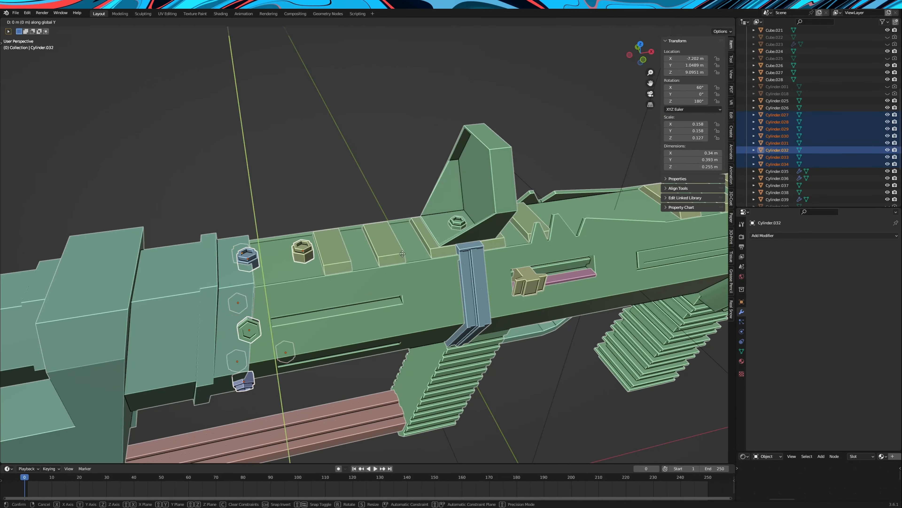
{"action": "left_click", "coordinate": [336, 255]}
{"action": "middle_click_drag", "start_coordinate": [335, 255], "coordinate": [265, 242]}
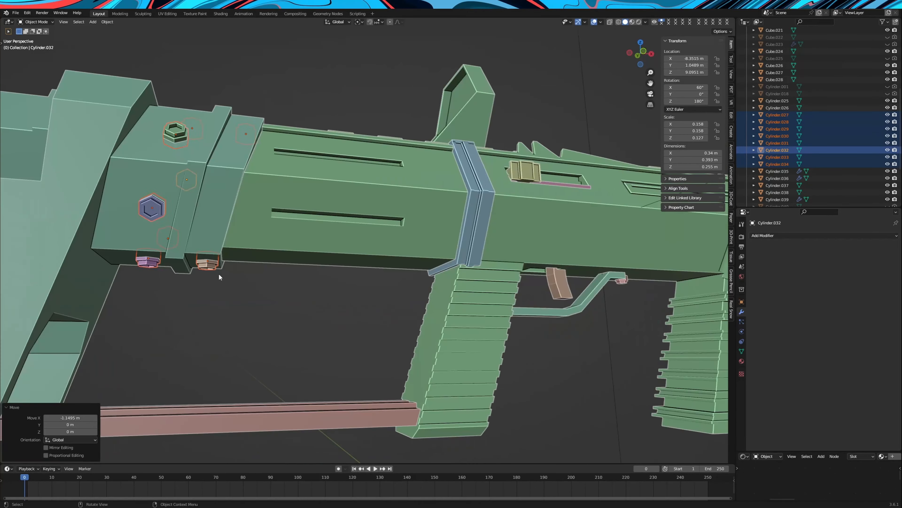
Shift three of the collar's hex bolts, two on the underside and one on the lower side face, individually along X
{"action": "left_click", "coordinate": [210, 264]}
{"action": "key", "text": "g"}
{"action": "key", "text": "x"}
{"action": "left_click", "coordinate": [208, 265]}
{"action": "left_click", "coordinate": [147, 262]}
{"action": "key", "text": "g"}
{"action": "key", "text": "x"}
{"action": "left_click", "coordinate": [146, 262]}
{"action": "left_click", "coordinate": [152, 209]}
{"action": "key", "text": "g"}
{"action": "key", "text": "x"}
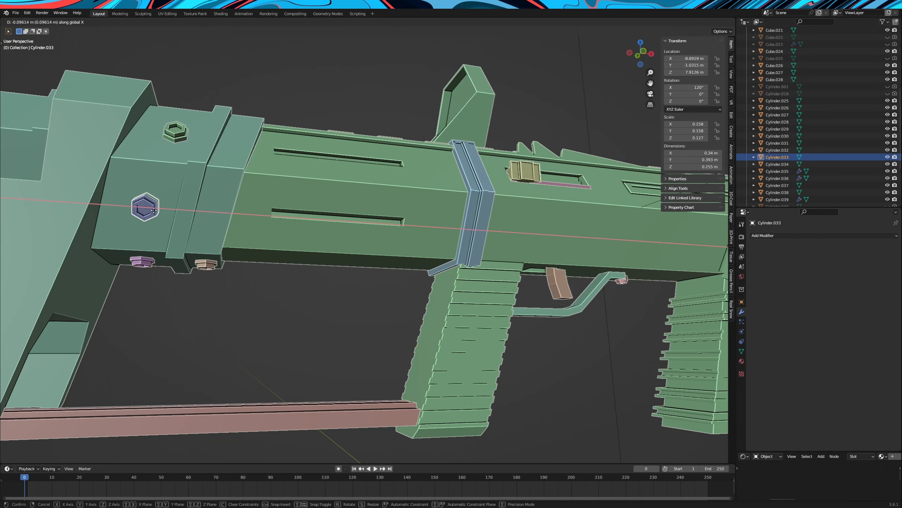
{"action": "left_click", "coordinate": [149, 209]}
Shift the remaining misplaced hex bolts on the collar's other faces individually along X to fit its steps
{"action": "middle_click_drag", "start_coordinate": [151, 213], "coordinate": [179, 190]}
{"action": "left_click", "coordinate": [178, 189]}
{"action": "left_click", "coordinate": [189, 276]}
{"action": "middle_click_drag", "start_coordinate": [251, 173], "coordinate": [338, 255]}
{"action": "key", "text": "g"}
{"action": "key", "text": "x"}
{"action": "left_click", "coordinate": [188, 276]}
{"action": "left_click", "coordinate": [548, 208]}
{"action": "key", "text": "g"}
{"action": "key", "text": "x"}
{"action": "left_click", "coordinate": [562, 218]}
{"action": "left_click", "coordinate": [558, 270]}
{"action": "key", "text": "g"}
{"action": "key", "text": "x"}
{"action": "left_click", "coordinate": [568, 272]}
Fit the trigger area by adjusting its parts along X and moving the slot geometry in the main body's underside slightly backward
{"action": "middle_click_drag", "start_coordinate": [568, 272], "coordinate": [421, 208]}
{"action": "left_click", "coordinate": [410, 252]}
{"action": "scroll", "coordinate": [386, 244], "scroll_direction": "down", "scroll_amount": 5}
{"action": "scroll", "coordinate": [544, 251], "scroll_direction": "up", "scroll_amount": 1}
{"action": "left_click", "coordinate": [554, 251]}
{"action": "scroll", "coordinate": [560, 254], "scroll_direction": "up", "scroll_amount": 1}
{"action": "key", "text": "g"}
{"action": "key", "text": "x"}
{"action": "left_click", "coordinate": [544, 260]}
{"action": "scroll", "coordinate": [582, 266], "scroll_direction": "up", "scroll_amount": 1}
{"action": "scroll", "coordinate": [469, 233], "scroll_direction": "up", "scroll_amount": 1}
{"action": "left_click", "coordinate": [469, 233]}
{"action": "key", "text": "Tab"}
{"action": "scroll", "coordinate": [469, 232], "scroll_direction": "up", "scroll_amount": 3}
{"action": "left_click", "coordinate": [74, 23]}
{"action": "left_click", "coordinate": [419, 208]}
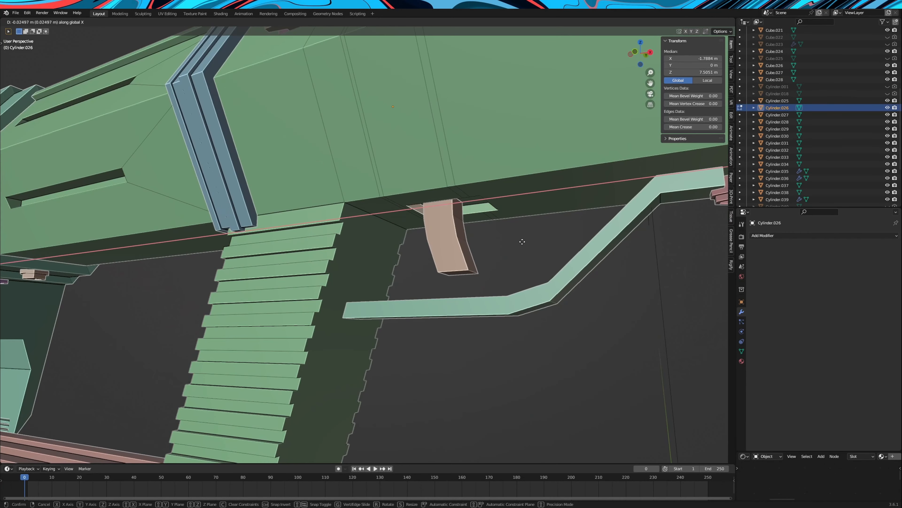
{"action": "left_click", "coordinate": [523, 242]}
{"action": "key", "text": "Tab"}
{"action": "left_click", "coordinate": [462, 245]}
Move the front and rear rows of raised rail blocks on top of the body together backward along X
{"action": "scroll", "coordinate": [462, 245], "scroll_direction": "down", "scroll_amount": 5}
{"action": "middle_click_drag", "start_coordinate": [463, 245], "coordinate": [441, 281]}
{"action": "scroll", "coordinate": [408, 249], "scroll_direction": "up", "scroll_amount": 4}
{"action": "left_click", "coordinate": [369, 211]}
{"action": "left_click", "coordinate": [351, 275], "text": "shift"}
{"action": "scroll", "coordinate": [478, 151], "scroll_direction": "up", "scroll_amount": 6}
{"action": "middle_click_drag", "start_coordinate": [398, 199], "coordinate": [434, 214]}
{"action": "scroll", "coordinate": [452, 224], "scroll_direction": "down", "scroll_amount": 5}
{"action": "left_click", "coordinate": [438, 208]}
{"action": "left_click", "coordinate": [566, 227], "text": "shift"}
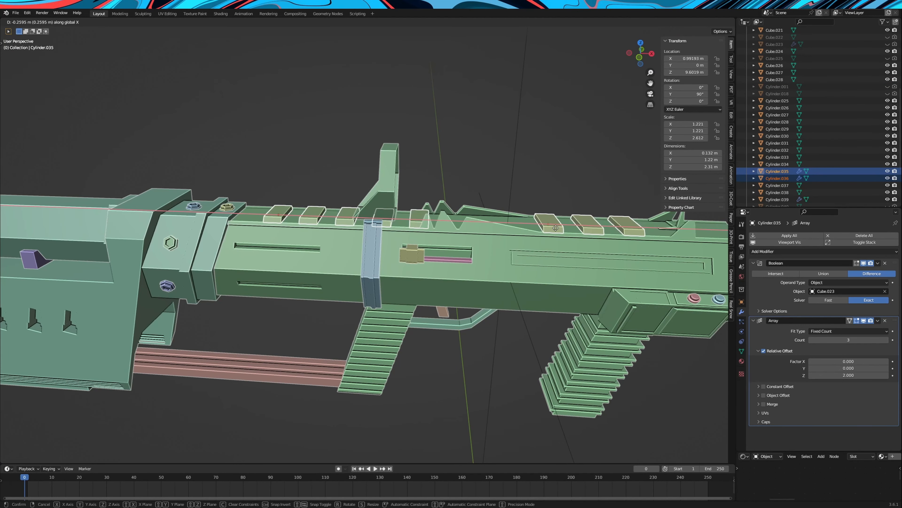
{"action": "left_click", "coordinate": [559, 228]}
Move only the rear row of five rail blocks by -0.52463 m along X, to X -6.3488 m
{"action": "left_click", "coordinate": [420, 219]}
{"action": "key", "text": "Tab"}
{"action": "left_click", "coordinate": [610, 22]}
{"action": "left_click_drag", "start_coordinate": [399, 134], "coordinate": [197, 227]}
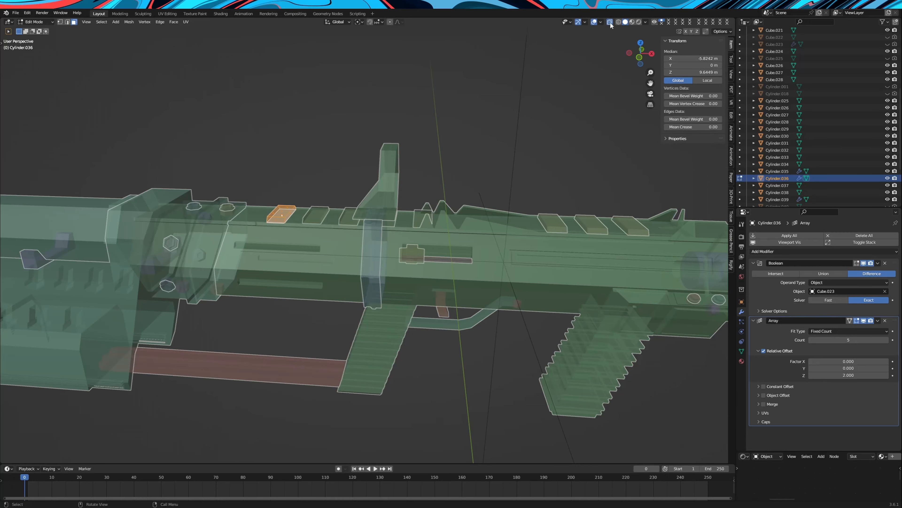
{"action": "left_click", "coordinate": [609, 22]}
{"action": "key", "text": "Tab"}
{"action": "key", "text": "g"}
{"action": "key", "text": "x"}
{"action": "left_click", "coordinate": [435, 162]}
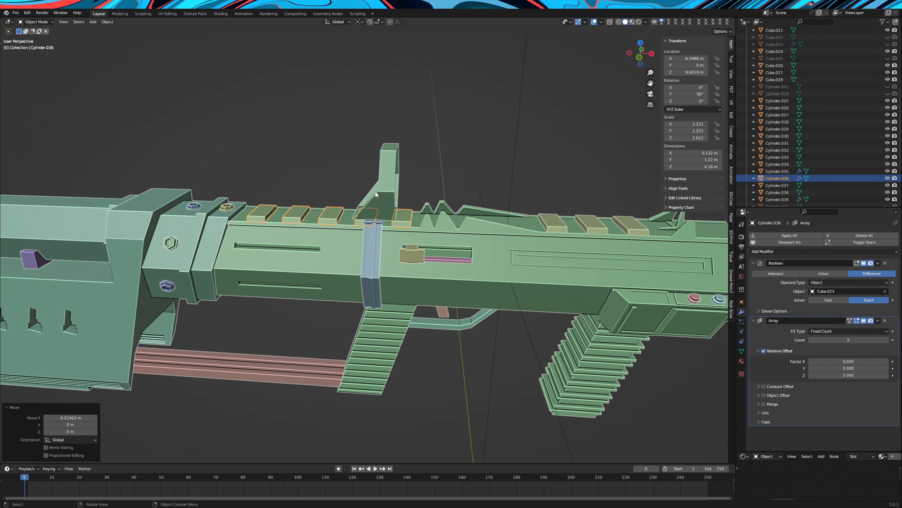
Move the rear sight, its bolt and the band around the body together backward along X
{"action": "left_click", "coordinate": [378, 233]}
{"action": "middle_click_drag", "start_coordinate": [381, 234], "coordinate": [396, 242]}
{"action": "left_click", "coordinate": [411, 225], "text": "shift"}
{"action": "left_click", "coordinate": [410, 224], "text": "shift"}
{"action": "key", "text": "g"}
{"action": "key", "text": "y"}
{"action": "left_click", "coordinate": [479, 224]}
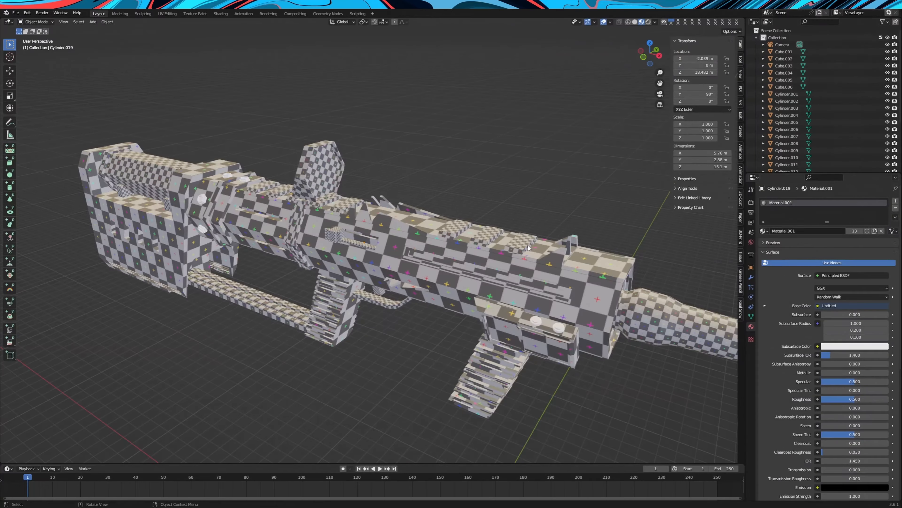
{"action": "scroll", "coordinate": [365, 255], "scroll_direction": "up", "scroll_amount": 2}
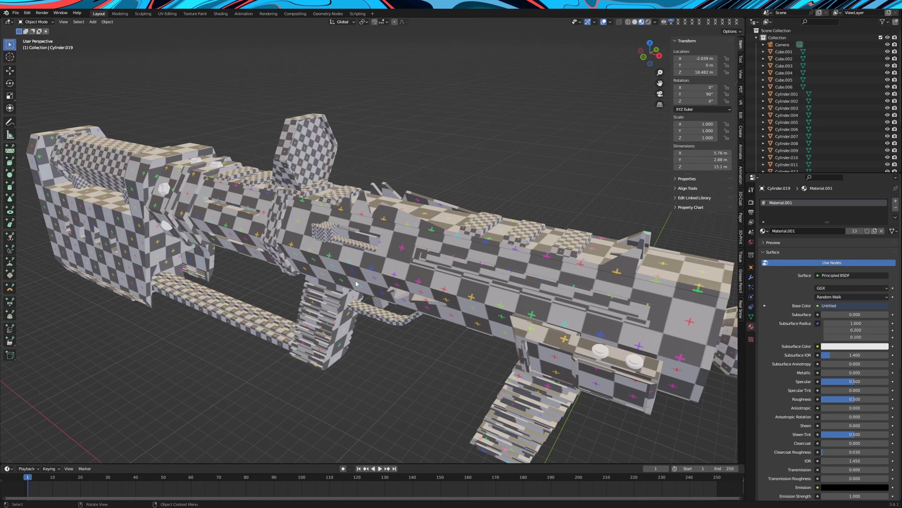
Select the rifle's rear stock object, Cube.006, and apply only its scale
{"action": "middle_click_drag", "start_coordinate": [340, 281], "coordinate": [426, 238]}
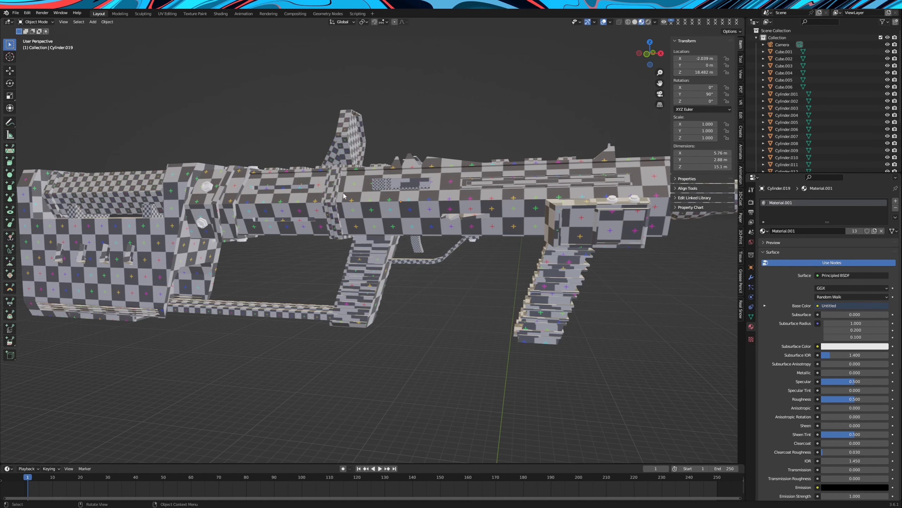
{"action": "middle_click_drag", "start_coordinate": [264, 235], "coordinate": [406, 239]}
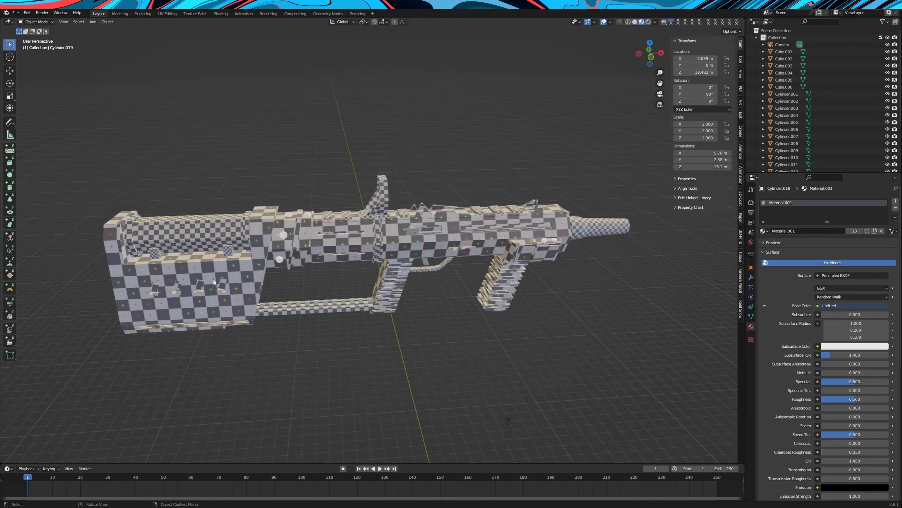
{"action": "left_click_drag", "start_coordinate": [124, 165], "coordinate": [615, 355]}
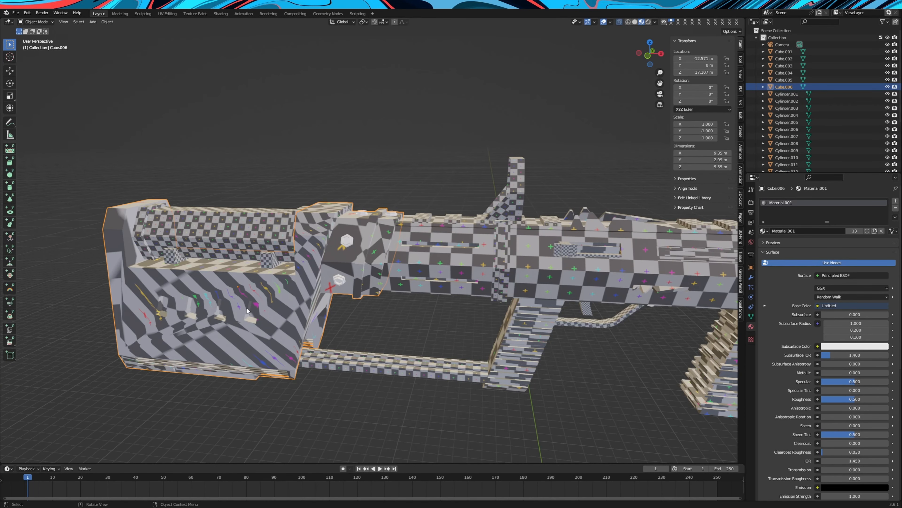
{"action": "middle_click_drag", "start_coordinate": [247, 311], "coordinate": [393, 339]}
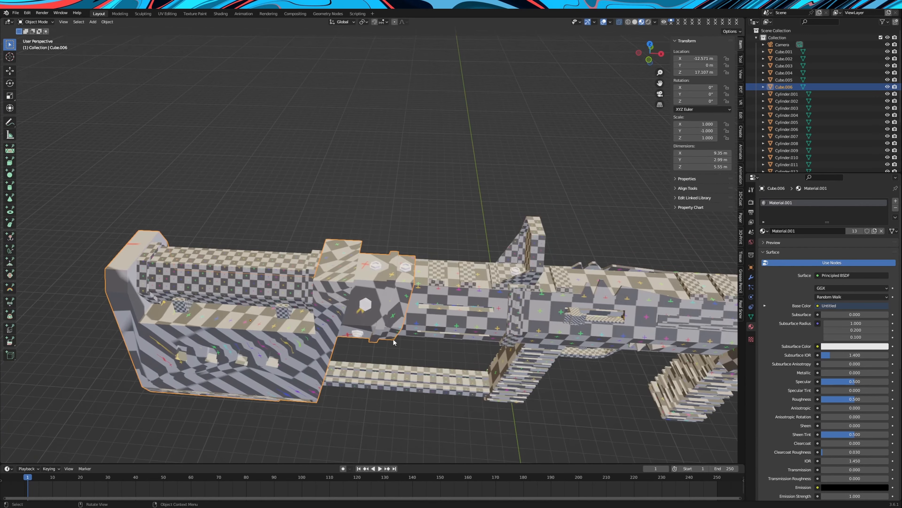
{"action": "middle_click_drag", "start_coordinate": [347, 304], "coordinate": [351, 256]}
{"action": "left_click", "coordinate": [111, 23]}
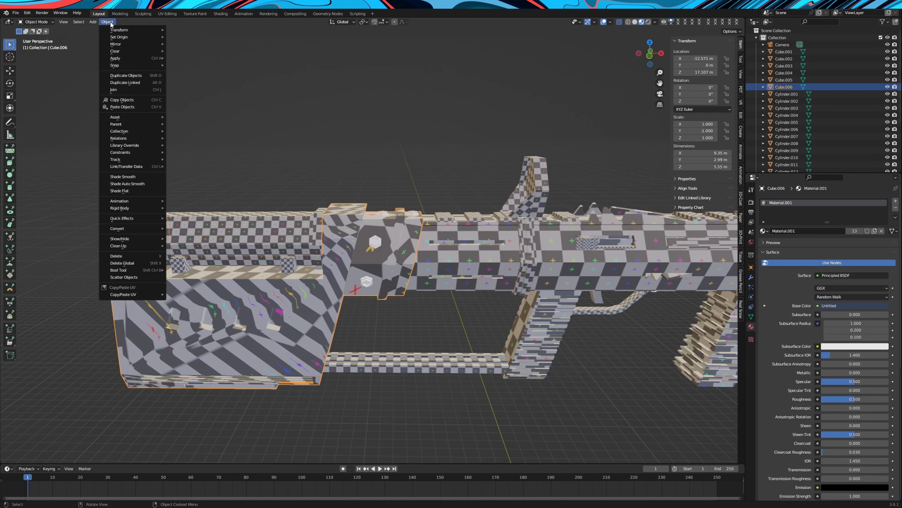
{"action": "mouse_move", "coordinate": [131, 59]}
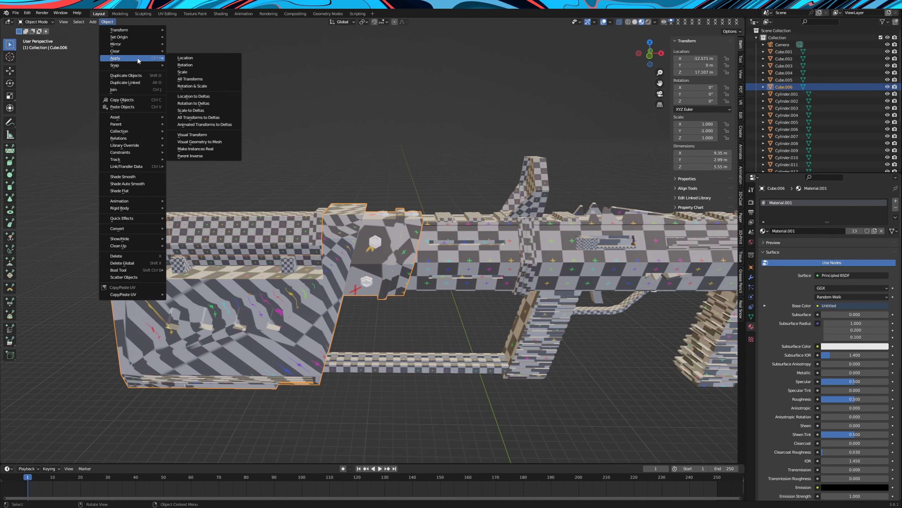
{"action": "left_click", "coordinate": [192, 72]}
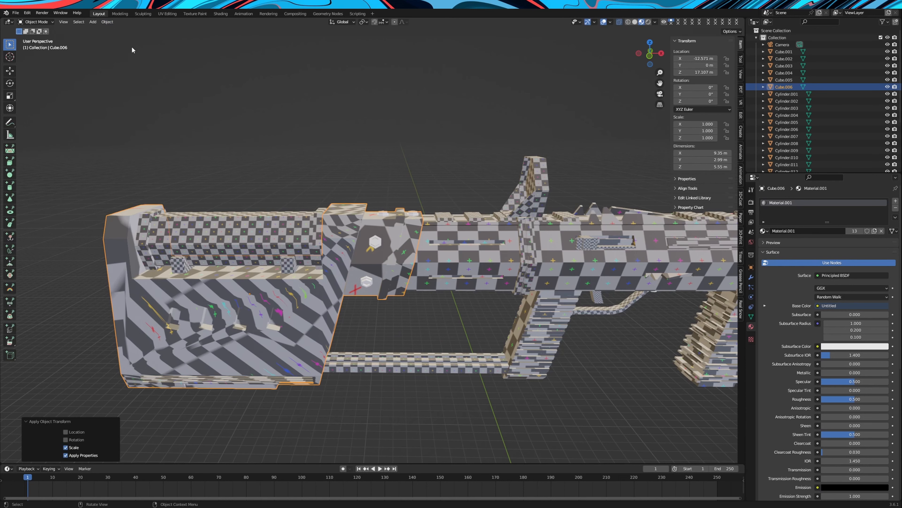
Select the sharp edges of the stock mesh at 30° sharpness and mark them as seams
{"action": "key", "text": "Tab"}
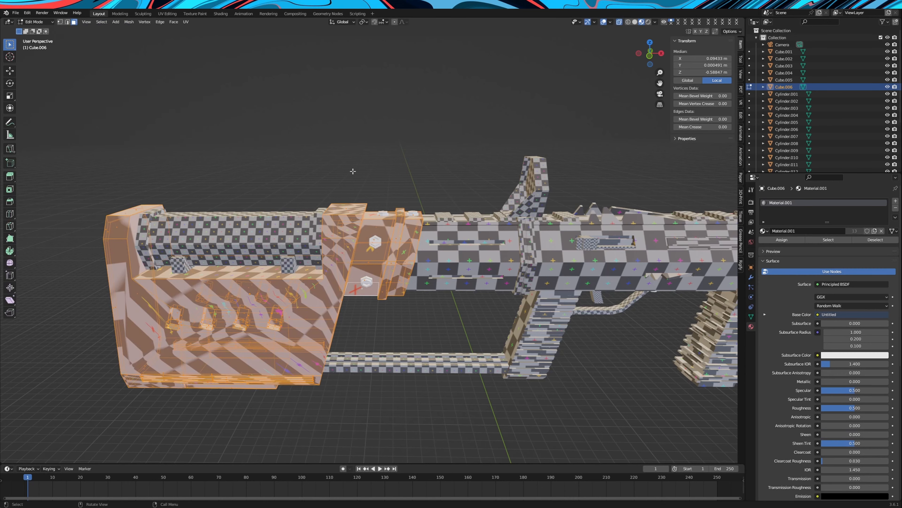
{"action": "middle_click_drag", "start_coordinate": [339, 190], "coordinate": [389, 152], "text": "shift"}
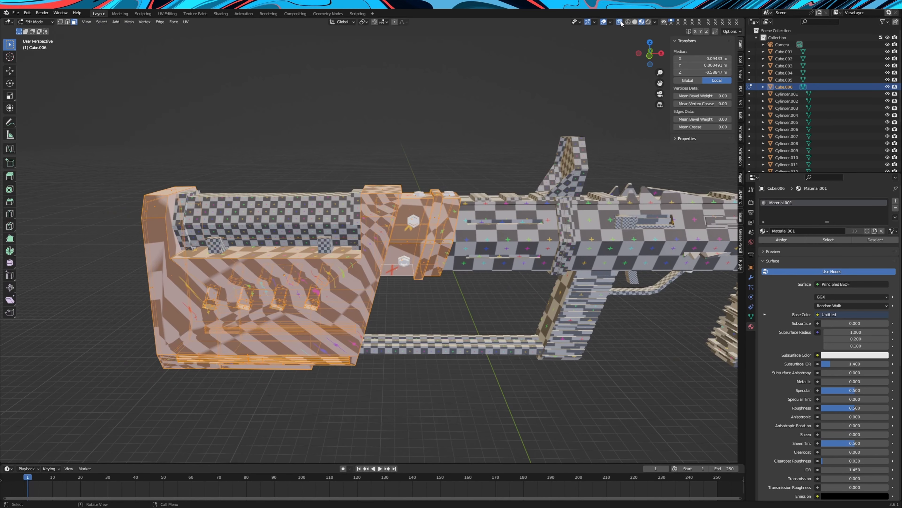
{"action": "left_click", "coordinate": [68, 23]}
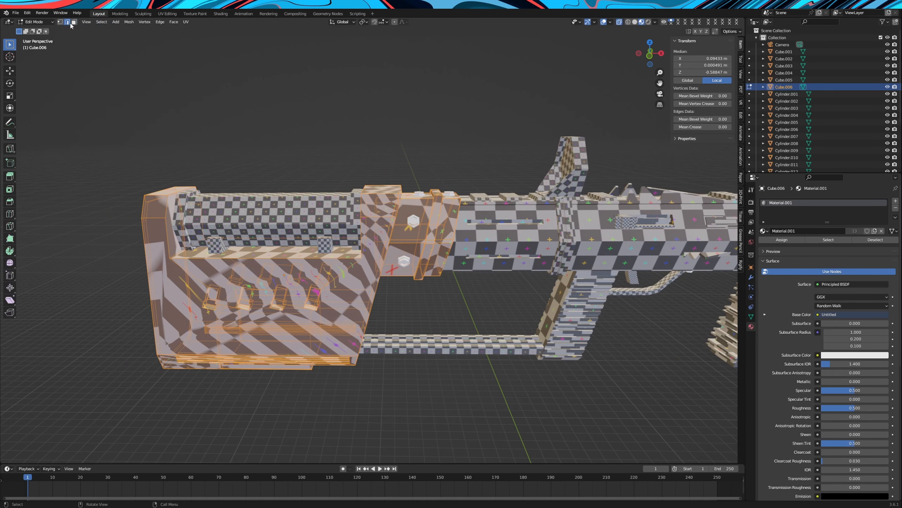
{"action": "key", "text": "alt+a"}
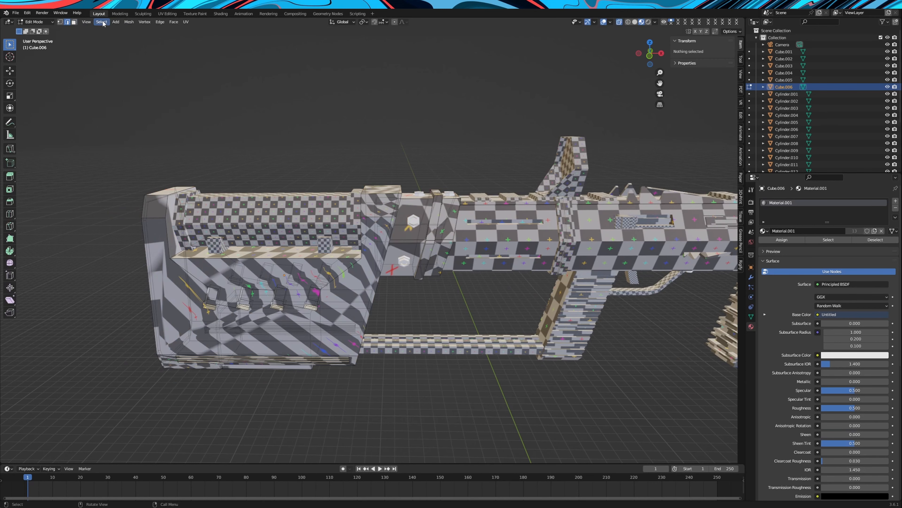
{"action": "left_click", "coordinate": [102, 22]}
{"action": "left_click", "coordinate": [122, 95]}
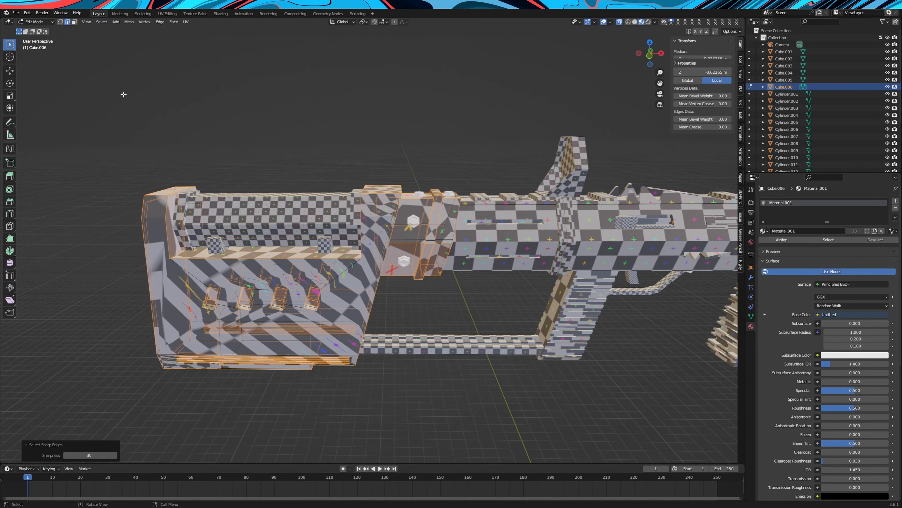
{"action": "middle_click_drag", "start_coordinate": [286, 215], "coordinate": [594, 92]}
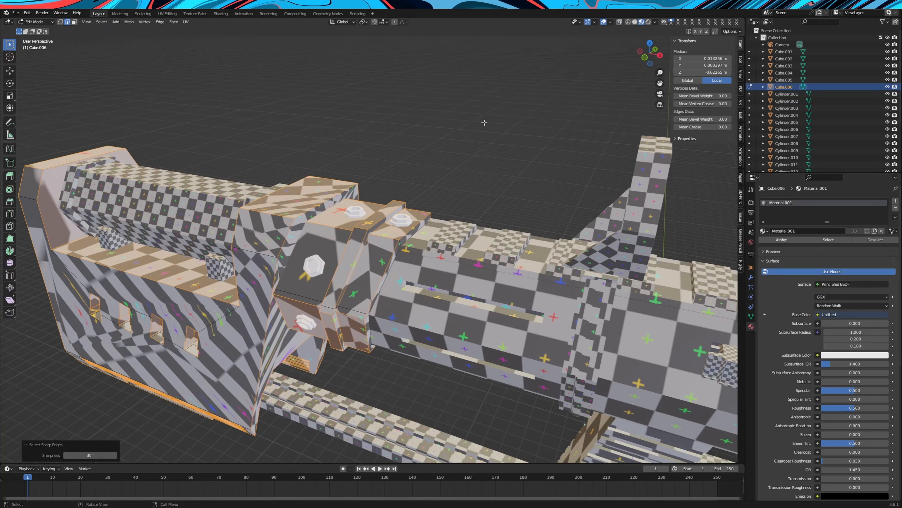
{"action": "middle_click_drag", "start_coordinate": [485, 122], "coordinate": [392, 215]}
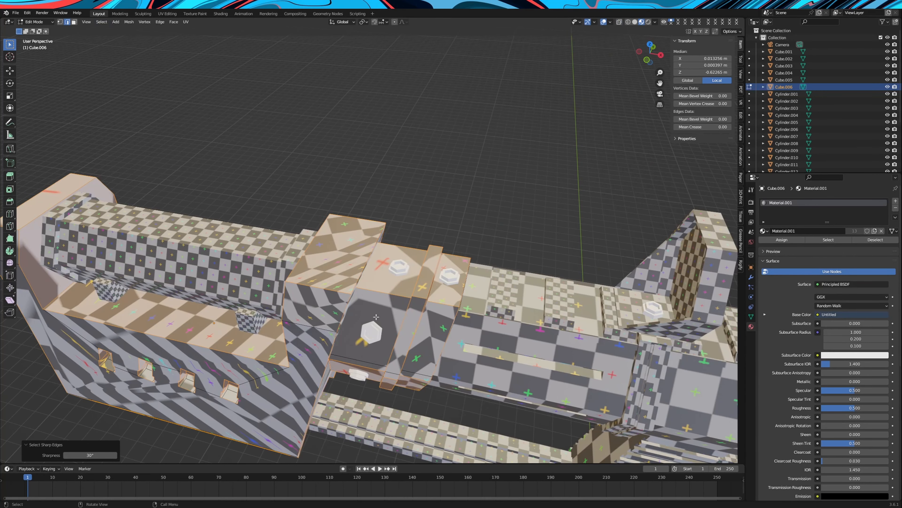
{"action": "middle_click_drag", "start_coordinate": [376, 317], "coordinate": [376, 266]}
{"action": "middle_click_drag", "start_coordinate": [440, 118], "coordinate": [321, 221]}
{"action": "left_click", "coordinate": [380, 238], "text": "shift"}
{"action": "right_click", "coordinate": [326, 170]}
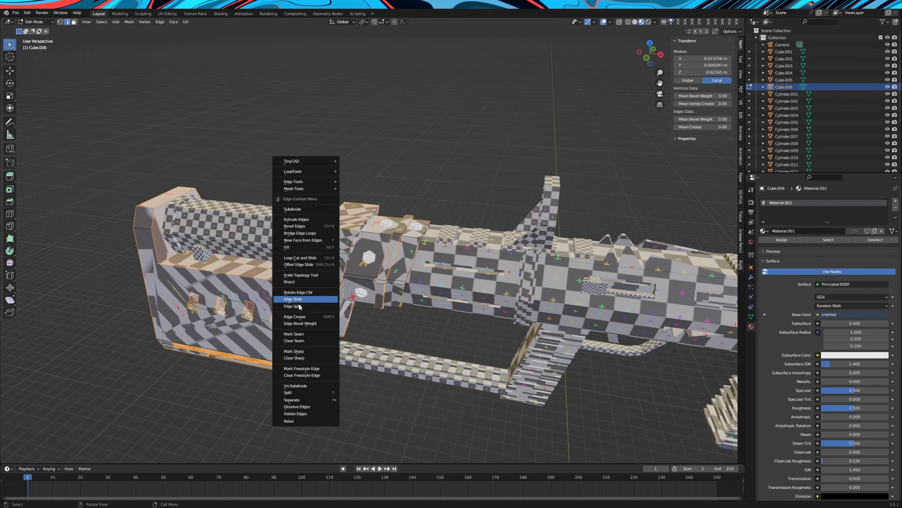
{"action": "left_click", "coordinate": [304, 335]}
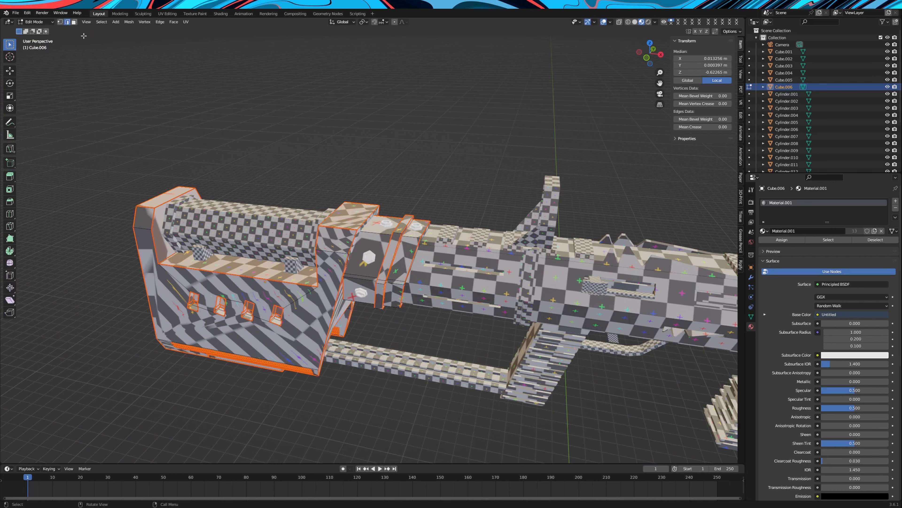
Select all faces of the stock, including hidden ones, and unwrap them along the marked seams
{"action": "left_click", "coordinate": [74, 22]}
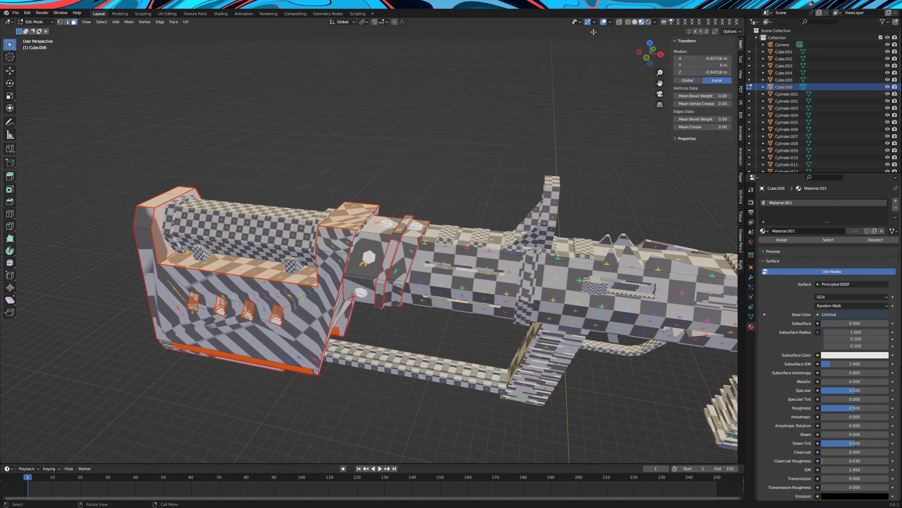
{"action": "left_click", "coordinate": [619, 22]}
{"action": "scroll", "coordinate": [249, 214], "scroll_direction": "down", "scroll_amount": 2}
{"action": "left_click_drag", "start_coordinate": [114, 151], "coordinate": [494, 375]}
{"action": "right_click", "coordinate": [224, 243]}
{"action": "mouse_move", "coordinate": [214, 337]}
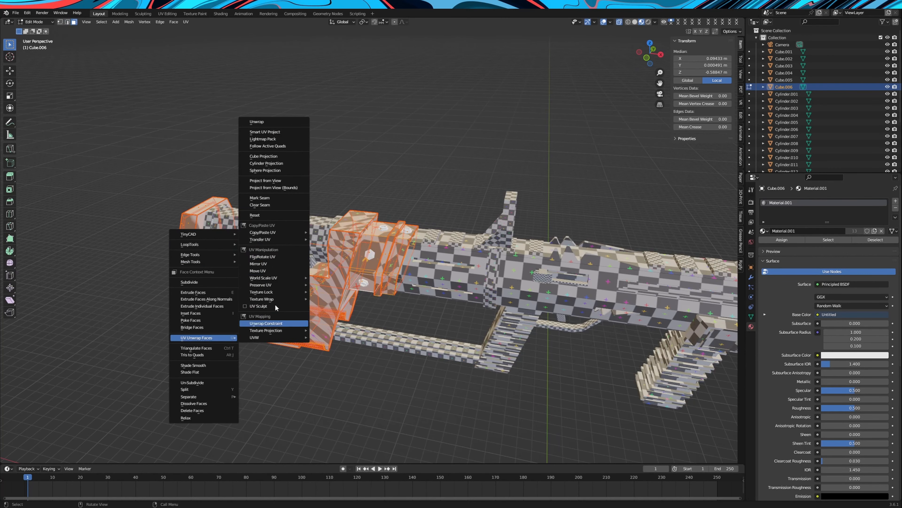
{"action": "left_click", "coordinate": [273, 122]}
{"action": "scroll", "coordinate": [433, 245], "scroll_direction": "up", "scroll_amount": 4}
{"action": "key", "text": "Tab"}
{"action": "middle_click_drag", "start_coordinate": [401, 253], "coordinate": [372, 257]}
{"action": "scroll", "coordinate": [433, 245], "scroll_direction": "down", "scroll_amount": 1}
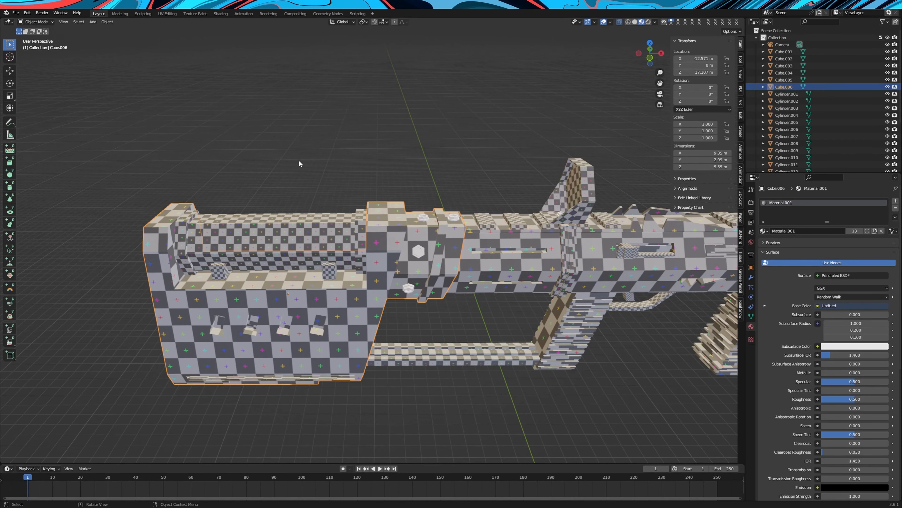
Unlink the current image in the UV editor and create a new 2189 × 2189 px image of generated type UV Grid
{"action": "left_click", "coordinate": [168, 13]}
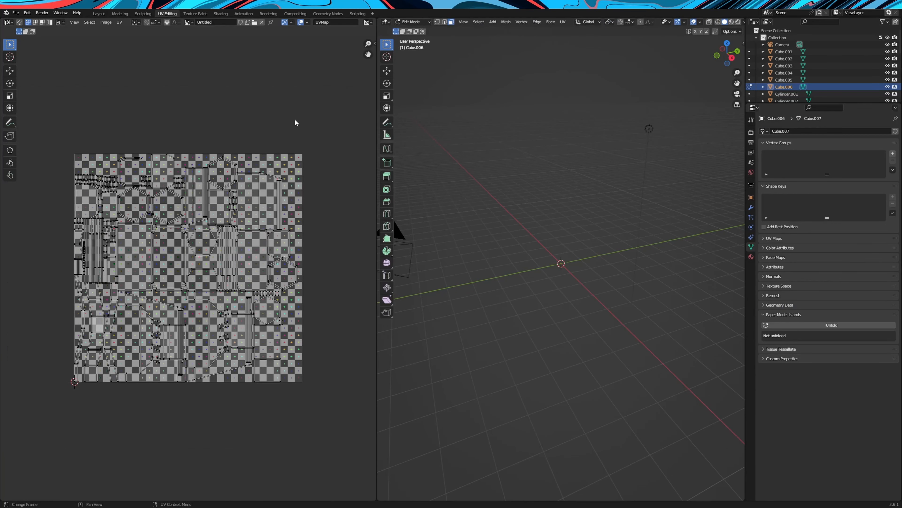
{"action": "left_click", "coordinate": [261, 22]}
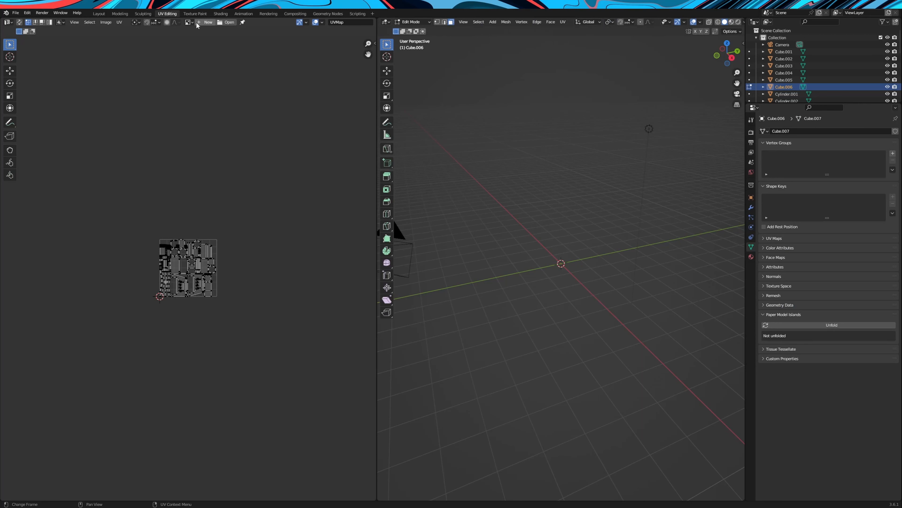
{"action": "left_click", "coordinate": [204, 23]}
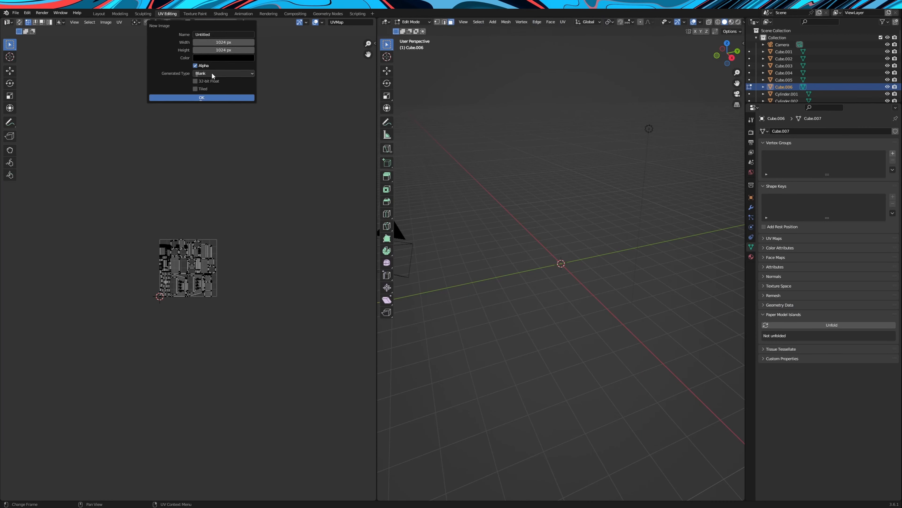
{"action": "left_click_drag", "start_coordinate": [219, 42], "coordinate": [249, 50]}
{"action": "left_click", "coordinate": [211, 73]}
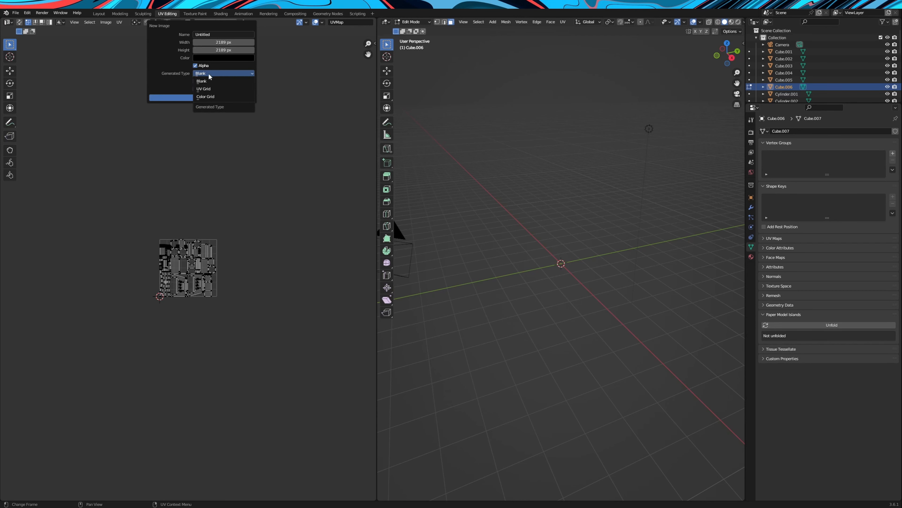
{"action": "left_click", "coordinate": [205, 88]}
{"action": "left_click", "coordinate": [208, 98]}
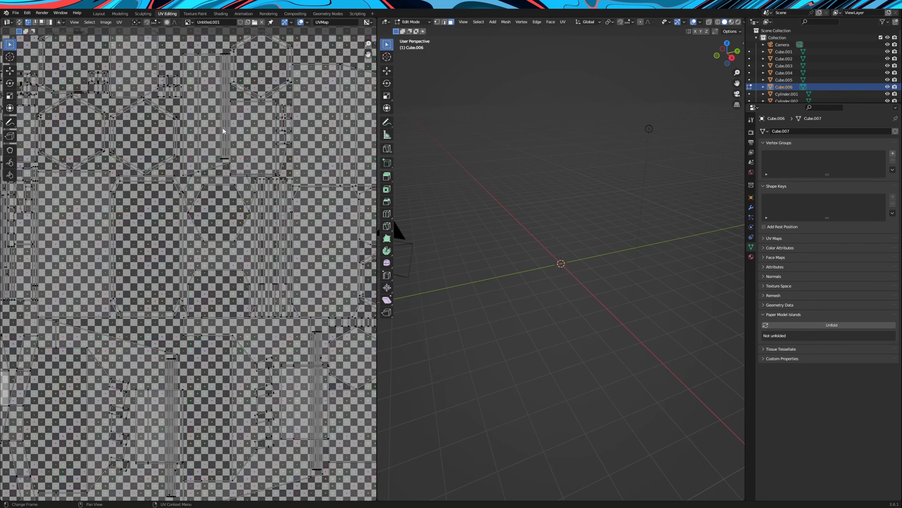
{"action": "scroll", "coordinate": [223, 139], "scroll_direction": "up", "scroll_amount": 3}
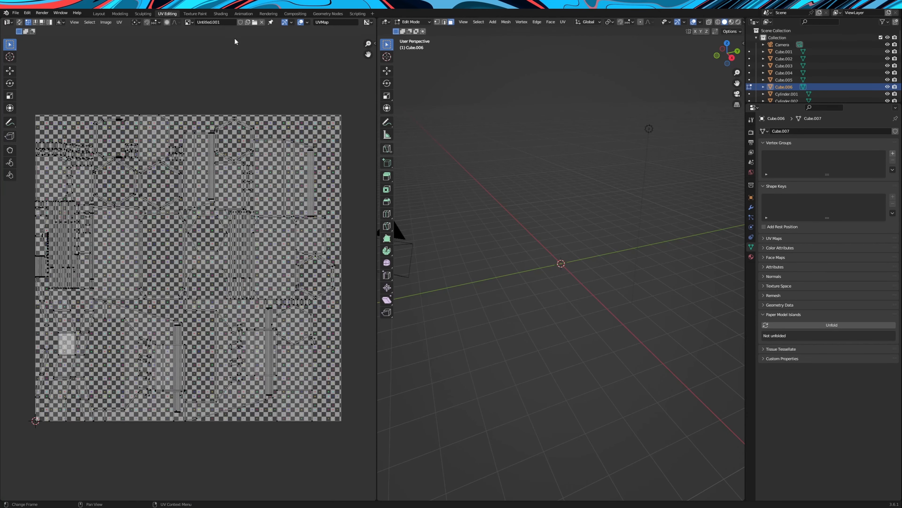
Try to switch the image used by Material.001's Image Texture node in the shading workspace
{"action": "left_click", "coordinate": [221, 14]}
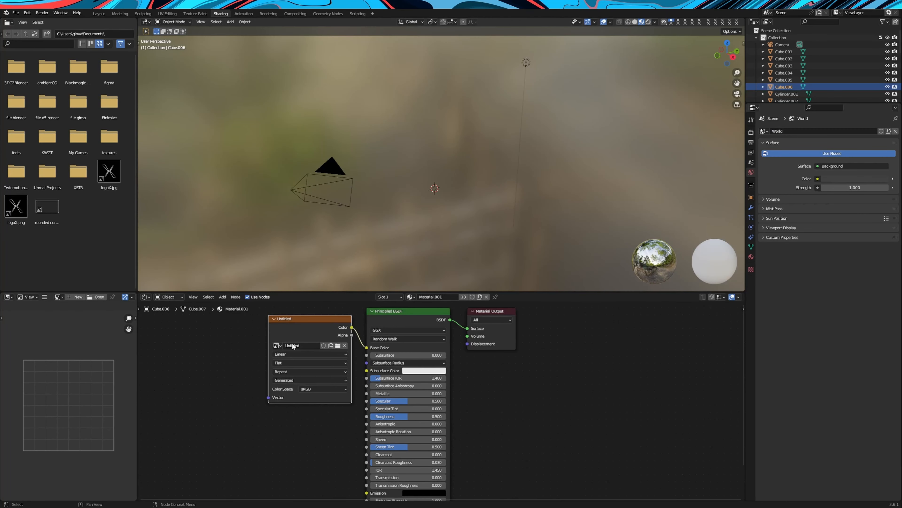
{"action": "left_click", "coordinate": [277, 346]}
{"action": "left_click", "coordinate": [282, 370]}
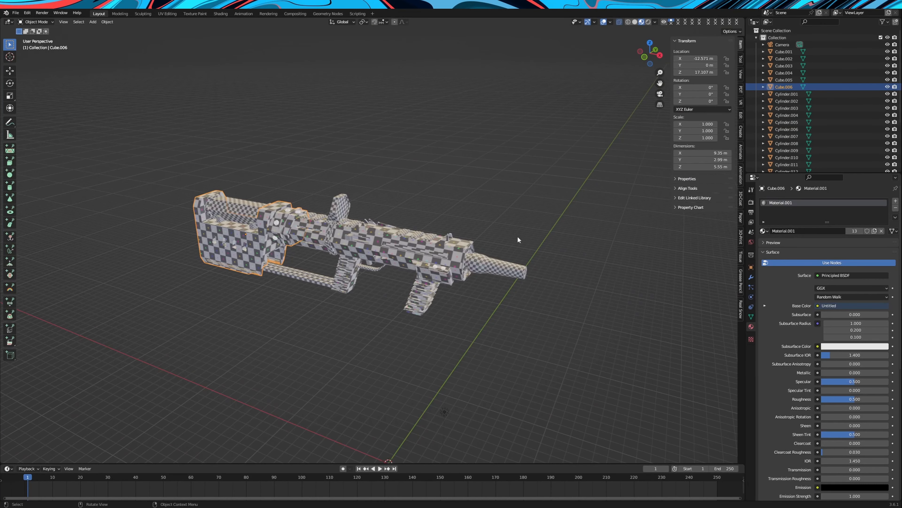
{"action": "scroll", "coordinate": [527, 237], "scroll_direction": "up", "scroll_amount": 5}
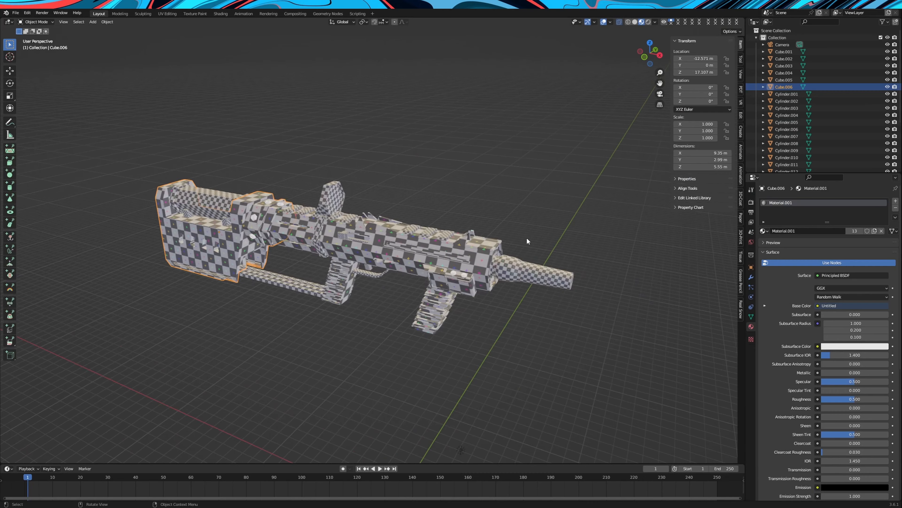
Add a cylinder with 32 vertices, 1 m radius and 2 m depth, and move it 25.896 m up along Z above the rifle
{"action": "key", "text": "shift+a"}
{"action": "mouse_move", "coordinate": [334, 169]}
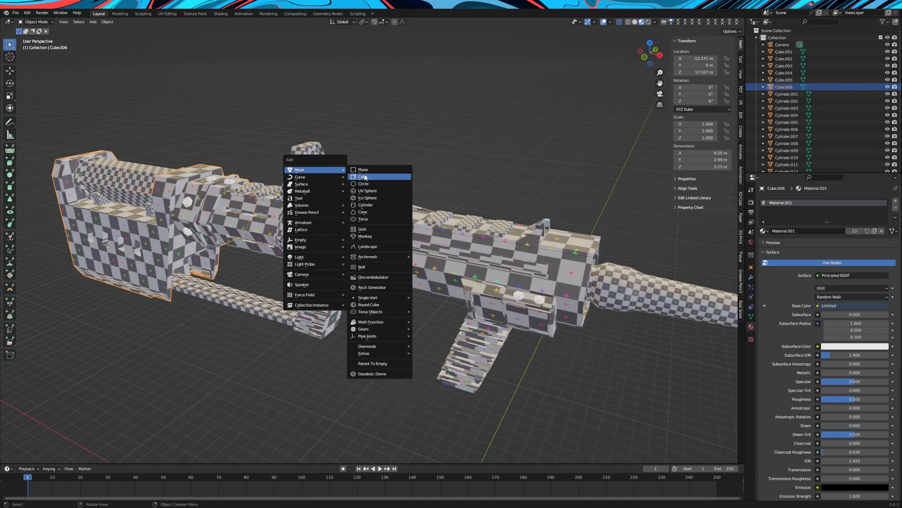
{"action": "left_click", "coordinate": [380, 205]}
{"action": "scroll", "coordinate": [380, 205], "scroll_direction": "down", "scroll_amount": 3}
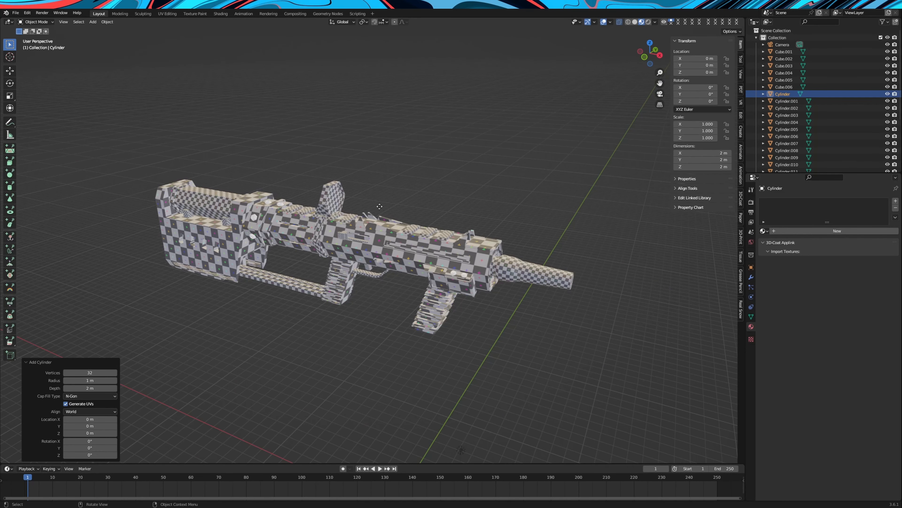
{"action": "key", "text": "g"}
{"action": "key", "text": "z"}
{"action": "left_click", "coordinate": [532, 185]}
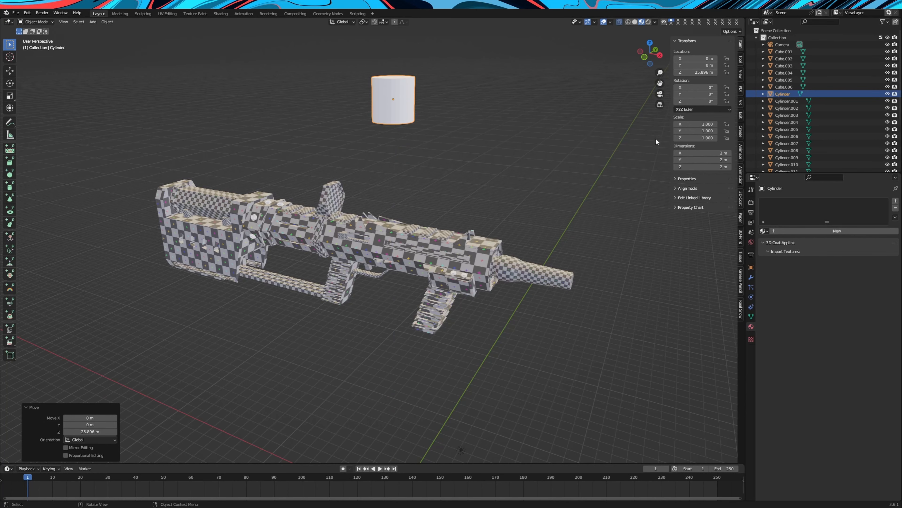
{"action": "key", "text": "KP_Decimal"}
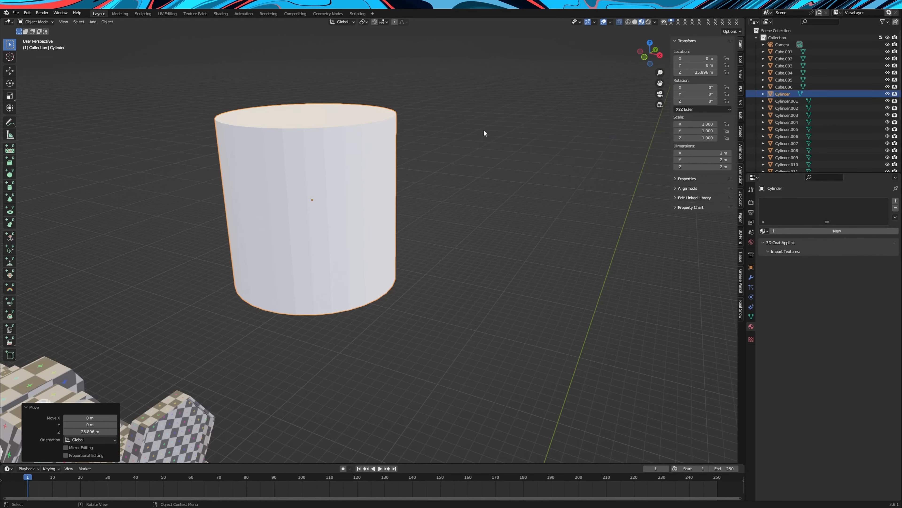
Edit the cylinder's mesh in edge selection mode and select its sharp edges
{"action": "left_click", "coordinate": [107, 22]}
{"action": "mouse_move", "coordinate": [114, 53]}
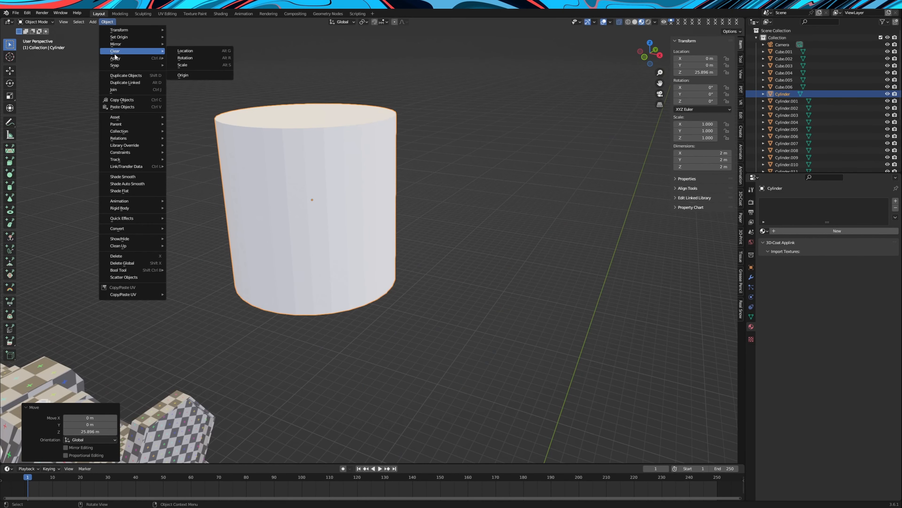
{"action": "mouse_move", "coordinate": [429, 184]}
{"action": "middle_mouse_down"}
{"action": "mouse_move", "coordinate": [460, 195]}
{"action": "mouse_move", "coordinate": [439, 190]}
{"action": "middle_mouse_up"}
{"action": "key", "text": "Tab"}
{"action": "left_click", "coordinate": [161, 119]}
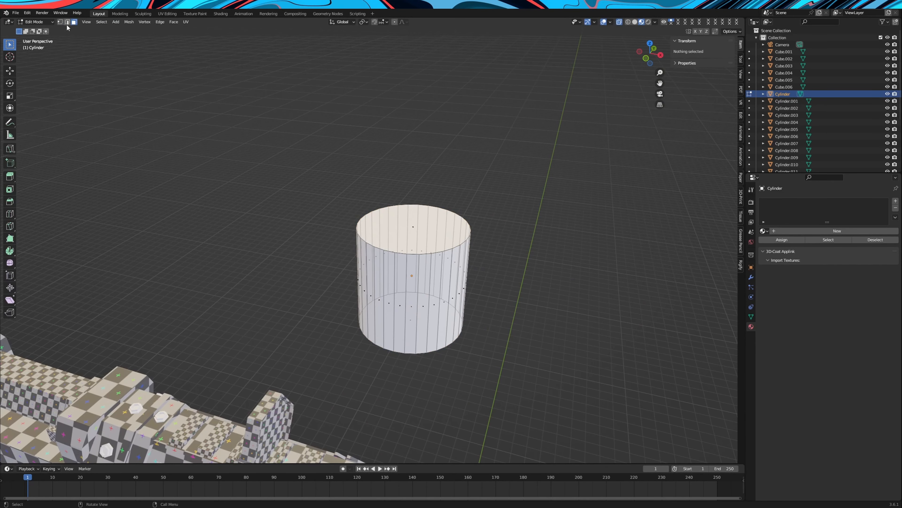
{"action": "left_click", "coordinate": [100, 22]}
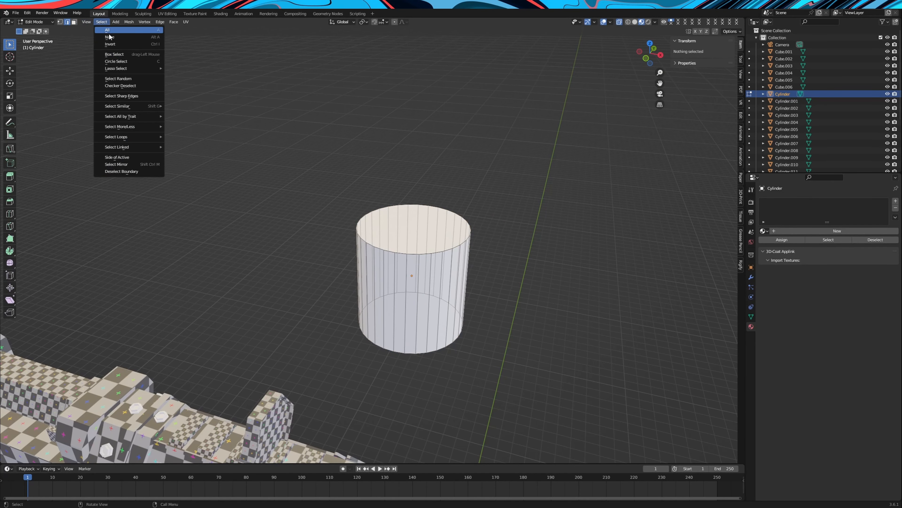
{"action": "left_click", "coordinate": [127, 95]}
Add one vertical side edge of the cylinder to the selection and mark the selected edges as seams
{"action": "middle_click_drag", "start_coordinate": [441, 189], "coordinate": [407, 184]}
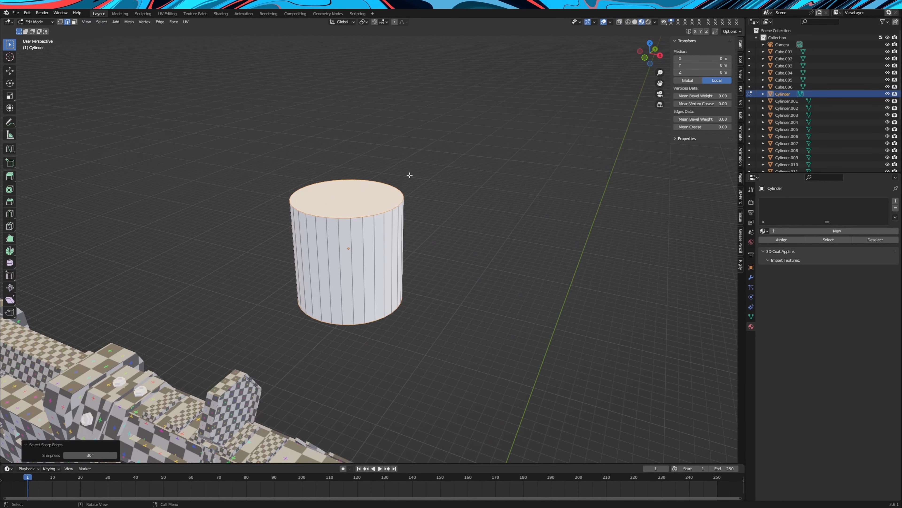
{"action": "left_click", "coordinate": [327, 252], "text": "shift"}
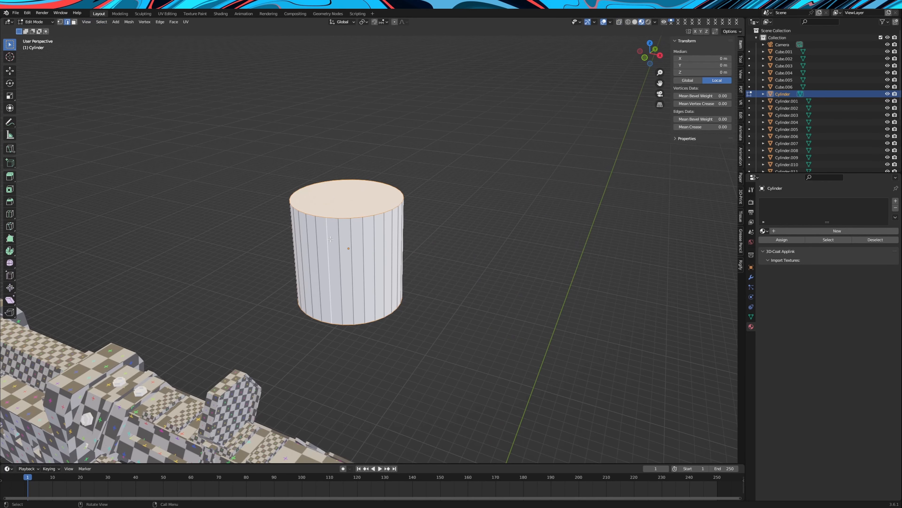
{"action": "scroll", "coordinate": [320, 252], "scroll_direction": "down", "scroll_amount": 4}
{"action": "middle_click_drag", "start_coordinate": [306, 268], "coordinate": [336, 251]}
{"action": "right_click", "coordinate": [488, 221]}
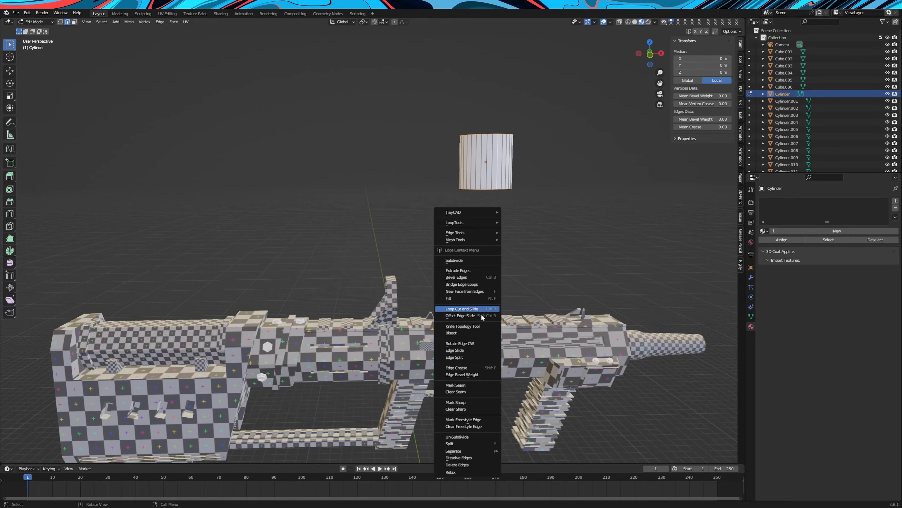
{"action": "left_click", "coordinate": [472, 388]}
{"action": "key", "text": "KP_Decimal"}
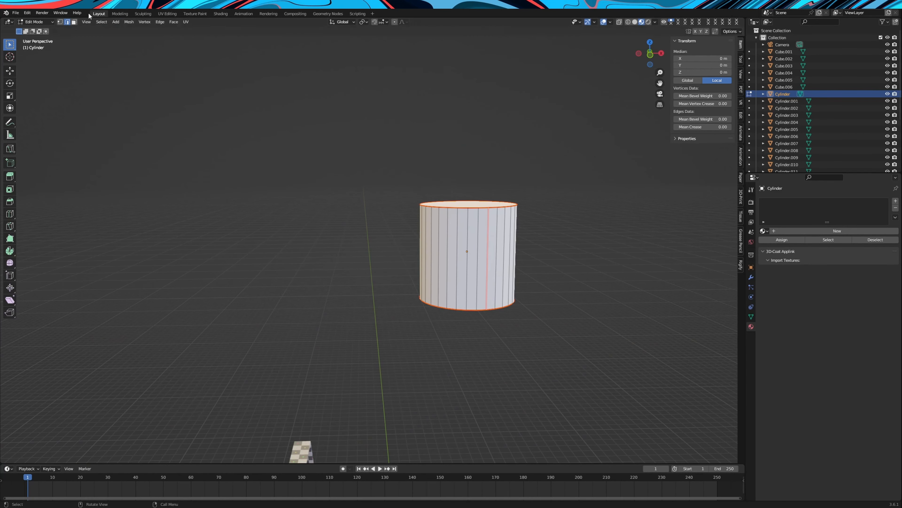
Select all faces of the cylinder with see-through selection, unwrap them along the seams, and return to Object Mode
{"action": "left_click", "coordinate": [74, 22]}
{"action": "left_click", "coordinate": [620, 22]}
{"action": "left_click_drag", "start_coordinate": [302, 148], "coordinate": [529, 353]}
{"action": "right_click", "coordinate": [433, 257]}
{"action": "mouse_move", "coordinate": [415, 349]}
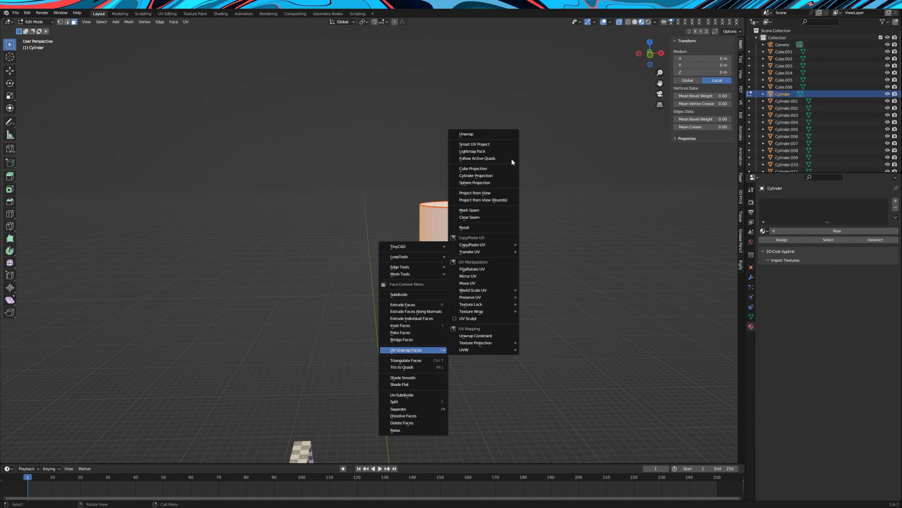
{"action": "left_click", "coordinate": [494, 132]}
{"action": "key", "text": "Tab"}
Assign an existing scene material to the cylinder and check how it lies on the surface
{"action": "left_click", "coordinate": [764, 231]}
{"action": "left_click", "coordinate": [784, 241]}
{"action": "middle_click_drag", "start_coordinate": [657, 242], "coordinate": [629, 253]}
{"action": "middle_click_drag", "start_coordinate": [443, 322], "coordinate": [386, 185]}
{"action": "scroll", "coordinate": [428, 259], "scroll_direction": "down", "scroll_amount": 3}
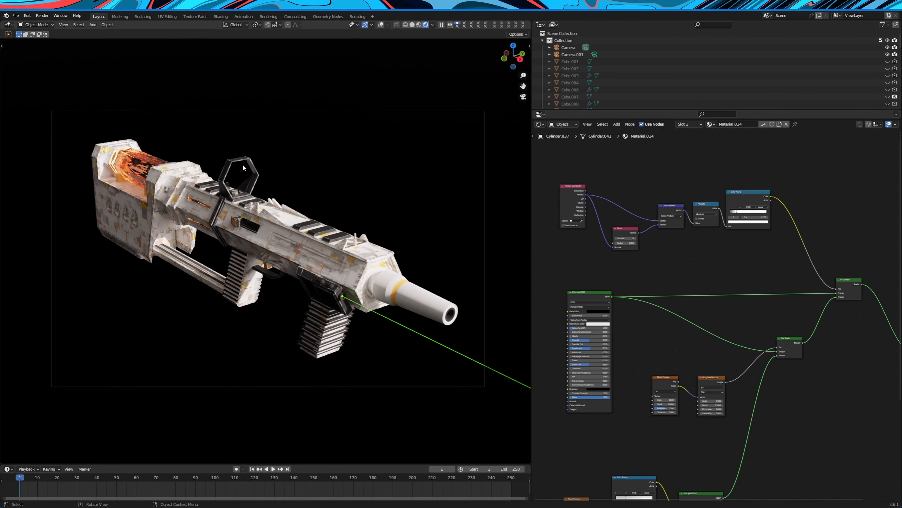
Examine the finished textured rifle up close, focusing on the worn edges of the black sight
{"action": "middle_click_drag", "start_coordinate": [215, 175], "coordinate": [255, 215]}
{"action": "scroll", "coordinate": [254, 198], "scroll_direction": "down", "scroll_amount": 6}
{"action": "scroll", "coordinate": [254, 198], "scroll_direction": "up", "scroll_amount": 4}
{"action": "scroll", "coordinate": [326, 215], "scroll_direction": "up", "scroll_amount": 8}
{"action": "scroll", "coordinate": [434, 196], "scroll_direction": "down", "scroll_amount": 3}
{"action": "middle_click_drag", "start_coordinate": [428, 165], "coordinate": [307, 140]}
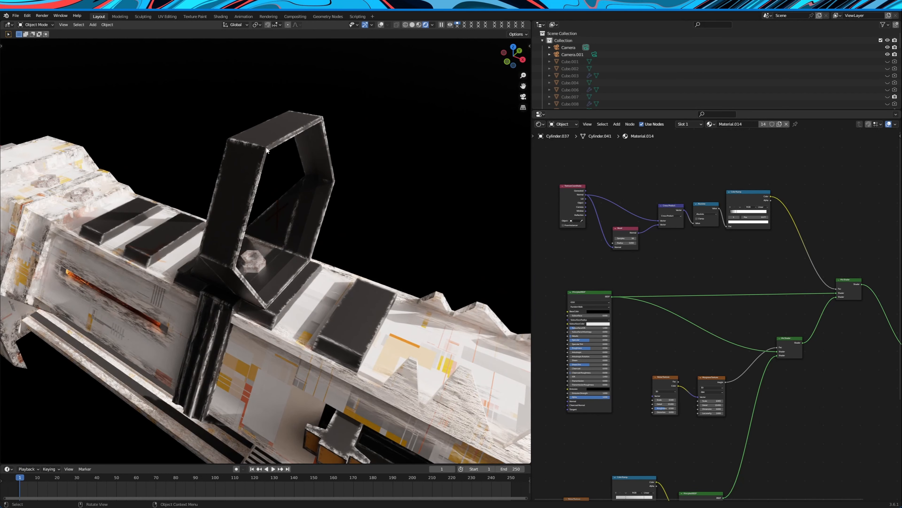
Connect the Color Ramp's Color output directly to the Material Output's Surface to preview the edge mask
{"action": "scroll", "coordinate": [755, 276], "scroll_direction": "down", "scroll_amount": 1}
{"action": "middle_click_drag", "start_coordinate": [755, 276], "coordinate": [704, 291]}
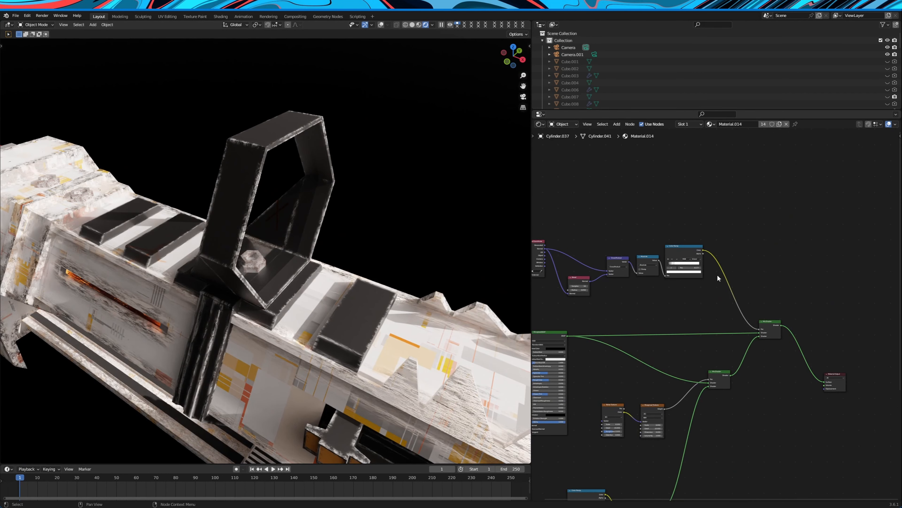
{"action": "left_click_drag", "start_coordinate": [703, 251], "coordinate": [825, 382]}
{"action": "scroll", "coordinate": [704, 310], "scroll_direction": "up", "scroll_amount": 2}
{"action": "middle_click_drag", "start_coordinate": [704, 310], "coordinate": [846, 349]}
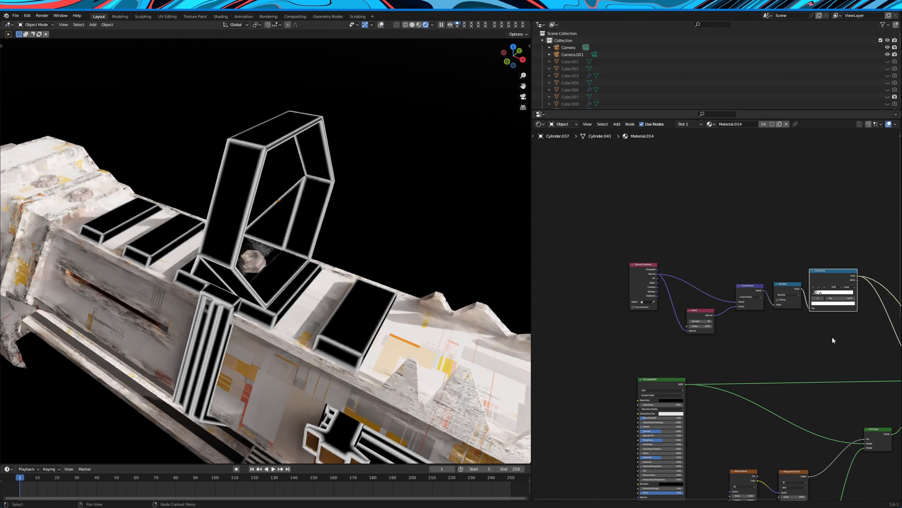
Examine the edge mask on the rifle and the Texture Coordinate, Bevel and Cross Product nodes that build it
{"action": "scroll", "coordinate": [719, 308], "scroll_direction": "down", "scroll_amount": 1}
{"action": "left_click_drag", "start_coordinate": [602, 236], "coordinate": [854, 334]}
{"action": "scroll", "coordinate": [783, 266], "scroll_direction": "up", "scroll_amount": 3}
{"action": "middle_click_drag", "start_coordinate": [783, 266], "coordinate": [746, 242]}
{"action": "middle_click_drag", "start_coordinate": [446, 237], "coordinate": [440, 213]}
{"action": "key", "text": "KP_Decimal"}
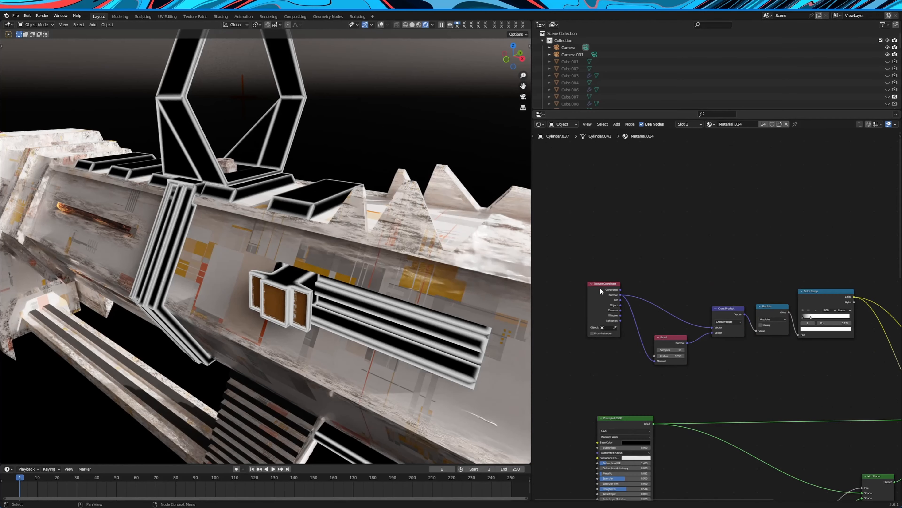
{"action": "scroll", "coordinate": [649, 344], "scroll_direction": "up", "scroll_amount": 2}
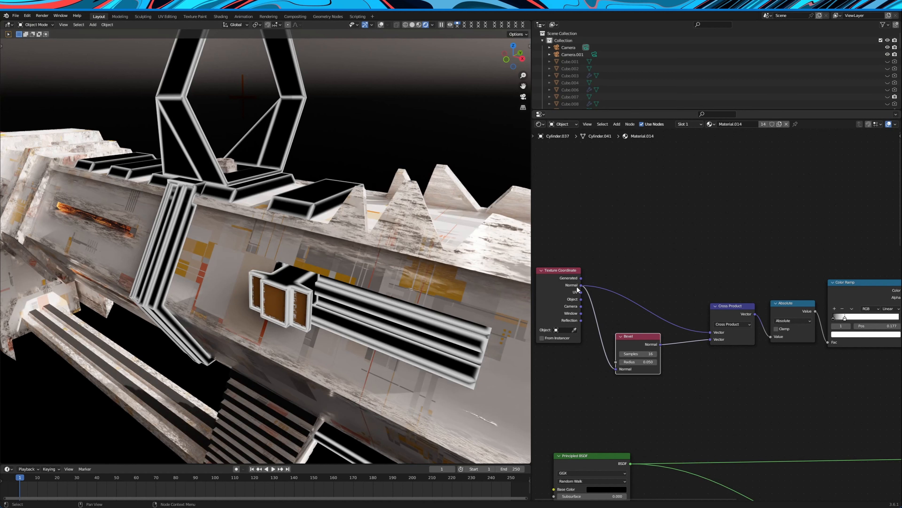
{"action": "mouse_move", "coordinate": [553, 276]}
{"action": "left_mouse_down"}
{"action": "mouse_move", "coordinate": [573, 275]}
{"action": "mouse_move", "coordinate": [561, 277]}
{"action": "left_mouse_up"}
{"action": "left_click_drag", "start_coordinate": [636, 340], "coordinate": [644, 338]}
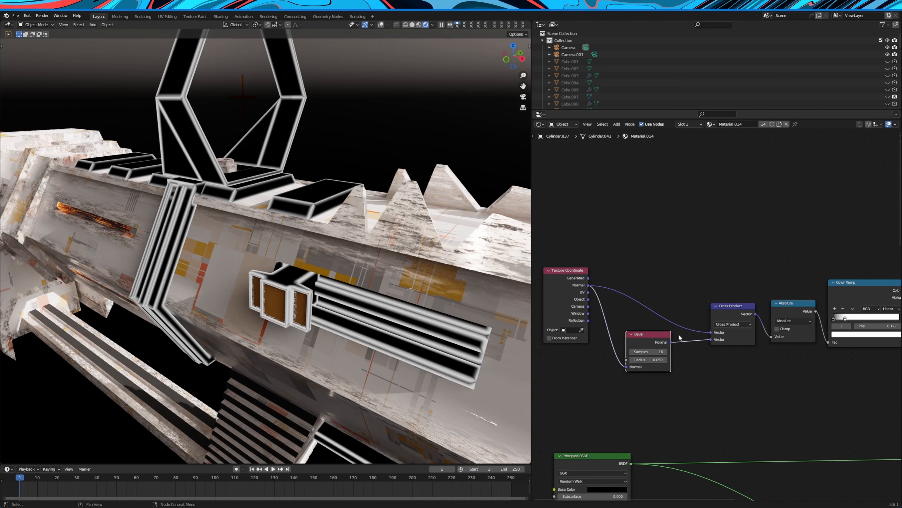
{"action": "scroll", "coordinate": [689, 320], "scroll_direction": "up", "scroll_amount": 2}
{"action": "middle_click_drag", "start_coordinate": [689, 317], "coordinate": [699, 327]}
{"action": "left_click_drag", "start_coordinate": [744, 313], "coordinate": [736, 290]}
Add a trial Vector Math node above the Cross Product node, open its operation choices, and delete the node
{"action": "key", "text": "shift+a"}
{"action": "type", "text": "ve"}
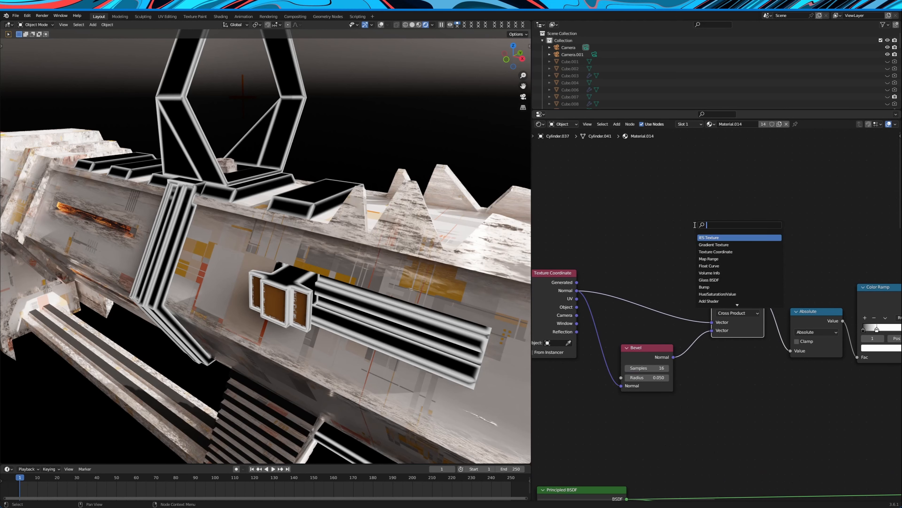
{"action": "left_click", "coordinate": [714, 244]}
{"action": "left_click", "coordinate": [709, 216]}
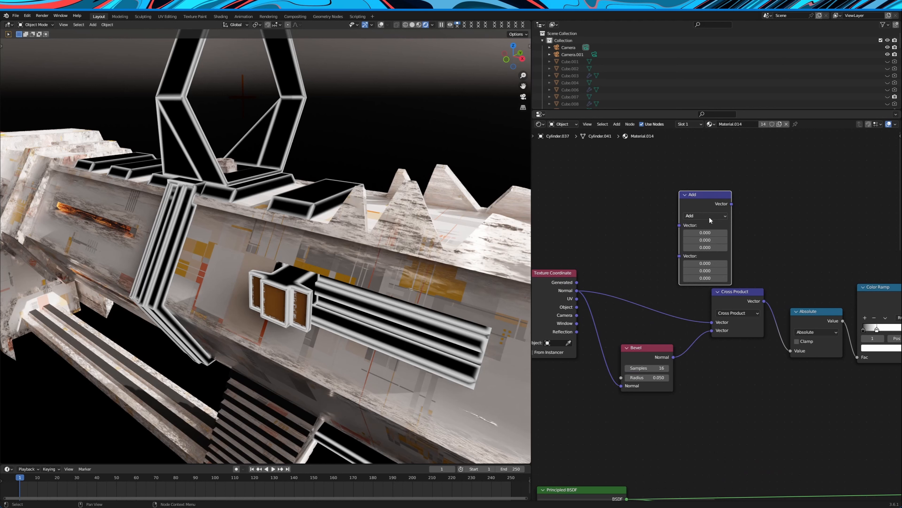
{"action": "left_click", "coordinate": [709, 215]}
{"action": "left_click", "coordinate": [700, 269]}
{"action": "right_click", "coordinate": [696, 202]}
{"action": "left_click", "coordinate": [697, 203]}
Add a trial Math node above the node chain, set its operation to Absolute, and delete it
{"action": "middle_click_drag", "start_coordinate": [816, 309], "coordinate": [735, 294]}
{"action": "scroll", "coordinate": [735, 297], "scroll_direction": "up", "scroll_amount": 2}
{"action": "left_click_drag", "start_coordinate": [732, 300], "coordinate": [728, 276]}
{"action": "key", "text": "shift+a"}
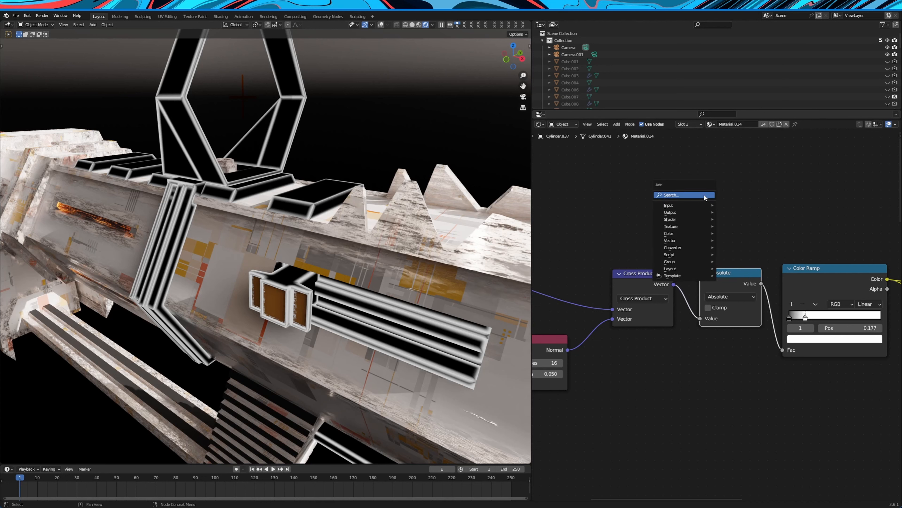
{"action": "type", "text": "ma"}
{"action": "key", "text": "Return"}
{"action": "left_click", "coordinate": [719, 197]}
{"action": "left_click", "coordinate": [719, 198]}
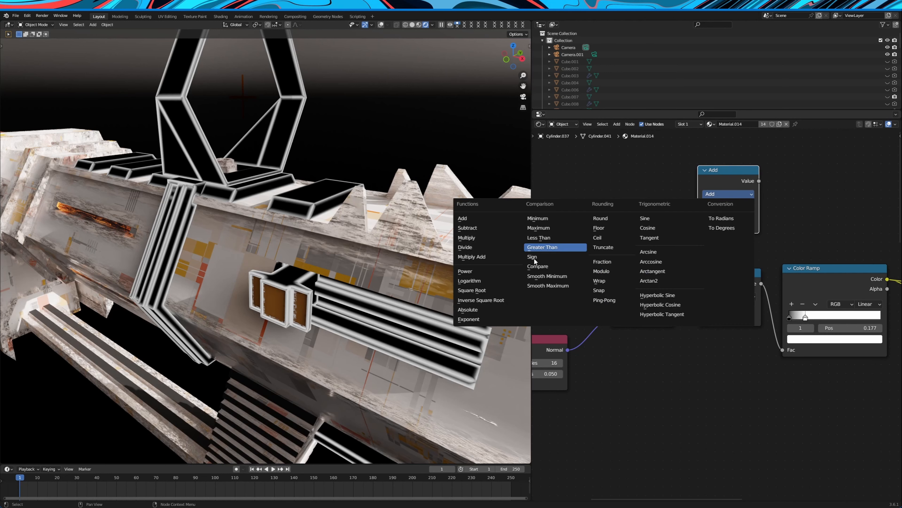
{"action": "left_click", "coordinate": [493, 311]}
{"action": "middle_click_drag", "start_coordinate": [771, 238], "coordinate": [749, 286]}
{"action": "scroll", "coordinate": [749, 287], "scroll_direction": "up", "scroll_amount": 1}
{"action": "mouse_move", "coordinate": [688, 195]}
{"action": "left_mouse_down"}
{"action": "mouse_move", "coordinate": [713, 193]}
{"action": "mouse_move", "coordinate": [701, 192]}
{"action": "left_mouse_up"}
{"action": "right_click", "coordinate": [701, 192]}
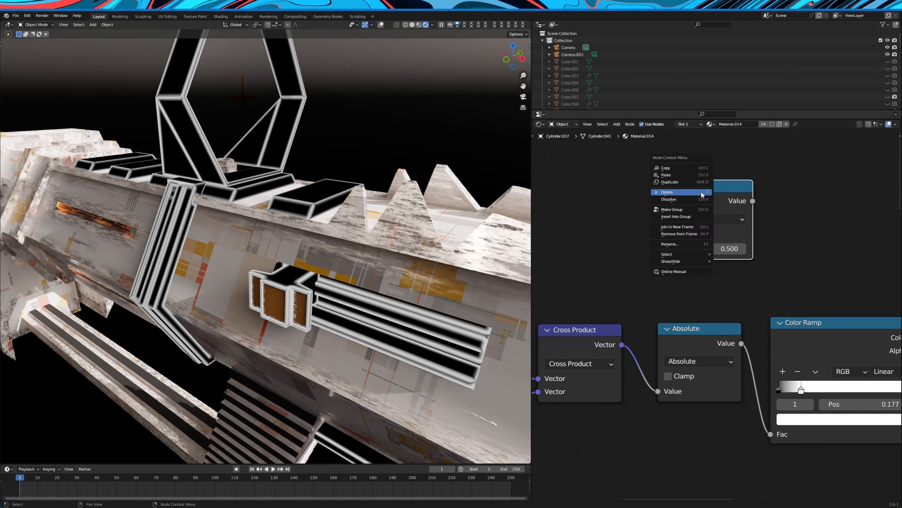
{"action": "left_click", "coordinate": [701, 192]}
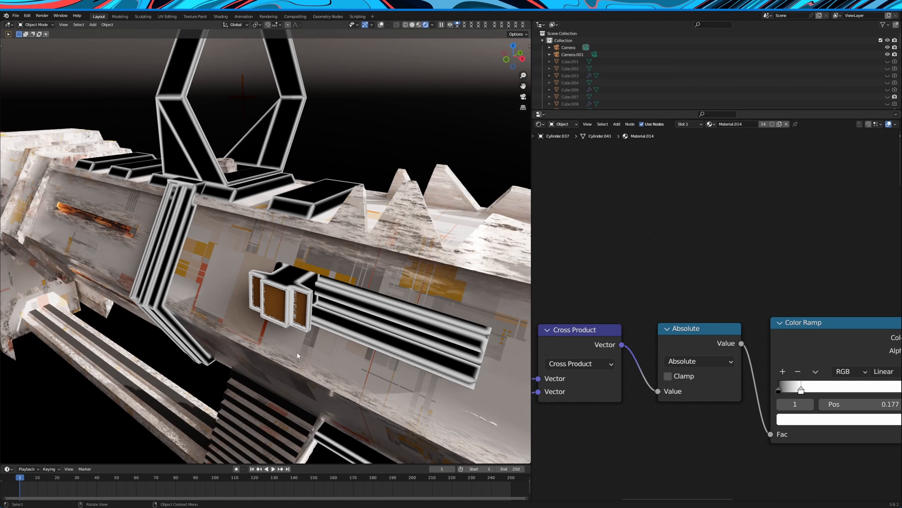
Try shifting the Color Ramp's white stop to test the width of the edge mask
{"action": "scroll", "coordinate": [738, 319], "scroll_direction": "down", "scroll_amount": 5}
{"action": "middle_click_drag", "start_coordinate": [820, 312], "coordinate": [740, 273]}
{"action": "scroll", "coordinate": [728, 279], "scroll_direction": "up", "scroll_amount": 1}
{"action": "left_click_drag", "start_coordinate": [714, 285], "coordinate": [721, 277]}
{"action": "left_click_drag", "start_coordinate": [704, 320], "coordinate": [729, 317]}
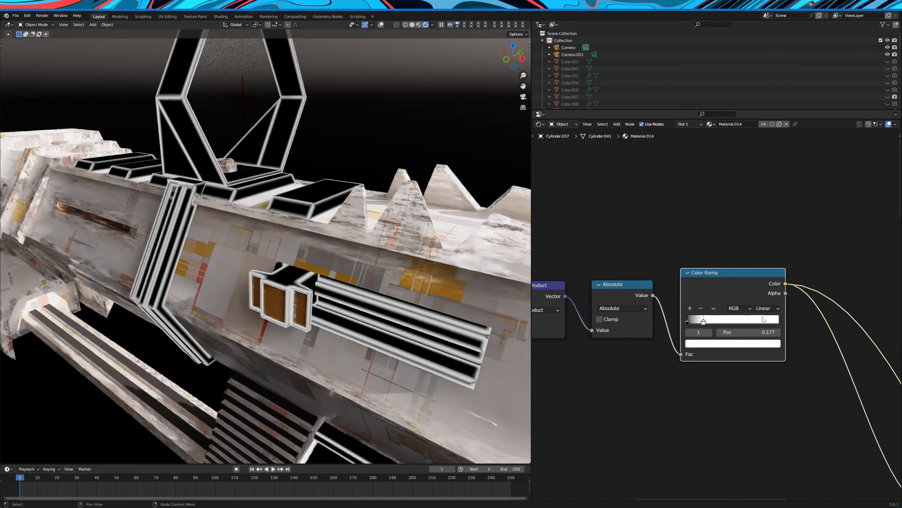
Examine the inputs of the final Mix Shader and the settings of the black Principled BSDF feeding it
{"action": "scroll", "coordinate": [771, 355], "scroll_direction": "down", "scroll_amount": 2}
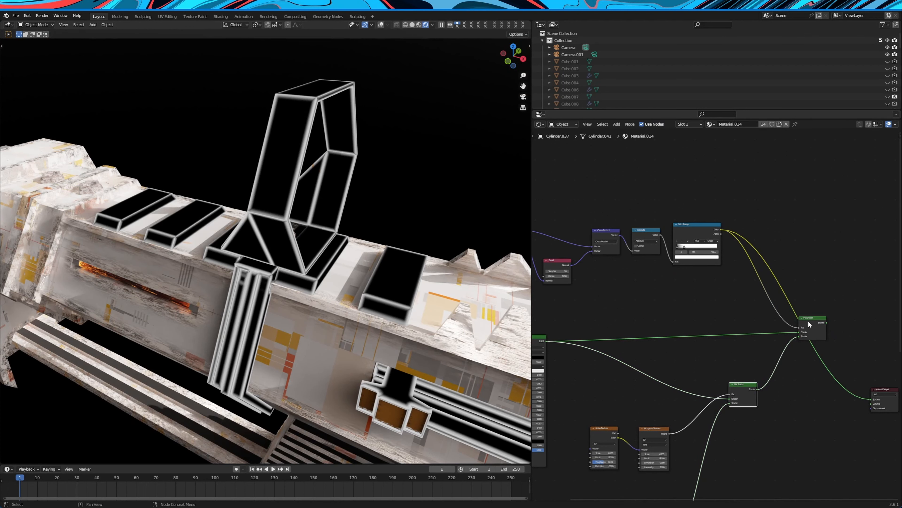
{"action": "mouse_move", "coordinate": [808, 321]}
{"action": "left_mouse_down"}
{"action": "mouse_move", "coordinate": [785, 322]}
{"action": "mouse_move", "coordinate": [812, 321]}
{"action": "left_mouse_up"}
{"action": "middle_click_drag", "start_coordinate": [750, 354], "coordinate": [781, 345]}
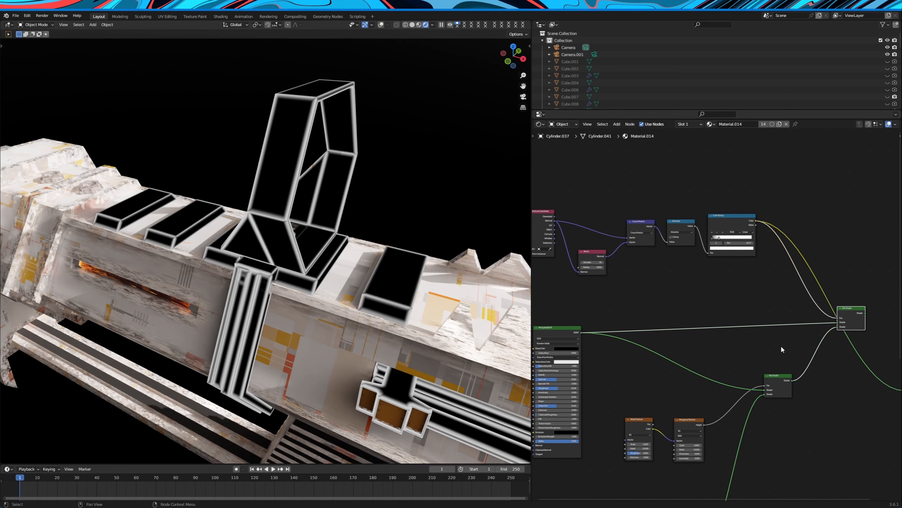
{"action": "left_click_drag", "start_coordinate": [556, 330], "coordinate": [580, 307]}
{"action": "scroll", "coordinate": [692, 316], "scroll_direction": "up", "scroll_amount": 4}
{"action": "middle_click_drag", "start_coordinate": [649, 335], "coordinate": [811, 267]}
{"action": "scroll", "coordinate": [782, 294], "scroll_direction": "up", "scroll_amount": 4}
{"action": "scroll", "coordinate": [695, 309], "scroll_direction": "up", "scroll_amount": 1}
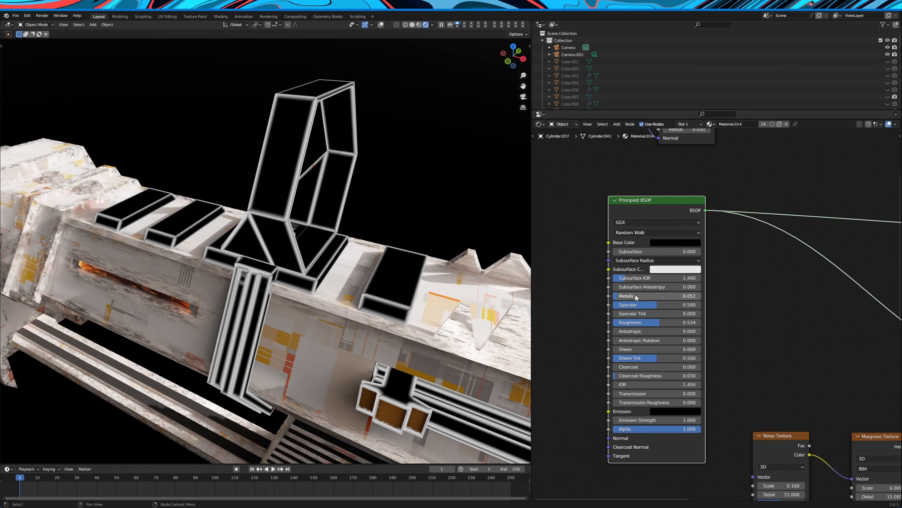
{"action": "scroll", "coordinate": [718, 318], "scroll_direction": "down", "scroll_amount": 8}
Examine the second Mix Shader and the Noise Texture and Musgrave Texture nodes driving its factor
{"action": "middle_click_drag", "start_coordinate": [849, 335], "coordinate": [688, 328]}
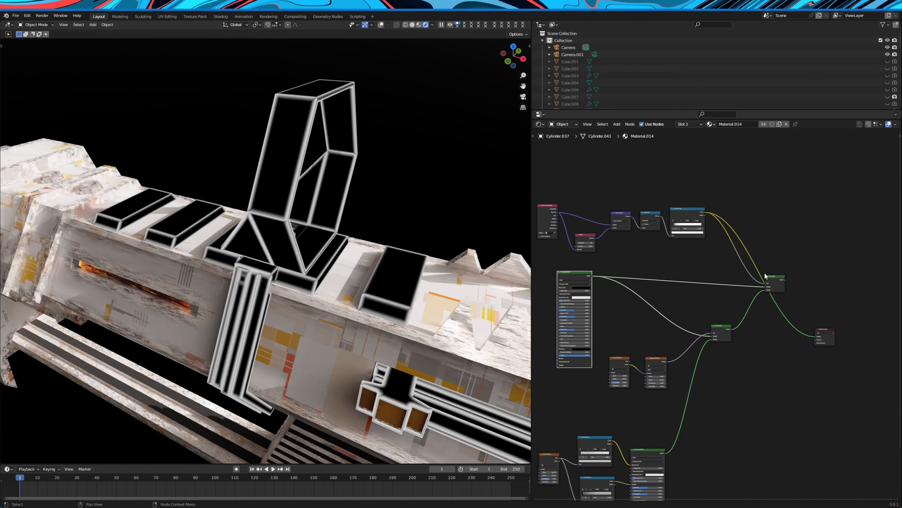
{"action": "scroll", "coordinate": [766, 277], "scroll_direction": "up", "scroll_amount": 1}
{"action": "left_click_drag", "start_coordinate": [723, 331], "coordinate": [735, 319]}
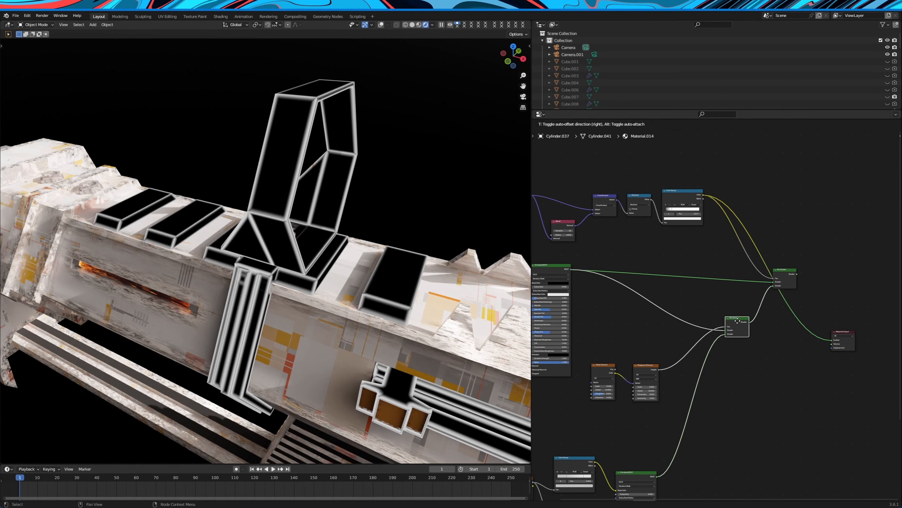
{"action": "left_click_drag", "start_coordinate": [595, 348], "coordinate": [649, 331]}
{"action": "scroll", "coordinate": [652, 336], "scroll_direction": "up", "scroll_amount": 5}
{"action": "middle_click_drag", "start_coordinate": [677, 336], "coordinate": [749, 327]}
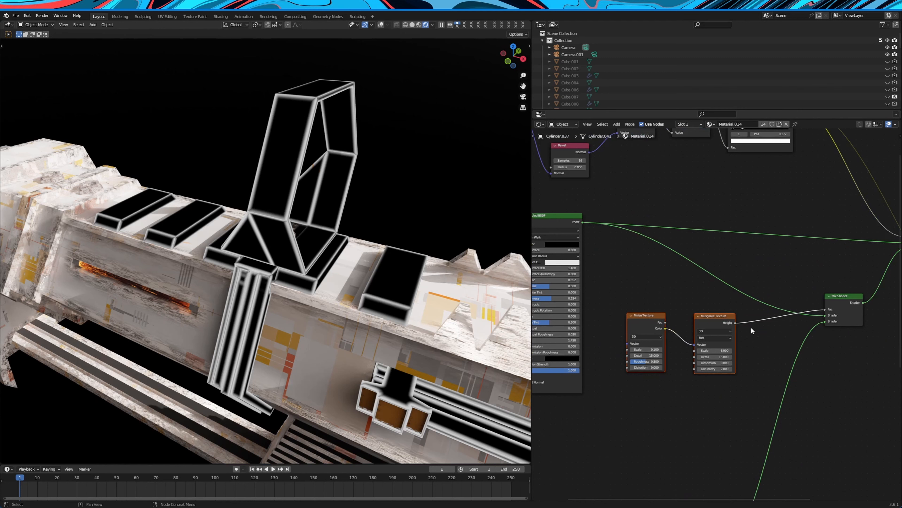
{"action": "scroll", "coordinate": [724, 323], "scroll_direction": "up", "scroll_amount": 5}
{"action": "left_click_drag", "start_coordinate": [624, 321], "coordinate": [633, 322]}
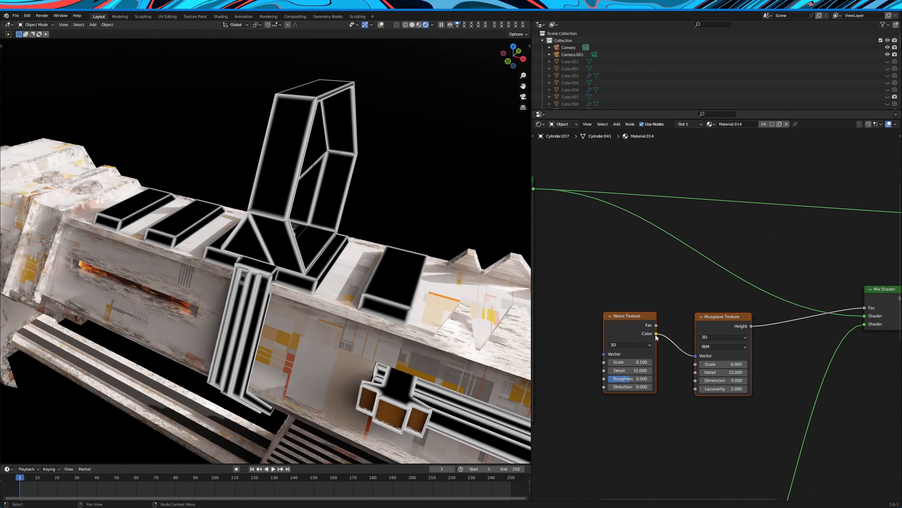
Connect the second Mix Shader directly to the Material Output's Surface to preview the worn metal pattern
{"action": "scroll", "coordinate": [722, 322], "scroll_direction": "down", "scroll_amount": 2}
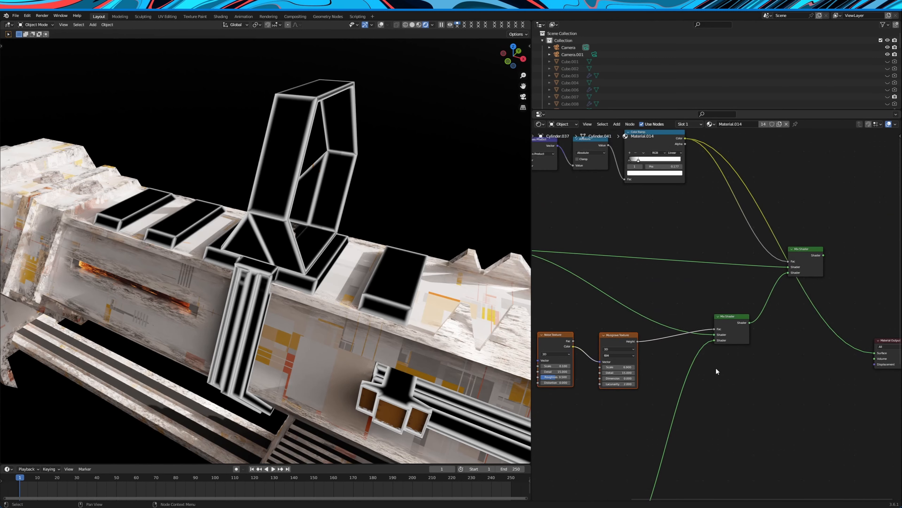
{"action": "left_click_drag", "start_coordinate": [753, 323], "coordinate": [881, 356]}
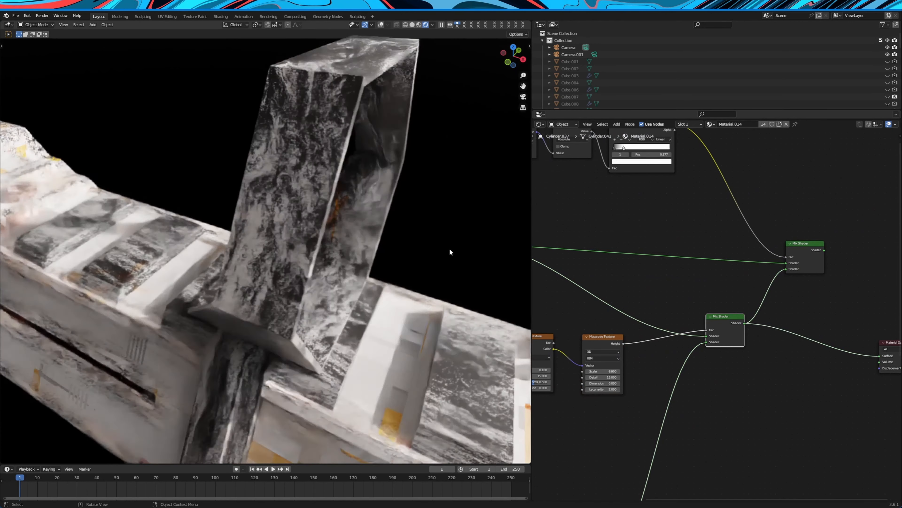
{"action": "scroll", "coordinate": [439, 251], "scroll_direction": "down", "scroll_amount": 3}
{"action": "scroll", "coordinate": [459, 298], "scroll_direction": "down", "scroll_amount": 4}
{"action": "scroll", "coordinate": [493, 302], "scroll_direction": "up", "scroll_amount": 4}
{"action": "scroll", "coordinate": [670, 425], "scroll_direction": "down", "scroll_amount": 3}
Examine the second Principled BSDF and the Noise Texture and two Color Ramps driving its base color and metallic
{"action": "middle_click_drag", "start_coordinate": [670, 427], "coordinate": [760, 367]}
{"action": "scroll", "coordinate": [800, 306], "scroll_direction": "up", "scroll_amount": 2}
{"action": "mouse_move", "coordinate": [832, 247]}
{"action": "left_mouse_down"}
{"action": "mouse_move", "coordinate": [824, 266]}
{"action": "mouse_move", "coordinate": [828, 250]}
{"action": "mouse_move", "coordinate": [826, 257]}
{"action": "left_mouse_up"}
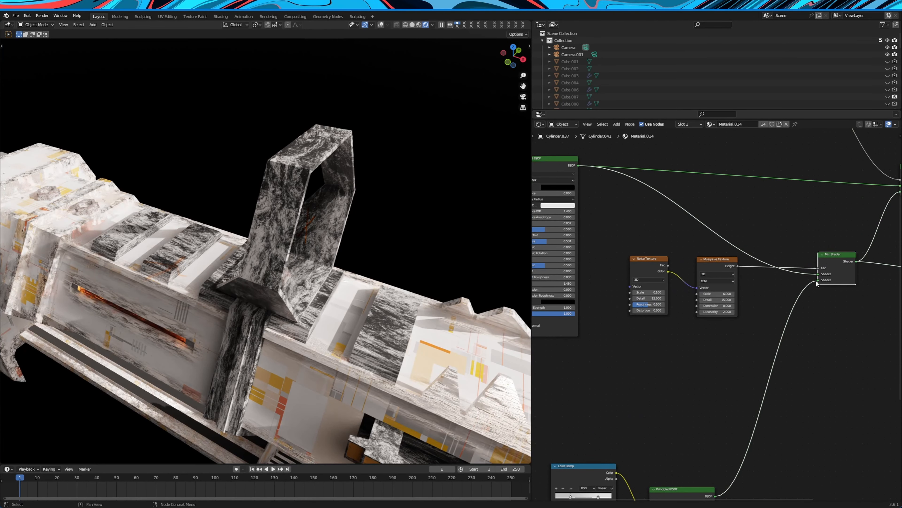
{"action": "scroll", "coordinate": [806, 300], "scroll_direction": "down", "scroll_amount": 1}
{"action": "middle_click_drag", "start_coordinate": [678, 476], "coordinate": [764, 284]}
{"action": "scroll", "coordinate": [766, 285], "scroll_direction": "up", "scroll_amount": 2}
{"action": "left_click_drag", "start_coordinate": [770, 283], "coordinate": [771, 275]}
{"action": "middle_click_drag", "start_coordinate": [751, 243], "coordinate": [790, 231]}
{"action": "left_click_drag", "start_coordinate": [710, 237], "coordinate": [728, 231]}
{"action": "left_click_drag", "start_coordinate": [696, 333], "coordinate": [711, 321]}
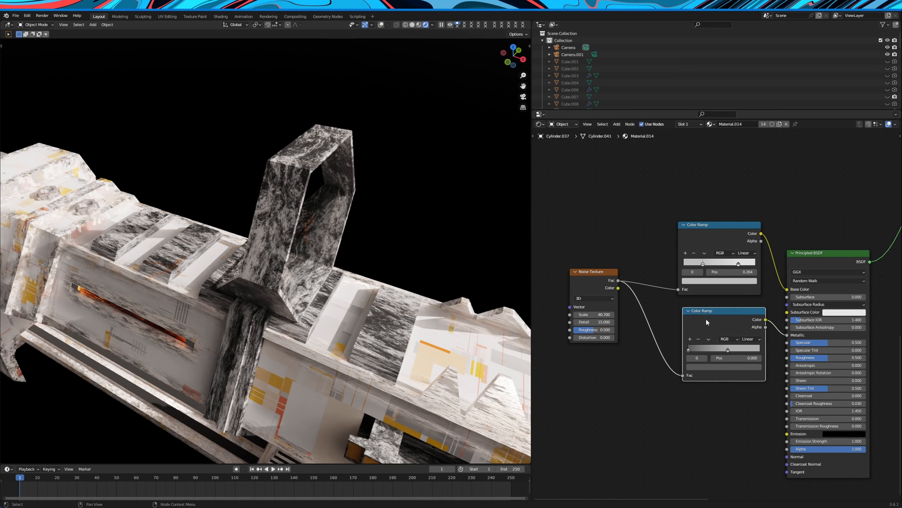
{"action": "left_click_drag", "start_coordinate": [595, 278], "coordinate": [600, 282]}
Reconnect the final Mix Shader to the Material Output's Surface and check the edge wear on the rifle's sight
{"action": "scroll", "coordinate": [699, 181], "scroll_direction": "down", "scroll_amount": 5}
{"action": "middle_click_drag", "start_coordinate": [699, 181], "coordinate": [674, 257]}
{"action": "scroll", "coordinate": [720, 343], "scroll_direction": "up", "scroll_amount": 2}
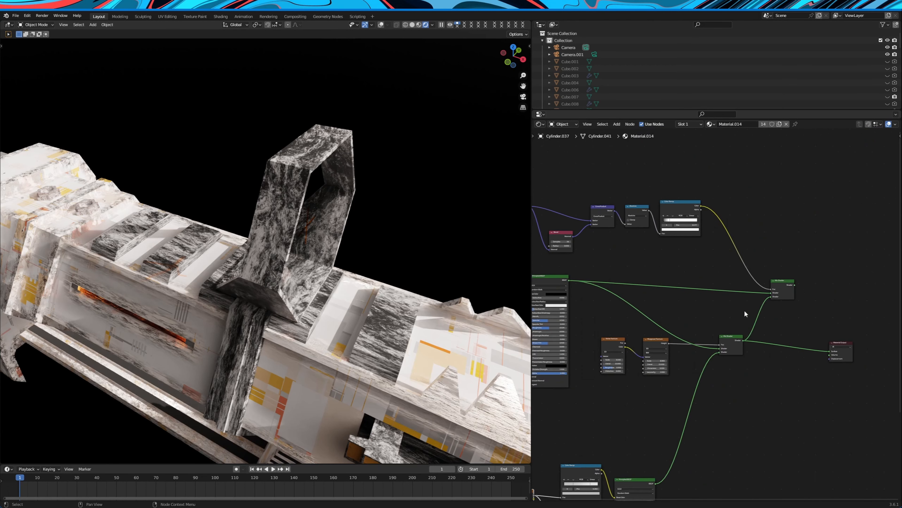
{"action": "left_click_drag", "start_coordinate": [866, 334], "coordinate": [891, 362]}
{"action": "middle_click_drag", "start_coordinate": [231, 271], "coordinate": [301, 265]}
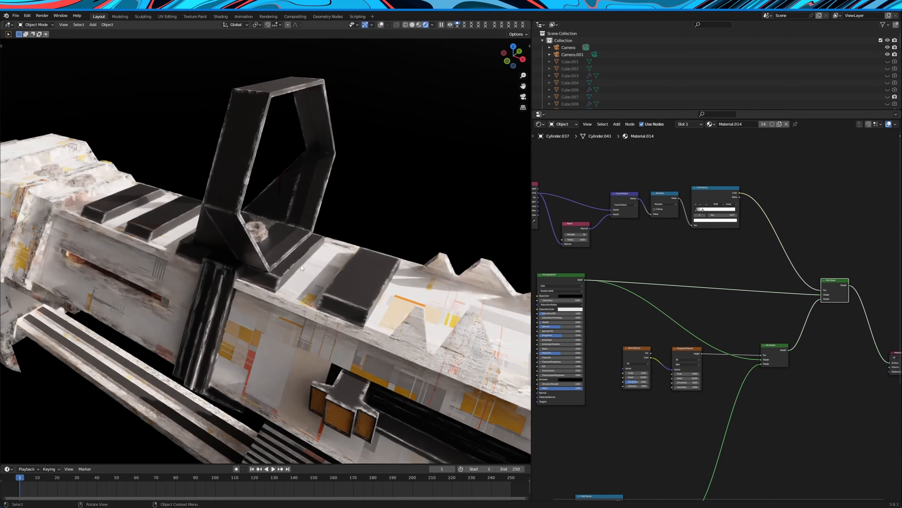
Select the rifle's white main body to show its Material.001 node tree and widen the node editor
{"action": "scroll", "coordinate": [272, 210], "scroll_direction": "down", "scroll_amount": 6}
{"action": "middle_click_drag", "start_coordinate": [235, 251], "coordinate": [342, 272]}
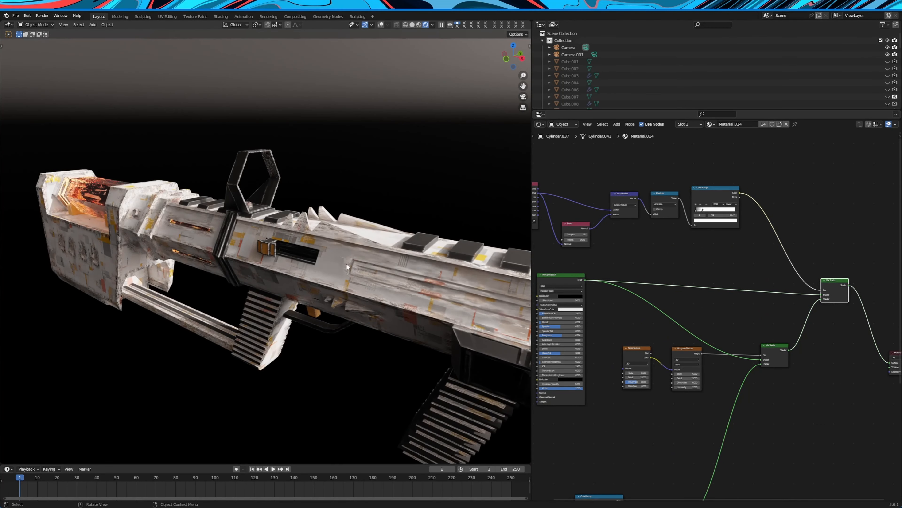
{"action": "left_click", "coordinate": [335, 270]}
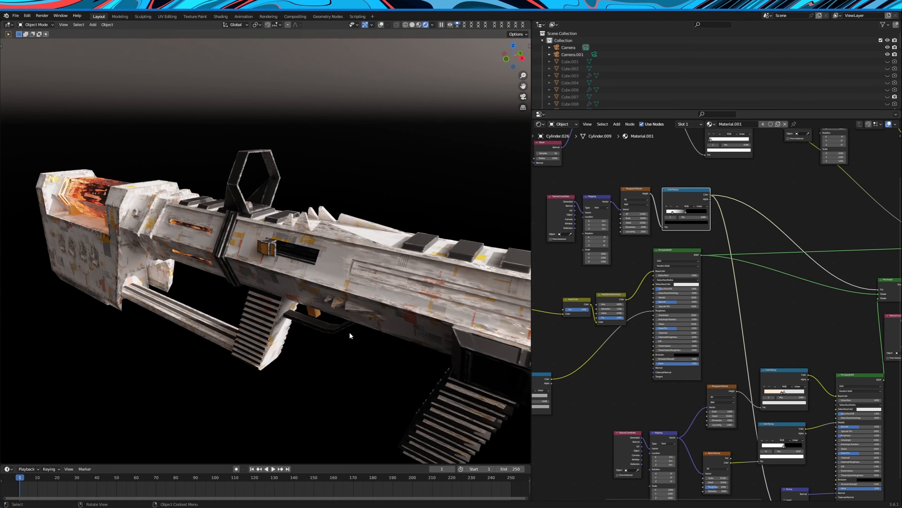
{"action": "scroll", "coordinate": [760, 292], "scroll_direction": "down", "scroll_amount": 6}
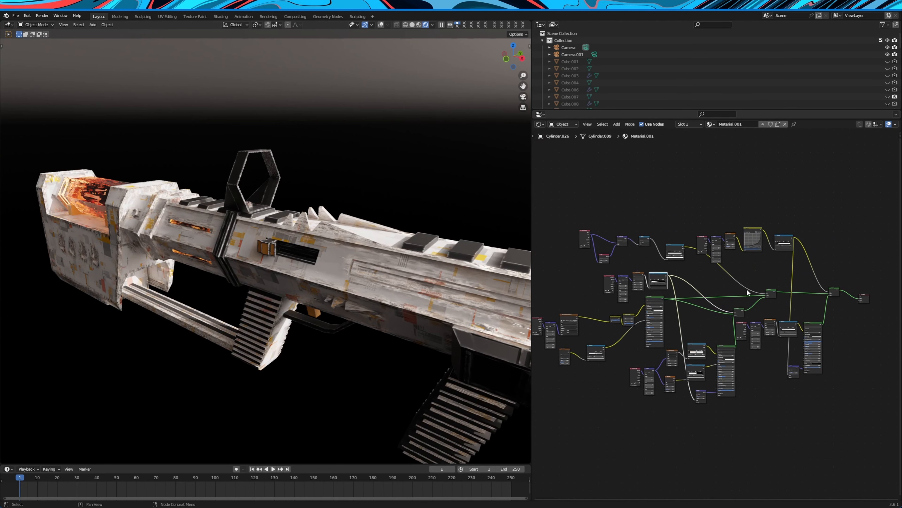
{"action": "middle_click_drag", "start_coordinate": [563, 306], "coordinate": [583, 296]}
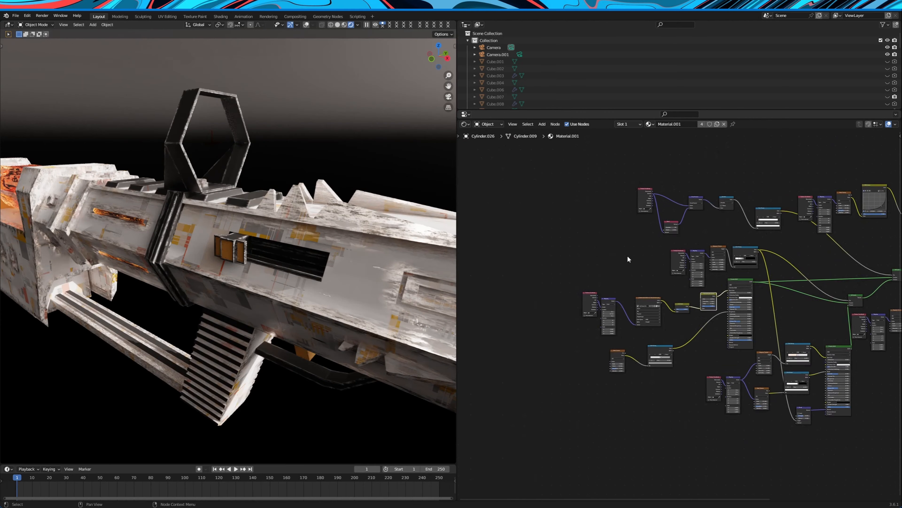
{"action": "middle_click_drag", "start_coordinate": [627, 255], "coordinate": [570, 267]}
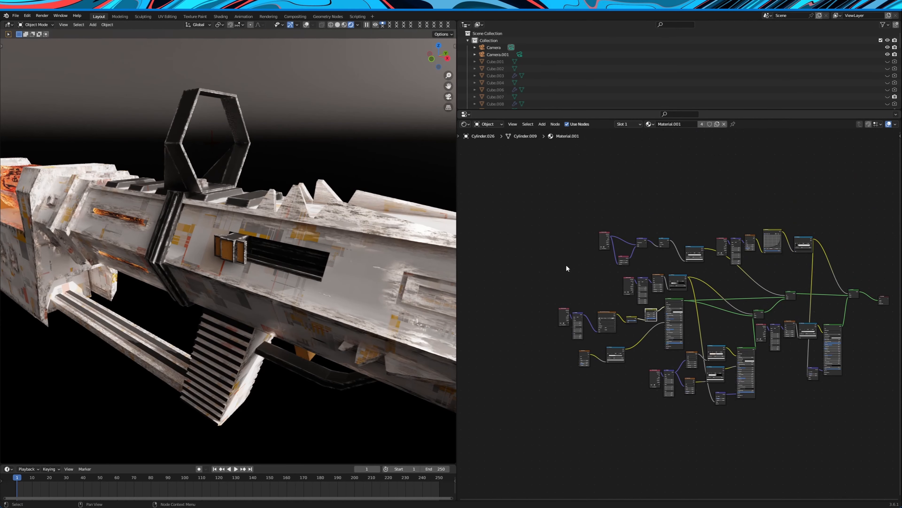
{"action": "scroll", "coordinate": [394, 269], "scroll_direction": "down", "scroll_amount": 4}
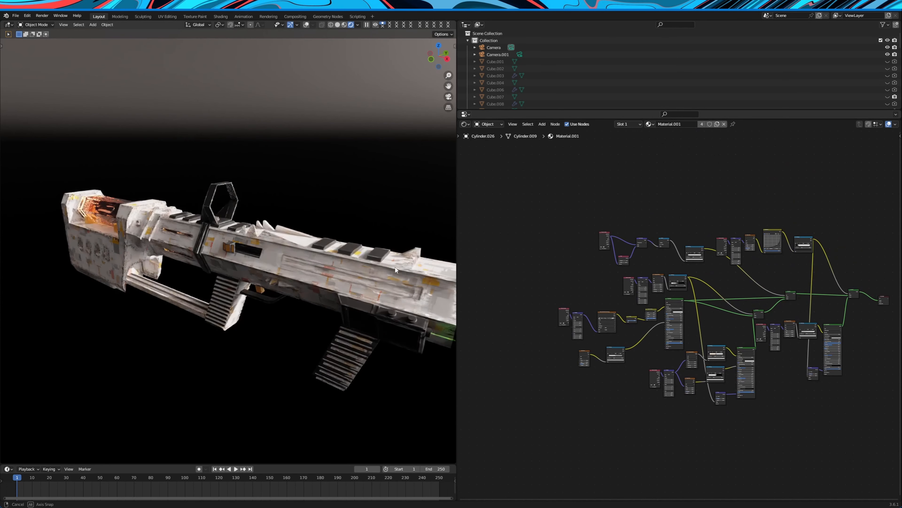
{"action": "middle_click_drag", "start_coordinate": [349, 280], "coordinate": [337, 292]}
Examine the image texture, Invert Color and Hue/Saturation/Value nodes feeding the first Principled BSDF's base color
{"action": "scroll", "coordinate": [338, 292], "scroll_direction": "up", "scroll_amount": 4}
{"action": "scroll", "coordinate": [611, 287], "scroll_direction": "up", "scroll_amount": 4}
{"action": "middle_click_drag", "start_coordinate": [795, 271], "coordinate": [749, 266]}
{"action": "scroll", "coordinate": [725, 257], "scroll_direction": "down", "scroll_amount": 3}
{"action": "scroll", "coordinate": [555, 324], "scroll_direction": "up", "scroll_amount": 5}
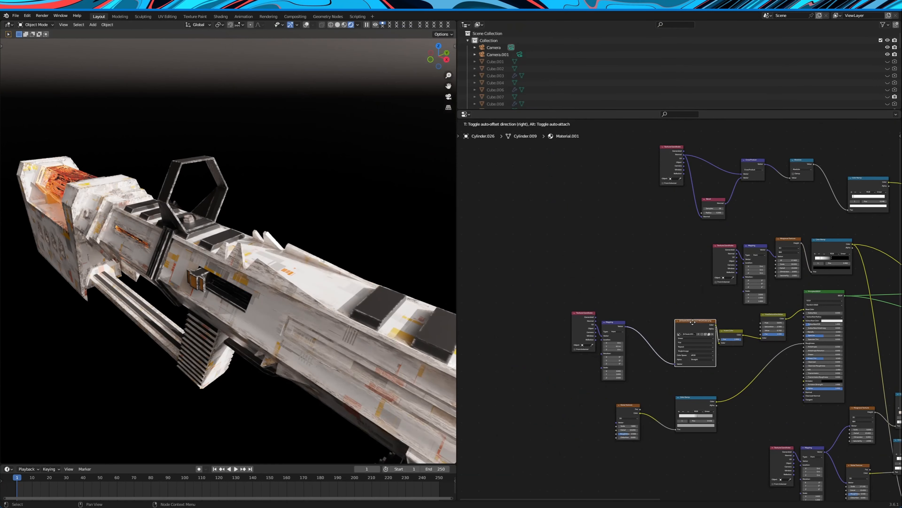
{"action": "scroll", "coordinate": [668, 316], "scroll_direction": "up", "scroll_amount": 3}
{"action": "middle_click_drag", "start_coordinate": [694, 319], "coordinate": [585, 268]}
{"action": "scroll", "coordinate": [585, 269], "scroll_direction": "up", "scroll_amount": 2}
{"action": "left_click_drag", "start_coordinate": [607, 291], "coordinate": [588, 274]}
{"action": "mouse_move", "coordinate": [691, 269]}
{"action": "left_mouse_down"}
{"action": "mouse_move", "coordinate": [658, 270]}
{"action": "mouse_move", "coordinate": [683, 267]}
{"action": "left_mouse_up"}
{"action": "scroll", "coordinate": [709, 276], "scroll_direction": "up", "scroll_amount": 2}
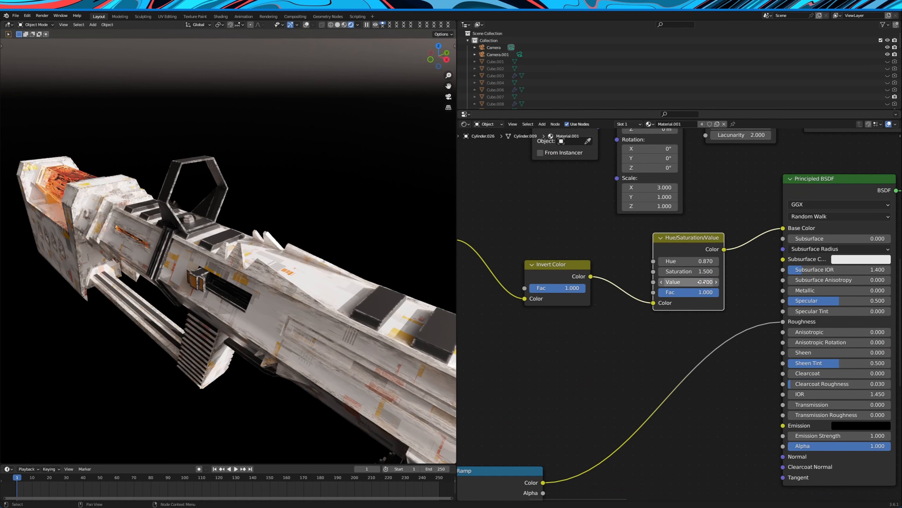
Examine the first Principled BSDF and the Noise Texture and Color Ramp driving its roughness
{"action": "scroll", "coordinate": [680, 261], "scroll_direction": "down", "scroll_amount": 5}
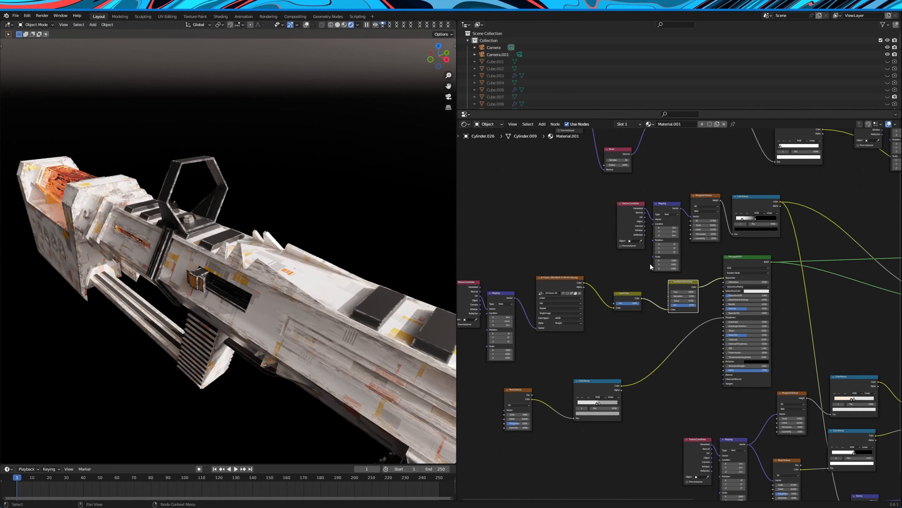
{"action": "mouse_move", "coordinate": [743, 254]}
{"action": "left_mouse_down"}
{"action": "mouse_move", "coordinate": [730, 257]}
{"action": "mouse_move", "coordinate": [751, 261]}
{"action": "mouse_move", "coordinate": [739, 251]}
{"action": "left_mouse_up"}
{"action": "scroll", "coordinate": [753, 271], "scroll_direction": "up", "scroll_amount": 6}
{"action": "scroll", "coordinate": [731, 305], "scroll_direction": "up", "scroll_amount": 1}
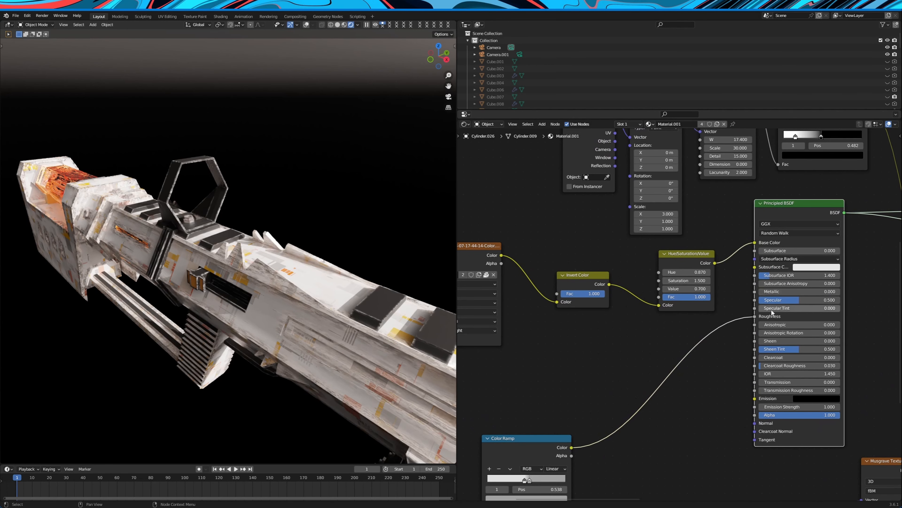
{"action": "scroll", "coordinate": [732, 319], "scroll_direction": "down", "scroll_amount": 3}
{"action": "middle_click_drag", "start_coordinate": [732, 318], "coordinate": [816, 243]}
{"action": "scroll", "coordinate": [547, 350], "scroll_direction": "up", "scroll_amount": 2}
{"action": "scroll", "coordinate": [539, 352], "scroll_direction": "down", "scroll_amount": 1}
{"action": "middle_click_drag", "start_coordinate": [540, 351], "coordinate": [588, 330]}
{"action": "left_click_drag", "start_coordinate": [570, 338], "coordinate": [589, 333]}
{"action": "left_click_drag", "start_coordinate": [691, 326], "coordinate": [704, 323]}
{"action": "scroll", "coordinate": [696, 348], "scroll_direction": "up", "scroll_amount": 3}
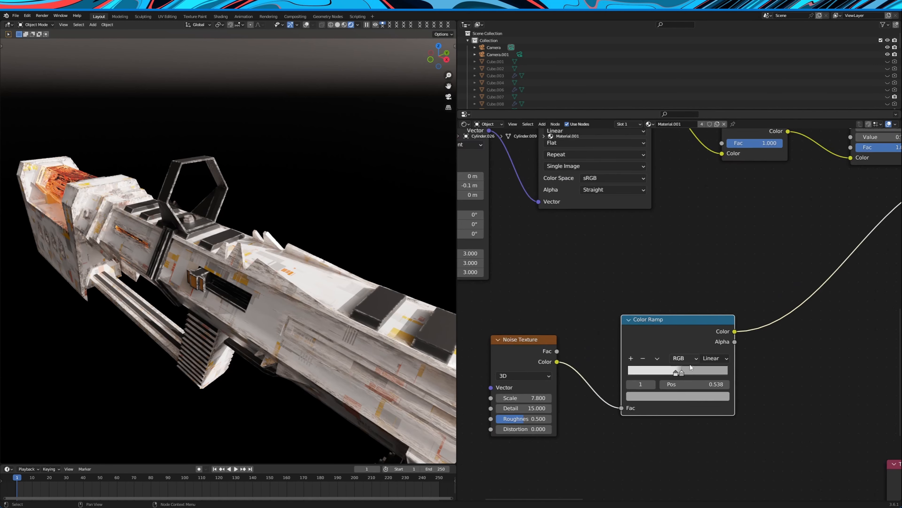
{"action": "middle_click_drag", "start_coordinate": [552, 377], "coordinate": [637, 309]}
{"action": "scroll", "coordinate": [636, 309], "scroll_direction": "up", "scroll_amount": 2}
{"action": "left_click_drag", "start_coordinate": [551, 282], "coordinate": [564, 284]}
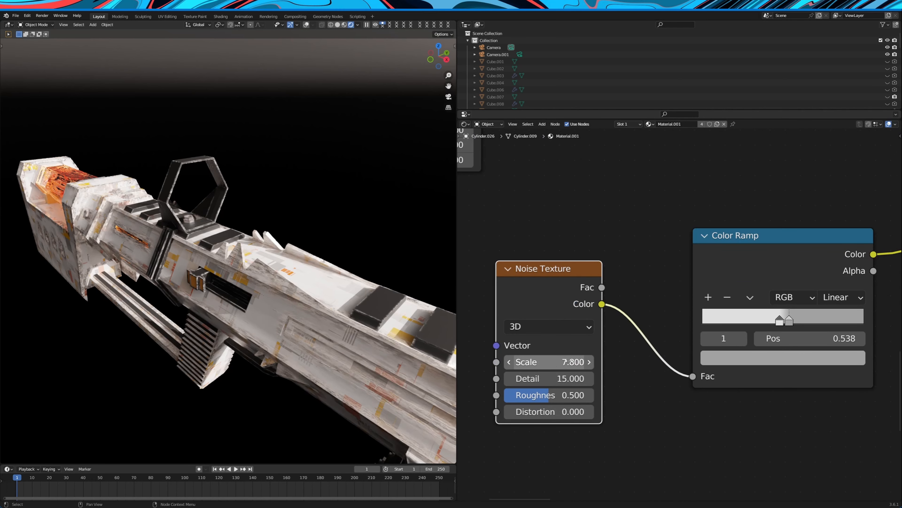
Examine the edge mask chain of Texture Coordinate, Bevel, Cross Product and Absolute nodes in Material.001
{"action": "scroll", "coordinate": [633, 339], "scroll_direction": "down", "scroll_amount": 6}
{"action": "middle_click_drag", "start_coordinate": [684, 336], "coordinate": [570, 327]}
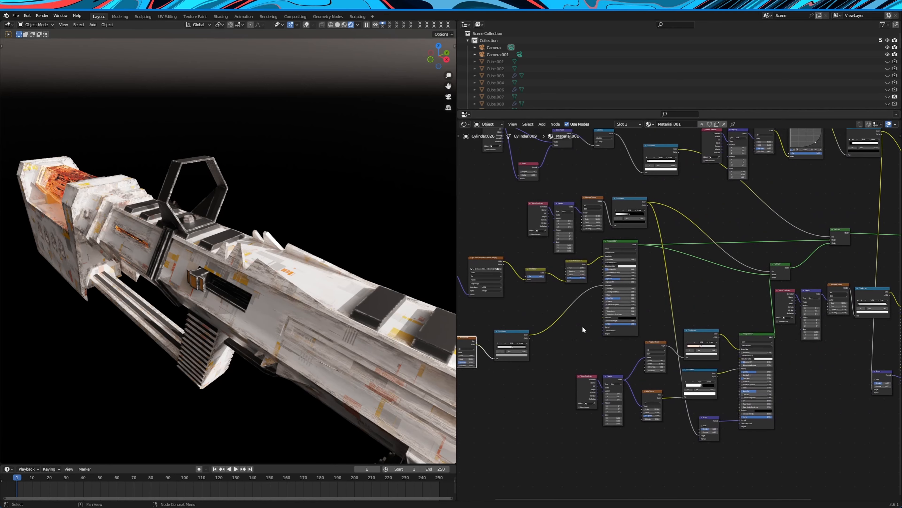
{"action": "scroll", "coordinate": [686, 283], "scroll_direction": "down", "scroll_amount": 2}
{"action": "middle_click_drag", "start_coordinate": [686, 283], "coordinate": [690, 300]}
{"action": "scroll", "coordinate": [689, 300], "scroll_direction": "up", "scroll_amount": 1}
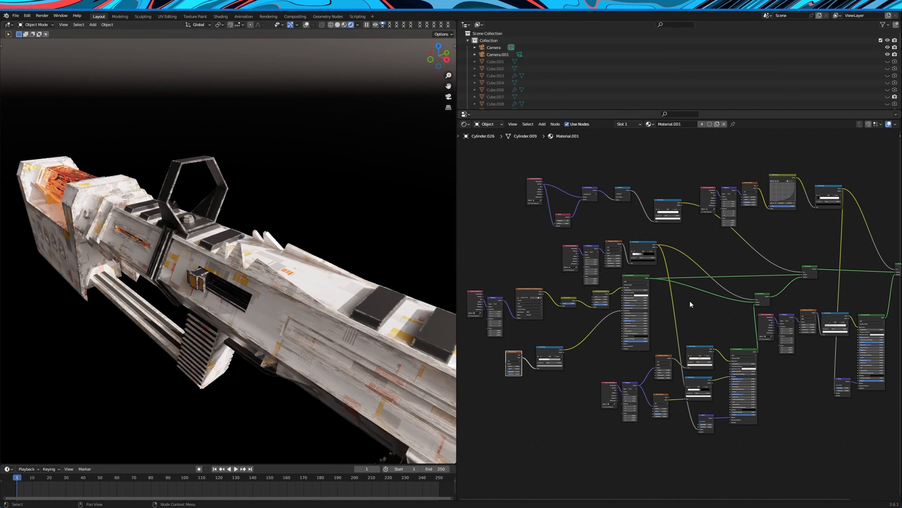
{"action": "scroll", "coordinate": [689, 300], "scroll_direction": "up", "scroll_amount": 1}
{"action": "middle_click_drag", "start_coordinate": [707, 238], "coordinate": [737, 311]}
{"action": "scroll", "coordinate": [696, 299], "scroll_direction": "up", "scroll_amount": 3}
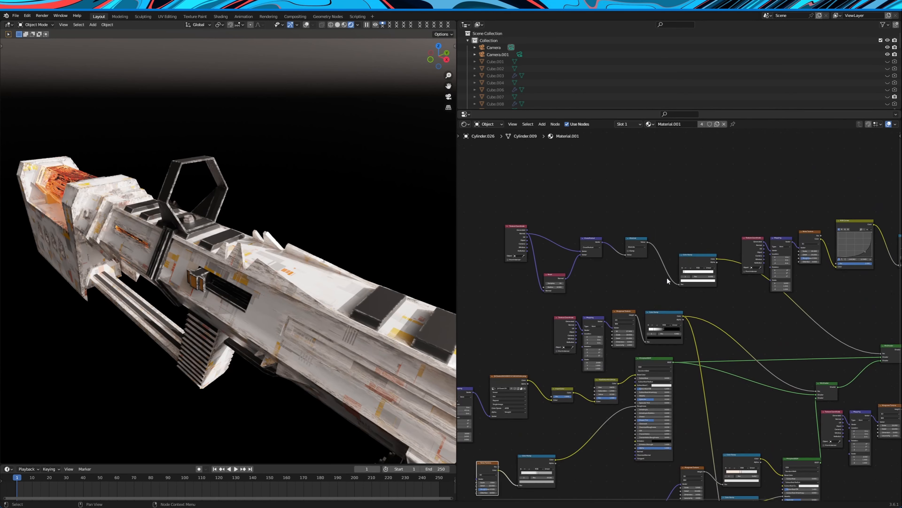
{"action": "left_click_drag", "start_coordinate": [489, 208], "coordinate": [691, 257]}
{"action": "left_click", "coordinate": [700, 237]}
{"action": "scroll", "coordinate": [582, 297], "scroll_direction": "up", "scroll_amount": 5}
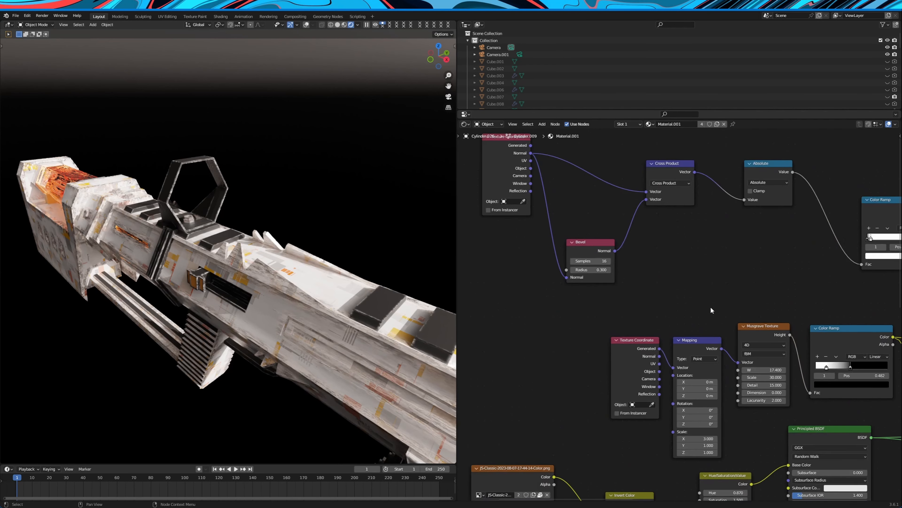
{"action": "scroll", "coordinate": [680, 322], "scroll_direction": "up", "scroll_amount": 1}
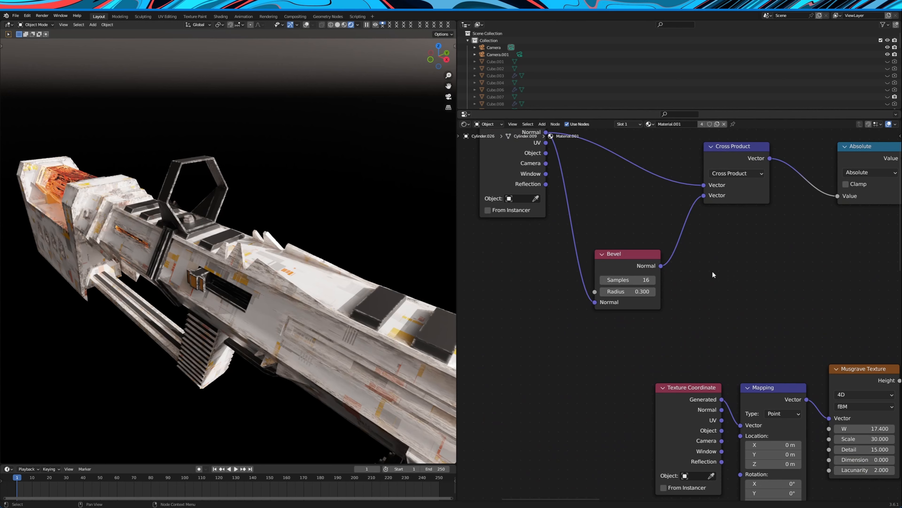
Examine the Mix Shaders of Material.001 and the second Principled BSDF with its input nodes
{"action": "scroll", "coordinate": [720, 268], "scroll_direction": "down", "scroll_amount": 7}
{"action": "middle_click_drag", "start_coordinate": [777, 322], "coordinate": [660, 257]}
{"action": "scroll", "coordinate": [662, 259], "scroll_direction": "up", "scroll_amount": 2}
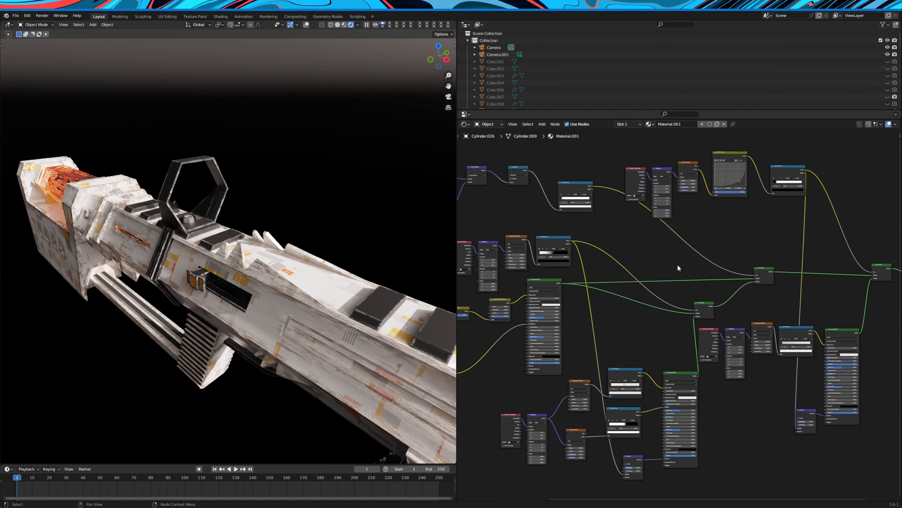
{"action": "left_click_drag", "start_coordinate": [650, 252], "coordinate": [784, 312]}
{"action": "mouse_move", "coordinate": [765, 273]}
{"action": "left_mouse_down"}
{"action": "mouse_move", "coordinate": [738, 263]}
{"action": "mouse_move", "coordinate": [762, 273]}
{"action": "left_mouse_up"}
{"action": "left_click", "coordinate": [697, 360]}
{"action": "middle_click_drag", "start_coordinate": [697, 361], "coordinate": [754, 297]}
{"action": "scroll", "coordinate": [731, 307], "scroll_direction": "up", "scroll_amount": 6}
{"action": "mouse_move", "coordinate": [742, 310]}
{"action": "left_mouse_down"}
{"action": "mouse_move", "coordinate": [721, 307]}
{"action": "mouse_move", "coordinate": [740, 302]}
{"action": "left_mouse_up"}
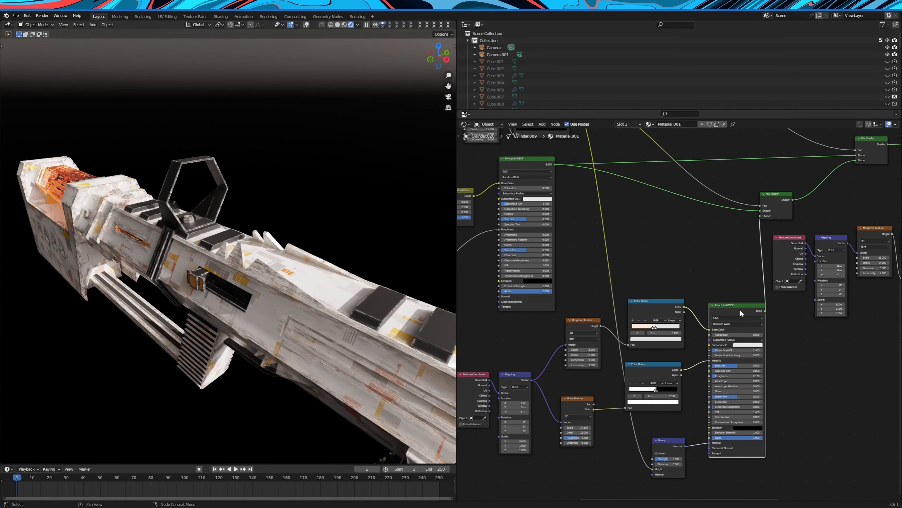
{"action": "middle_click_drag", "start_coordinate": [706, 288], "coordinate": [743, 262]}
{"action": "key", "text": "KP_0"}
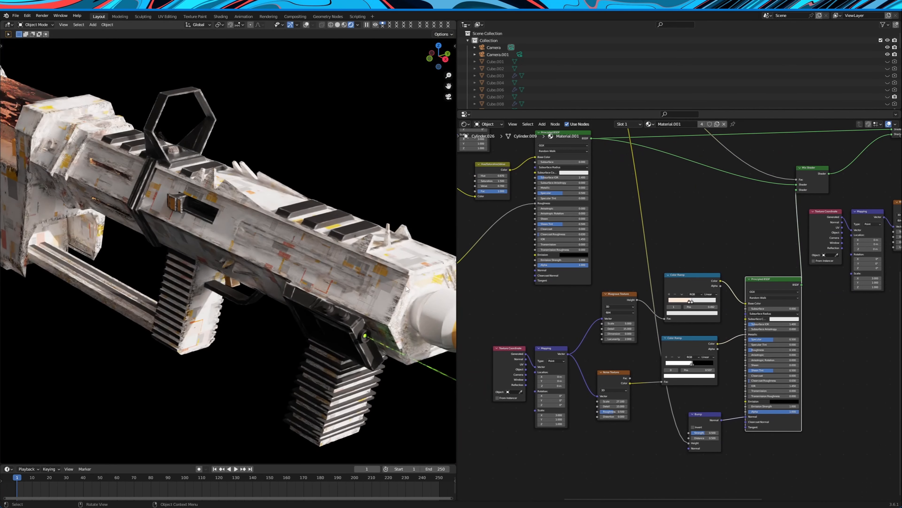
Select the second Principled BSDF together with its input nodes and inspect the worn surfaces around the rifle's body
{"action": "left_click_drag", "start_coordinate": [491, 306], "coordinate": [779, 447]}
{"action": "left_click_drag", "start_coordinate": [761, 282], "coordinate": [762, 292]}
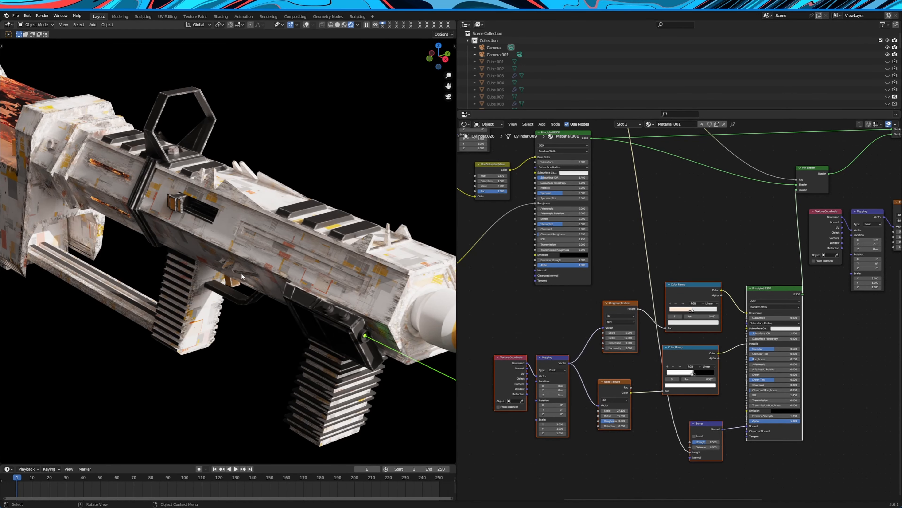
{"action": "middle_click_drag", "start_coordinate": [237, 248], "coordinate": [343, 299], "text": "shift"}
{"action": "scroll", "coordinate": [343, 299], "scroll_direction": "up", "scroll_amount": 3}
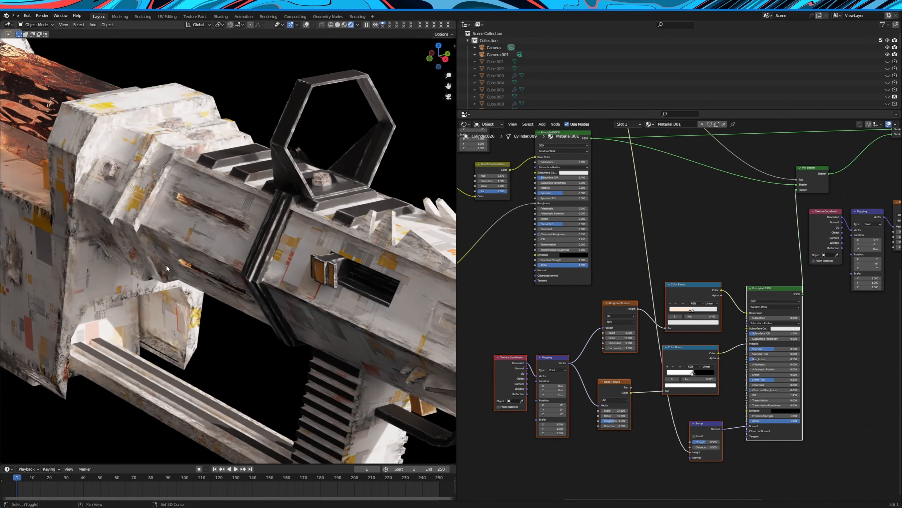
{"action": "middle_click_drag", "start_coordinate": [166, 264], "coordinate": [277, 299], "text": "shift"}
{"action": "scroll", "coordinate": [276, 299], "scroll_direction": "up", "scroll_amount": 2}
{"action": "middle_click_drag", "start_coordinate": [213, 313], "coordinate": [301, 292]}
{"action": "scroll", "coordinate": [302, 293], "scroll_direction": "up", "scroll_amount": 4}
{"action": "middle_click_drag", "start_coordinate": [266, 216], "coordinate": [163, 188]}
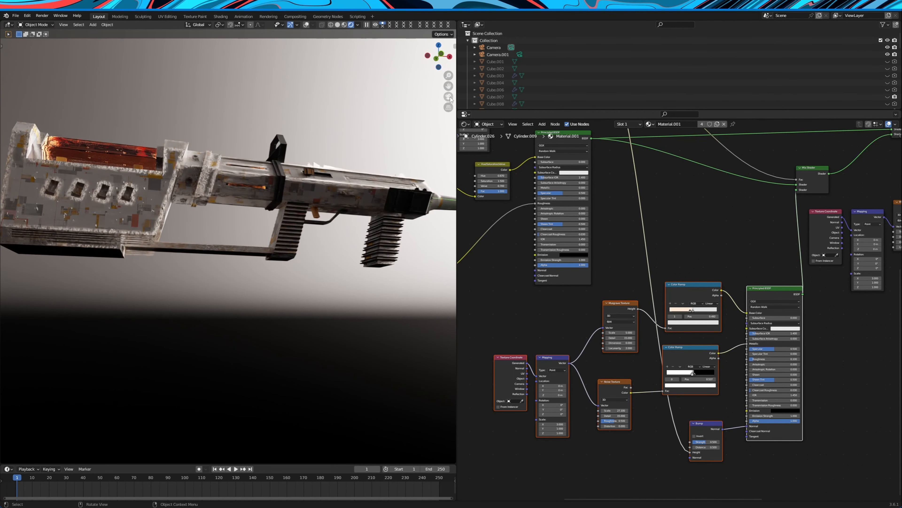
{"action": "left_click", "coordinate": [449, 97]}
Examine the Musgrave Texture and the stop colors of the Color Ramp feeding the second Principled BSDF's base color
{"action": "scroll", "coordinate": [681, 315], "scroll_direction": "up", "scroll_amount": 1}
{"action": "mouse_move", "coordinate": [611, 305]}
{"action": "left_mouse_down"}
{"action": "mouse_move", "coordinate": [600, 308]}
{"action": "mouse_move", "coordinate": [607, 305]}
{"action": "left_mouse_up"}
{"action": "mouse_move", "coordinate": [695, 275]}
{"action": "left_mouse_down"}
{"action": "mouse_move", "coordinate": [685, 275]}
{"action": "mouse_move", "coordinate": [693, 272]}
{"action": "left_mouse_up"}
{"action": "scroll", "coordinate": [680, 314], "scroll_direction": "up", "scroll_amount": 8}
{"action": "left_click", "coordinate": [700, 300]}
{"action": "left_click", "coordinate": [707, 327]}
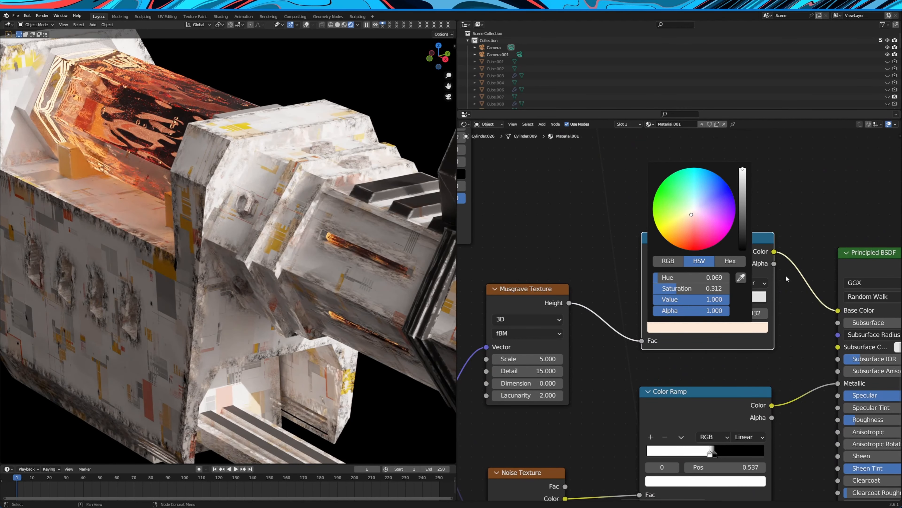
{"action": "left_click", "coordinate": [707, 300]}
{"action": "scroll", "coordinate": [751, 339], "scroll_direction": "down", "scroll_amount": 4}
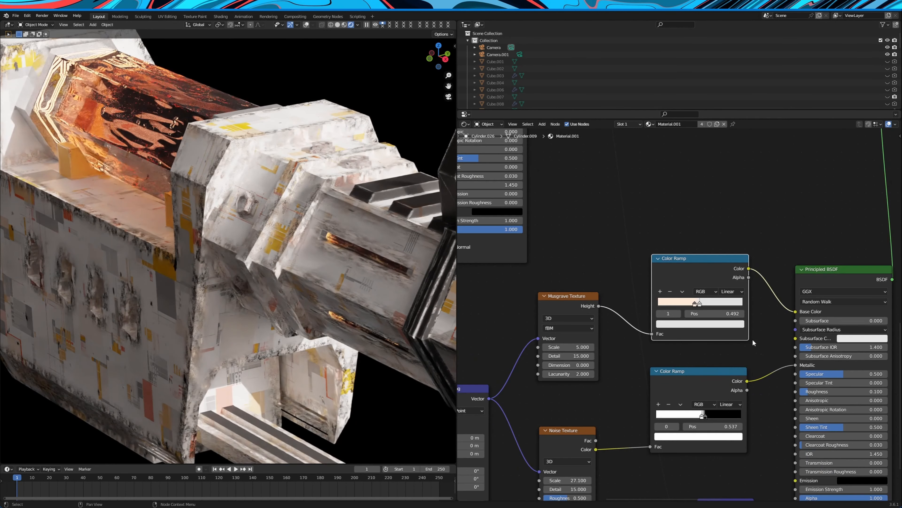
Examine the Noise Texture and black-and-white Color Ramp driving the second Principled BSDF's metallic value
{"action": "middle_click_drag", "start_coordinate": [751, 340], "coordinate": [736, 283]}
{"action": "scroll", "coordinate": [688, 362], "scroll_direction": "up", "scroll_amount": 1}
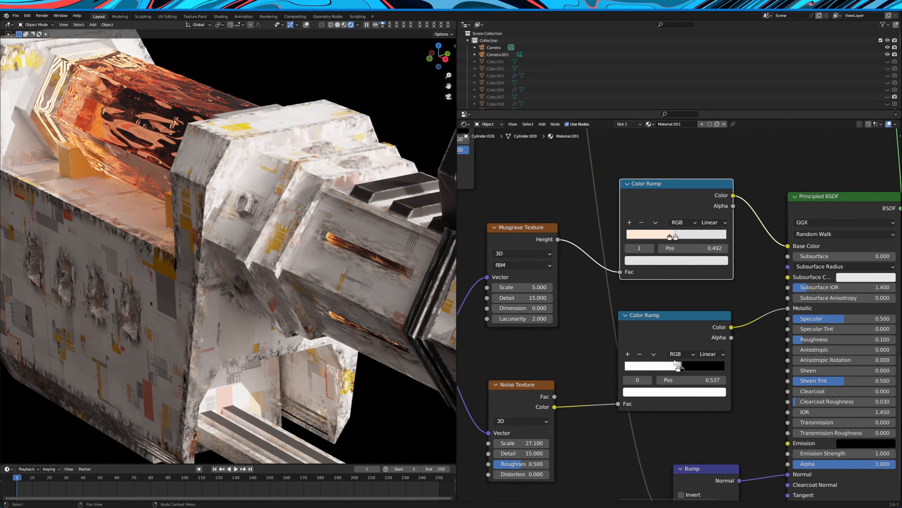
{"action": "middle_click_drag", "start_coordinate": [611, 364], "coordinate": [634, 347]}
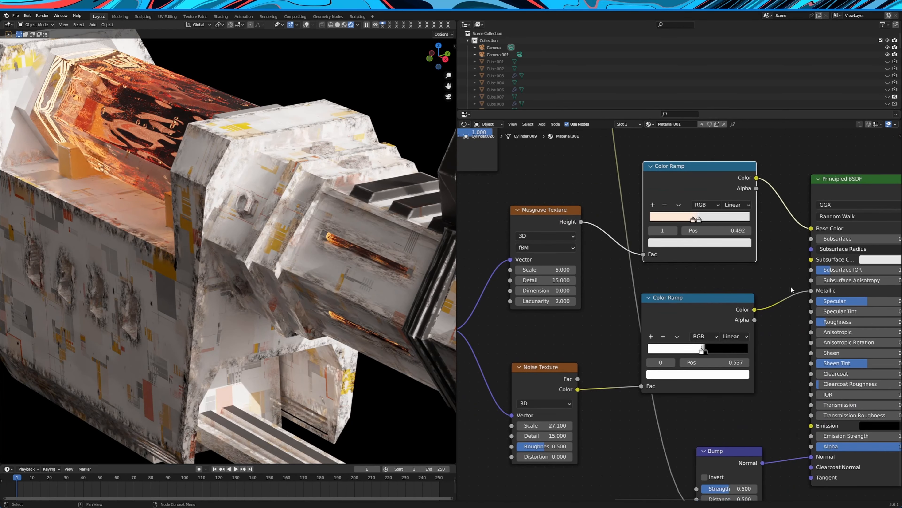
{"action": "mouse_move", "coordinate": [554, 372]}
{"action": "left_mouse_down"}
{"action": "mouse_move", "coordinate": [569, 363]}
{"action": "mouse_move", "coordinate": [554, 362]}
{"action": "left_mouse_up"}
{"action": "mouse_move", "coordinate": [679, 385]}
{"action": "left_mouse_down"}
{"action": "mouse_move", "coordinate": [688, 379]}
{"action": "mouse_move", "coordinate": [680, 378]}
{"action": "left_mouse_up"}
{"action": "scroll", "coordinate": [688, 369], "scroll_direction": "down", "scroll_amount": 6}
{"action": "scroll", "coordinate": [629, 277], "scroll_direction": "down", "scroll_amount": 5}
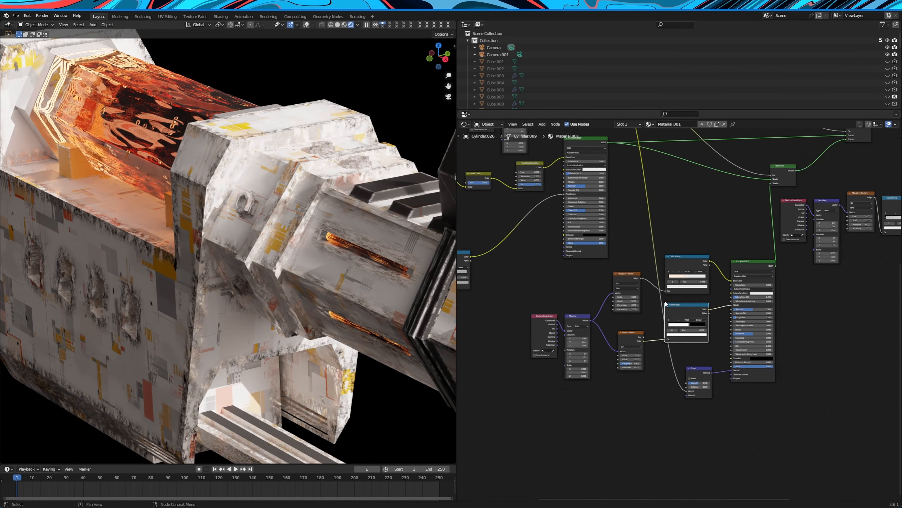
Examine the Bump node and the first Mix Shader, tracing the Musgrave Color Ramp that feeds both
{"action": "middle_click_drag", "start_coordinate": [675, 233], "coordinate": [684, 256]}
{"action": "left_click_drag", "start_coordinate": [703, 385], "coordinate": [699, 386]}
{"action": "middle_click_drag", "start_coordinate": [692, 317], "coordinate": [716, 363]}
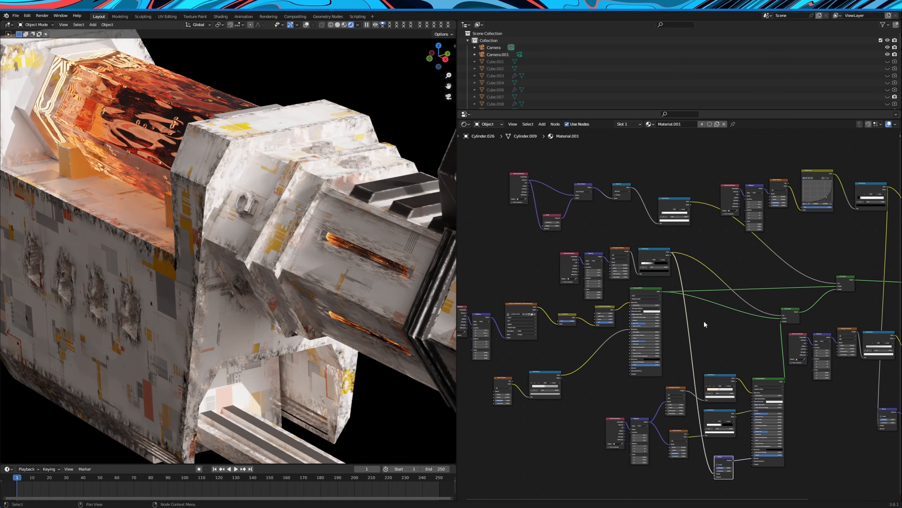
{"action": "scroll", "coordinate": [674, 229], "scroll_direction": "up", "scroll_amount": 2}
{"action": "left_click_drag", "start_coordinate": [840, 309], "coordinate": [830, 292]}
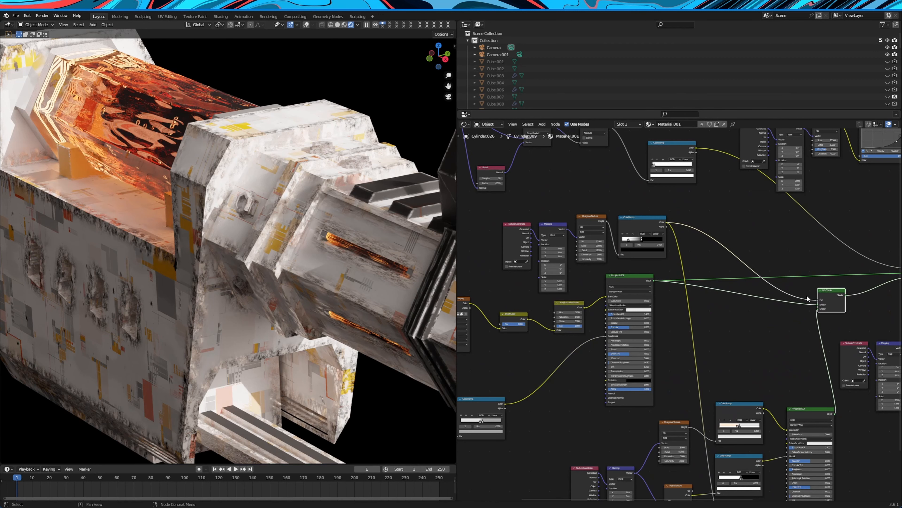
{"action": "middle_click_drag", "start_coordinate": [736, 240], "coordinate": [748, 246]}
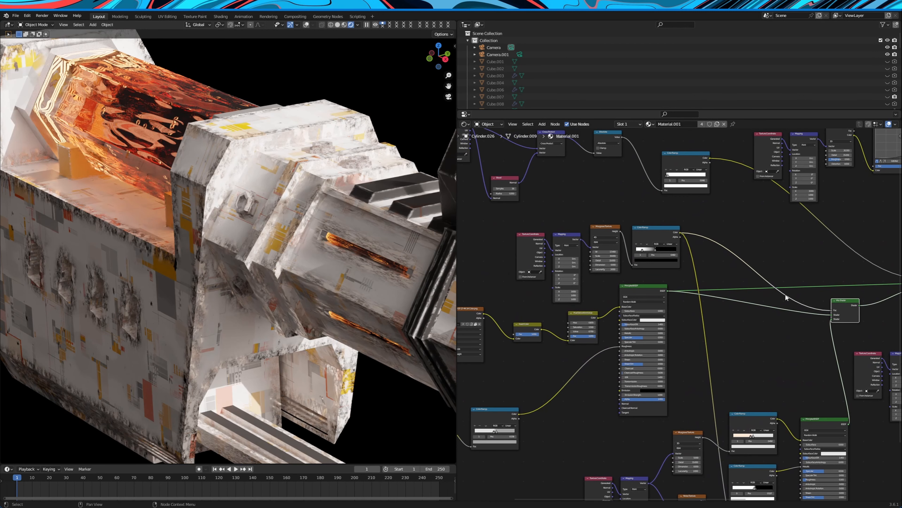
Connect the first Mix Shader directly to the Material Output's Surface and preview the worn metal from around the rifle
{"action": "scroll", "coordinate": [763, 287], "scroll_direction": "down", "scroll_amount": 3}
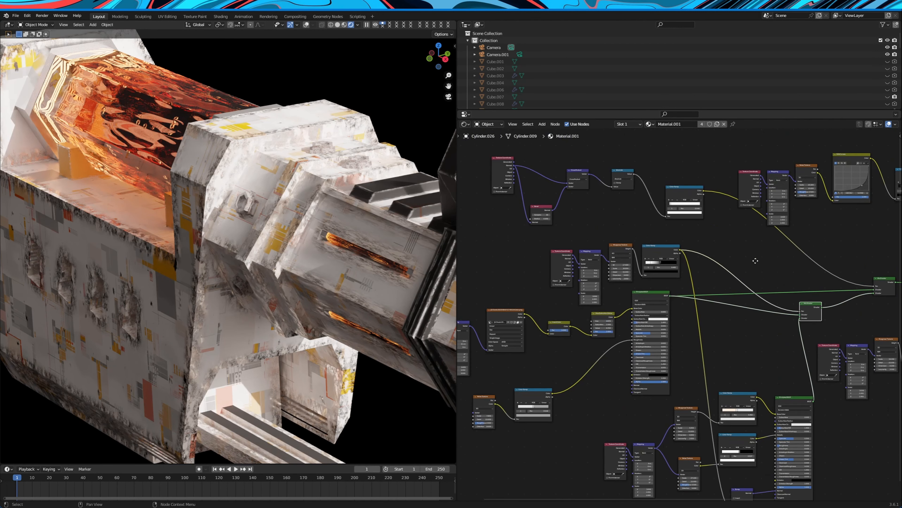
{"action": "middle_click_drag", "start_coordinate": [755, 261], "coordinate": [658, 273]}
{"action": "scroll", "coordinate": [702, 291], "scroll_direction": "down", "scroll_amount": 4}
{"action": "middle_click_drag", "start_coordinate": [702, 291], "coordinate": [635, 279]}
{"action": "scroll", "coordinate": [647, 288], "scroll_direction": "up", "scroll_amount": 2}
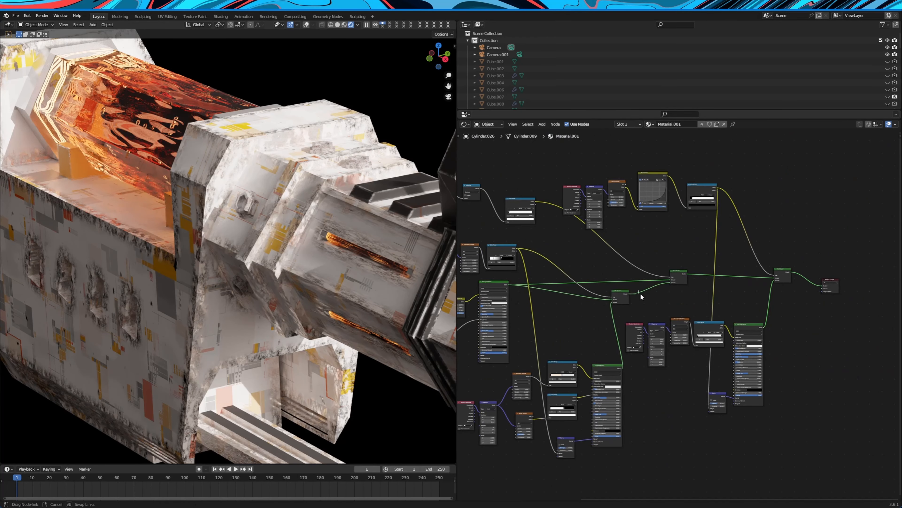
{"action": "left_click_drag", "start_coordinate": [824, 285], "coordinate": [822, 286]}
{"action": "scroll", "coordinate": [289, 267], "scroll_direction": "down", "scroll_amount": 8}
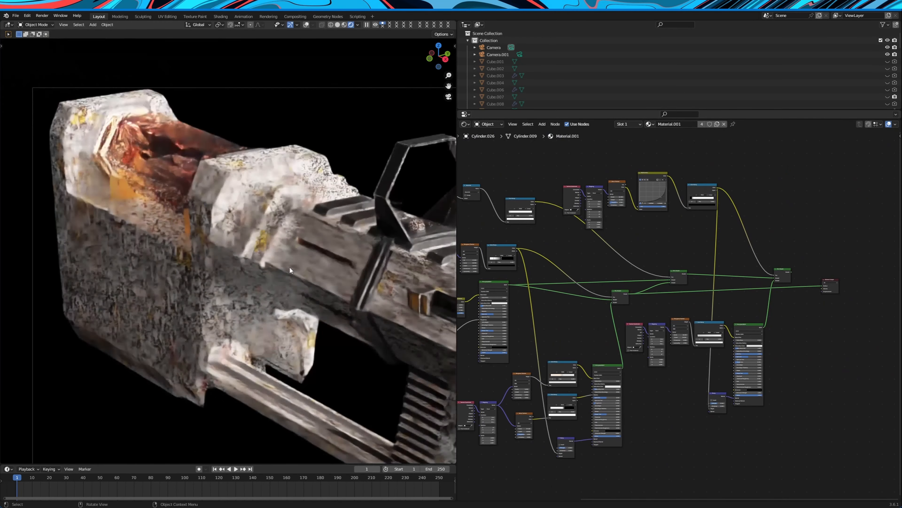
{"action": "middle_click_drag", "start_coordinate": [289, 266], "coordinate": [391, 254]}
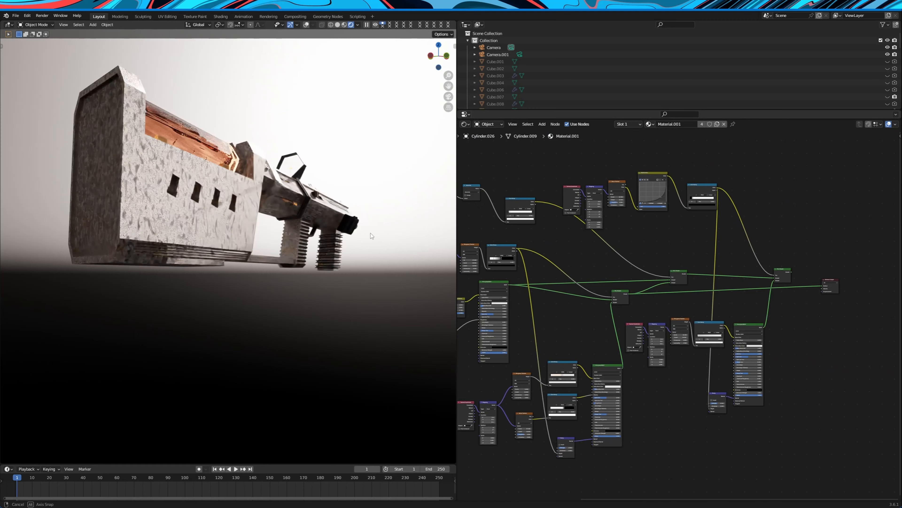
{"action": "middle_click_drag", "start_coordinate": [370, 233], "coordinate": [338, 246]}
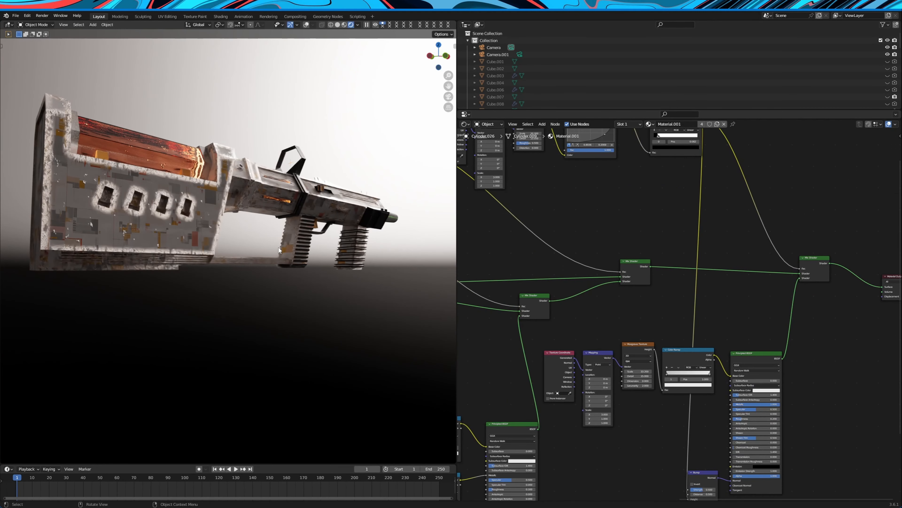
Inspect the worn metal and chipped spots on the rifle's stock from several angles
{"action": "middle_click_drag", "start_coordinate": [256, 243], "coordinate": [322, 253], "text": "shift"}
{"action": "scroll", "coordinate": [181, 182], "scroll_direction": "up", "scroll_amount": 3}
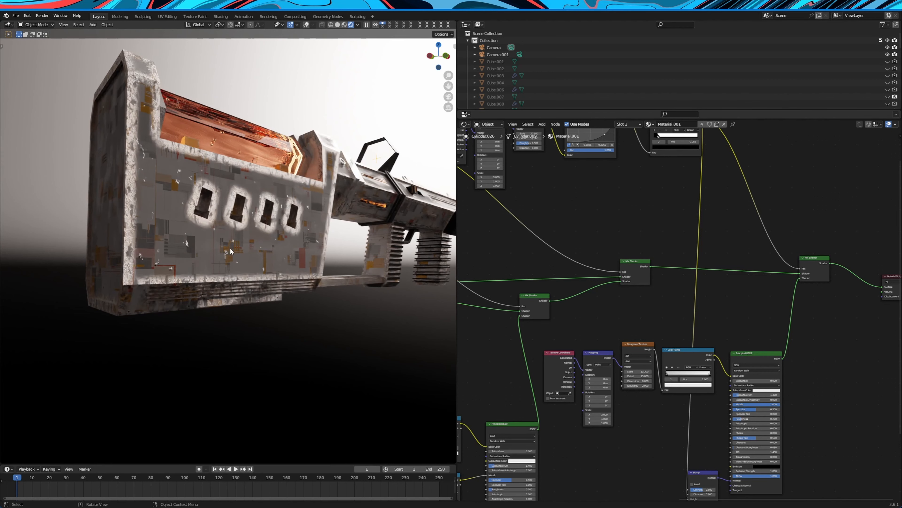
{"action": "scroll", "coordinate": [619, 277], "scroll_direction": "down", "scroll_amount": 2}
{"action": "scroll", "coordinate": [315, 225], "scroll_direction": "down", "scroll_amount": 2}
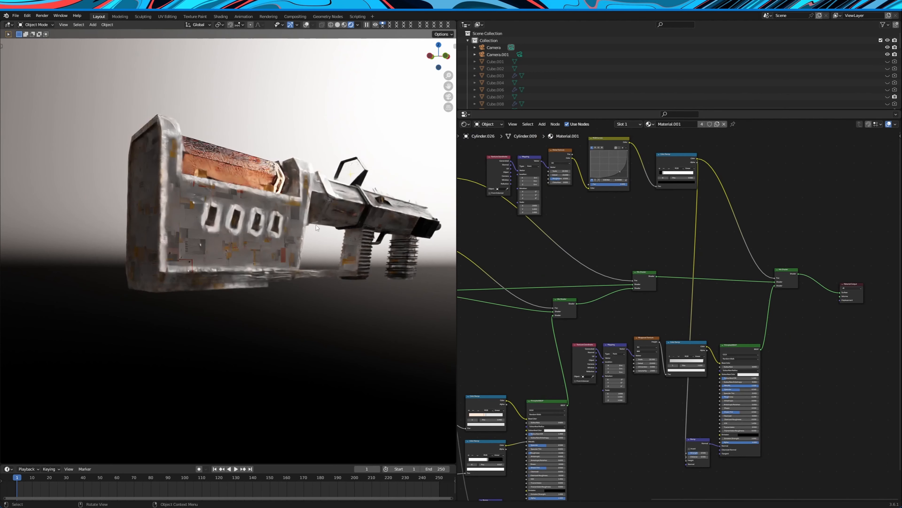
{"action": "middle_click_drag", "start_coordinate": [316, 225], "coordinate": [263, 219]}
{"action": "scroll", "coordinate": [645, 231], "scroll_direction": "down", "scroll_amount": 1}
Examine the Noise Texture, RGB Curves and black-and-white Color Ramp that mask the final Mix Shader
{"action": "middle_click_drag", "start_coordinate": [607, 231], "coordinate": [596, 276]}
{"action": "scroll", "coordinate": [596, 276], "scroll_direction": "up", "scroll_amount": 3}
{"action": "middle_click_drag", "start_coordinate": [553, 198], "coordinate": [635, 255]}
{"action": "scroll", "coordinate": [634, 256], "scroll_direction": "up", "scroll_amount": 2}
{"action": "left_click_drag", "start_coordinate": [633, 255], "coordinate": [638, 251]}
{"action": "mouse_move", "coordinate": [699, 214]}
{"action": "left_mouse_down"}
{"action": "mouse_move", "coordinate": [702, 221]}
{"action": "mouse_move", "coordinate": [703, 214]}
{"action": "left_mouse_up"}
{"action": "scroll", "coordinate": [772, 249], "scroll_direction": "up", "scroll_amount": 2}
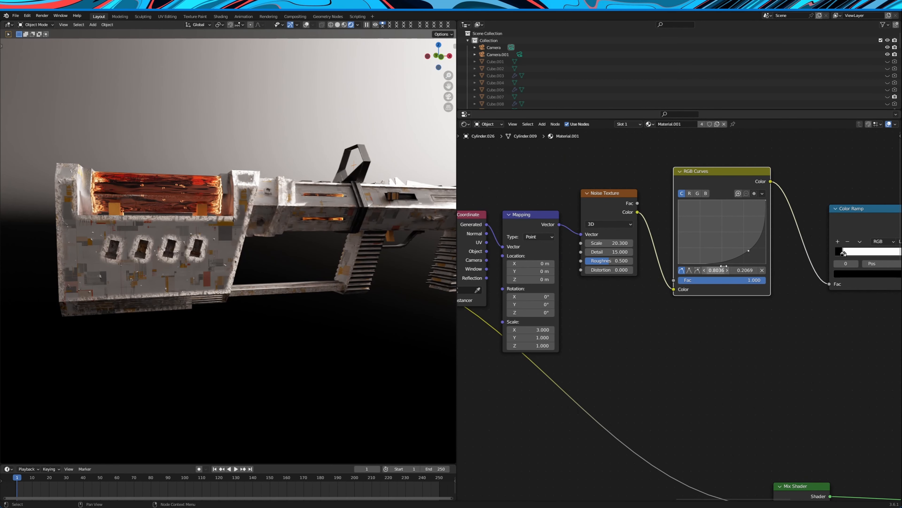
{"action": "middle_click_drag", "start_coordinate": [795, 271], "coordinate": [663, 310]}
{"action": "scroll", "coordinate": [662, 310], "scroll_direction": "up", "scroll_amount": 3}
{"action": "left_click_drag", "start_coordinate": [751, 242], "coordinate": [752, 242]}
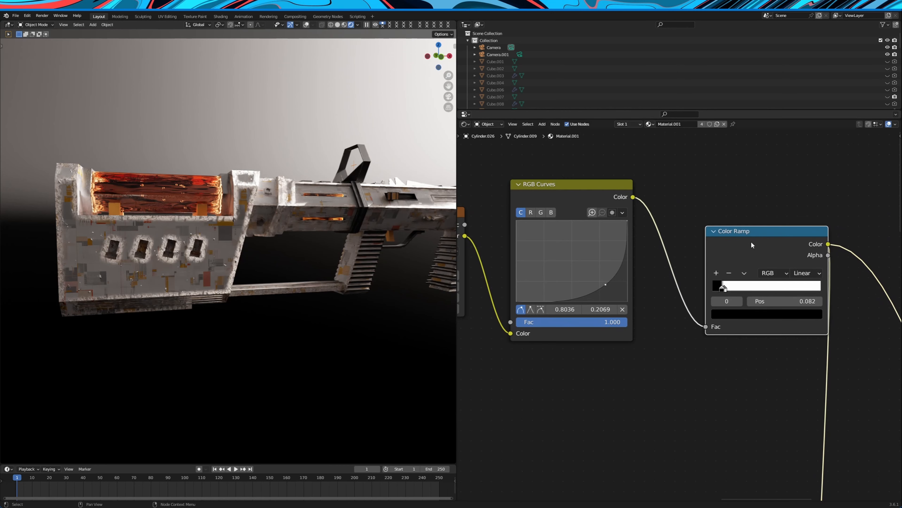
Compare the chipped spots on the stock's side with the black-and-white Color Ramp that masks them
{"action": "middle_click_drag", "start_coordinate": [300, 233], "coordinate": [324, 226]}
{"action": "scroll", "coordinate": [324, 226], "scroll_direction": "up", "scroll_amount": 3}
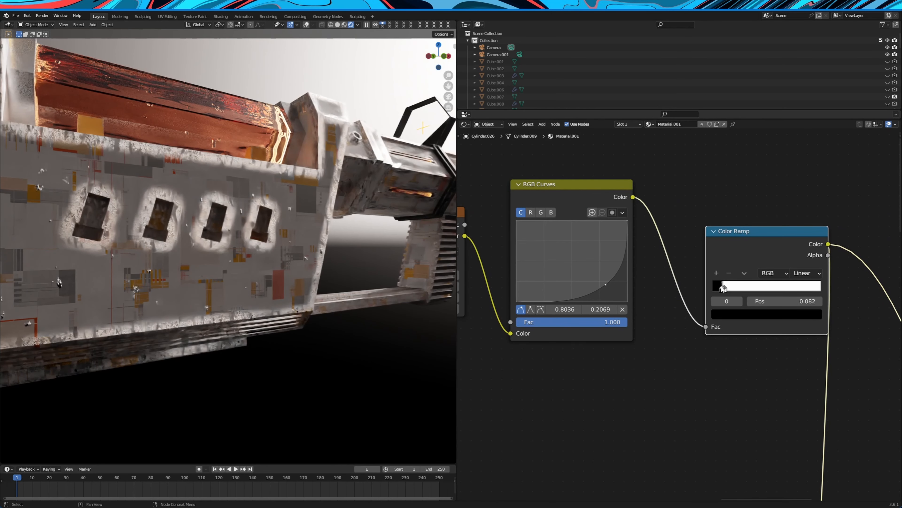
{"action": "mouse_move", "coordinate": [733, 289]}
{"action": "left_mouse_down"}
{"action": "mouse_move", "coordinate": [760, 291]}
{"action": "mouse_move", "coordinate": [707, 289]}
{"action": "mouse_move", "coordinate": [715, 291]}
{"action": "left_mouse_up"}
{"action": "scroll", "coordinate": [715, 362], "scroll_direction": "down", "scroll_amount": 7}
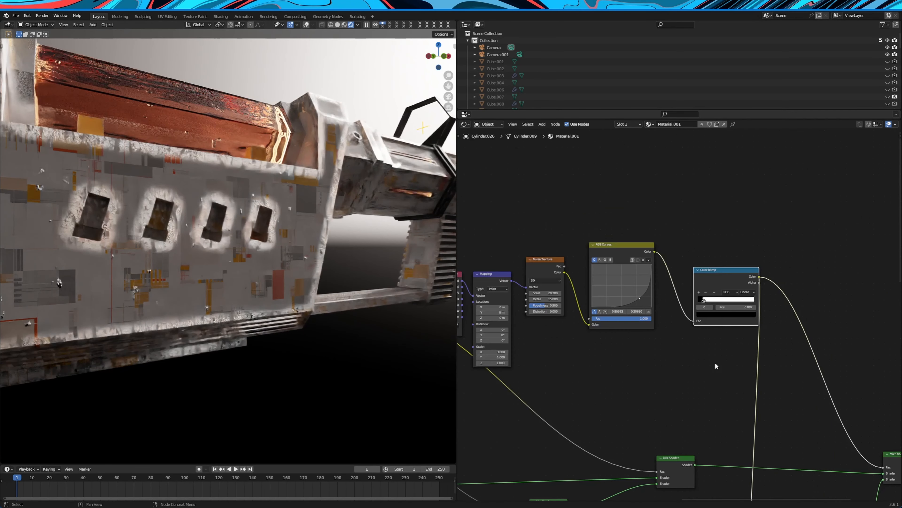
{"action": "middle_click_drag", "start_coordinate": [709, 379], "coordinate": [729, 273]}
{"action": "scroll", "coordinate": [714, 281], "scroll_direction": "up", "scroll_amount": 5}
{"action": "middle_click_drag", "start_coordinate": [732, 240], "coordinate": [788, 262]}
{"action": "scroll", "coordinate": [745, 279], "scroll_direction": "down", "scroll_amount": 5}
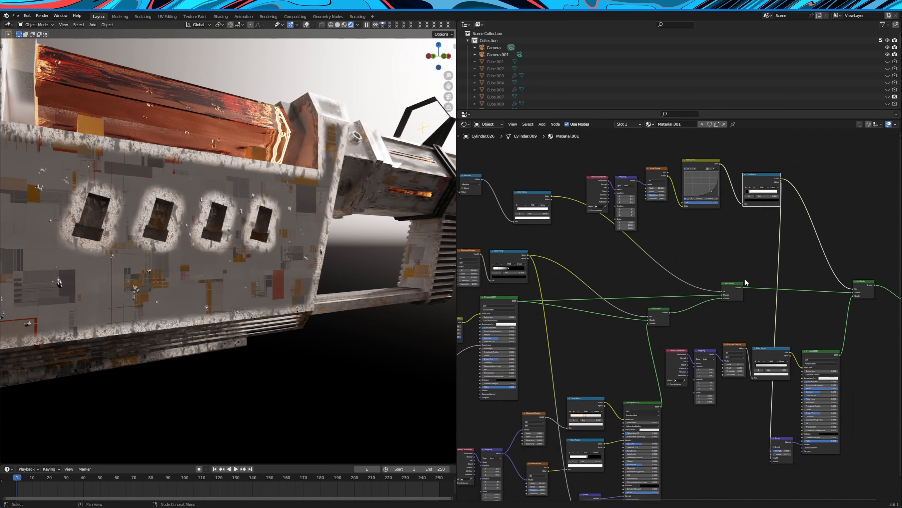
Trace the shader links through the Mix Shaders and the noise mask chain toward the Material Output
{"action": "mouse_move", "coordinate": [720, 294]}
{"action": "left_mouse_down"}
{"action": "mouse_move", "coordinate": [728, 294]}
{"action": "mouse_move", "coordinate": [727, 279]}
{"action": "mouse_move", "coordinate": [727, 290]}
{"action": "left_mouse_up"}
{"action": "scroll", "coordinate": [764, 306], "scroll_direction": "up", "scroll_amount": 3}
{"action": "middle_click_drag", "start_coordinate": [764, 305], "coordinate": [694, 308]}
{"action": "scroll", "coordinate": [694, 308], "scroll_direction": "up", "scroll_amount": 5}
{"action": "mouse_move", "coordinate": [780, 283]}
{"action": "left_mouse_down"}
{"action": "mouse_move", "coordinate": [763, 284]}
{"action": "mouse_move", "coordinate": [786, 275]}
{"action": "left_mouse_up"}
{"action": "scroll", "coordinate": [746, 251], "scroll_direction": "down", "scroll_amount": 5}
{"action": "middle_click_drag", "start_coordinate": [695, 221], "coordinate": [774, 285]}
{"action": "scroll", "coordinate": [774, 285], "scroll_direction": "up", "scroll_amount": 2}
{"action": "left_click_drag", "start_coordinate": [579, 187], "coordinate": [767, 218]}
{"action": "scroll", "coordinate": [773, 307], "scroll_direction": "down", "scroll_amount": 3}
{"action": "middle_click_drag", "start_coordinate": [803, 321], "coordinate": [704, 244]}
{"action": "scroll", "coordinate": [723, 273], "scroll_direction": "up", "scroll_amount": 4}
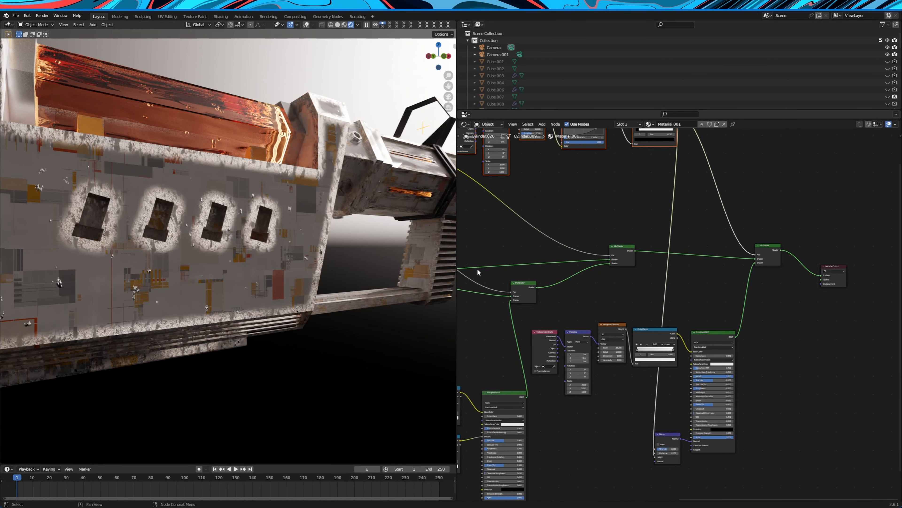
Examine the Bump node of the chipped-metal Principled BSDF and its link from the noise mask's Color Ramp
{"action": "middle_click_drag", "start_coordinate": [692, 353], "coordinate": [686, 307]}
{"action": "scroll", "coordinate": [686, 306], "scroll_direction": "up", "scroll_amount": 4}
{"action": "left_click_drag", "start_coordinate": [705, 281], "coordinate": [725, 279]}
{"action": "middle_click_drag", "start_coordinate": [649, 416], "coordinate": [710, 379]}
{"action": "left_click_drag", "start_coordinate": [710, 380], "coordinate": [723, 369]}
{"action": "scroll", "coordinate": [687, 316], "scroll_direction": "down", "scroll_amount": 8}
{"action": "middle_click_drag", "start_coordinate": [744, 282], "coordinate": [741, 348]}
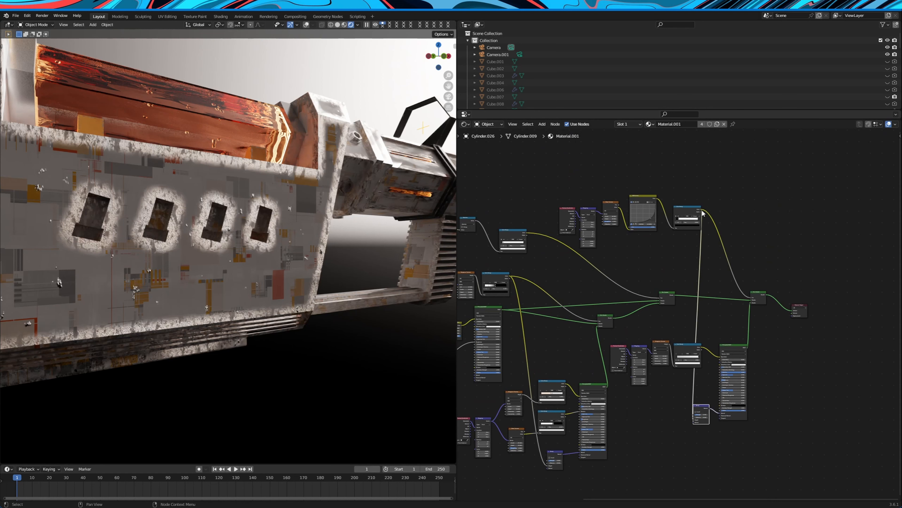
Examine the final Mix Shader and both stop colors of the Color Ramp feeding the chipped-metal Principled BSDF's base color
{"action": "left_click_drag", "start_coordinate": [760, 298], "coordinate": [770, 280]}
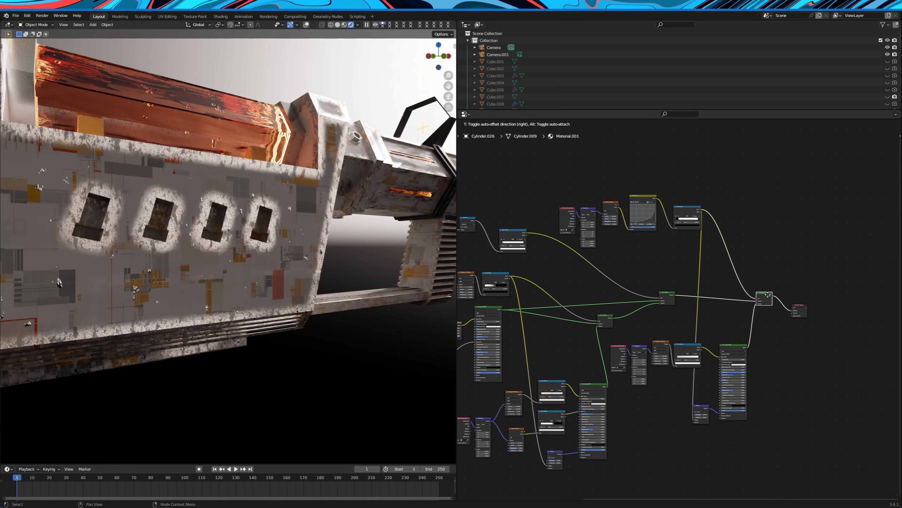
{"action": "left_click", "coordinate": [763, 292]}
{"action": "scroll", "coordinate": [688, 335], "scroll_direction": "up", "scroll_amount": 6}
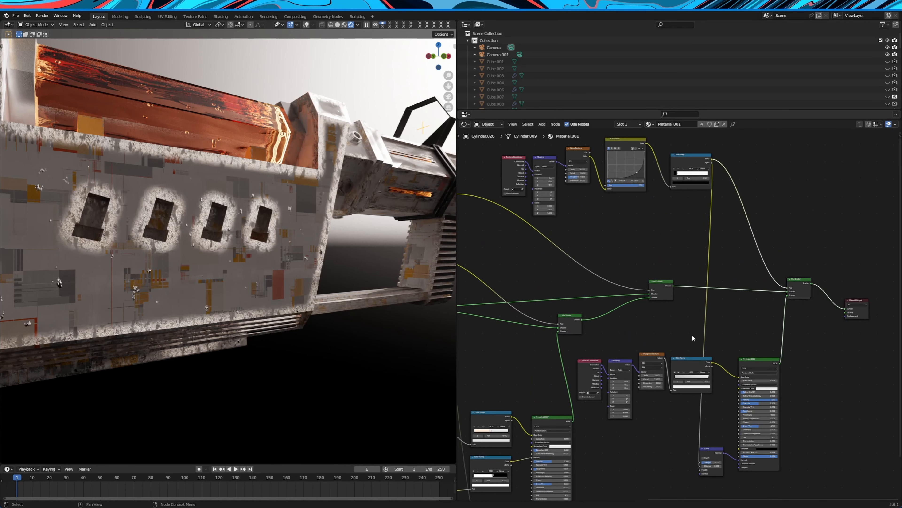
{"action": "scroll", "coordinate": [686, 314], "scroll_direction": "up", "scroll_amount": 2}
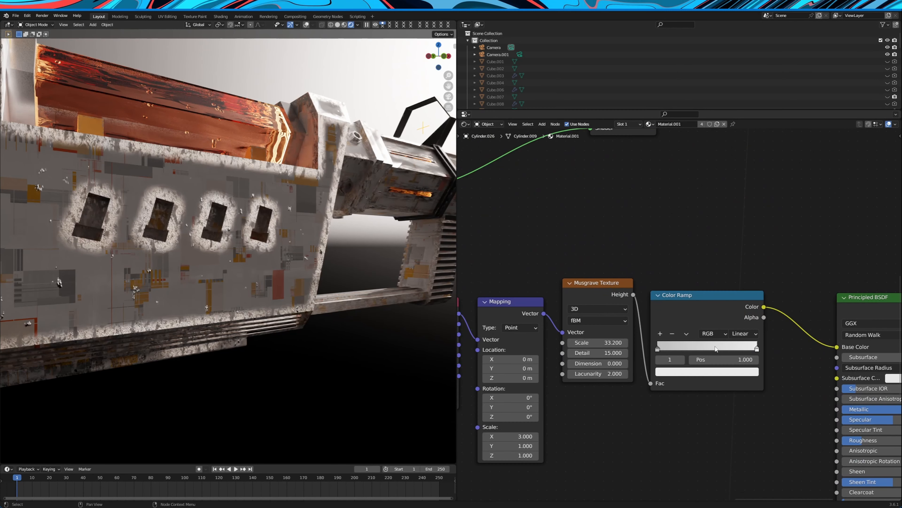
{"action": "left_click", "coordinate": [685, 374]}
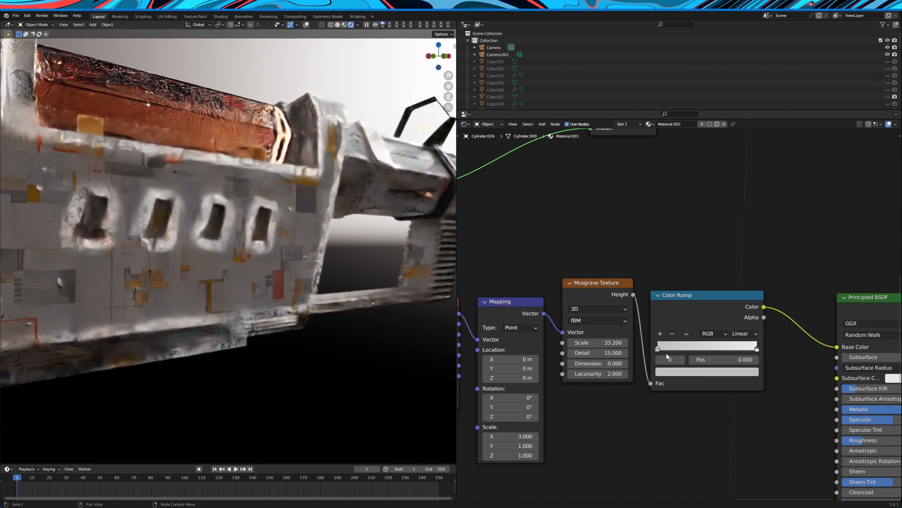
{"action": "left_click", "coordinate": [685, 374]}
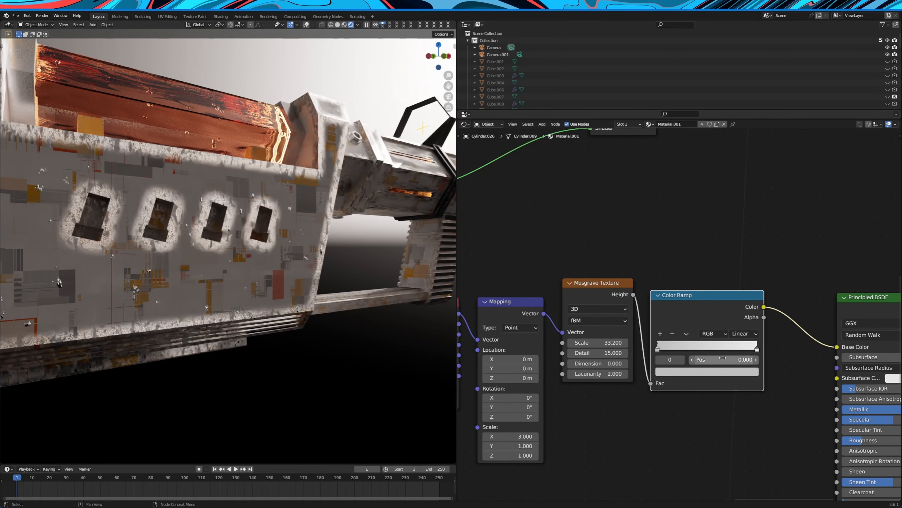
{"action": "left_click", "coordinate": [756, 349]}
{"action": "left_click", "coordinate": [738, 372]}
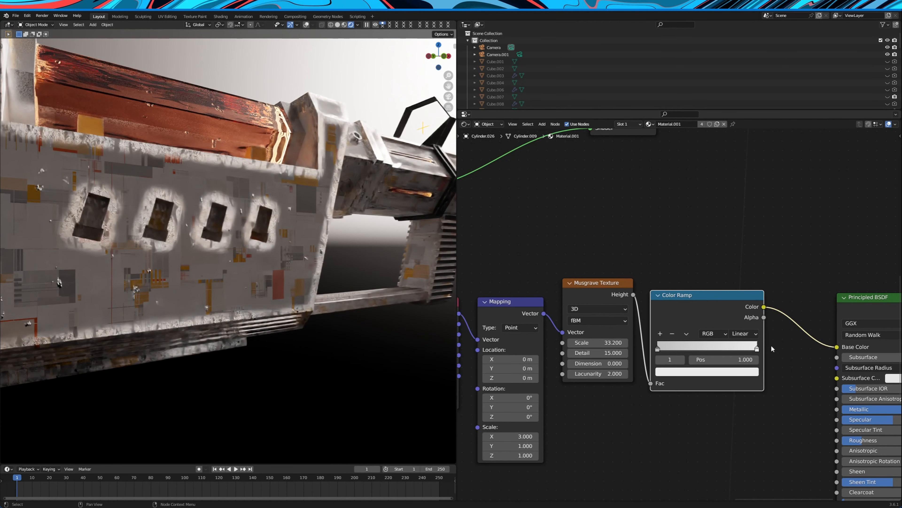
Bypass the final Mix Shader to preview the material without chips, and reconnect it to the Material Output's Surface
{"action": "scroll", "coordinate": [769, 344], "scroll_direction": "down", "scroll_amount": 5}
{"action": "scroll", "coordinate": [675, 341], "scroll_direction": "up", "scroll_amount": 2}
{"action": "left_click_drag", "start_coordinate": [601, 287], "coordinate": [595, 294]}
{"action": "key", "text": "Home"}
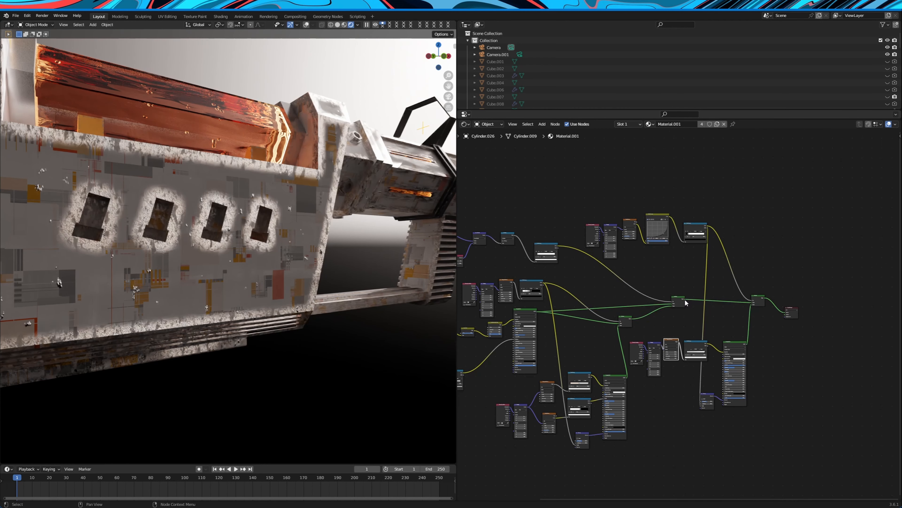
{"action": "left_click_drag", "start_coordinate": [785, 315], "coordinate": [715, 306]}
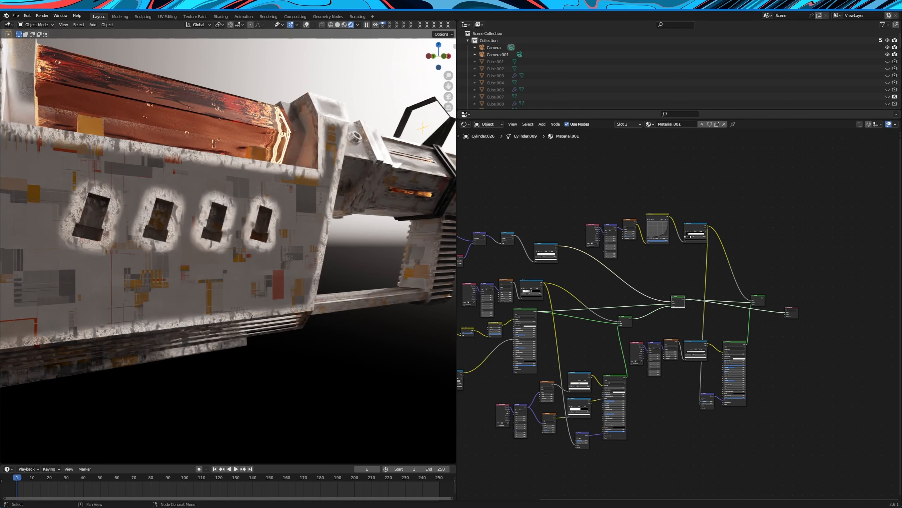
{"action": "left_click_drag", "start_coordinate": [760, 297], "coordinate": [785, 311]}
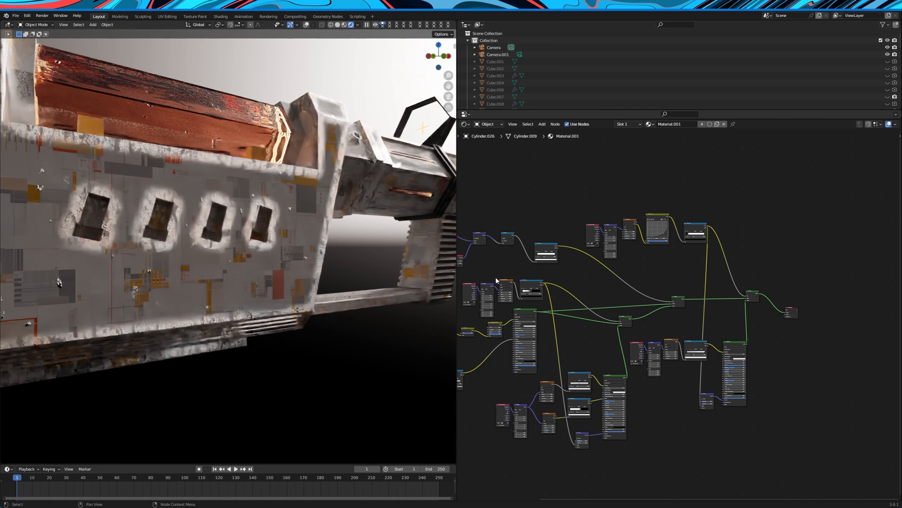
Connect the edge mask's Color Ramp to the Material Output's Surface and preview the mask on the rifle through the camera
{"action": "left_click_drag", "start_coordinate": [575, 232], "coordinate": [885, 324]}
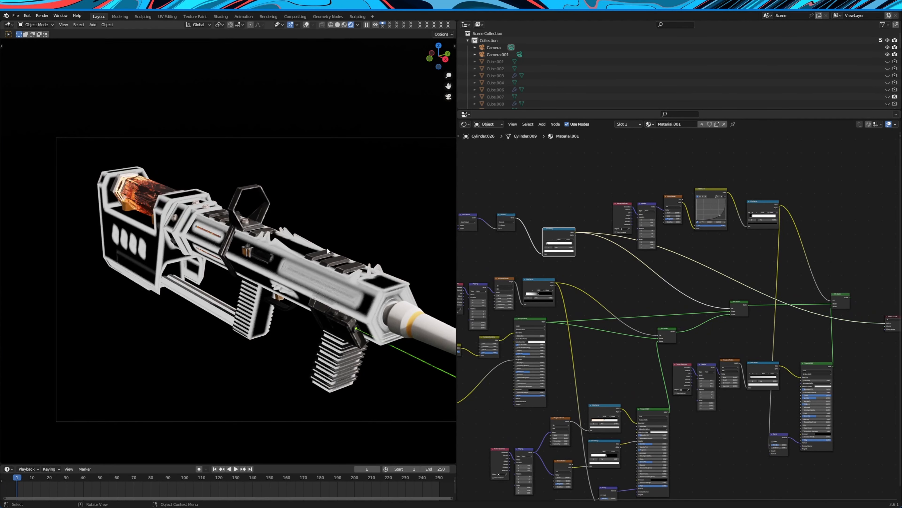
{"action": "middle_click_drag", "start_coordinate": [327, 247], "coordinate": [330, 241]}
{"action": "scroll", "coordinate": [333, 241], "scroll_direction": "up", "scroll_amount": 5}
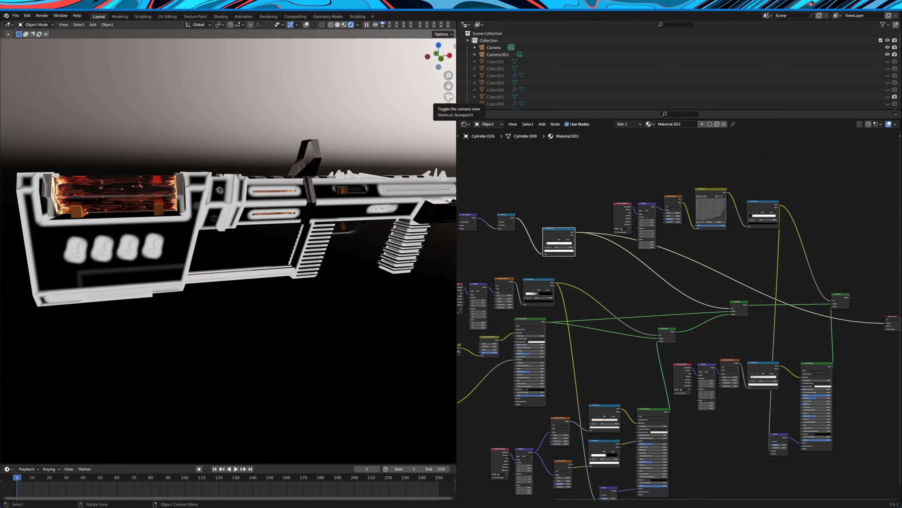
{"action": "left_click", "coordinate": [448, 96]}
{"action": "scroll", "coordinate": [596, 288], "scroll_direction": "down", "scroll_amount": 2}
{"action": "scroll", "coordinate": [596, 288], "scroll_direction": "up", "scroll_amount": 2}
Preview the Musgrave Color Ramp through the Material Output's Surface and trace it to the first Mix Shader
{"action": "left_click", "coordinate": [580, 279]}
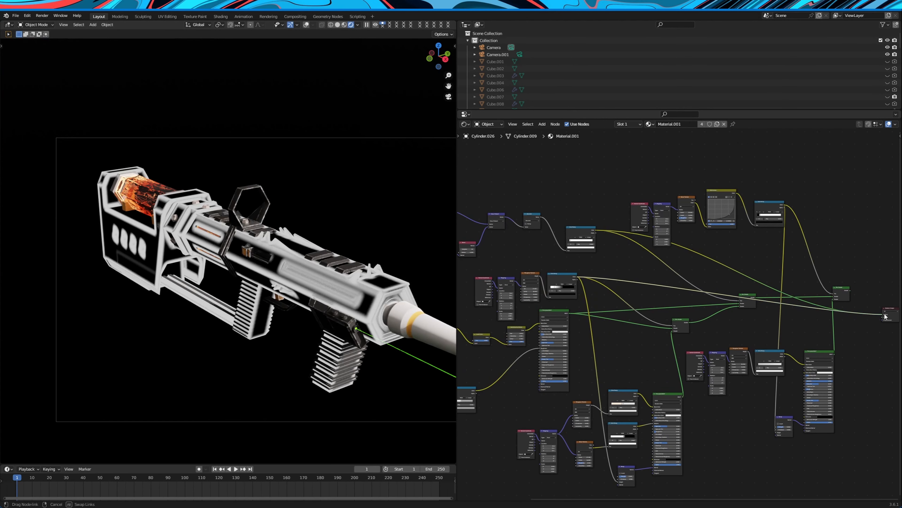
{"action": "left_click_drag", "start_coordinate": [885, 316], "coordinate": [885, 316]}
{"action": "middle_click_drag", "start_coordinate": [694, 344], "coordinate": [754, 319]}
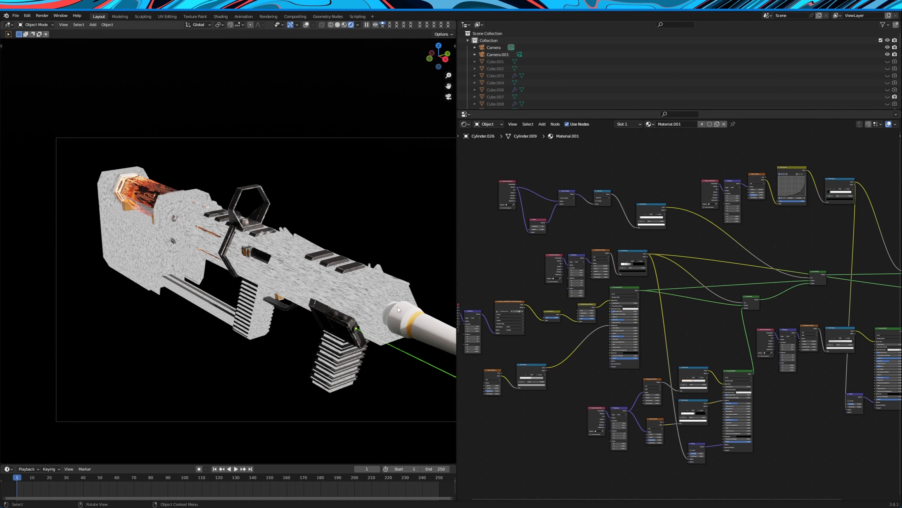
{"action": "scroll", "coordinate": [652, 302], "scroll_direction": "down", "scroll_amount": 1}
{"action": "middle_click_drag", "start_coordinate": [704, 301], "coordinate": [744, 302]}
{"action": "left_click_drag", "start_coordinate": [784, 299], "coordinate": [788, 320]}
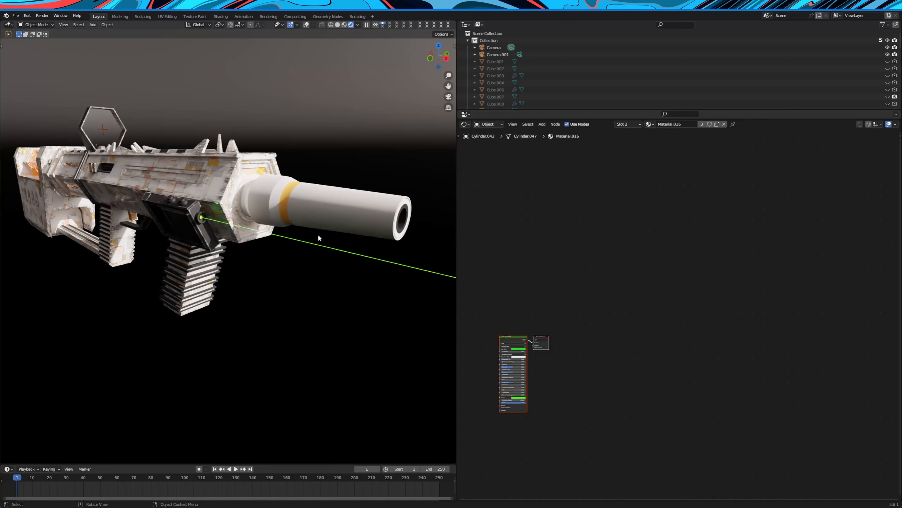
Select the green laser and examine the emission color of its Principled BSDF
{"action": "middle_click_drag", "start_coordinate": [319, 237], "coordinate": [343, 327]}
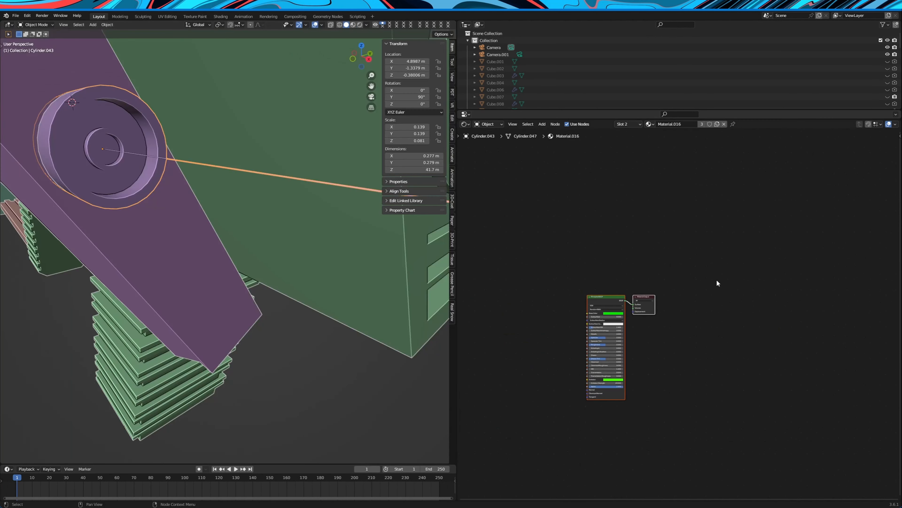
{"action": "scroll", "coordinate": [717, 279], "scroll_direction": "up", "scroll_amount": 5}
{"action": "middle_click_drag", "start_coordinate": [660, 346], "coordinate": [762, 306]}
{"action": "scroll", "coordinate": [710, 249], "scroll_direction": "up", "scroll_amount": 2}
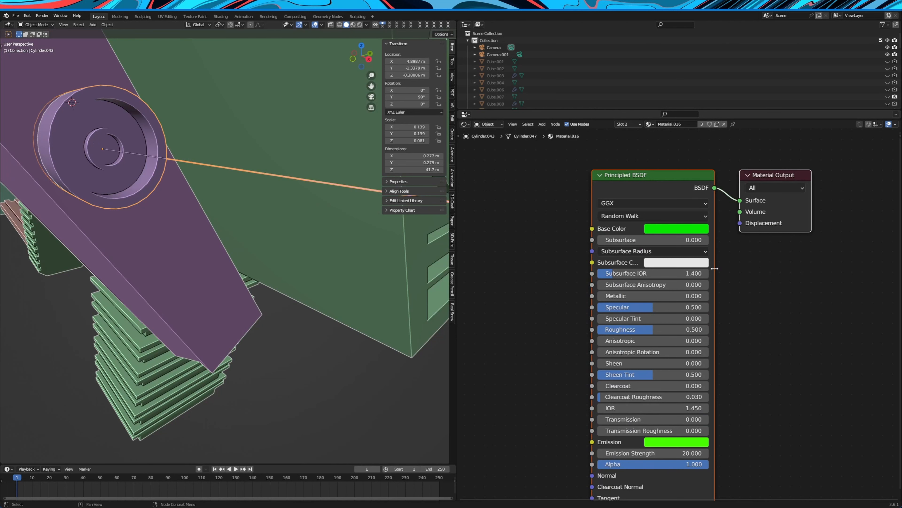
{"action": "left_click", "coordinate": [668, 442]}
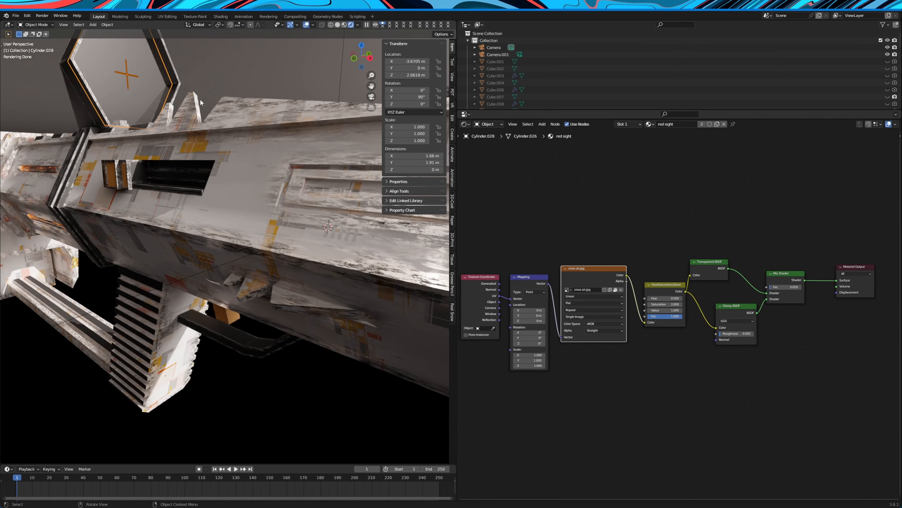
Try a value of 1 for the saturation of the sight glass material's Hue/Saturation/Value node
{"action": "scroll", "coordinate": [591, 273], "scroll_direction": "up", "scroll_amount": 2}
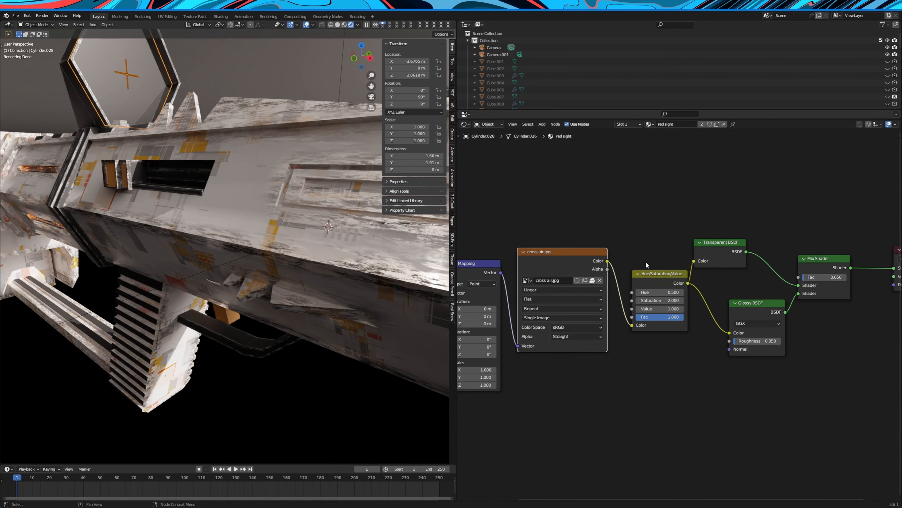
{"action": "left_click_drag", "start_coordinate": [656, 282], "coordinate": [675, 296]}
{"action": "double_click", "coordinate": [644, 298]}
{"action": "type", "text": "1"}
{"action": "key", "text": "Return"}
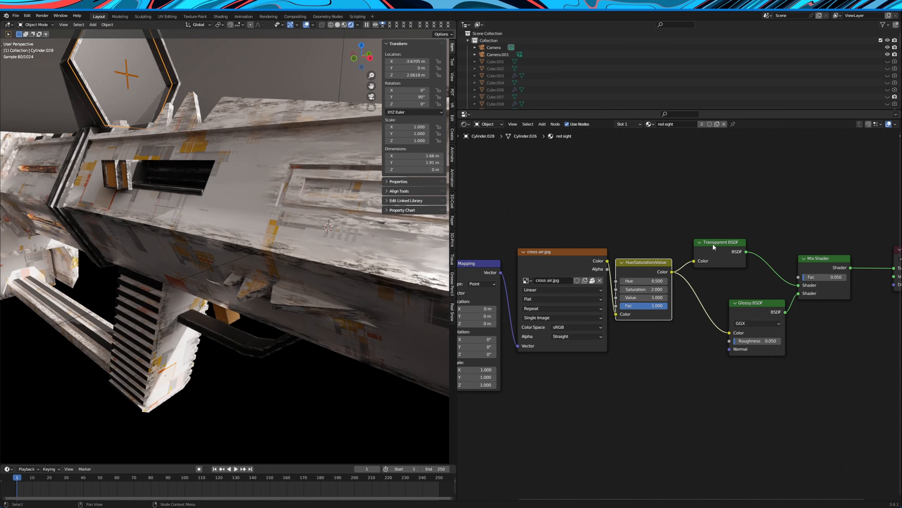
Reposition the Transparent BSDF and Glossy BSDF nodes closer to the Mix Shader in the sight glass material
{"action": "left_click_drag", "start_coordinate": [714, 245], "coordinate": [748, 237]}
{"action": "left_click_drag", "start_coordinate": [754, 302], "coordinate": [750, 296]}
{"action": "scroll", "coordinate": [749, 306], "scroll_direction": "down", "scroll_amount": 1}
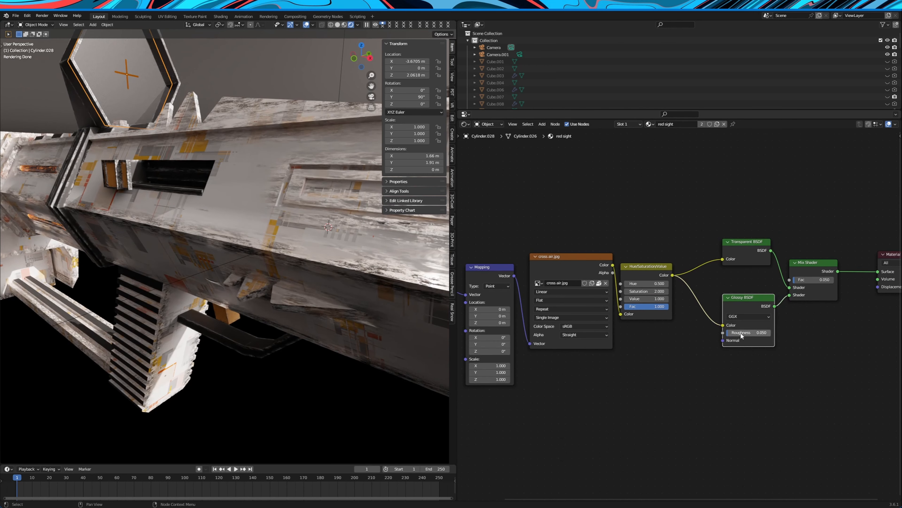
Select the orange trigger beneath the rifle body and examine its material's node setup
{"action": "middle_click_drag", "start_coordinate": [276, 193], "coordinate": [246, 200]}
{"action": "left_click", "coordinate": [223, 246]}
{"action": "scroll", "coordinate": [656, 341], "scroll_direction": "down", "scroll_amount": 5}
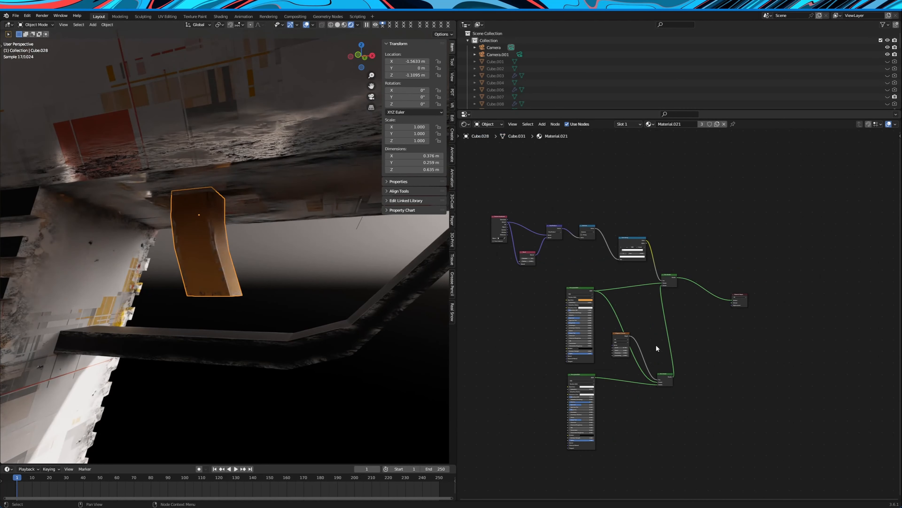
Select the black hexagonal sight frame and examine its material's node setup
{"action": "middle_click_drag", "start_coordinate": [318, 249], "coordinate": [171, 188]}
{"action": "left_click", "coordinate": [177, 193]}
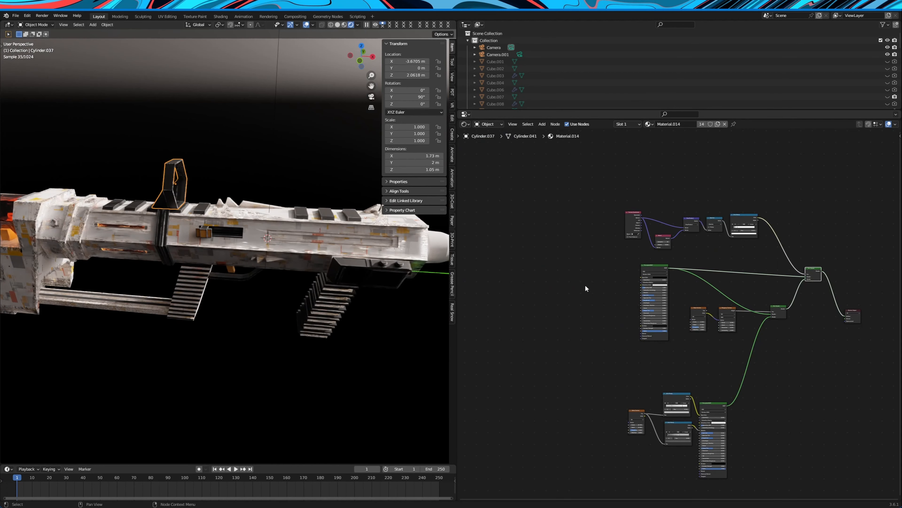
{"action": "scroll", "coordinate": [280, 271], "scroll_direction": "up", "scroll_amount": 4}
Return to the orange trigger and inspect its worn surface up close
{"action": "middle_click_drag", "start_coordinate": [229, 273], "coordinate": [236, 261]}
{"action": "scroll", "coordinate": [237, 262], "scroll_direction": "up", "scroll_amount": 5}
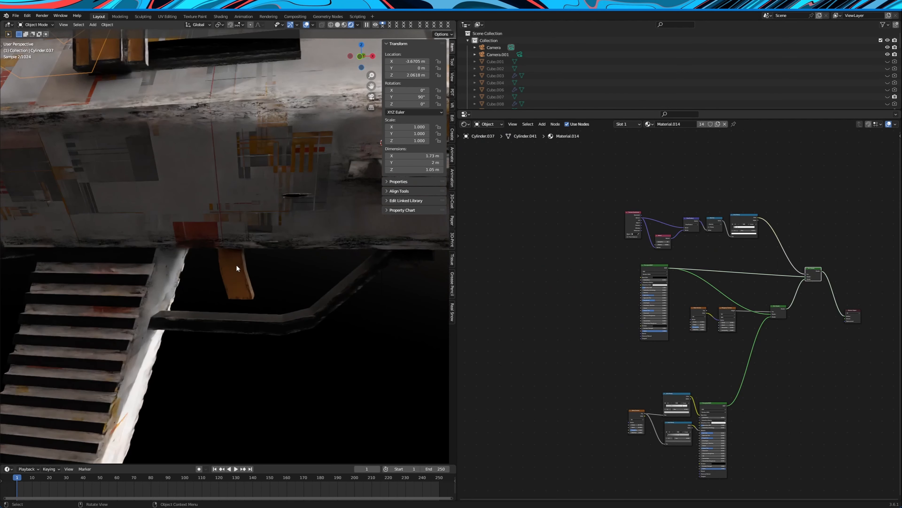
{"action": "left_click", "coordinate": [237, 260]}
{"action": "scroll", "coordinate": [362, 327], "scroll_direction": "down", "scroll_amount": 8}
Select the barrel, show its slot 1 material, and examine the Principled BSDF settings
{"action": "middle_click_drag", "start_coordinate": [361, 326], "coordinate": [321, 337]}
{"action": "left_click", "coordinate": [411, 284]}
{"action": "middle_click_drag", "start_coordinate": [411, 283], "coordinate": [323, 267], "text": "shift"}
{"action": "scroll", "coordinate": [323, 268], "scroll_direction": "up", "scroll_amount": 4}
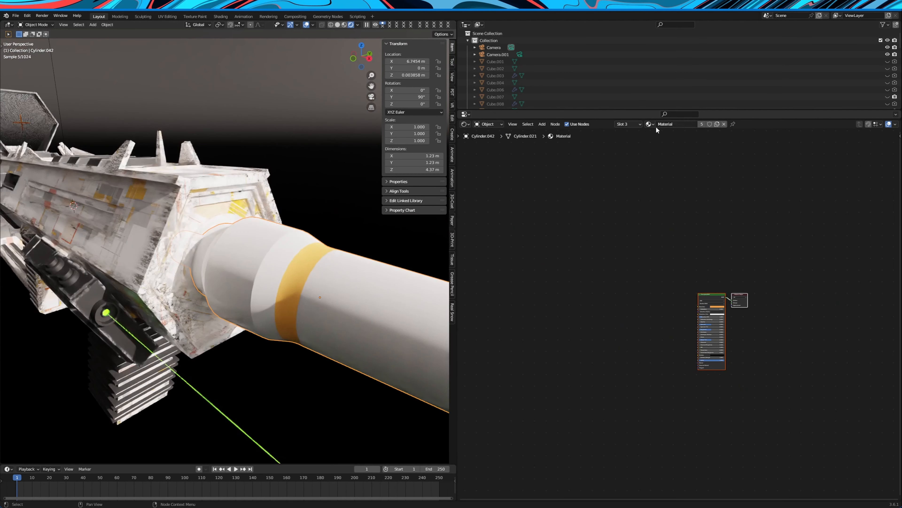
{"action": "left_click", "coordinate": [627, 140]}
{"action": "scroll", "coordinate": [730, 275], "scroll_direction": "up", "scroll_amount": 6}
{"action": "middle_click_drag", "start_coordinate": [736, 279], "coordinate": [597, 250]}
{"action": "scroll", "coordinate": [595, 251], "scroll_direction": "up", "scroll_amount": 10}
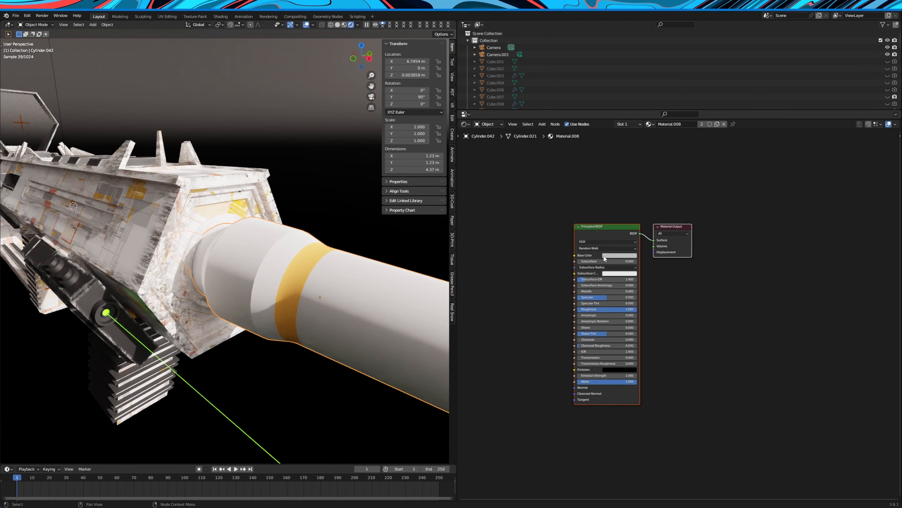
{"action": "middle_click_drag", "start_coordinate": [658, 290], "coordinate": [744, 316]}
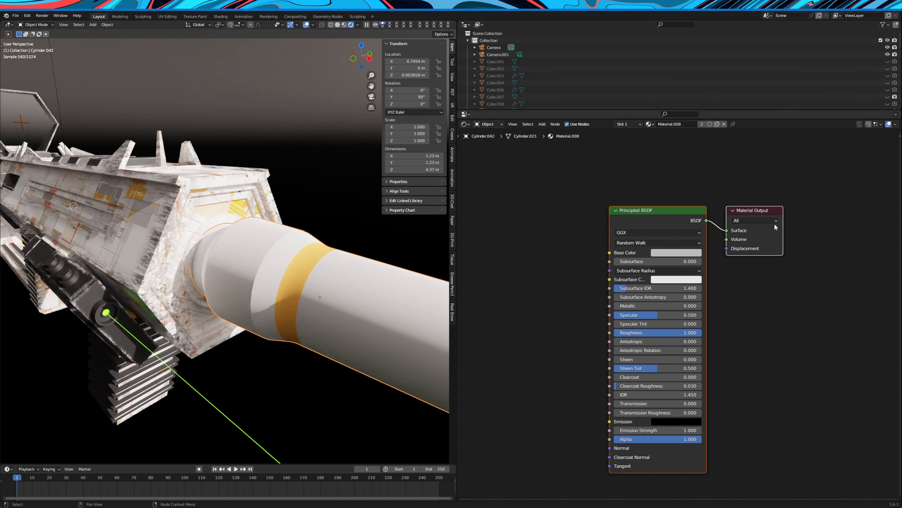
Select the glowing glass cylinder at the rear of the rifle and lift it above the body along Z to about 8 m
{"action": "middle_click_drag", "start_coordinate": [185, 220], "coordinate": [286, 227]}
{"action": "scroll", "coordinate": [301, 214], "scroll_direction": "down", "scroll_amount": 5}
{"action": "scroll", "coordinate": [306, 210], "scroll_direction": "up", "scroll_amount": 5}
{"action": "left_click", "coordinate": [308, 206]}
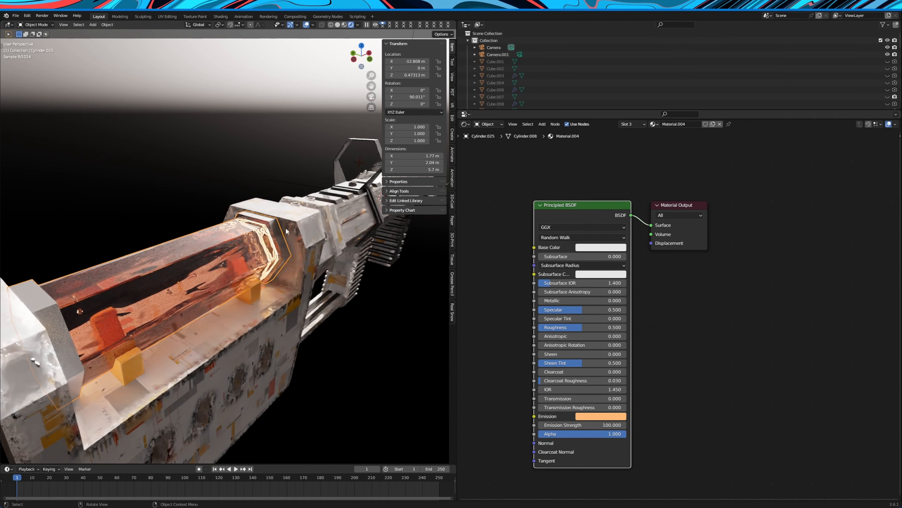
{"action": "scroll", "coordinate": [279, 234], "scroll_direction": "down", "scroll_amount": 5}
{"action": "key", "text": "g"}
{"action": "key", "text": "z"}
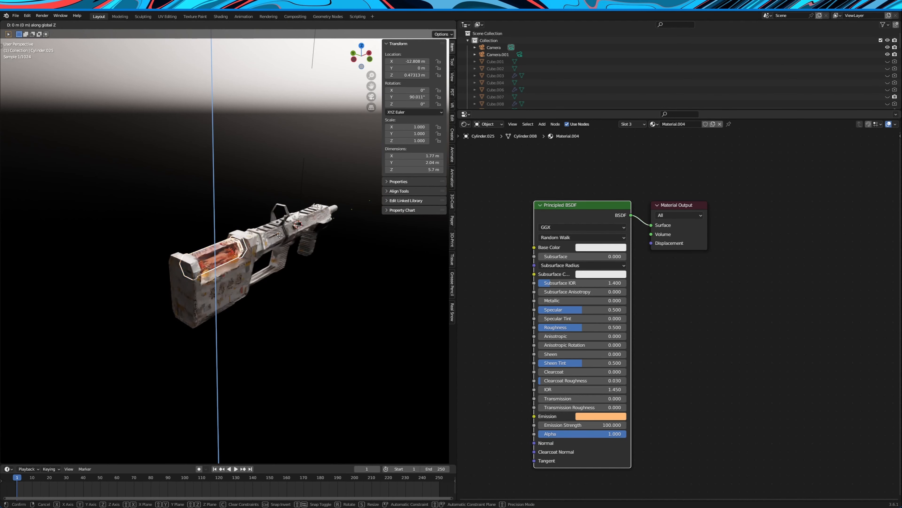
{"action": "left_click", "coordinate": [283, 141]}
{"action": "scroll", "coordinate": [266, 224], "scroll_direction": "up", "scroll_amount": 6}
{"action": "mouse_move", "coordinate": [283, 142]}
{"action": "middle_mouse_down", "text": "shift"}
{"action": "mouse_move", "coordinate": [266, 224]}
{"action": "mouse_move", "coordinate": [305, 220]}
{"action": "mouse_move", "coordinate": [271, 214]}
{"action": "middle_mouse_up", "text": "shift"}
Select the hexagonal ring of faces on the cylinder's end cap in solid shading and inset it by about 0.05 m
{"action": "key", "text": "Tab"}
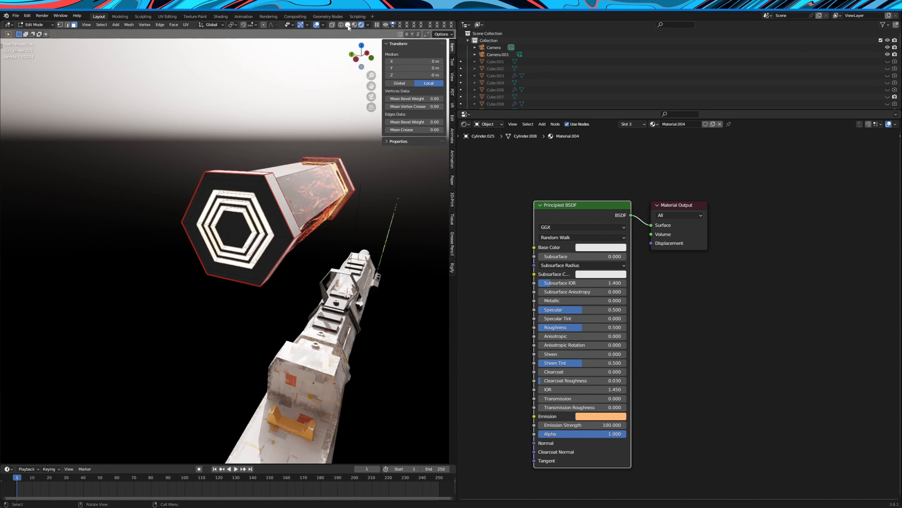
{"action": "left_click", "coordinate": [348, 26]}
{"action": "middle_click_drag", "start_coordinate": [268, 149], "coordinate": [281, 155]}
{"action": "scroll", "coordinate": [351, 209], "scroll_direction": "up", "scroll_amount": 3}
{"action": "middle_click_drag", "start_coordinate": [351, 209], "coordinate": [320, 148], "text": "shift"}
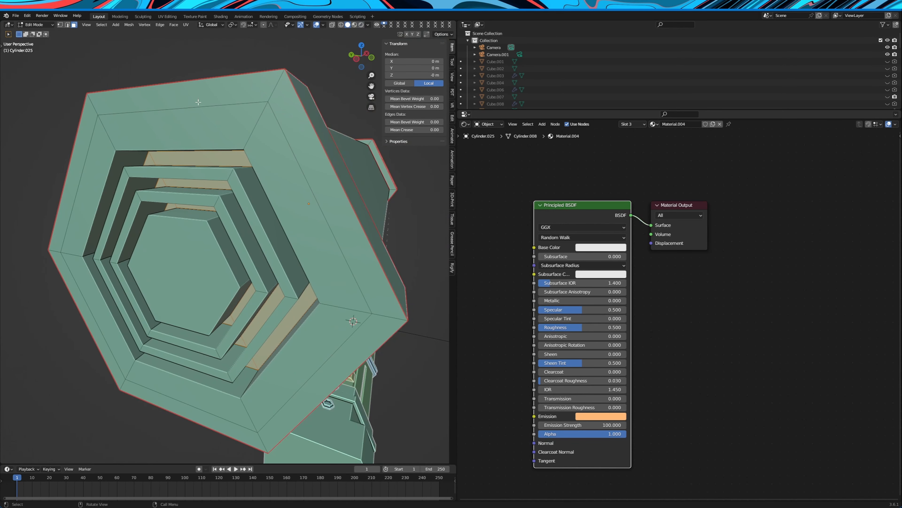
{"action": "left_click", "coordinate": [315, 131], "text": "alt"}
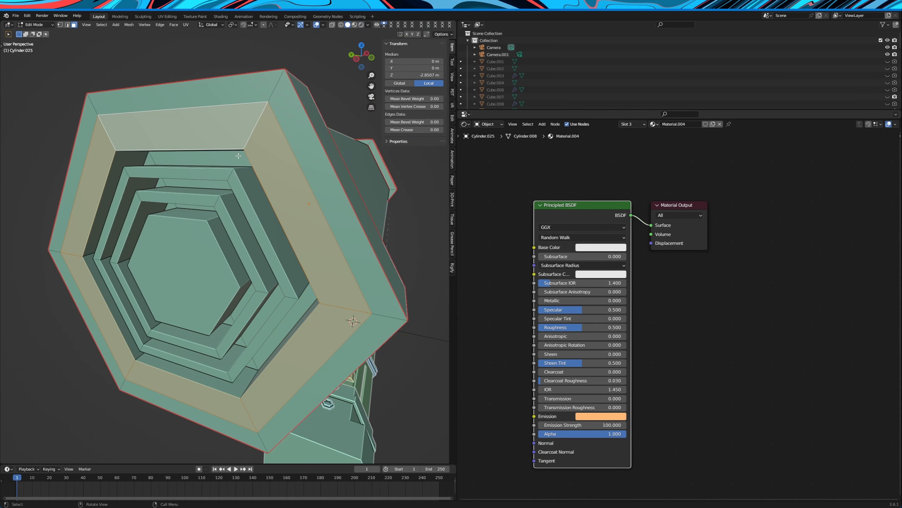
{"action": "key", "text": "i"}
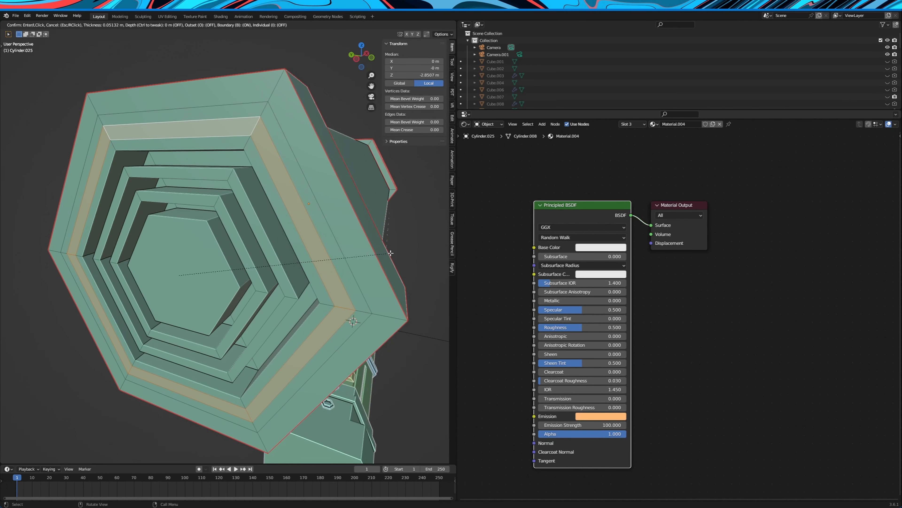
{"action": "left_click", "coordinate": [390, 252]}
Extrude the inset hexagonal ring about 0.09 m into the end cap along the X axis
{"action": "key", "text": "g"}
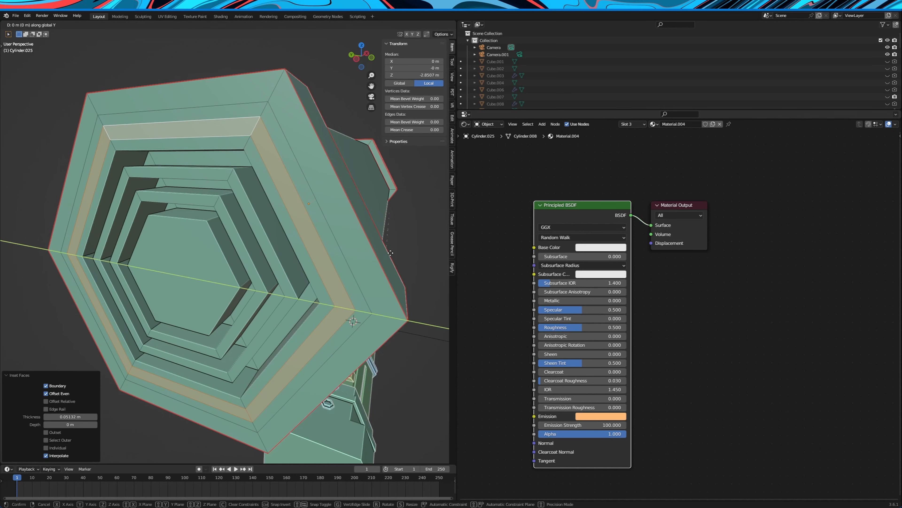
{"action": "key", "text": "x"}
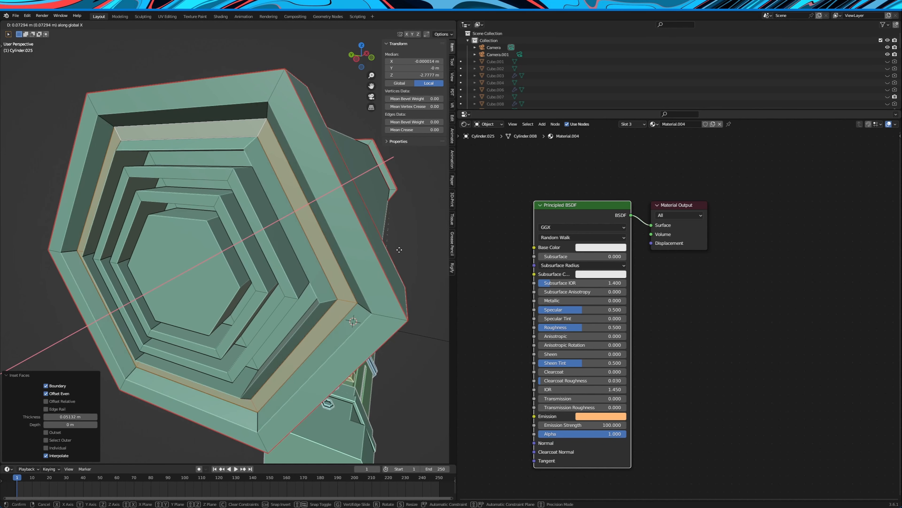
{"action": "right_click", "coordinate": [400, 250]}
{"action": "key", "text": "g"}
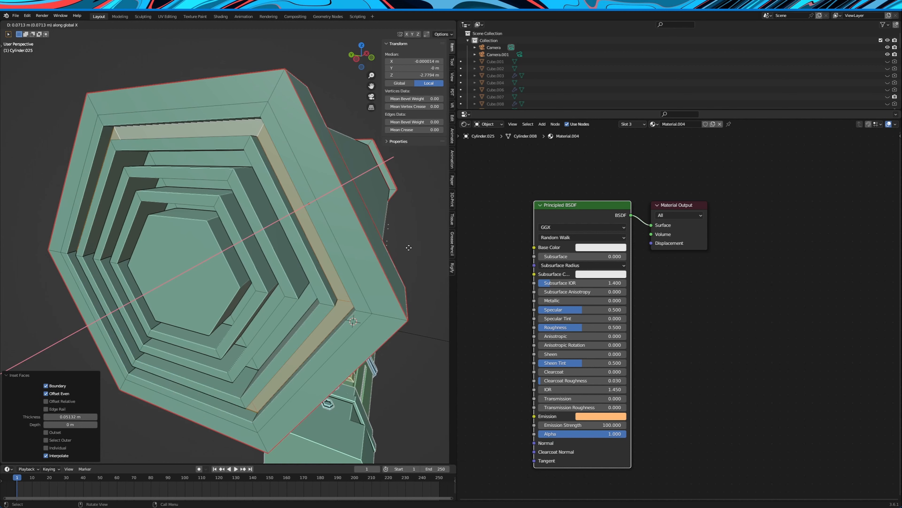
{"action": "key", "text": "x"}
{"action": "left_click", "coordinate": [409, 245]}
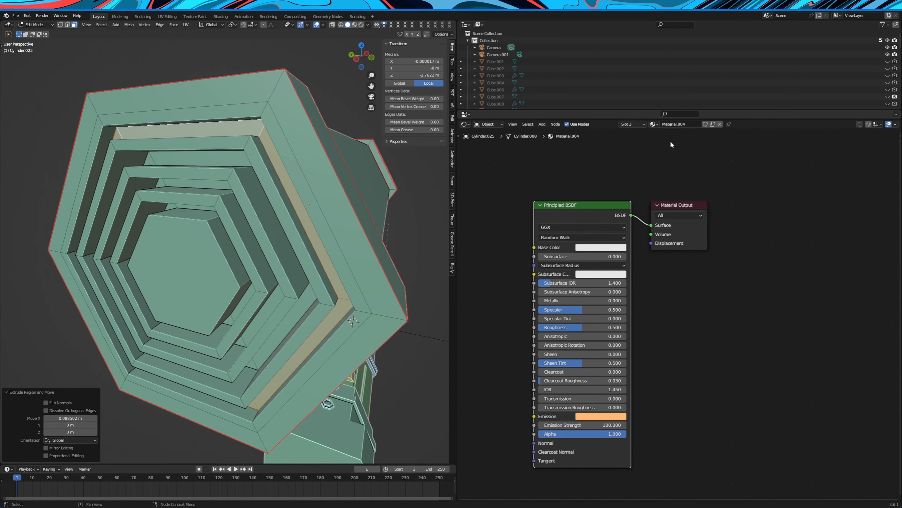
Check the cylinder's material slots, select a glass side face, and examine the Principled BSDF of Material.009
{"action": "left_click", "coordinate": [636, 124]}
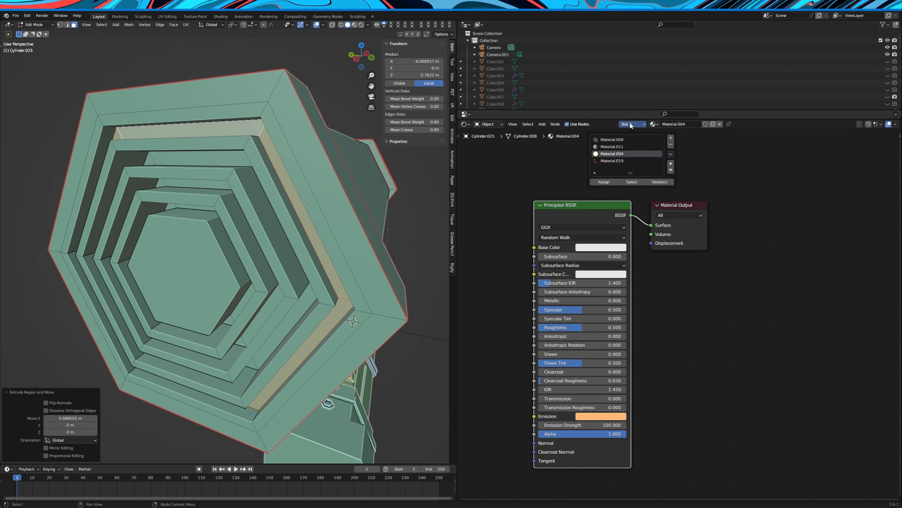
{"action": "left_click", "coordinate": [631, 124]}
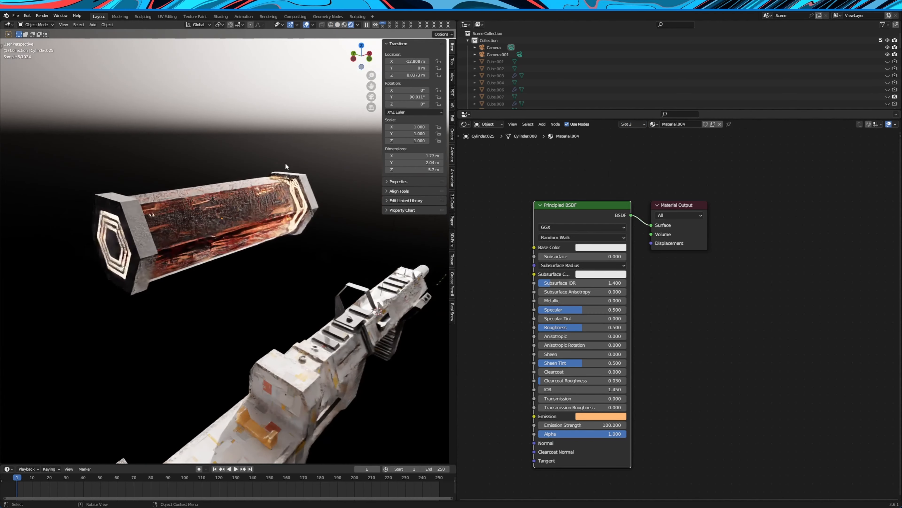
{"action": "middle_click_drag", "start_coordinate": [199, 199], "coordinate": [220, 182]}
{"action": "key", "text": "Tab"}
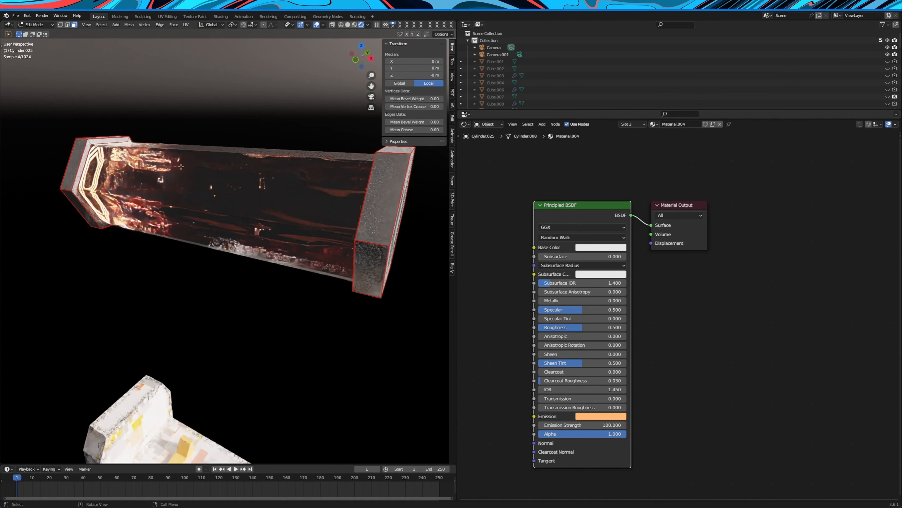
{"action": "left_click", "coordinate": [141, 166]}
{"action": "scroll", "coordinate": [590, 255], "scroll_direction": "up", "scroll_amount": 1}
{"action": "mouse_move", "coordinate": [558, 198]}
{"action": "left_mouse_down"}
{"action": "mouse_move", "coordinate": [570, 206]}
{"action": "mouse_move", "coordinate": [574, 188]}
{"action": "mouse_move", "coordinate": [562, 182]}
{"action": "left_mouse_up"}
{"action": "mouse_move", "coordinate": [586, 260]}
{"action": "left_mouse_down"}
{"action": "mouse_move", "coordinate": [566, 260]}
{"action": "mouse_move", "coordinate": [577, 259]}
{"action": "left_mouse_up"}
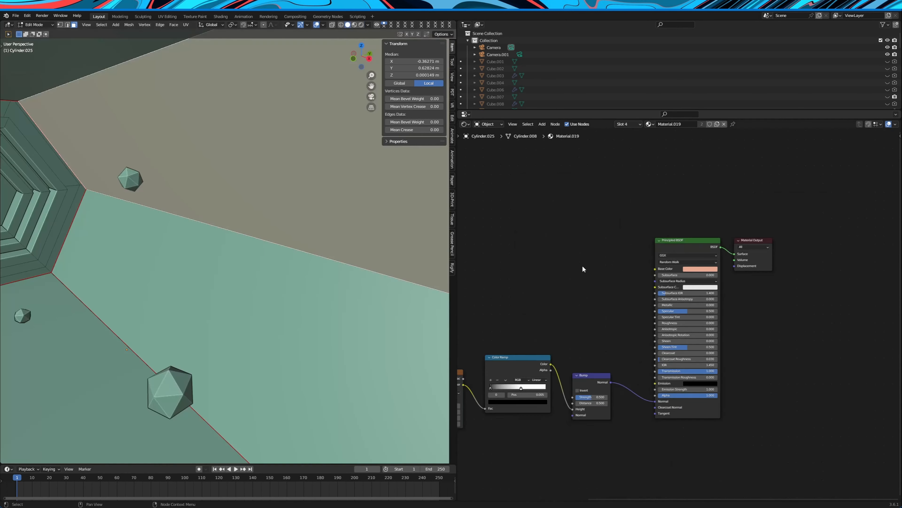
Show the slot 4 material (Material.019) of the cylinder's inner faces and inspect its Principled BSDF alongside the rendered surface
{"action": "scroll", "coordinate": [582, 266], "scroll_direction": "down", "scroll_amount": 4}
{"action": "middle_click_drag", "start_coordinate": [591, 287], "coordinate": [626, 287]}
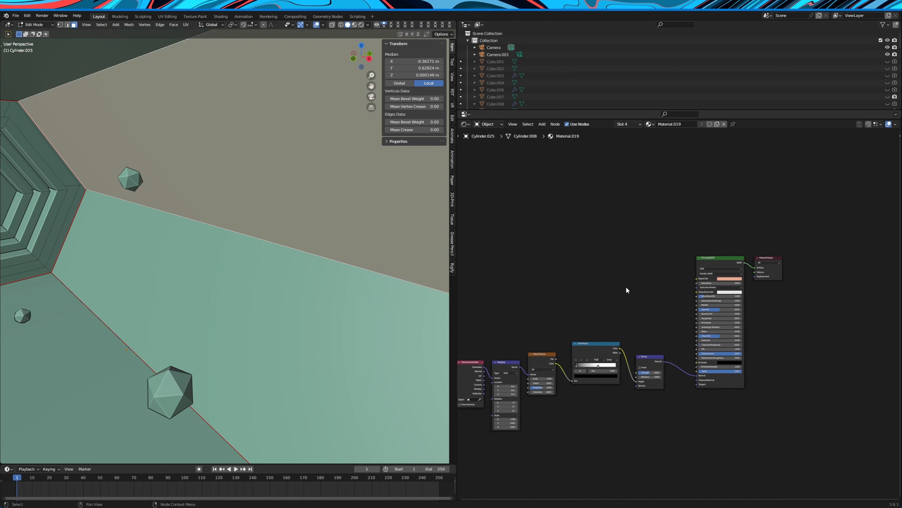
{"action": "scroll", "coordinate": [169, 250], "scroll_direction": "down", "scroll_amount": 10}
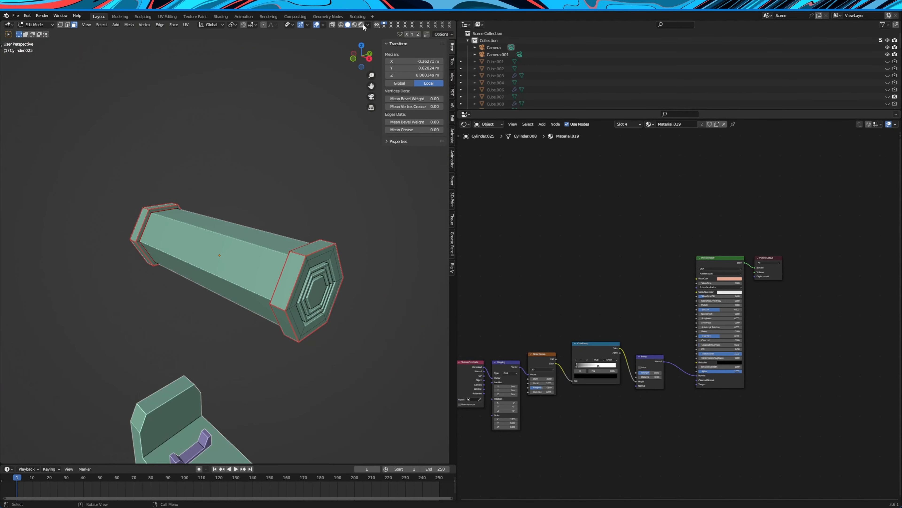
{"action": "left_click", "coordinate": [361, 25]}
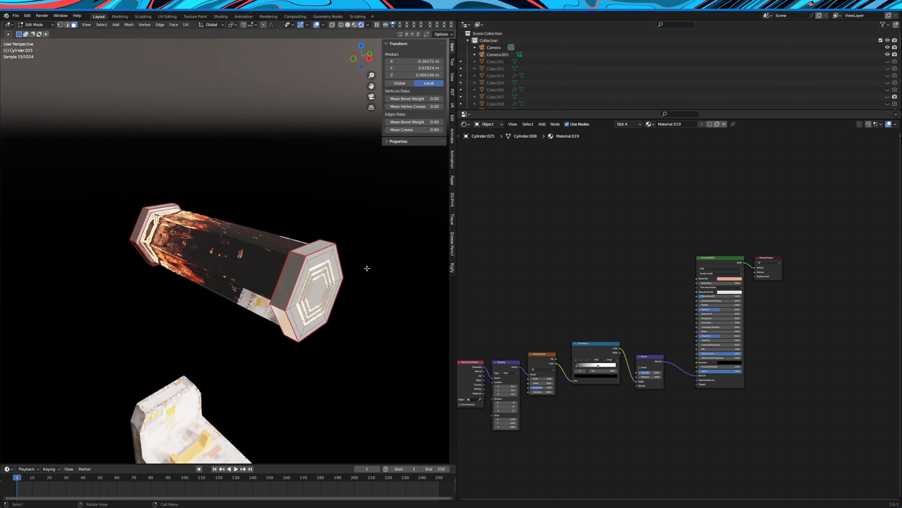
{"action": "scroll", "coordinate": [367, 266], "scroll_direction": "up", "scroll_amount": 3}
{"action": "left_click", "coordinate": [318, 25]}
{"action": "scroll", "coordinate": [603, 251], "scroll_direction": "up", "scroll_amount": 6}
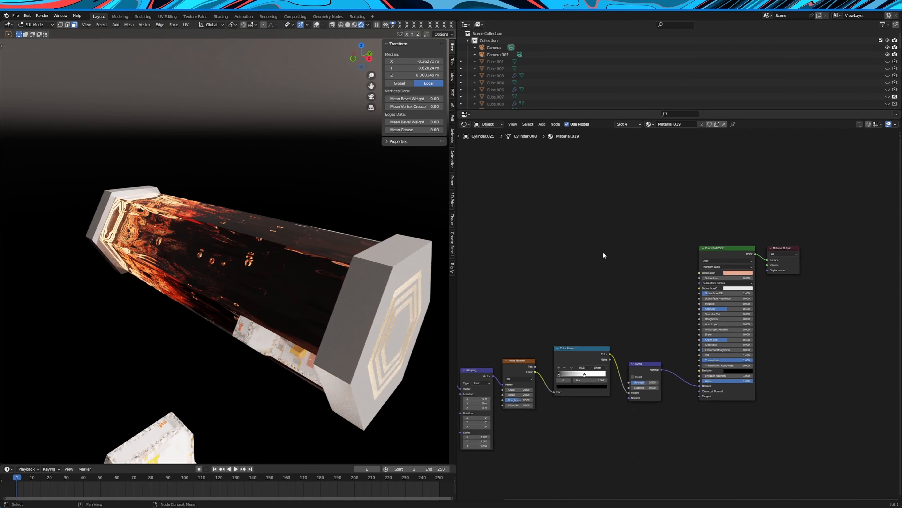
{"action": "left_click_drag", "start_coordinate": [749, 225], "coordinate": [740, 225]}
{"action": "scroll", "coordinate": [753, 253], "scroll_direction": "up", "scroll_amount": 5}
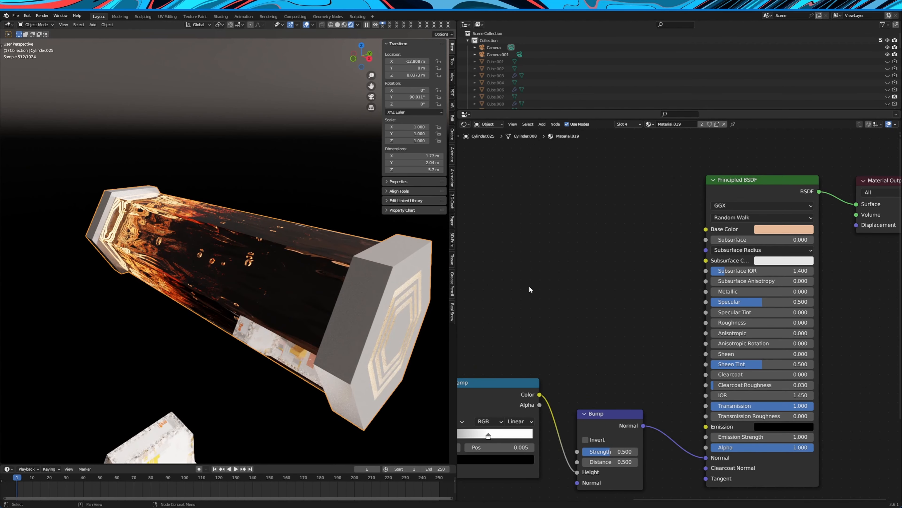
{"action": "middle_click_drag", "start_coordinate": [256, 269], "coordinate": [239, 245]}
{"action": "scroll", "coordinate": [240, 246], "scroll_direction": "up", "scroll_amount": 3}
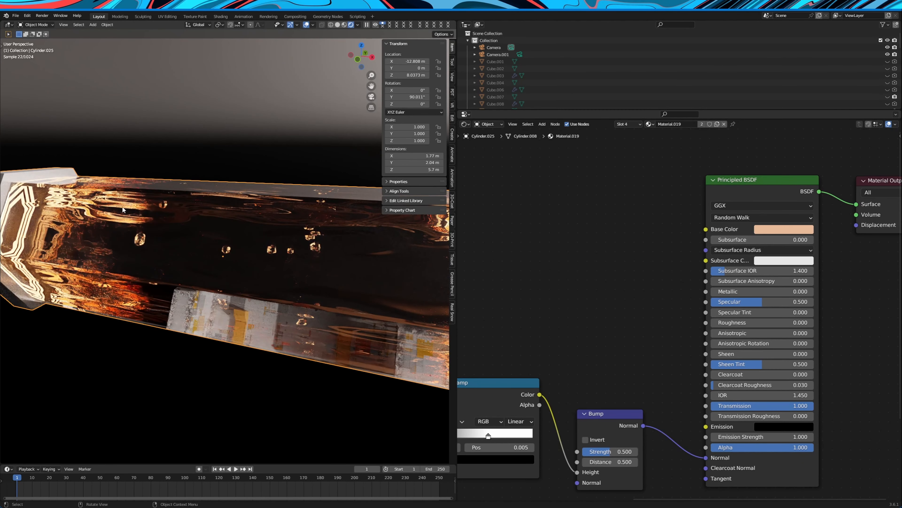
Examine the Mapping, Noise Texture, Color Ramp and Bump nodes that feed the normal input of Material.019
{"action": "scroll", "coordinate": [569, 285], "scroll_direction": "down", "scroll_amount": 5}
{"action": "middle_click_drag", "start_coordinate": [575, 286], "coordinate": [622, 289]}
{"action": "scroll", "coordinate": [627, 291], "scroll_direction": "up", "scroll_amount": 2}
{"action": "middle_click_drag", "start_coordinate": [553, 319], "coordinate": [618, 289]}
{"action": "scroll", "coordinate": [618, 289], "scroll_direction": "up", "scroll_amount": 2}
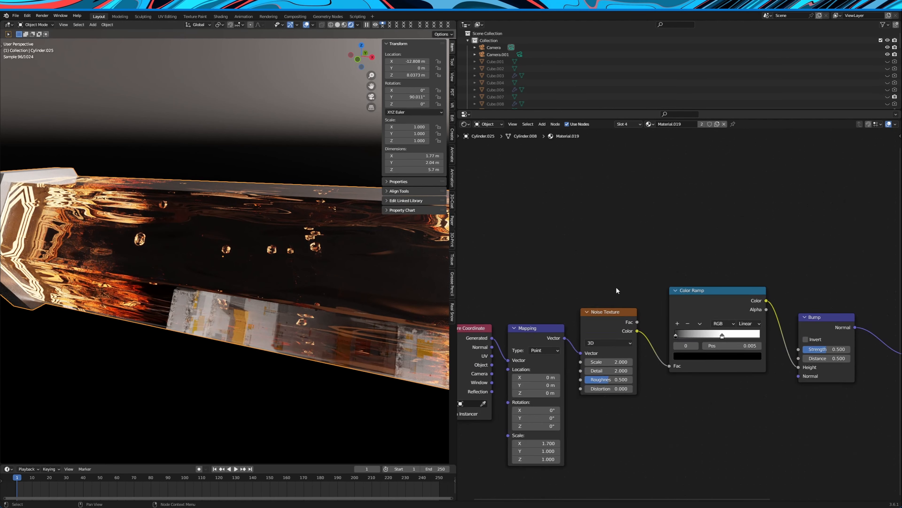
{"action": "scroll", "coordinate": [587, 346], "scroll_direction": "down", "scroll_amount": 1}
{"action": "middle_click_drag", "start_coordinate": [587, 347], "coordinate": [648, 256]}
{"action": "scroll", "coordinate": [636, 274], "scroll_direction": "up", "scroll_amount": 4}
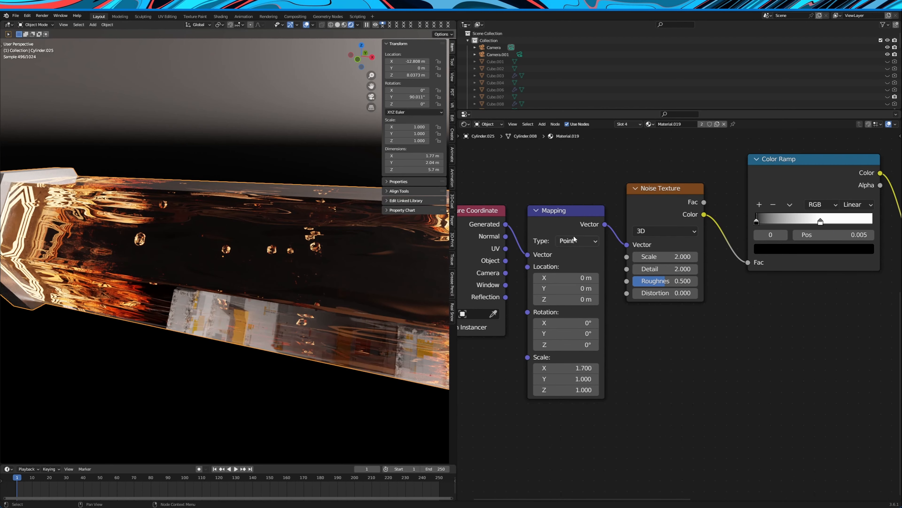
{"action": "left_click_drag", "start_coordinate": [569, 214], "coordinate": [568, 215]}
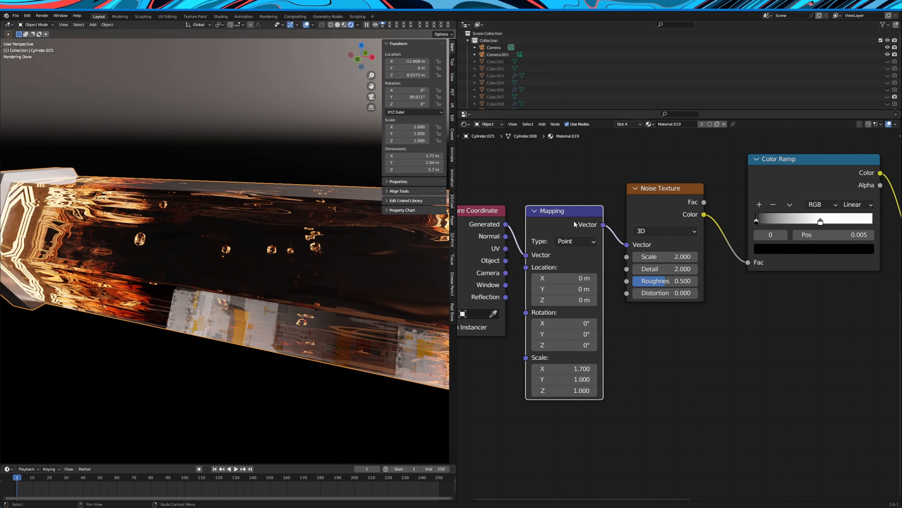
{"action": "scroll", "coordinate": [711, 261], "scroll_direction": "down", "scroll_amount": 2}
{"action": "middle_click_drag", "start_coordinate": [711, 262], "coordinate": [596, 323]}
{"action": "scroll", "coordinate": [600, 319], "scroll_direction": "up", "scroll_amount": 1}
{"action": "left_click_drag", "start_coordinate": [640, 284], "coordinate": [649, 284]}
{"action": "left_click_drag", "start_coordinate": [736, 306], "coordinate": [746, 306]}
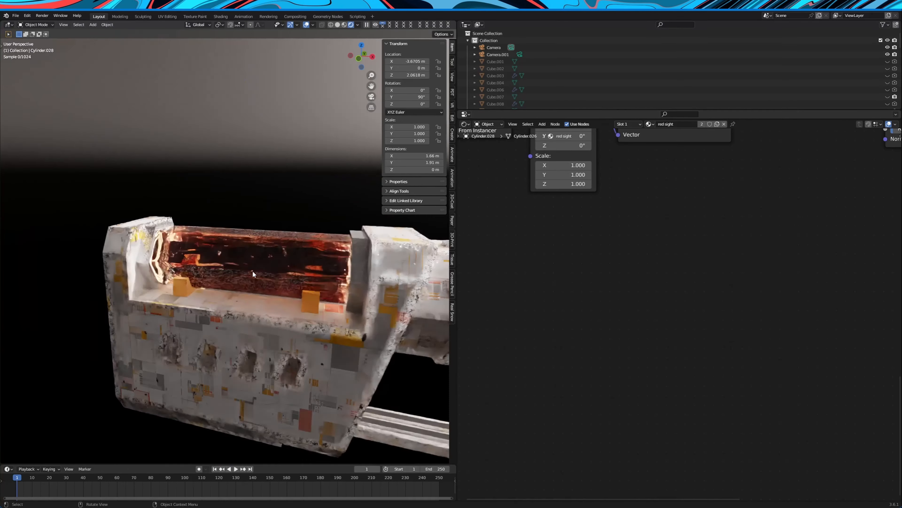
Add an icosphere and raise it about 4.7 m along the Z axis
{"action": "scroll", "coordinate": [251, 263], "scroll_direction": "down", "scroll_amount": 5}
{"action": "key", "text": "shift+a"}
{"action": "mouse_move", "coordinate": [256, 232]}
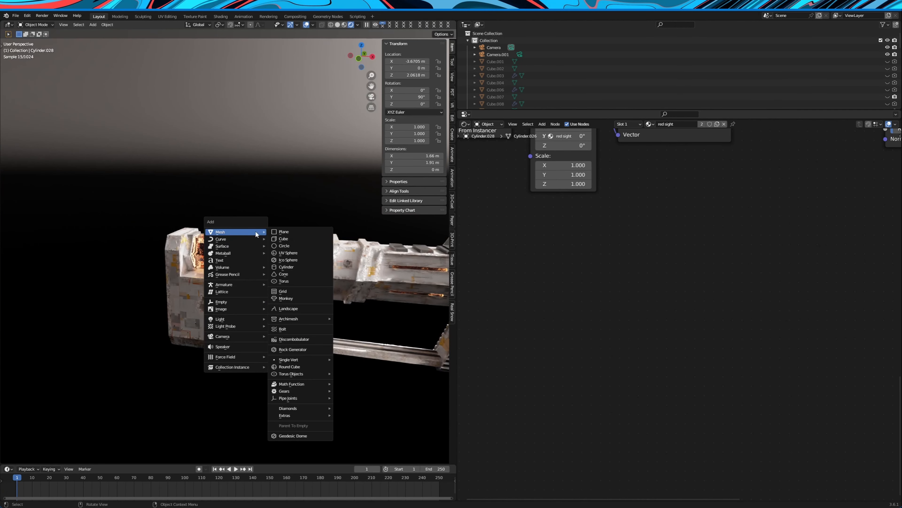
{"action": "left_click", "coordinate": [299, 259]}
{"action": "scroll", "coordinate": [195, 351], "scroll_direction": "down", "scroll_amount": 2}
{"action": "key", "text": "g"}
{"action": "key", "text": "z"}
{"action": "left_click", "coordinate": [360, 226]}
{"action": "scroll", "coordinate": [351, 230], "scroll_direction": "up", "scroll_amount": 3}
{"action": "middle_click_drag", "start_coordinate": [351, 232], "coordinate": [306, 242], "text": "shift"}
{"action": "scroll", "coordinate": [213, 256], "scroll_direction": "up", "scroll_amount": 2}
{"action": "middle_click_drag", "start_coordinate": [166, 264], "coordinate": [291, 254], "text": "shift"}
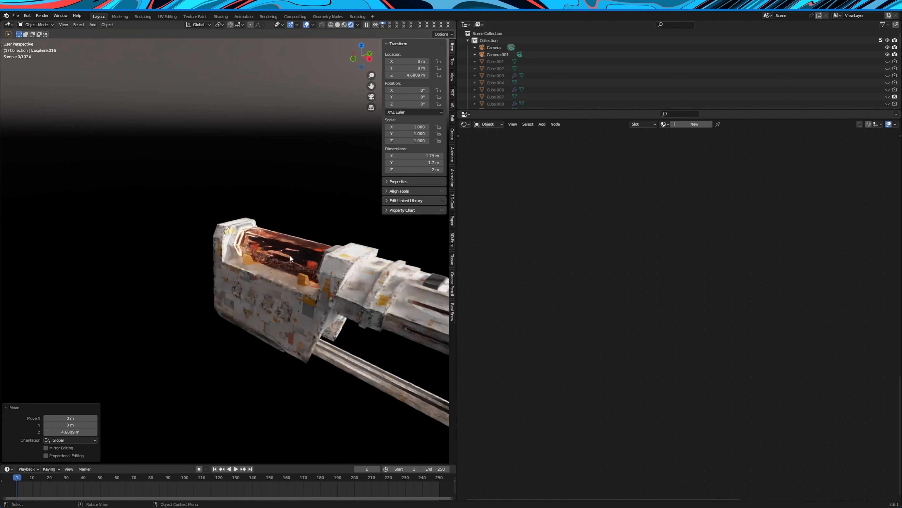
Select the glass cylinder's side face again and review its slot 1 material (Material.009)
{"action": "scroll", "coordinate": [292, 253], "scroll_direction": "up", "scroll_amount": 3}
{"action": "left_click", "coordinate": [298, 240]}
{"action": "scroll", "coordinate": [299, 242], "scroll_direction": "up", "scroll_amount": 3}
{"action": "key", "text": "Tab"}
{"action": "left_click", "coordinate": [341, 255]}
{"action": "key", "text": "Home"}
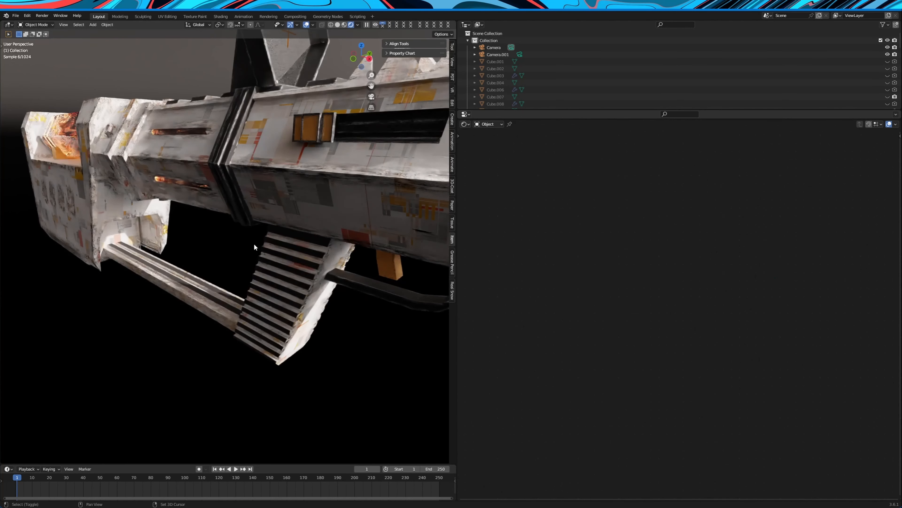
{"action": "middle_click_drag", "start_coordinate": [254, 243], "coordinate": [271, 264]}
{"action": "left_click", "coordinate": [216, 238]}
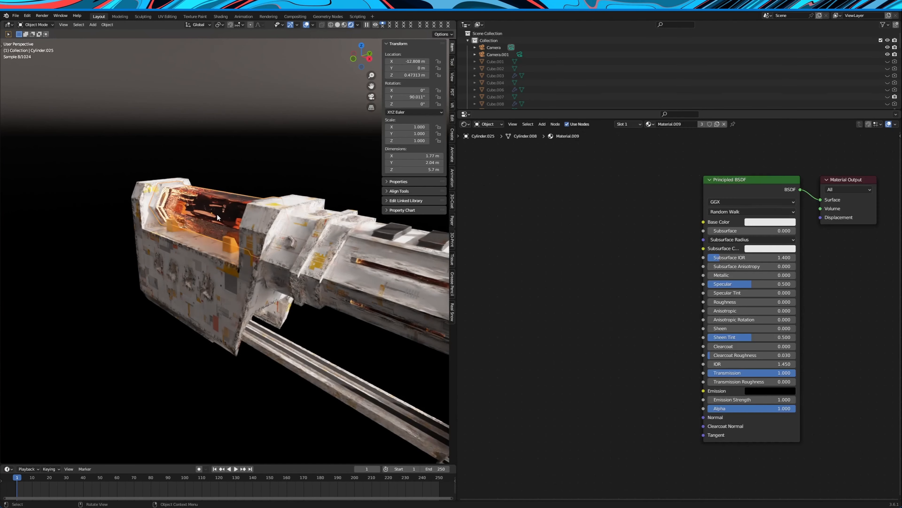
{"action": "key", "text": "g"}
{"action": "key", "text": "z"}
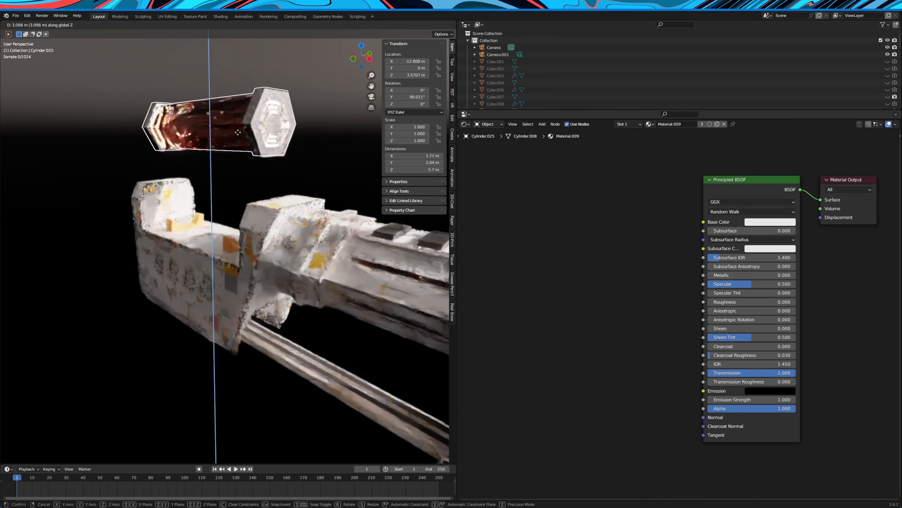
{"action": "right_click", "coordinate": [233, 128]}
Select the glowing tubes set into the rifle body's side slots and examine their orange emission material (Material.023)
{"action": "key", "text": "Tab"}
{"action": "middle_click_drag", "start_coordinate": [378, 240], "coordinate": [250, 192], "text": "shift"}
{"action": "scroll", "coordinate": [250, 193], "scroll_direction": "up", "scroll_amount": 3}
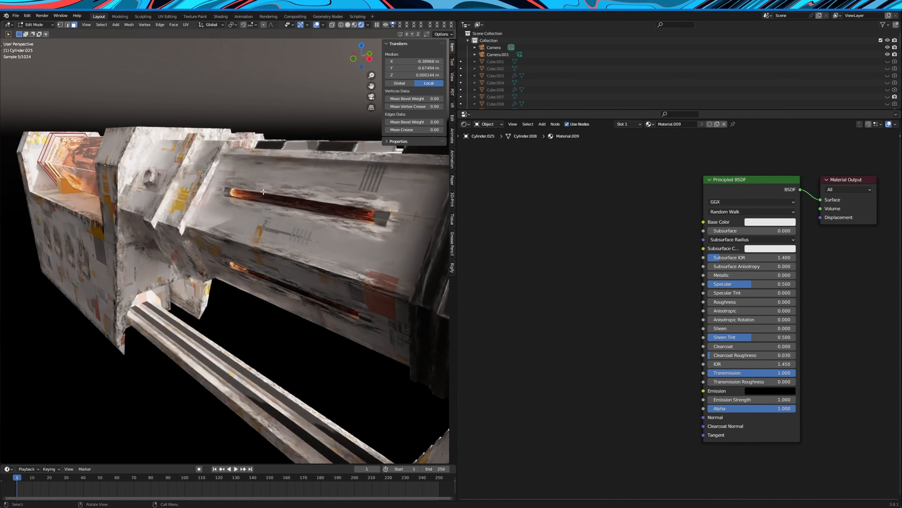
{"action": "key", "text": "Tab"}
{"action": "left_click", "coordinate": [234, 191]}
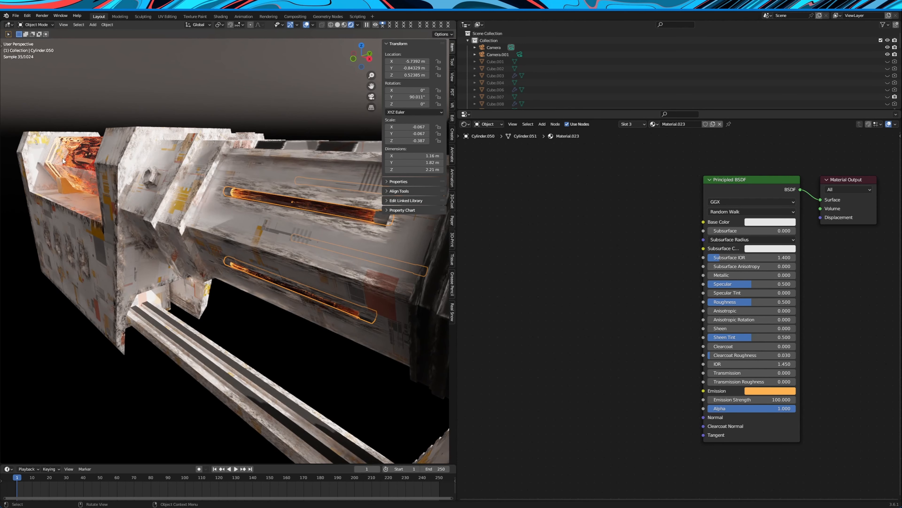
{"action": "key", "text": "alt+a"}
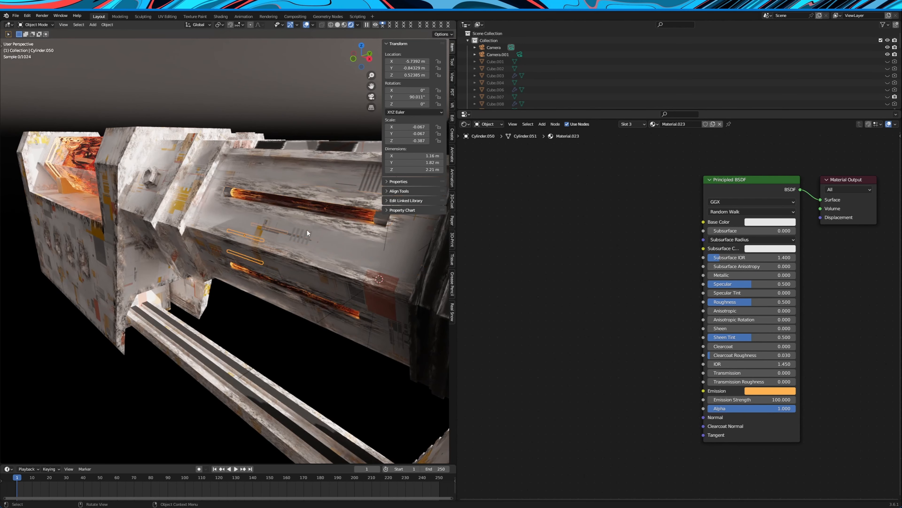
Select the main rifle body and inspect its slot 1 material around the ribbed block beneath the rifle
{"action": "scroll", "coordinate": [329, 179], "scroll_direction": "down", "scroll_amount": 4}
{"action": "middle_click_drag", "start_coordinate": [296, 212], "coordinate": [50, 185]}
{"action": "scroll", "coordinate": [322, 215], "scroll_direction": "up", "scroll_amount": 5}
{"action": "left_click", "coordinate": [269, 243]}
{"action": "middle_click_drag", "start_coordinate": [280, 245], "coordinate": [257, 242]}
{"action": "scroll", "coordinate": [204, 225], "scroll_direction": "up", "scroll_amount": 4}
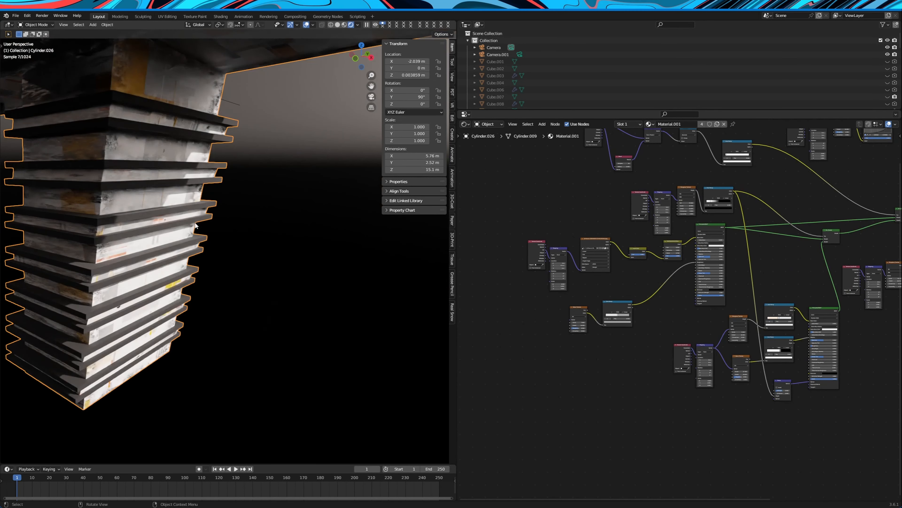
{"action": "middle_click_drag", "start_coordinate": [204, 226], "coordinate": [309, 247], "text": "shift"}
{"action": "middle_click_drag", "start_coordinate": [309, 247], "coordinate": [322, 239]}
{"action": "middle_click_drag", "start_coordinate": [371, 268], "coordinate": [364, 269]}
Select a ridge of the ribbed block and examine the Principled BSDF of its slot 2 material (Material.002)
{"action": "key", "text": "Tab"}
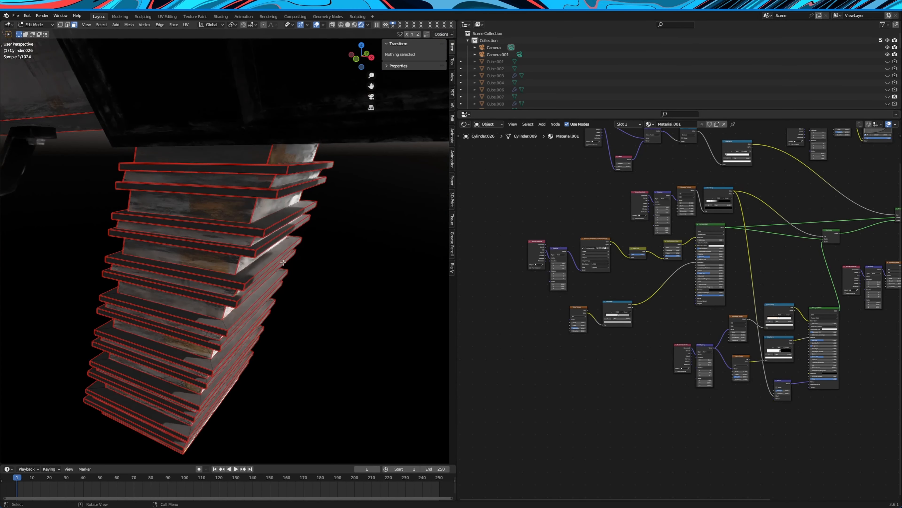
{"action": "scroll", "coordinate": [621, 333], "scroll_direction": "up", "scroll_amount": 4}
{"action": "scroll", "coordinate": [636, 306], "scroll_direction": "up", "scroll_amount": 2}
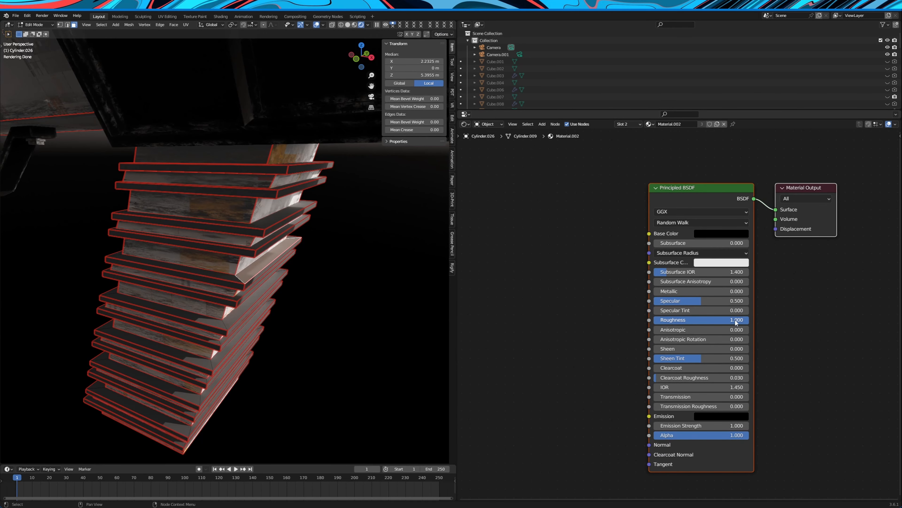
{"action": "scroll", "coordinate": [328, 288], "scroll_direction": "down", "scroll_amount": 5}
Select the barrel, inspect its muzzle ring and orange slot 3 material, and switch to slot 1 (Material.008)
{"action": "key", "text": "Tab"}
{"action": "left_click", "coordinate": [328, 228]}
{"action": "key", "text": "Tab"}
{"action": "middle_click_drag", "start_coordinate": [329, 228], "coordinate": [285, 246], "text": "shift"}
{"action": "scroll", "coordinate": [286, 250], "scroll_direction": "up", "scroll_amount": 5}
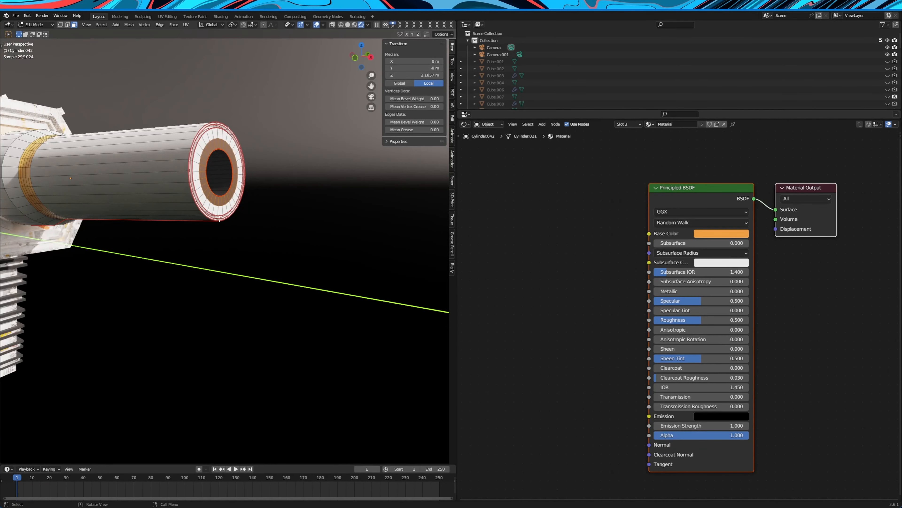
{"action": "middle_click_drag", "start_coordinate": [232, 218], "coordinate": [241, 222]}
{"action": "left_click", "coordinate": [621, 124]}
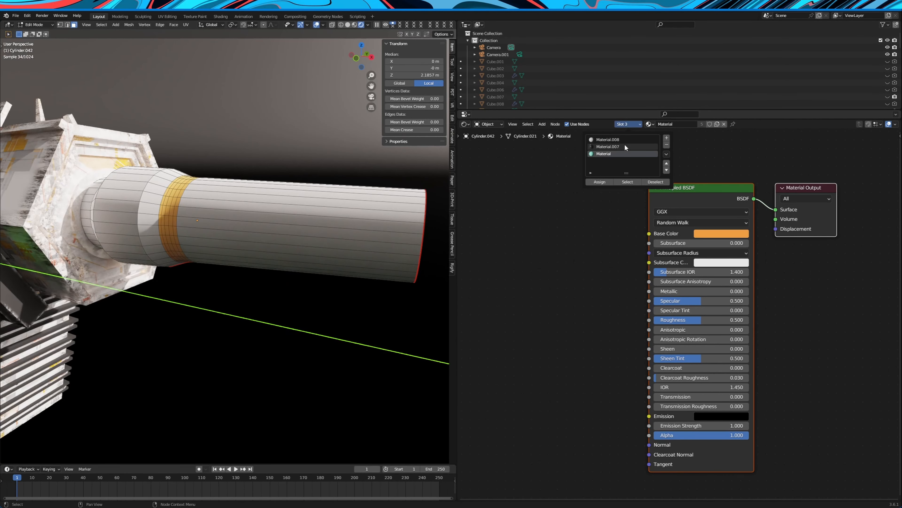
{"action": "left_click", "coordinate": [626, 140]}
Set the barrel material's base color to black
{"action": "left_click", "coordinate": [801, 239]}
{"action": "left_click_drag", "start_coordinate": [827, 165], "coordinate": [827, 185]}
{"action": "key", "text": "Tab"}
{"action": "scroll", "coordinate": [302, 253], "scroll_direction": "down", "scroll_amount": 8}
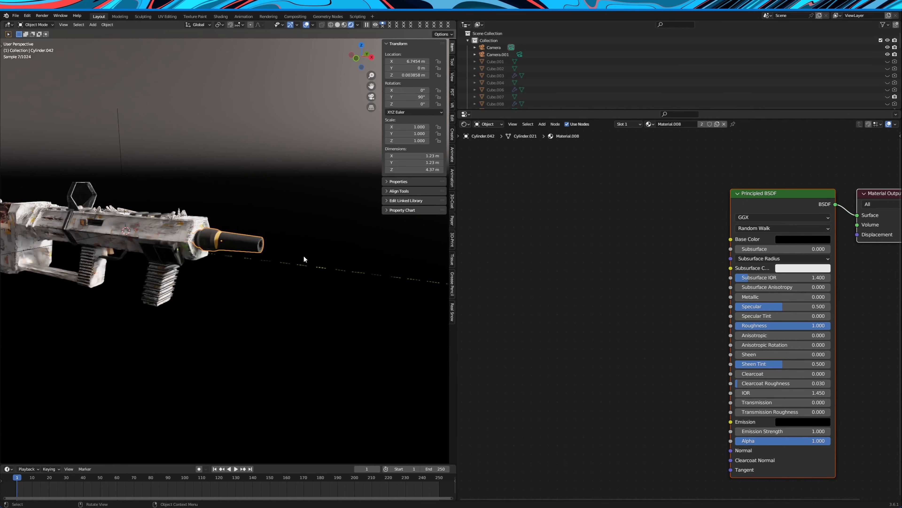
View the rifle through the camera in a wider viewport and set the barrel material's base color to grey with value 0.551
{"action": "middle_click_drag", "start_coordinate": [286, 244], "coordinate": [338, 217]}
{"action": "left_click", "coordinate": [372, 96]}
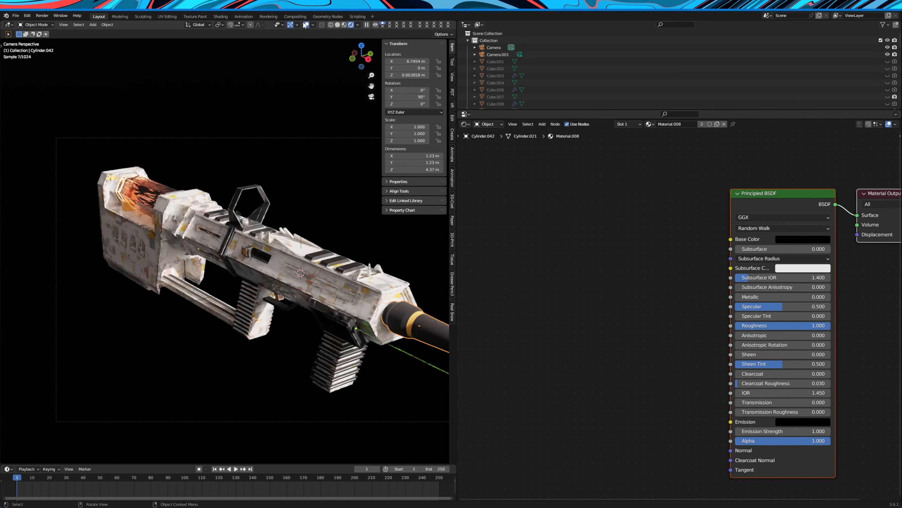
{"action": "left_click_drag", "start_coordinate": [460, 253], "coordinate": [600, 253]}
{"action": "left_click", "coordinate": [874, 238]}
{"action": "left_click_drag", "start_coordinate": [891, 167], "coordinate": [891, 128]}
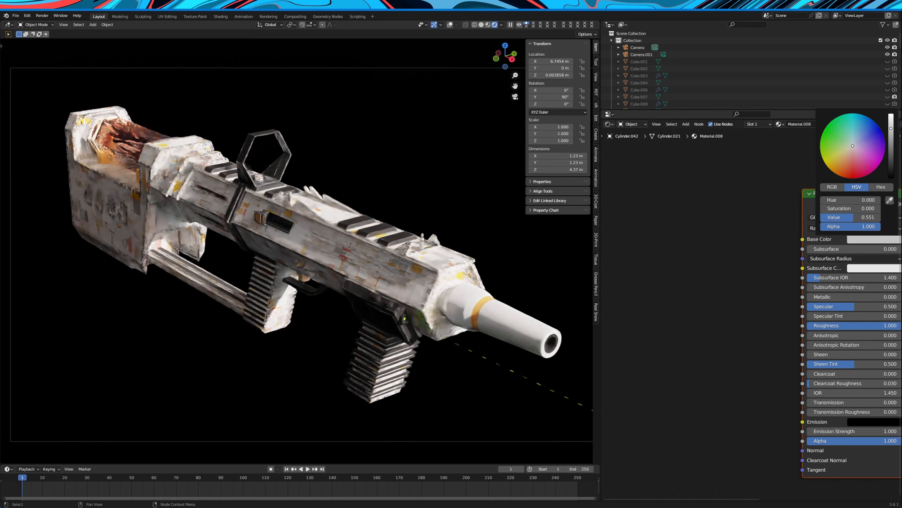